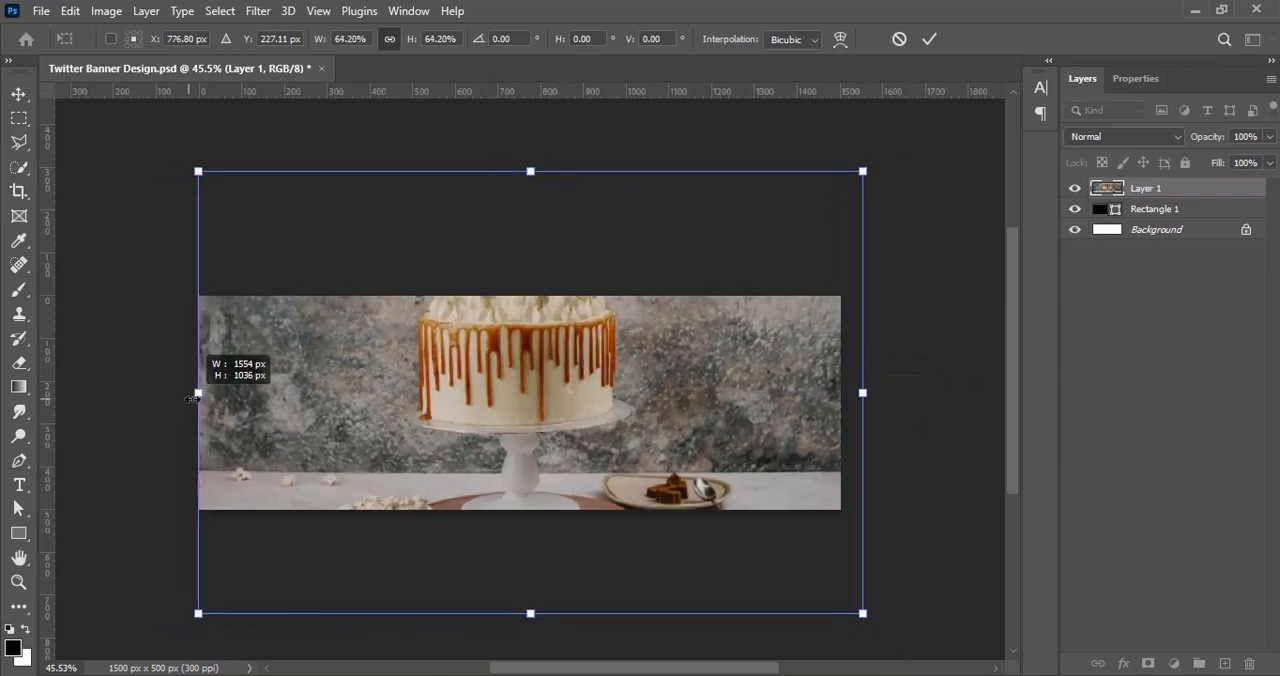
Step: Scale the cake photo down to the banner's width, shift it slightly, and apply the transform
left_click_drag(862, 393, 840, 393)
left_click_drag(652, 438, 637, 441)
left_click(929, 39)
Step: Increase the cake photo's colour intensity with the Vibrance adjustment
left_click(102, 12)
mouse_move(135, 60)
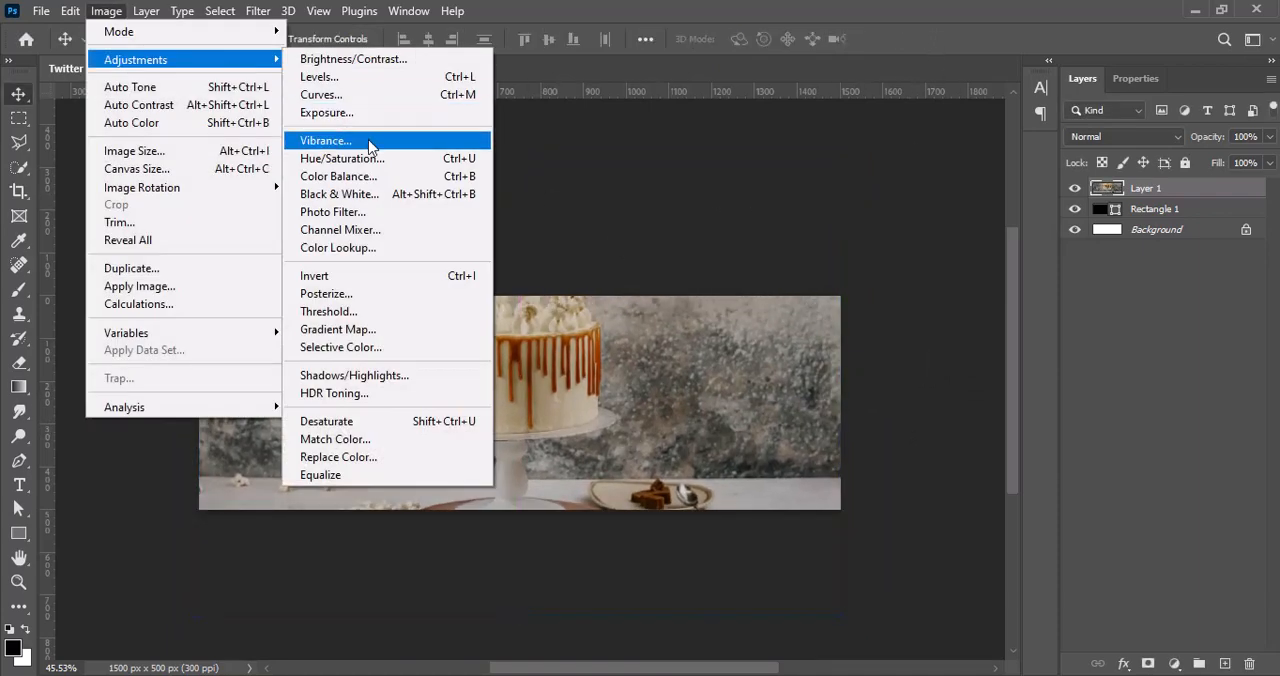
left_click(366, 140)
left_click(645, 139)
Step: Raise the cake photo's contrast strongly and its brightness slightly with a Brightness/Contrast adjustment
left_click(106, 11)
left_click(353, 59)
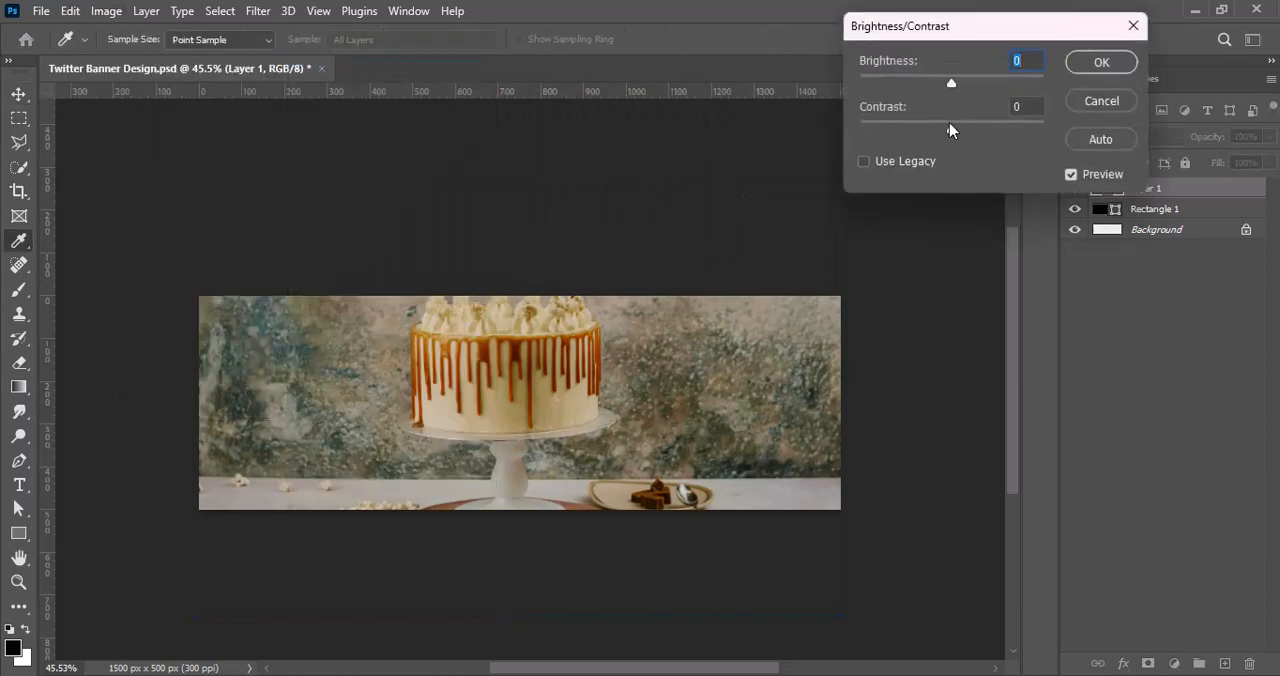
left_click_drag(950, 126, 999, 127)
left_click_drag(952, 84, 964, 89)
left_click(1101, 62)
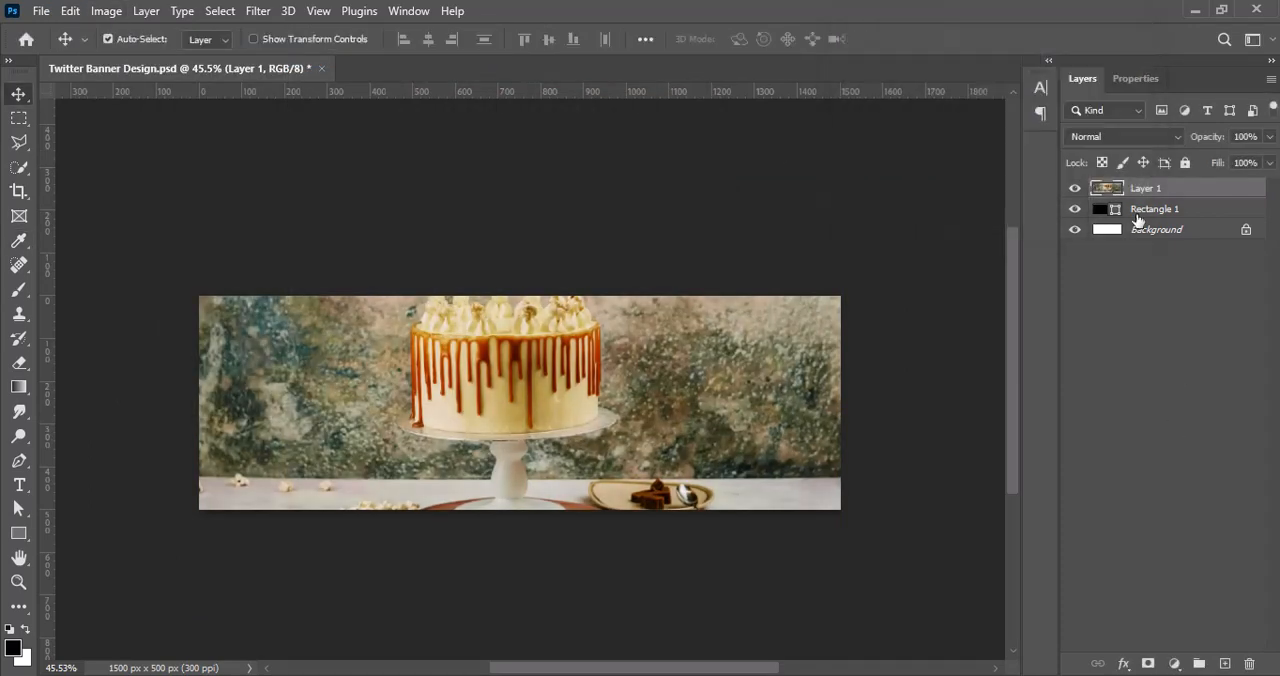
left_click(1108, 209)
double_click(1104, 212)
left_click(1166, 65)
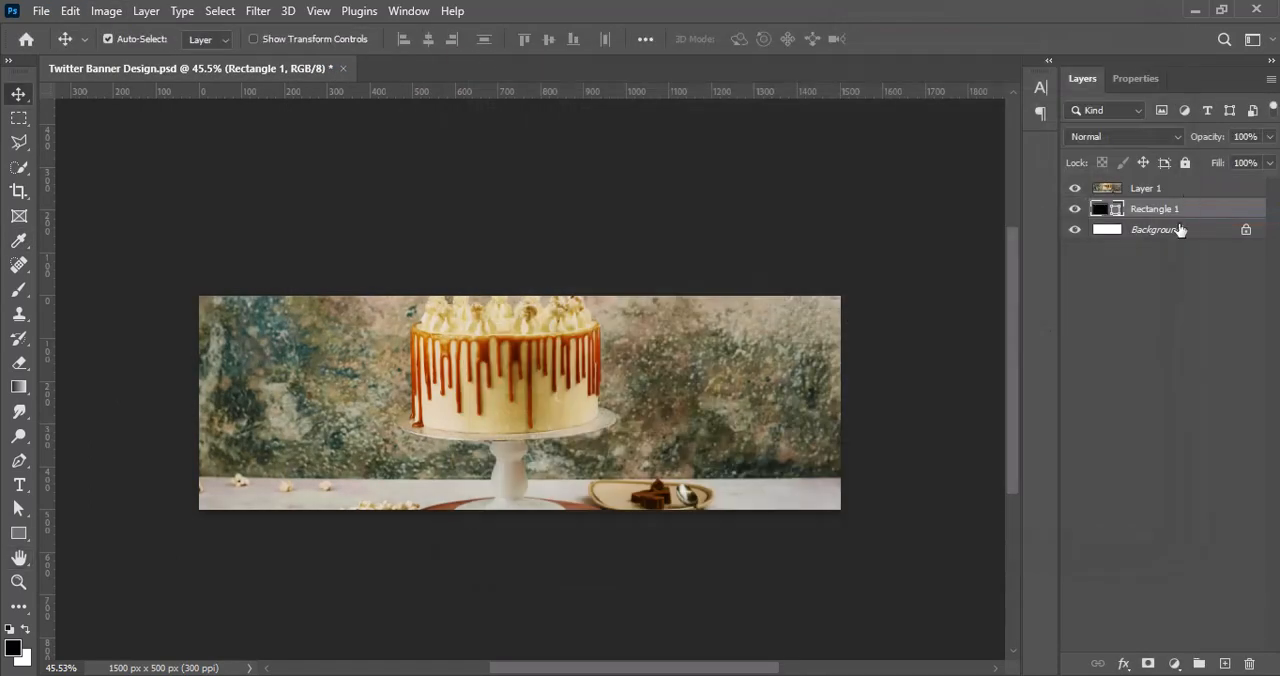
Step: Move Rectangle 1 above the cake photo layer and enable a Gradient Overlay on it
left_click_drag(1162, 210, 1156, 183)
right_click(1099, 188)
left_click(1112, 197)
left_click(473, 372)
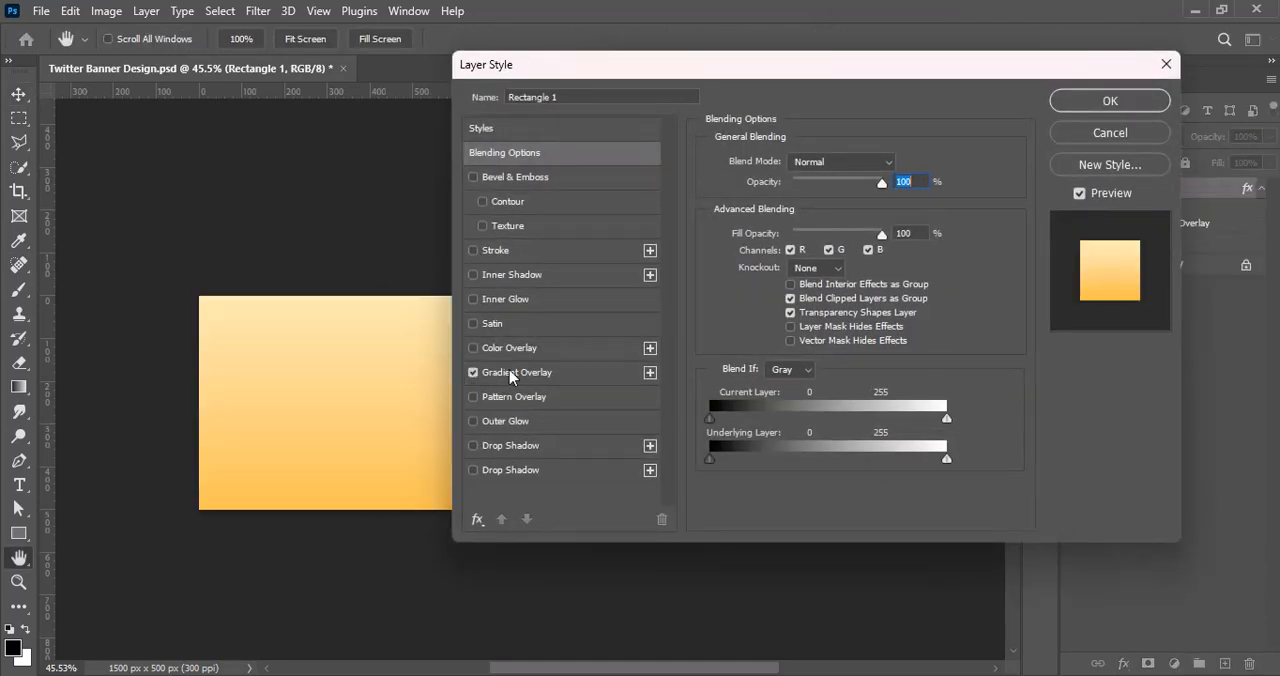
left_click(517, 372)
Step: Edit the overlay's gradient and set its starting colour stop to dark red 250000
left_click_drag(560, 64, 708, 97)
left_click(885, 240)
double_click(867, 537)
left_click_drag(226, 40, 807, 121)
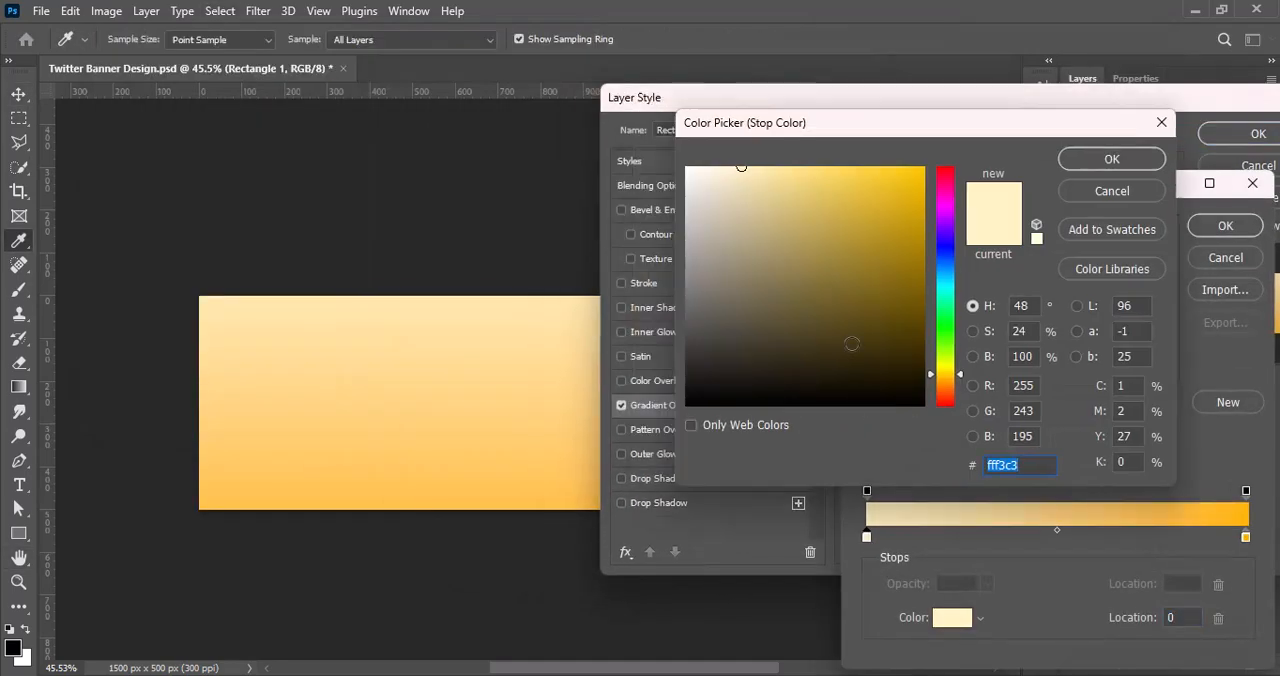
left_click_drag(955, 375, 955, 397)
left_click_drag(912, 358, 945, 397)
left_click(947, 401)
left_click(1111, 160)
Step: Set the gradient's end colour stop to red 901919
double_click(1246, 537)
left_click_drag(876, 225, 883, 271)
left_click(943, 407)
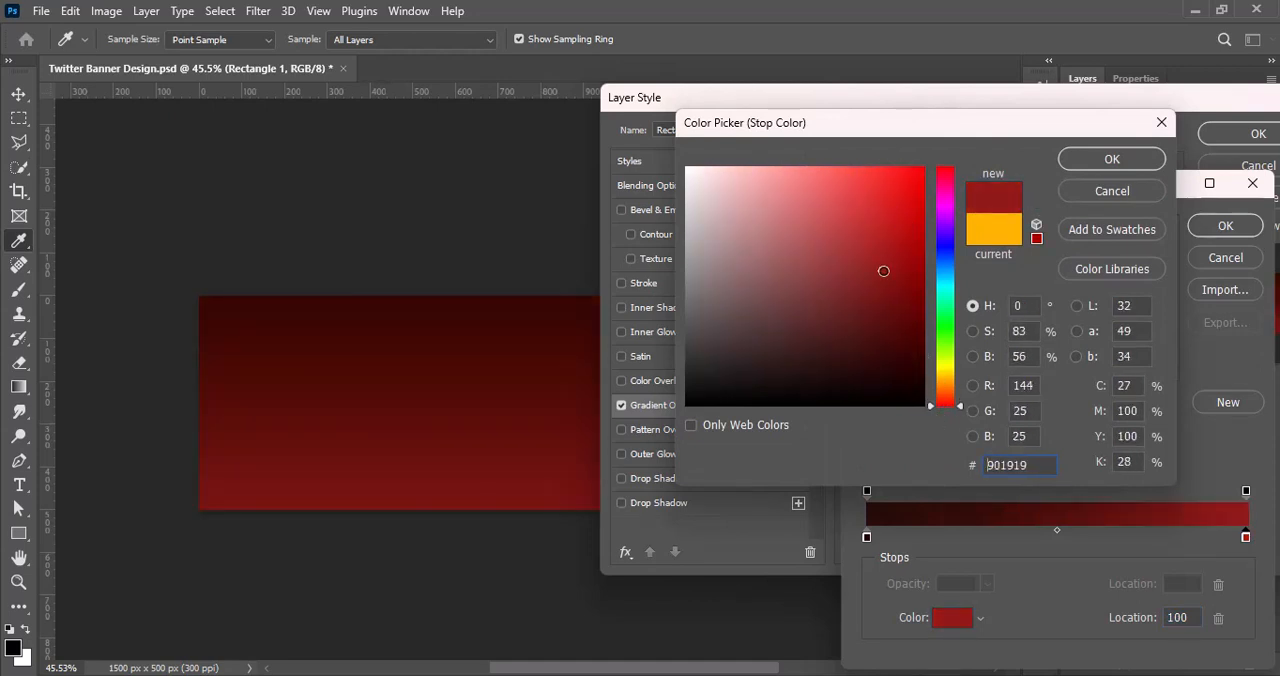
key("Return")
Step: Recheck the starting stop's dark red, shift the gradient midpoint toward the end stop, and accept the gradient
double_click(866, 537)
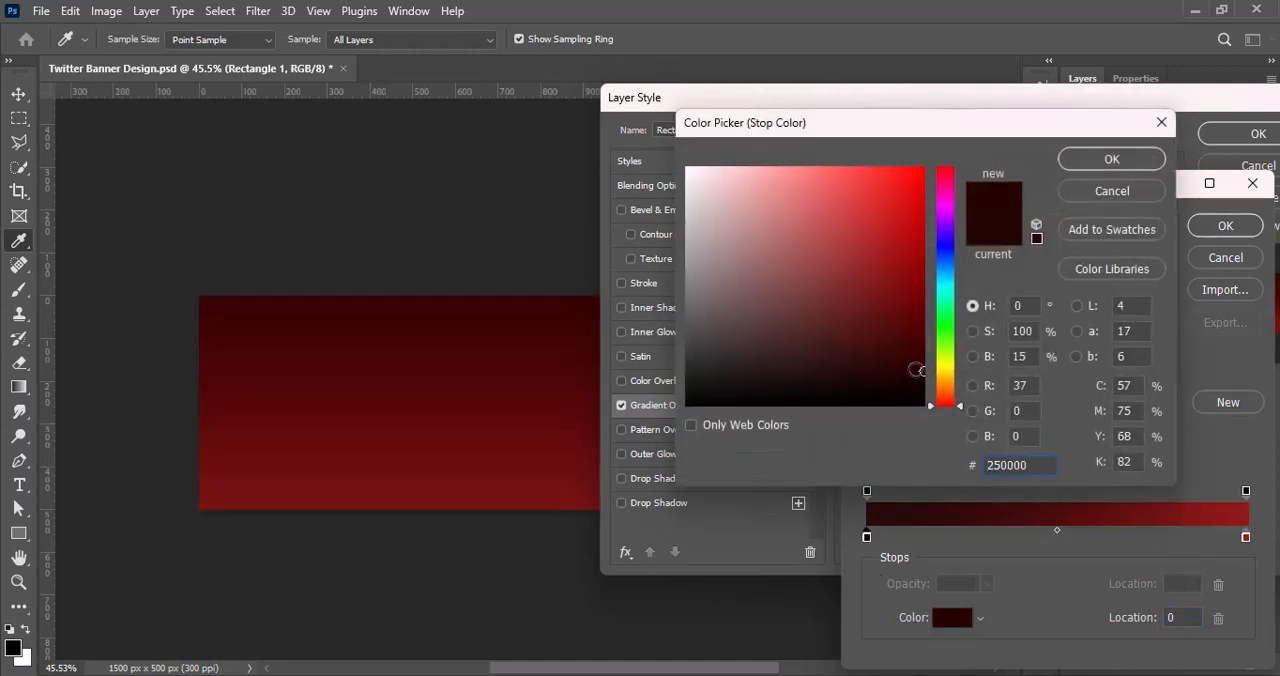
left_click(1111, 159)
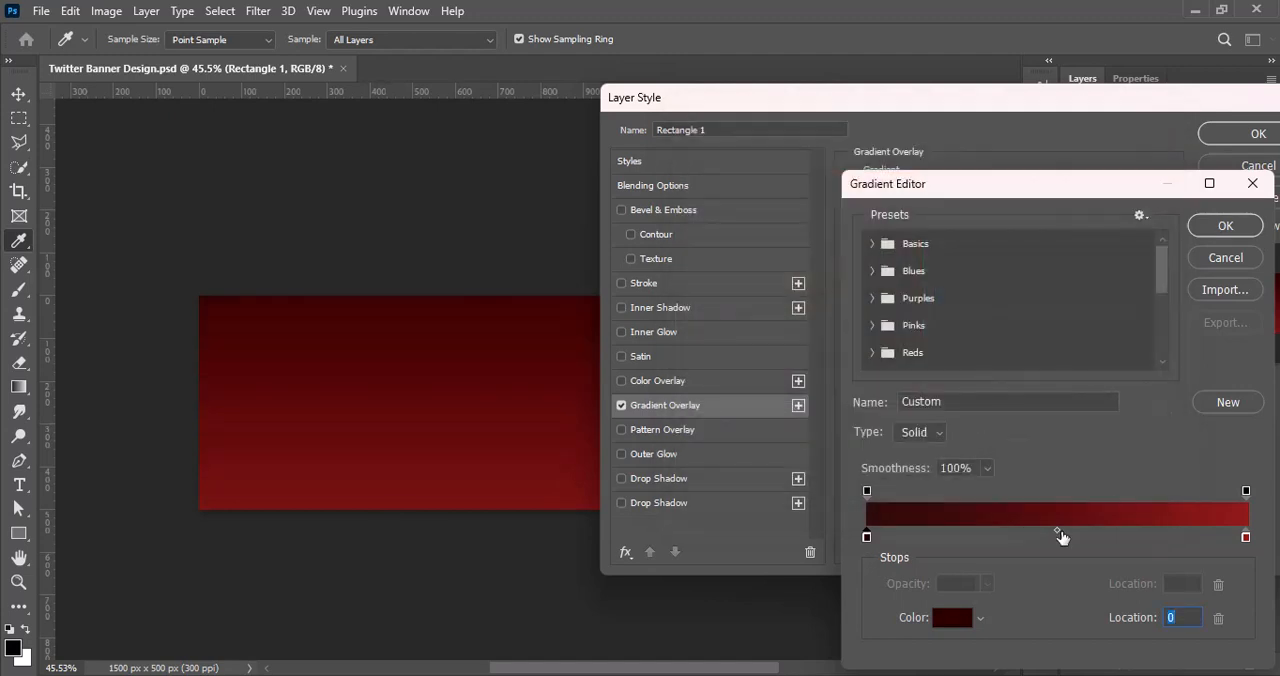
left_click_drag(1056, 528, 1107, 525)
left_click(1225, 226)
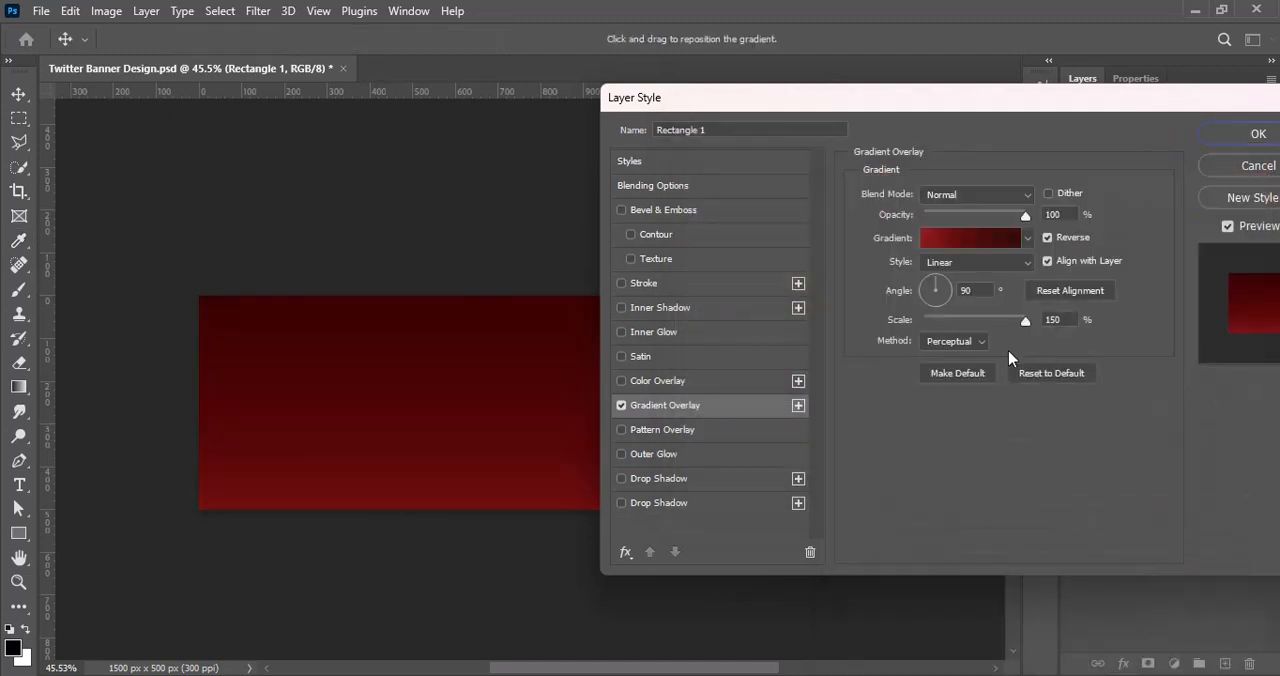
Step: Set the gradient overlay to Linear style with an angle of -177°
left_click(977, 263)
left_click(976, 277)
left_click(951, 281)
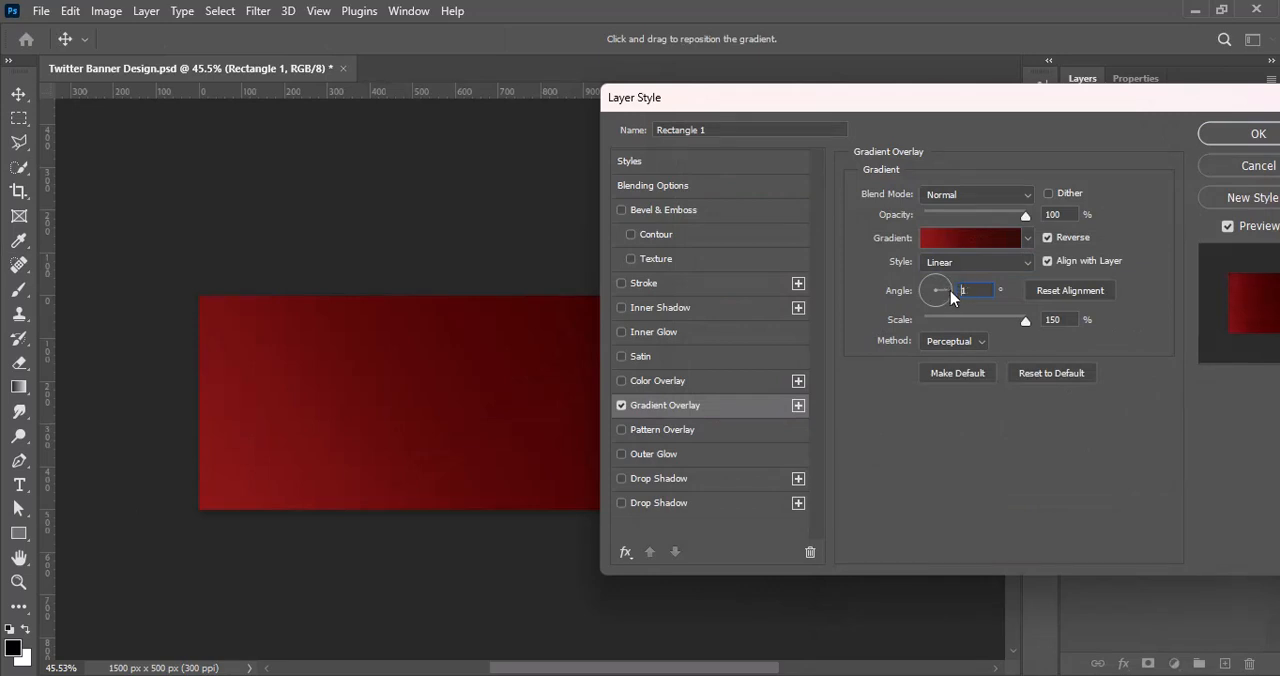
left_click(921, 292)
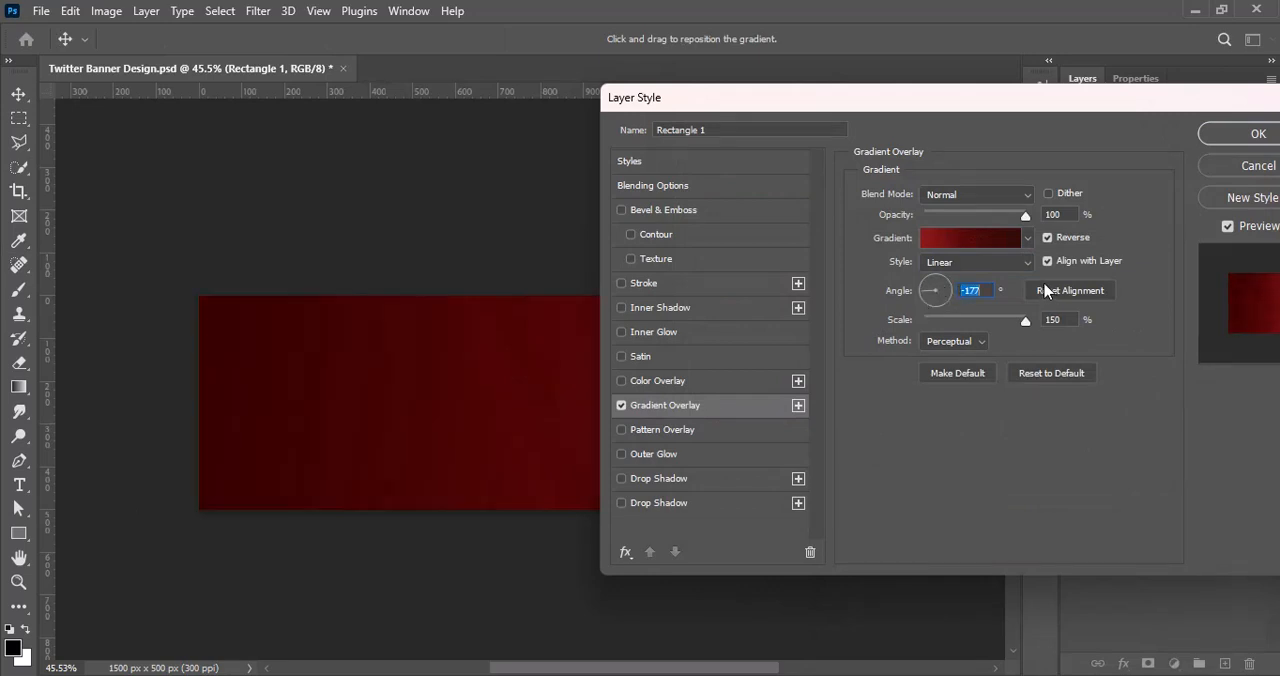
Step: Set the gradient overlay's method to Classic and its scale to 55%, and apply the layer style
left_click(962, 341)
left_click(940, 371)
left_click(950, 341)
left_click(948, 386)
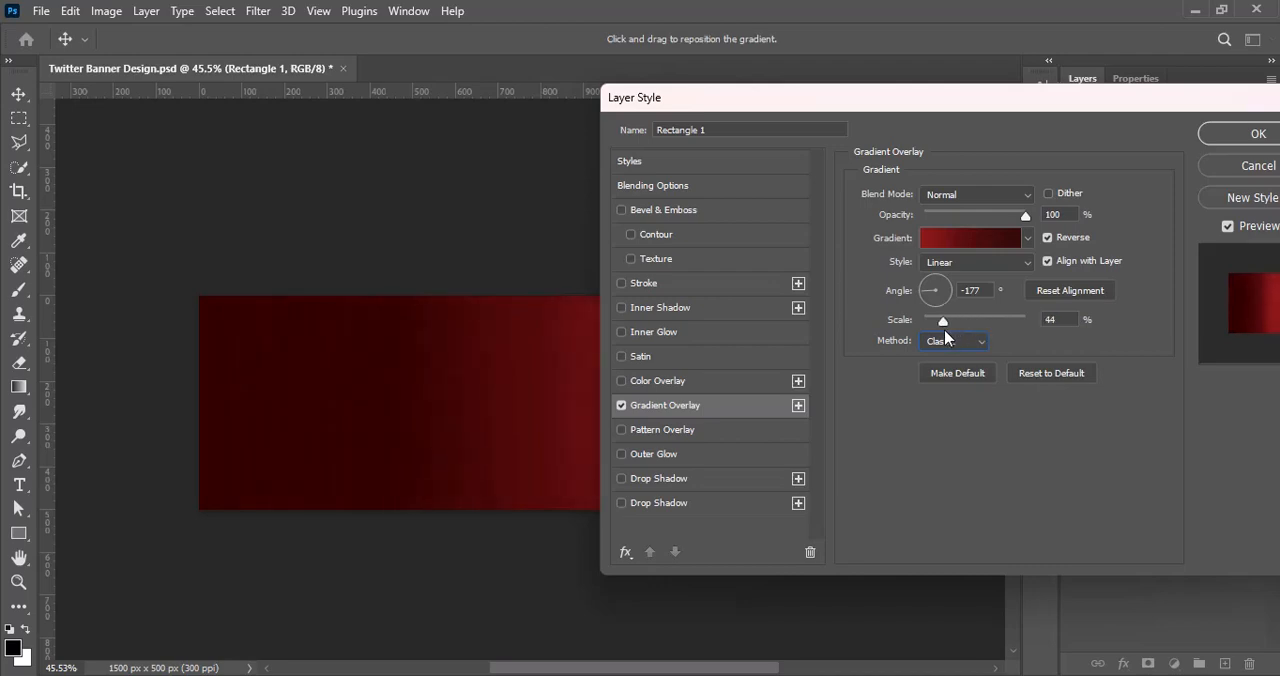
left_click_drag(867, 101, 690, 98)
left_click(1060, 134)
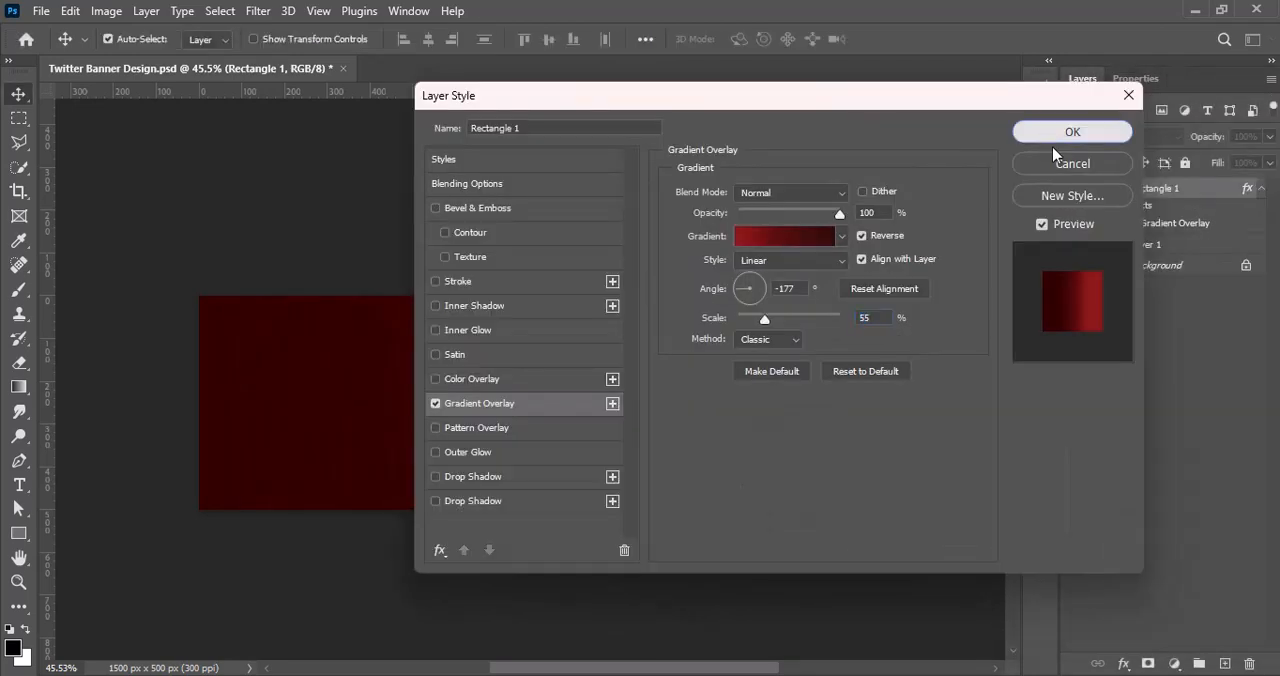
Step: Move Rectangle 1 below the cake photo layer and set the photo's blend mode to Hard Light
left_click_drag(1167, 192, 1168, 250)
left_click(1140, 188)
left_click(1110, 136)
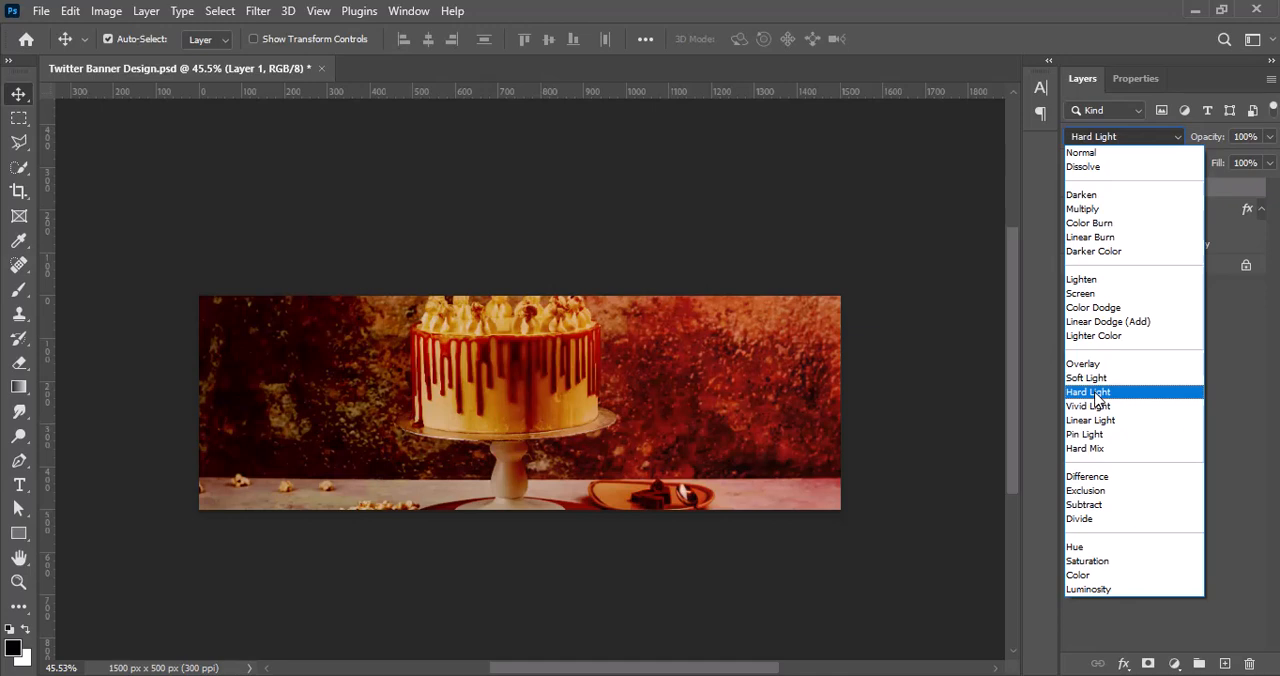
left_click(1097, 392)
Step: Lower the cake photo layer's opacity to 25%
left_click(1269, 136)
left_click_drag(1270, 160, 1203, 160)
left_click(1218, 442)
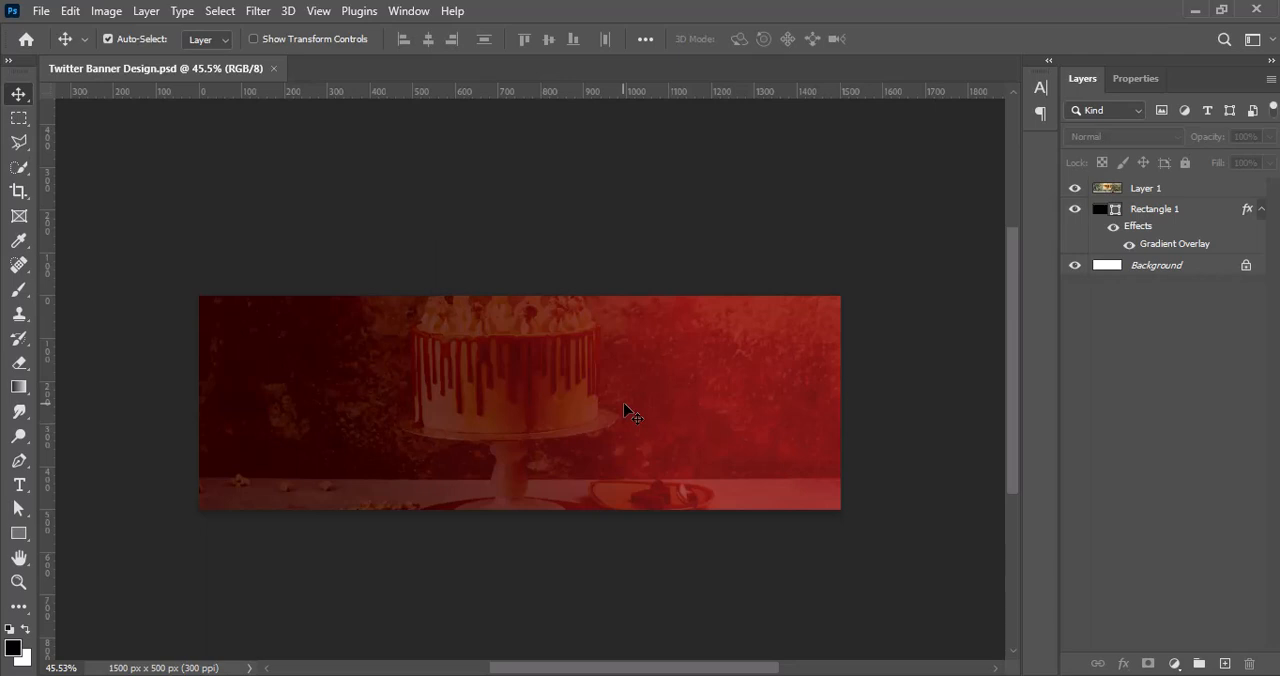
Step: Paste the muffin photo into the banner and scale it down to roughly the canvas width
key("ctrl+v")
left_click_drag(379, 465, 375, 509)
key("ctrl+t")
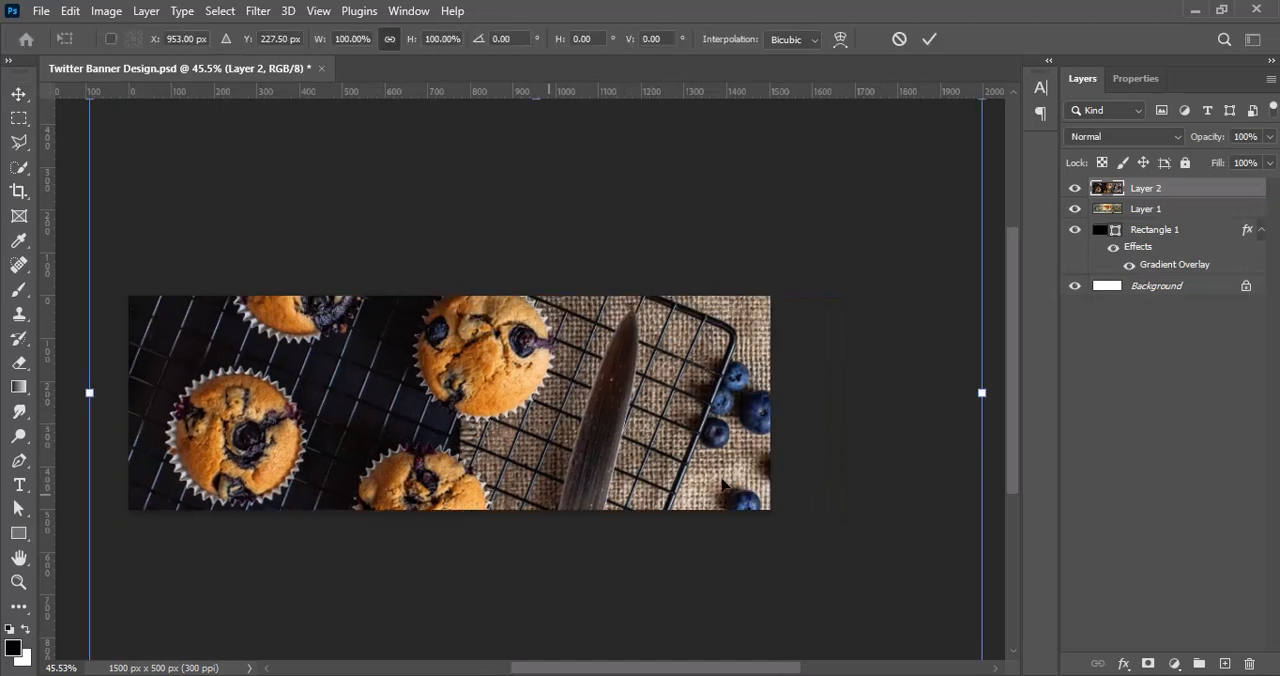
left_click_drag(982, 393, 773, 421)
left_click(1134, 423)
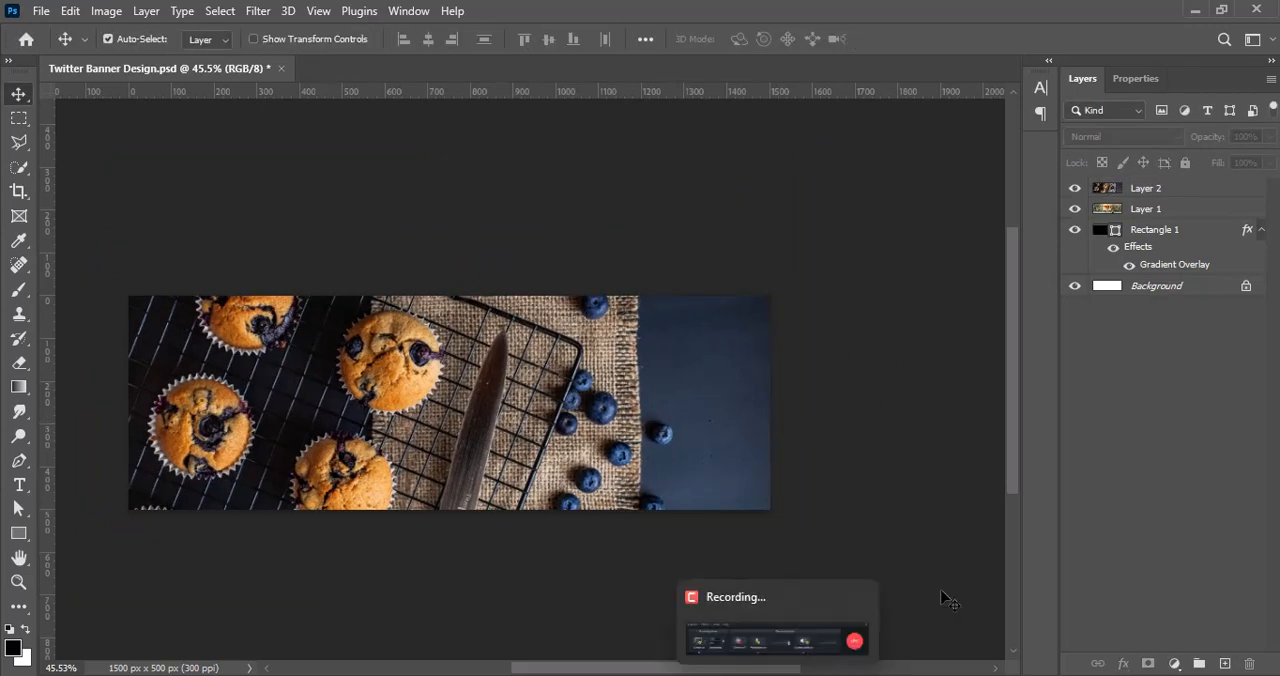
Step: Increase the muffin photo's colour intensity with the Vibrance adjustment
left_click(1145, 188)
left_click(106, 11)
mouse_move(260, 57)
left_click(343, 137)
left_click(648, 150)
Step: Set the muffin photo's brightness to 12 and contrast to 53
left_click(106, 11)
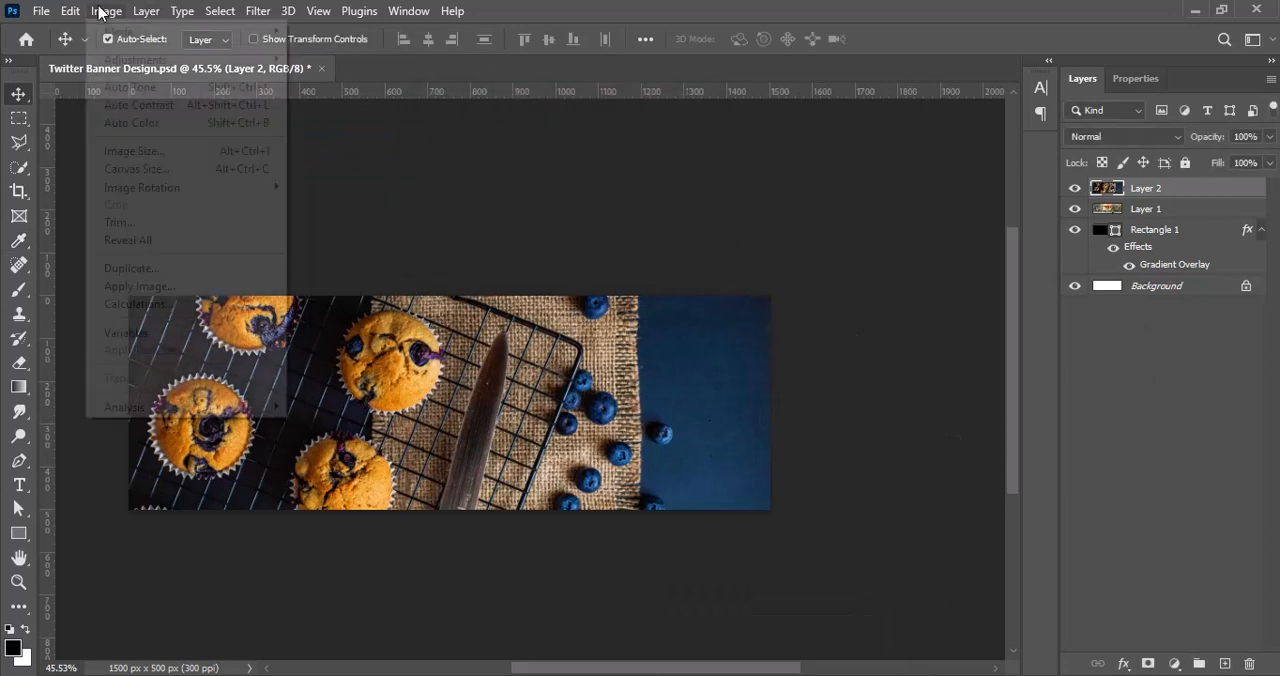
left_click(330, 57)
left_click_drag(950, 129, 1000, 129)
left_click(952, 84)
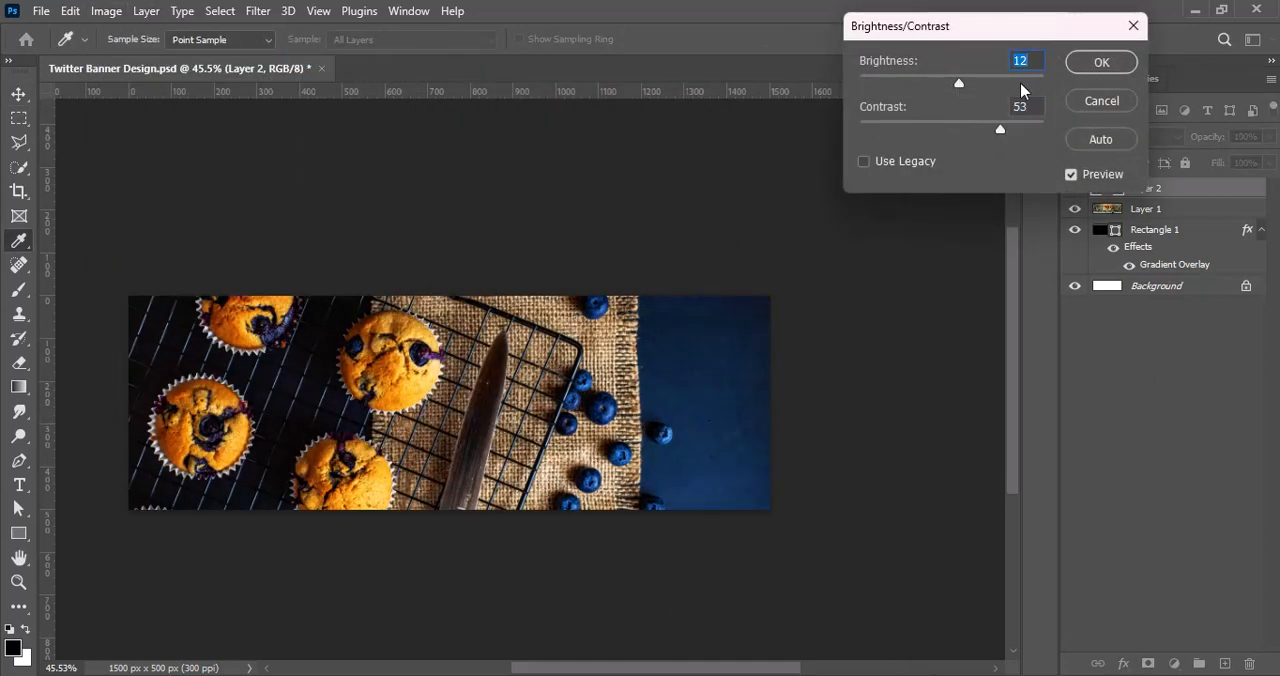
left_click(1101, 62)
Step: Brighten the muffin photo slightly with a Curves adjustment
left_click(106, 11)
left_click(305, 94)
left_click_drag(645, 79, 1050, 79)
left_click_drag(934, 277, 936, 253)
left_click(1274, 111)
Step: Add a new layer and draw a black rectangle covering the left part of the banner
left_click(1225, 664)
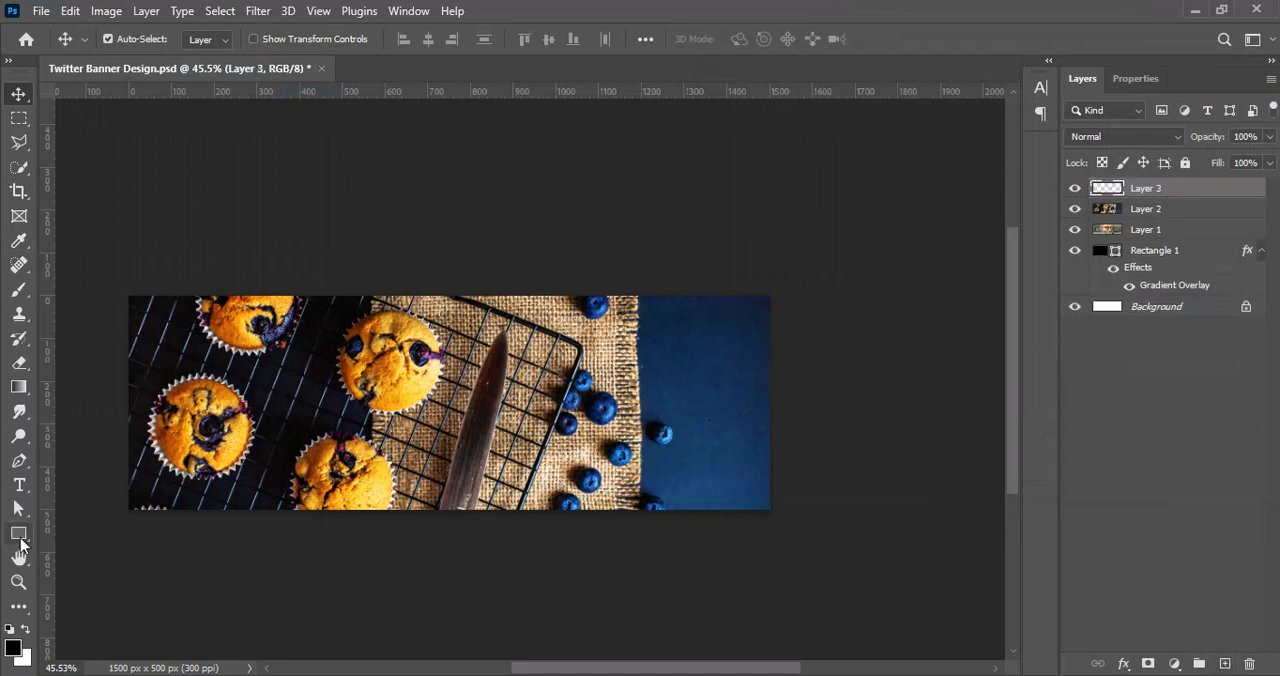
key("u")
left_click_drag(91, 222, 557, 508)
left_click(19, 94)
Step: Transform the black rectangle so it fills the banner's left part with a slanted right edge
key("ctrl+t")
left_click_drag(284, 454, 248, 496)
left_click_drag(150, 294, 140, 266)
left_click_drag(351, 434, 327, 436)
left_click(927, 40)
left_click(1082, 78)
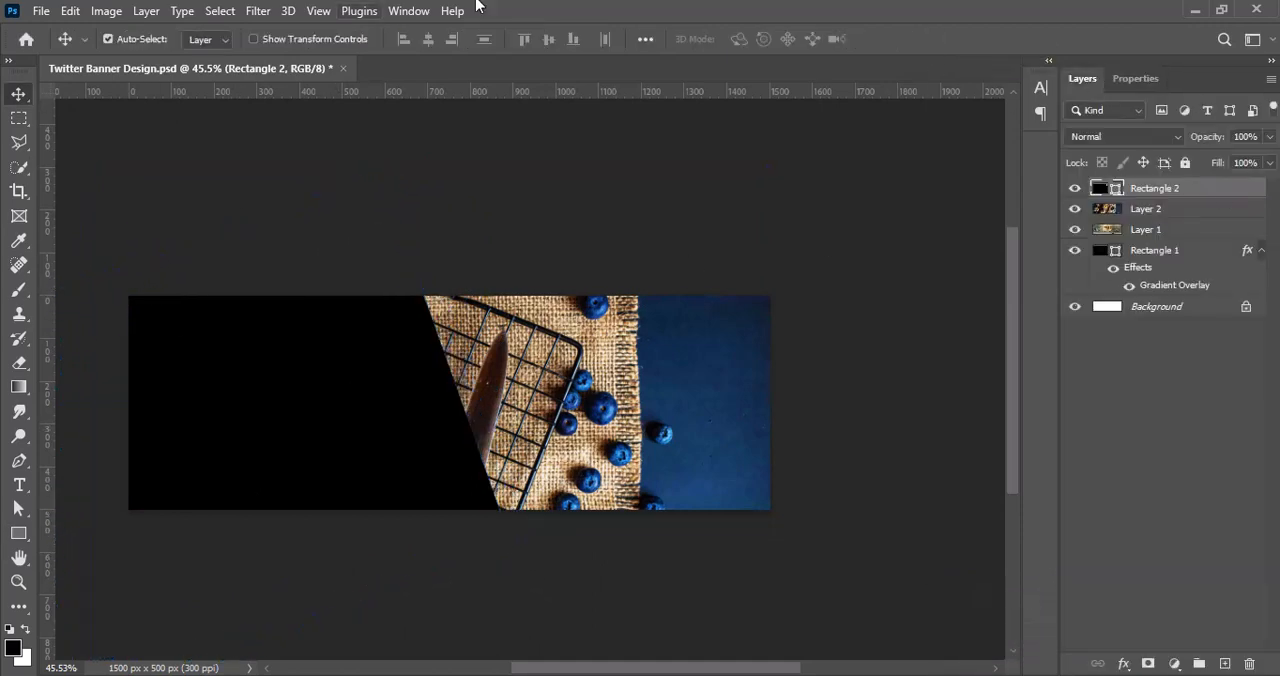
Step: Move the muffin photo layer above Rectangle 2 and clip it to that shape
left_click(1148, 210)
left_click_drag(1150, 214, 1143, 180)
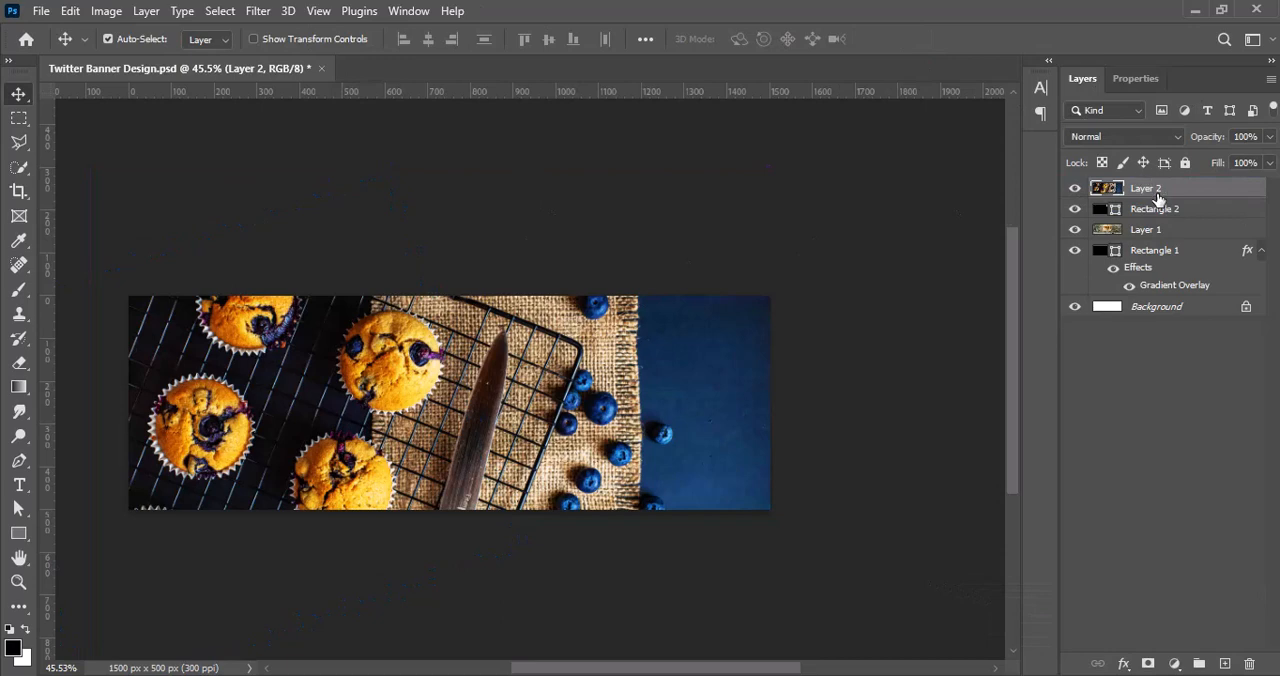
right_click(1157, 200)
left_click(958, 390)
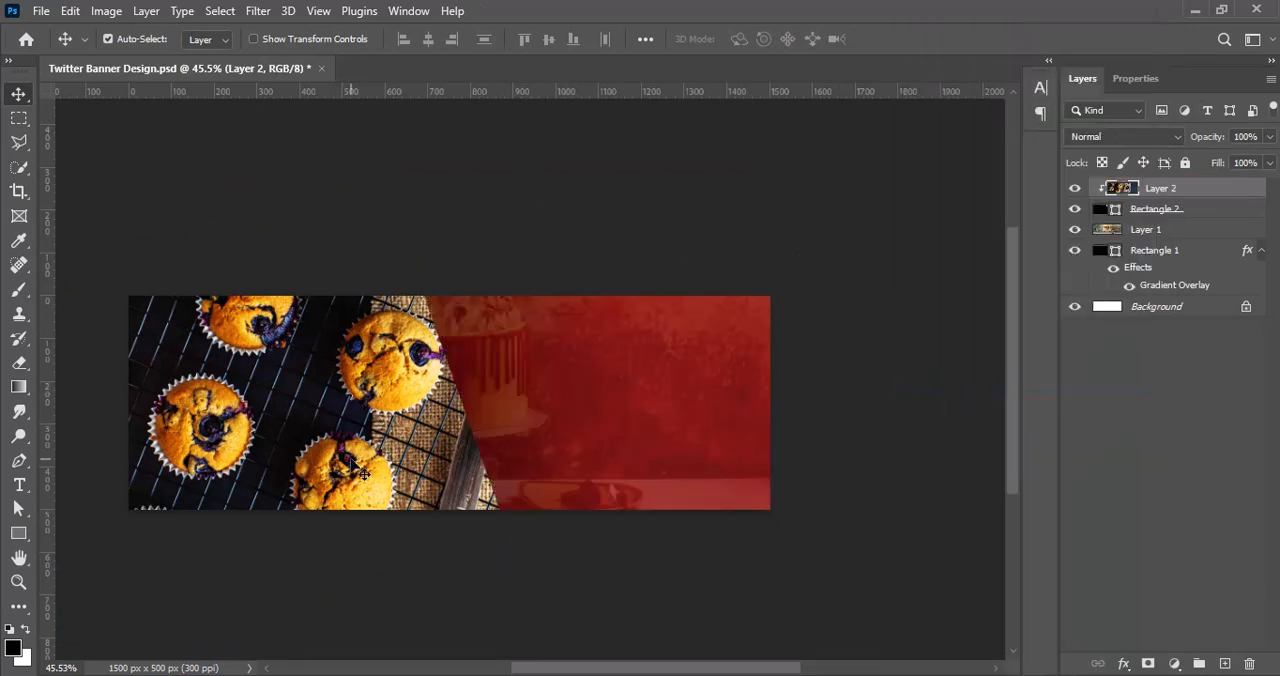
Step: Scale the clipped muffin photo down to about 76%, roughly 1206 × 805 px
key("ctrl+t")
left_click_drag(771, 391, 606, 395)
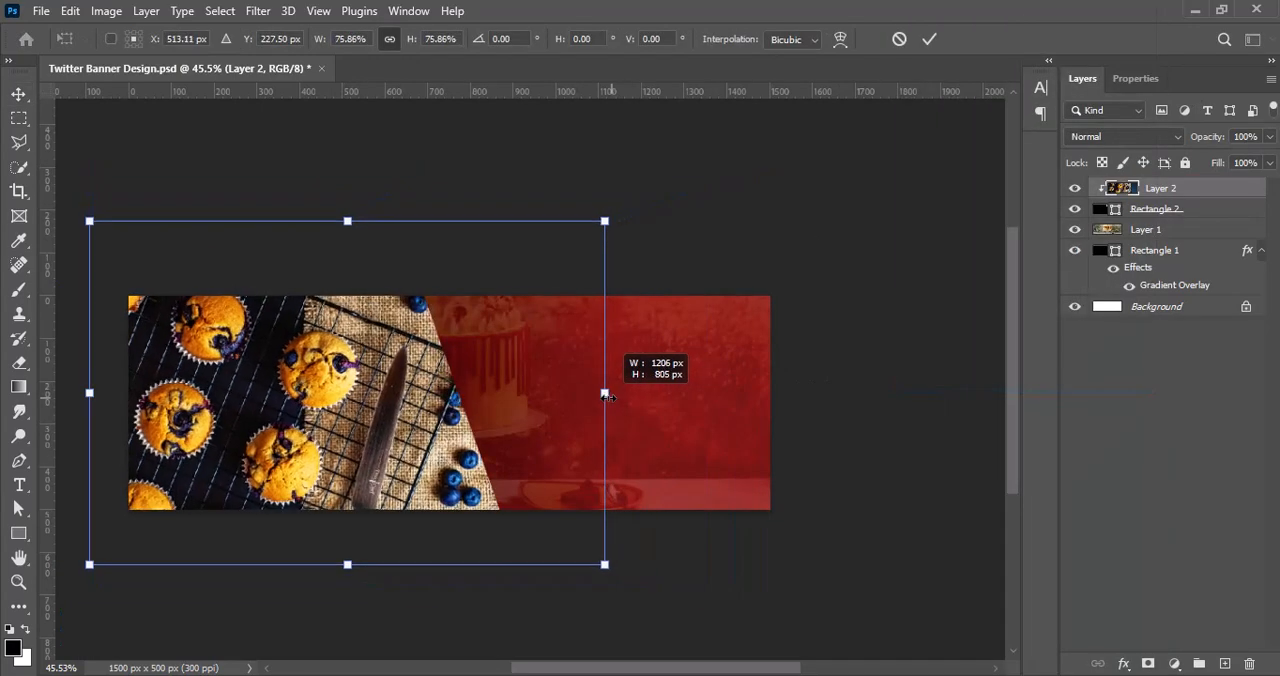
key("Return")
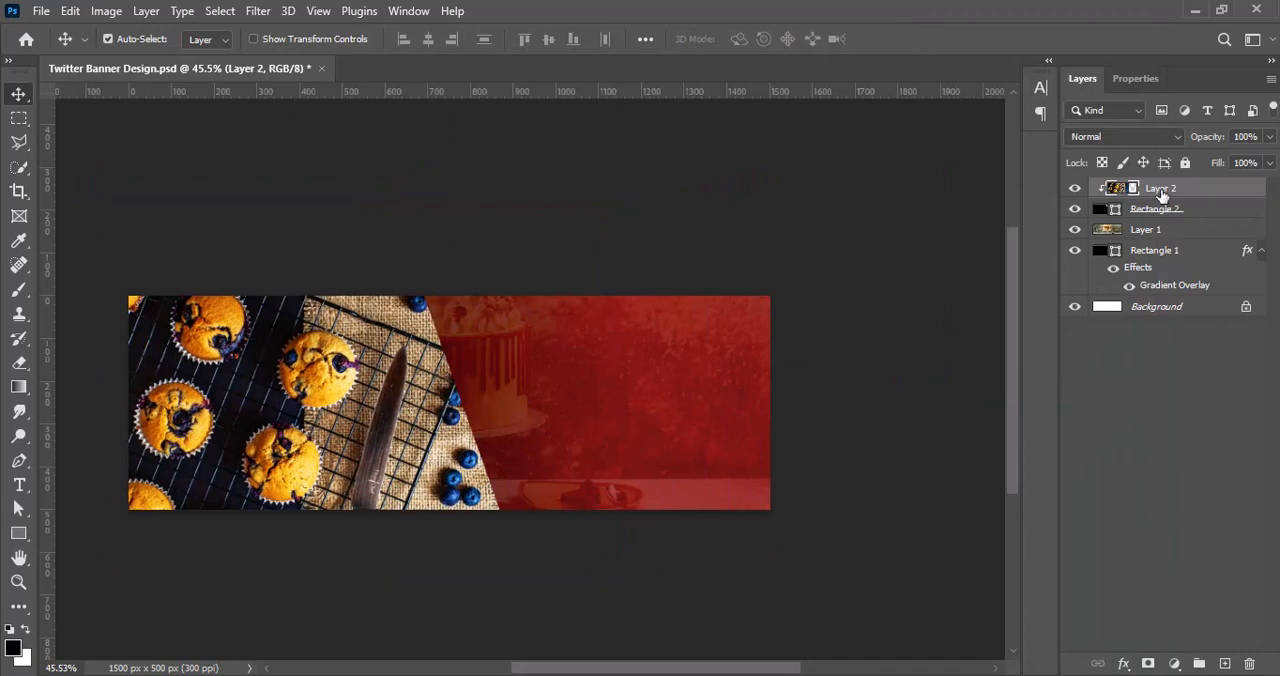
Step: Try 58% opacity on the clipped muffin photo and toggle Rectangle 2's visibility to compare
left_click_drag(1270, 137, 1232, 165)
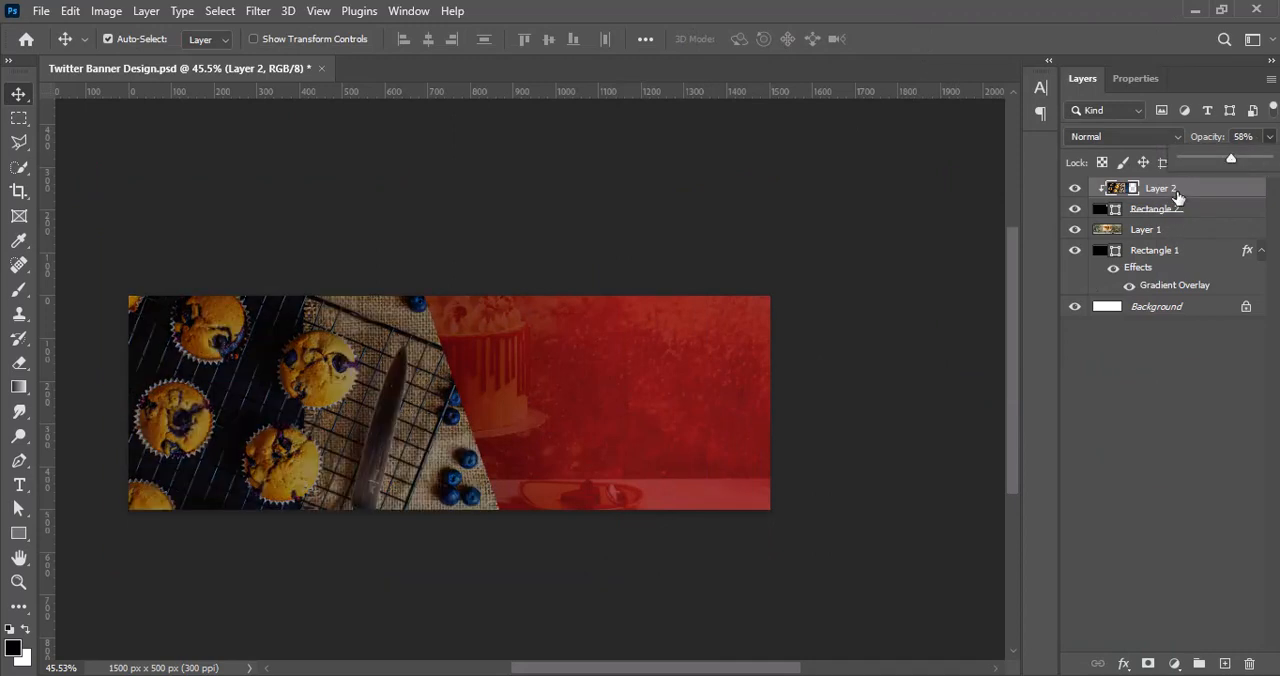
left_click(1075, 210)
left_click(1075, 210)
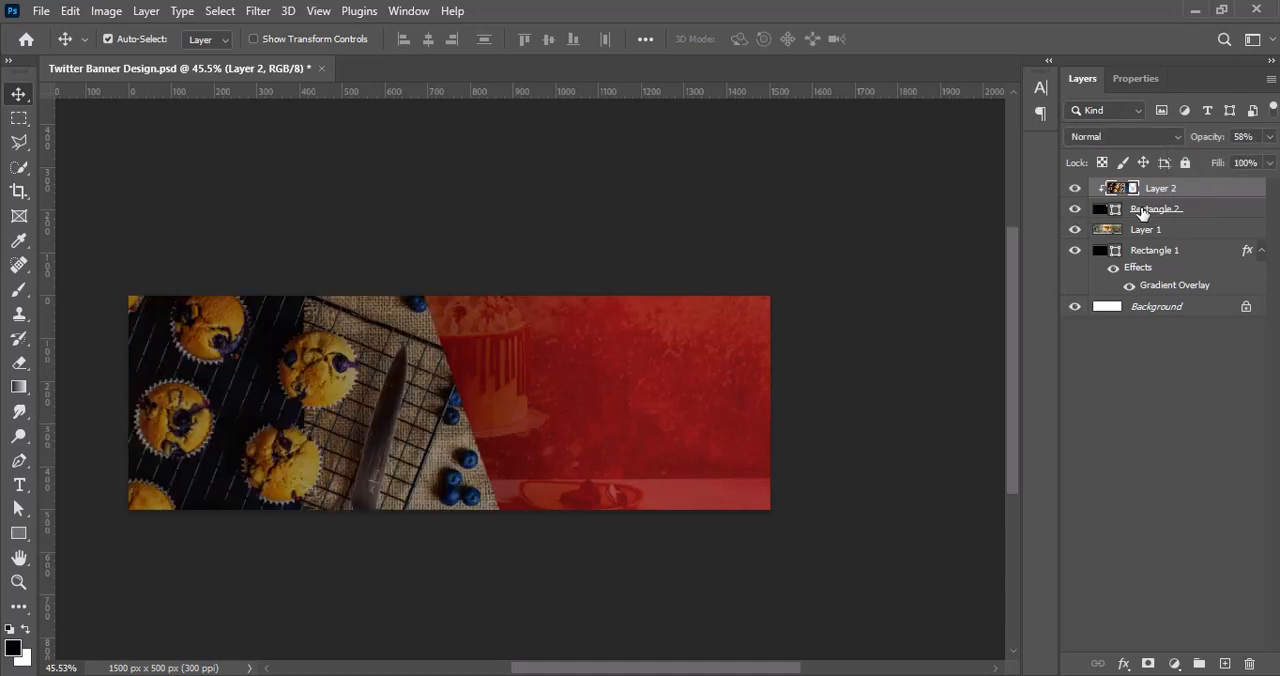
Step: Adjust the opacity of the slanted shape, Rectangle 2
left_click(1140, 209)
left_click(1271, 137)
mouse_move(1241, 163)
left_mouse_down()
mouse_move(1178, 165)
mouse_move(1262, 160)
left_mouse_up()
Step: Set the clipped muffin photo's blend mode to Linear Dodge (Add)
left_click(1160, 188)
left_click(1122, 137)
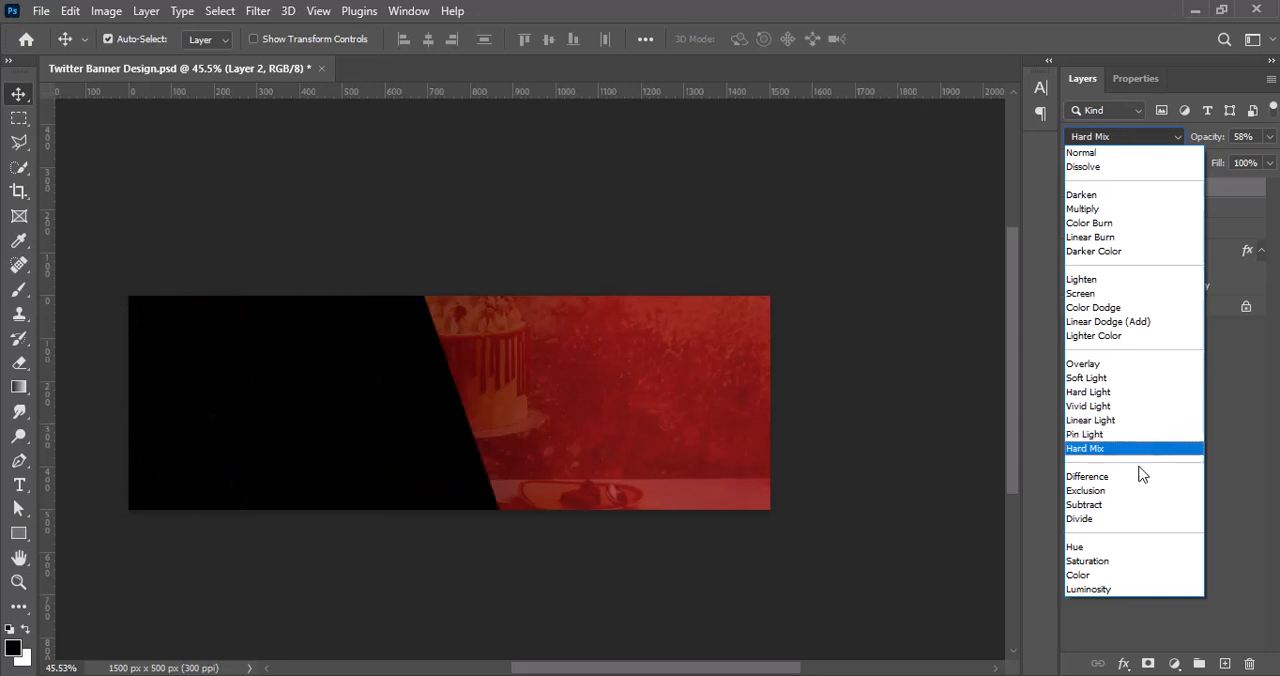
left_click(1125, 322)
Step: Raise the cake photo layer's opacity to 100%
left_click(1165, 251)
left_click(1150, 229)
left_click(1269, 136)
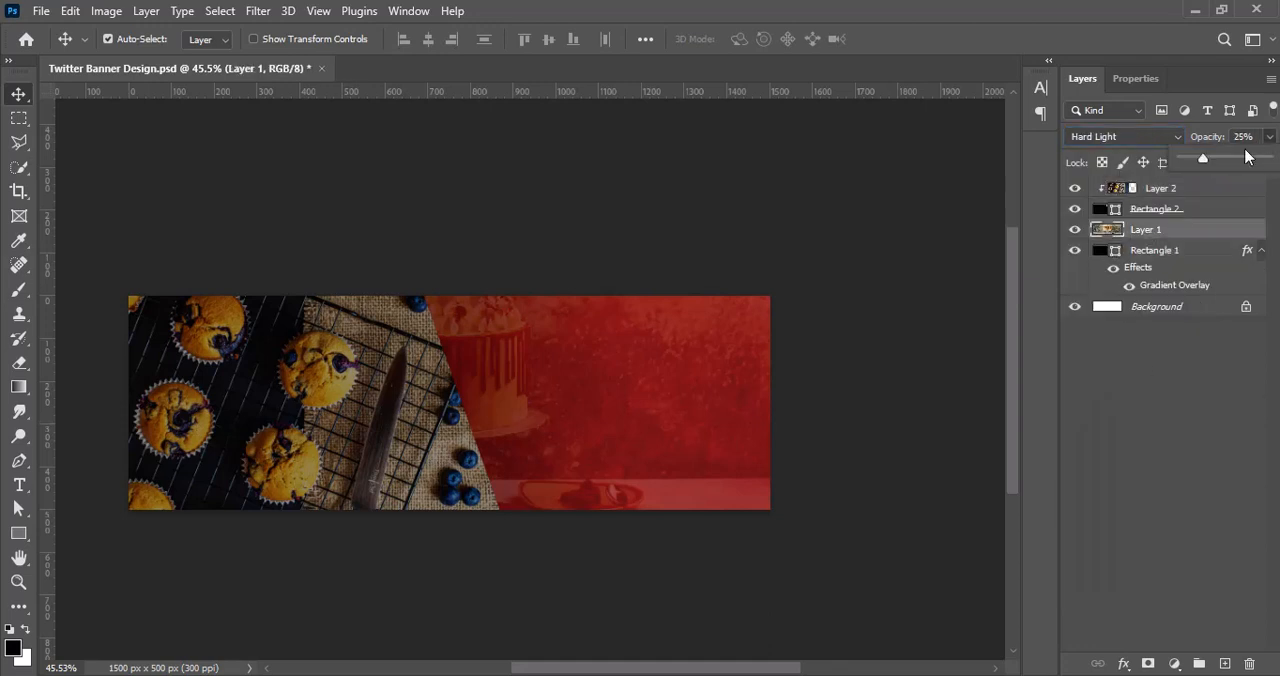
Step: Duplicate the gradient-filled Rectangle 1 to the top of the layer stack and reduce the copy's opacity
left_click(1165, 251)
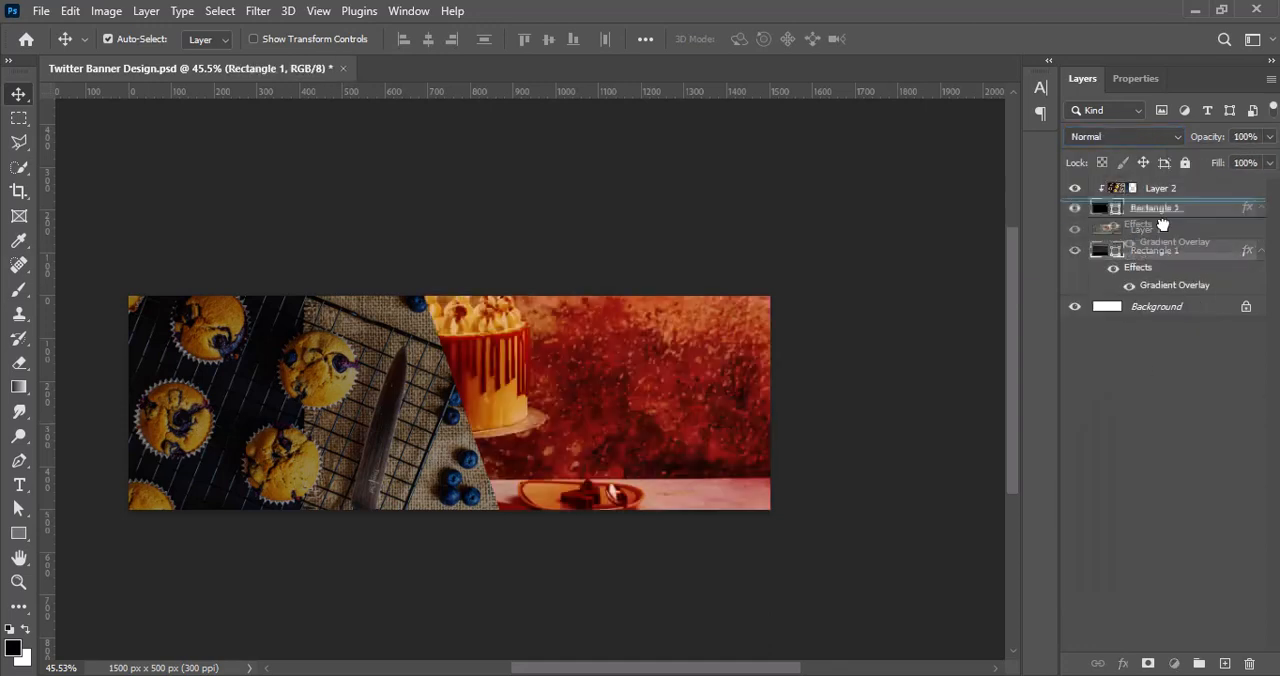
left_click_drag(1177, 257, 1155, 188)
left_click(1269, 136)
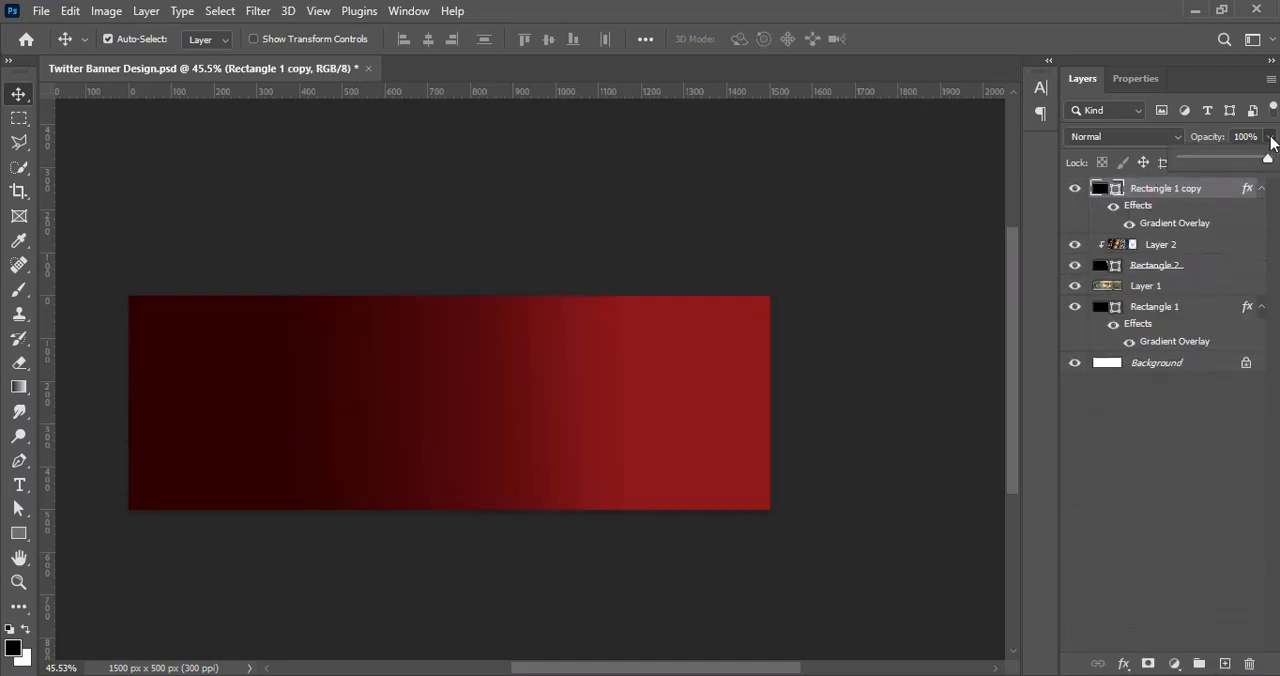
mouse_move(1269, 158)
left_mouse_down()
mouse_move(1233, 160)
mouse_move(1277, 160)
left_mouse_up()
Step: Raise the clipped muffin photo's opacity to 100% and review the opacity of the cake photo layer
left_click(1152, 249)
left_click(1269, 137)
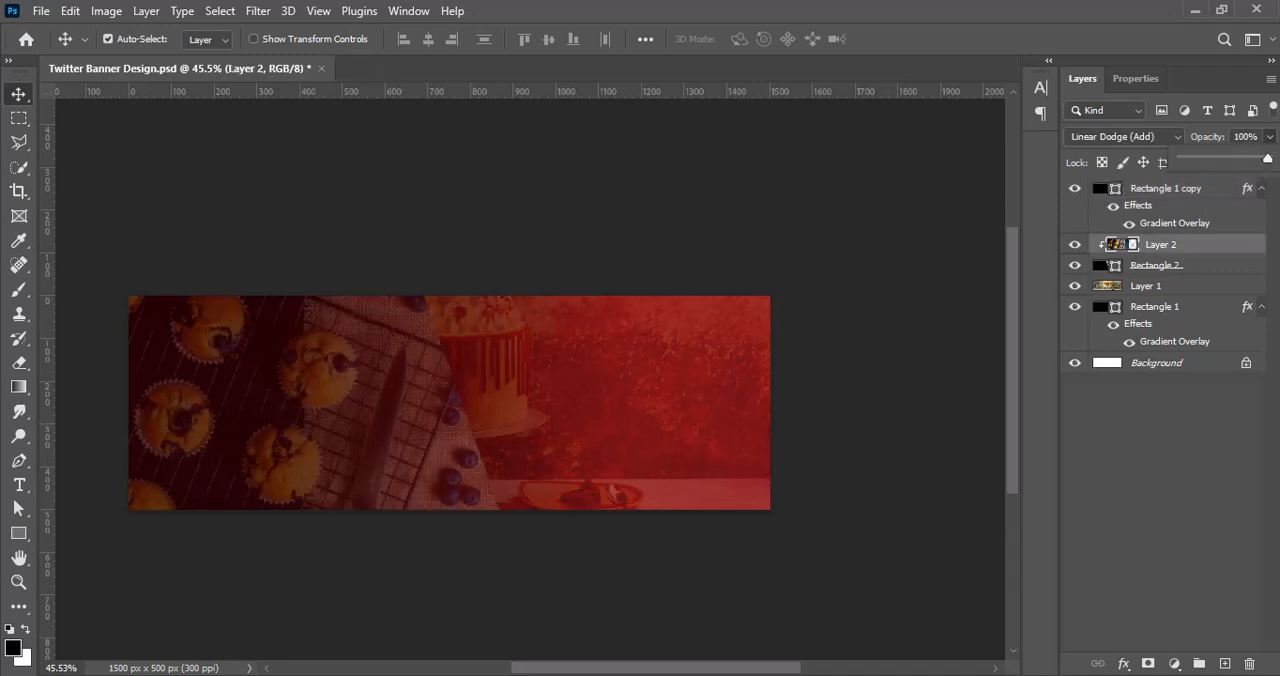
left_click(1150, 288)
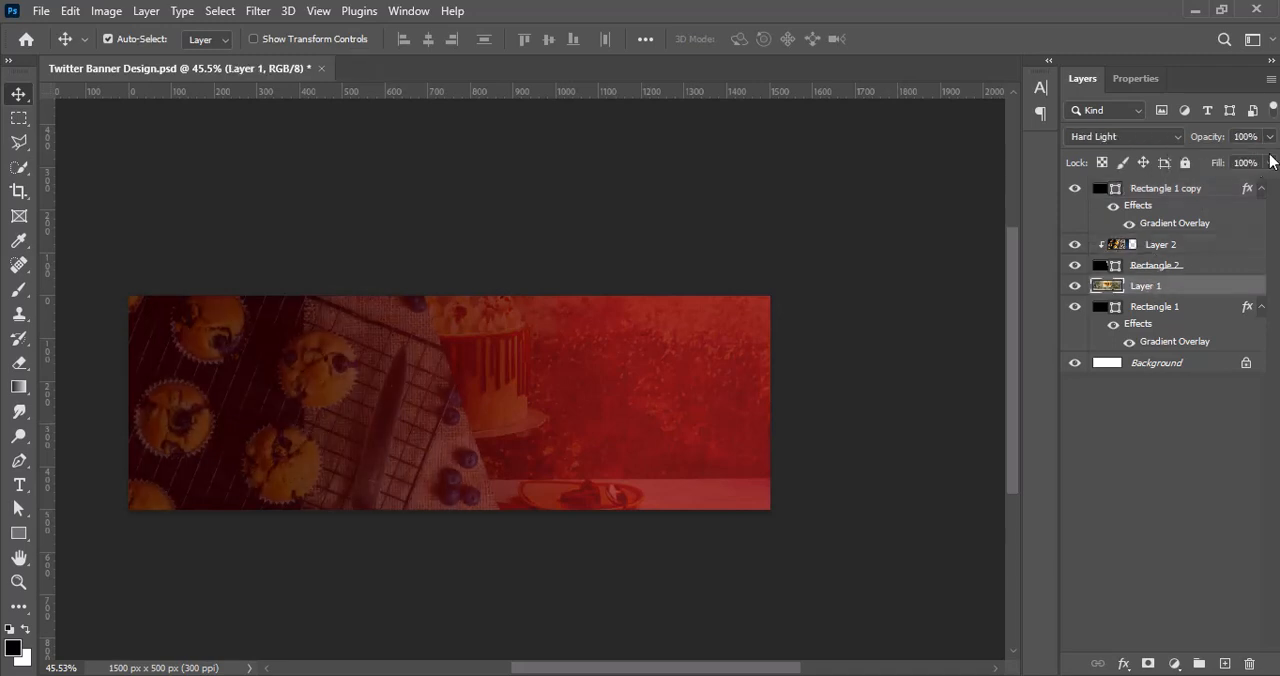
left_click(1190, 246)
left_click(1269, 136)
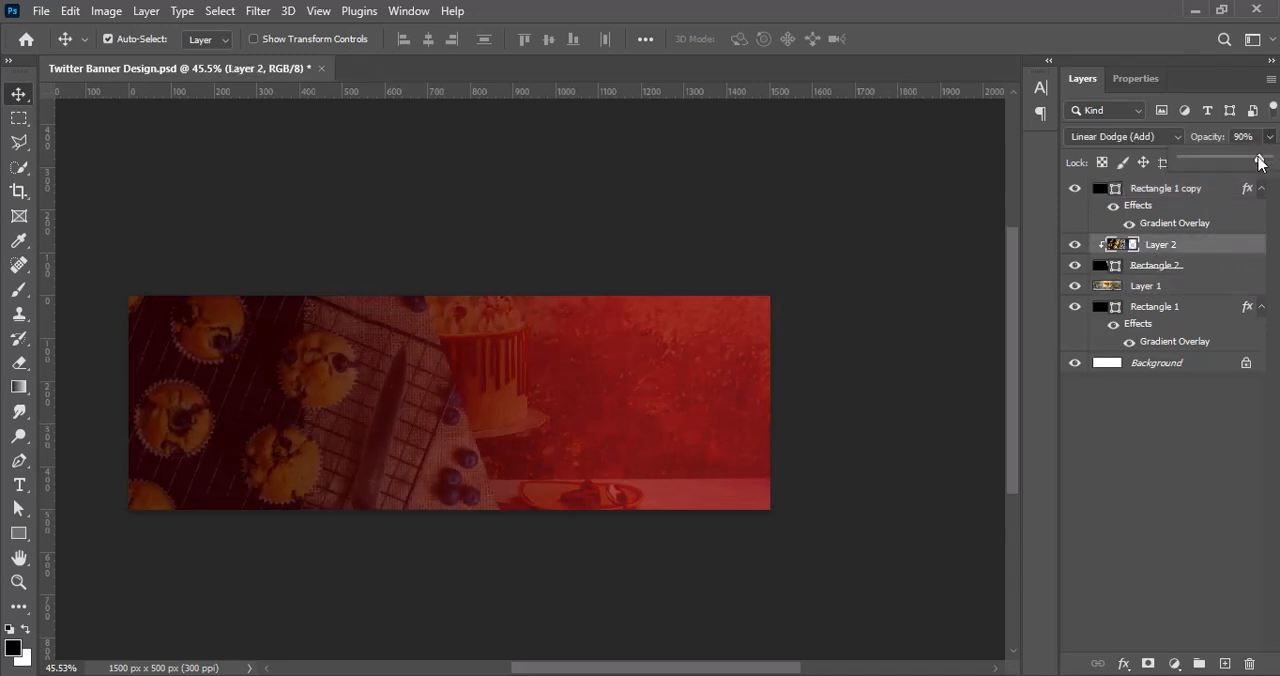
Step: Enlarge the cake photo and shift it toward the banner's right half
left_click(1167, 190)
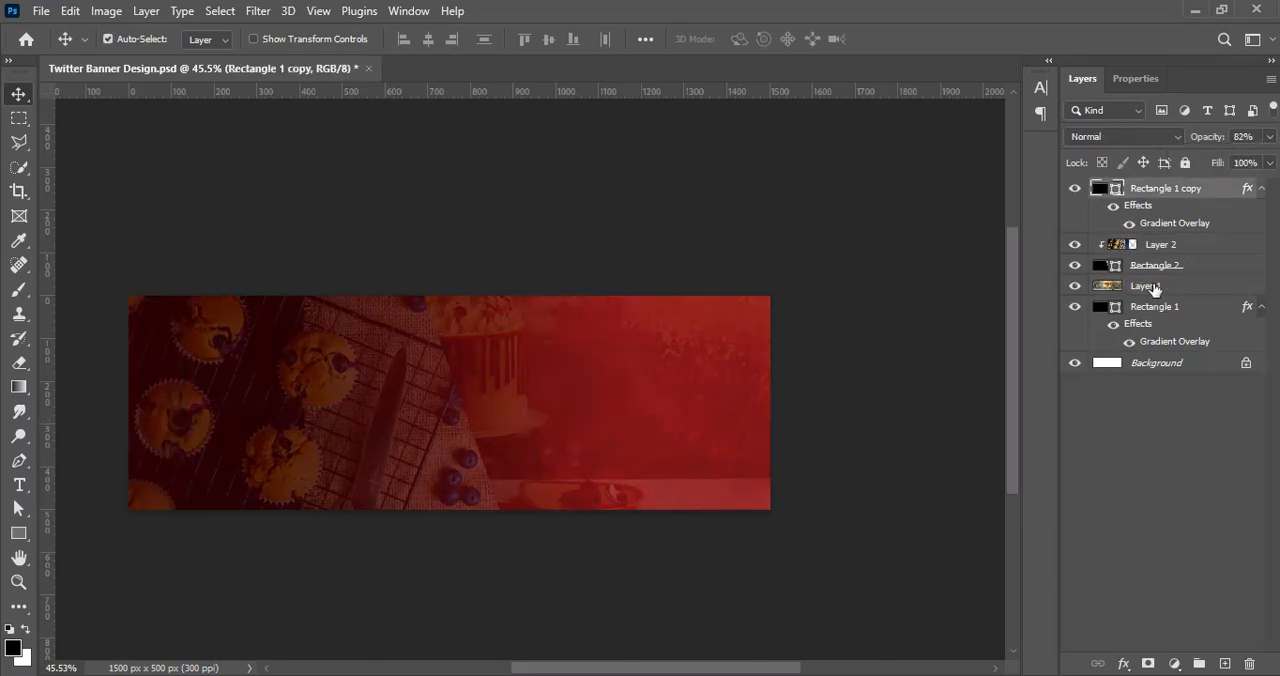
left_click(1150, 287)
key("ctrl+t")
left_click_drag(646, 389, 741, 411)
left_click(929, 39)
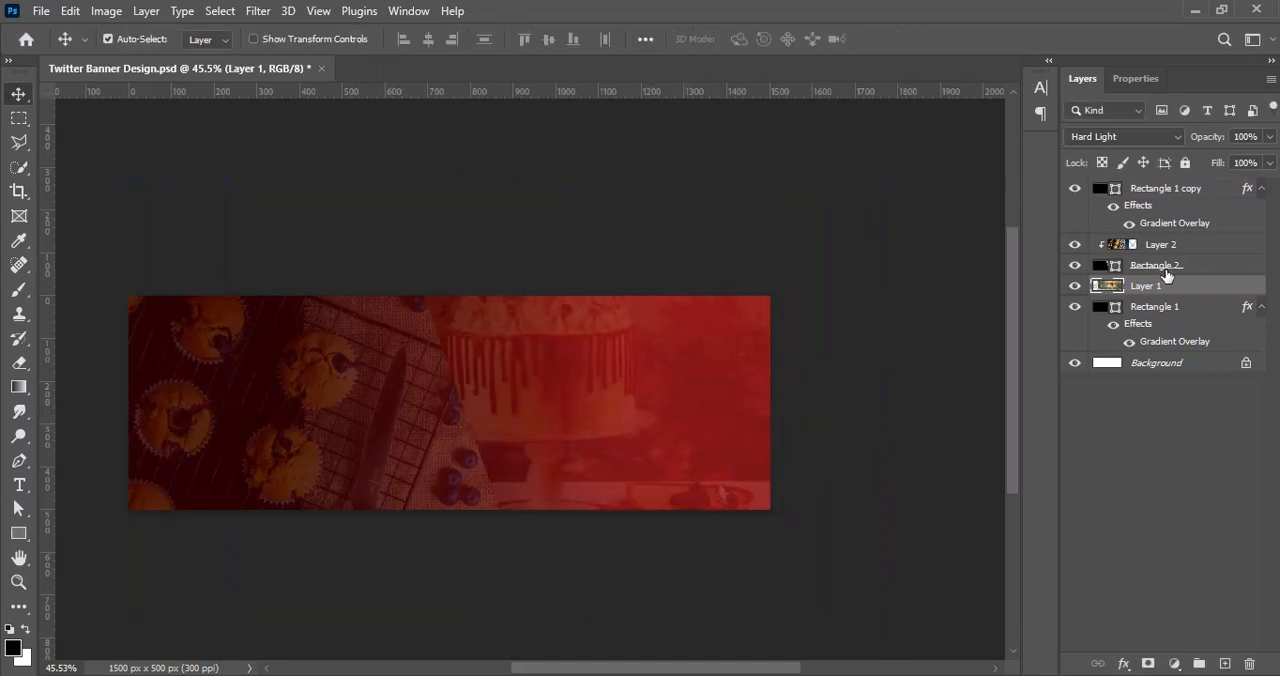
Step: Shift the muffin photo and its slanted Rectangle 2 shape together slightly to the left
left_click(1158, 264, "shift")
left_click(1161, 268)
left_click(1158, 249, "ctrl")
left_click(1170, 269)
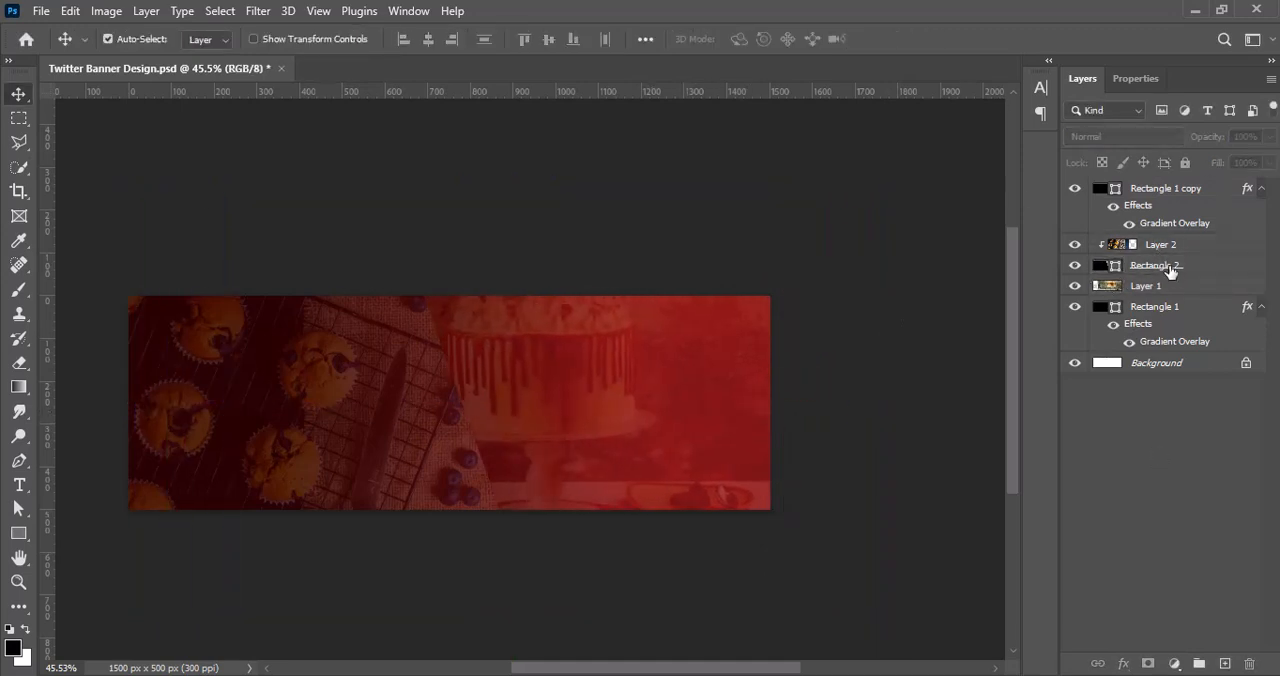
left_click(1152, 250, "ctrl")
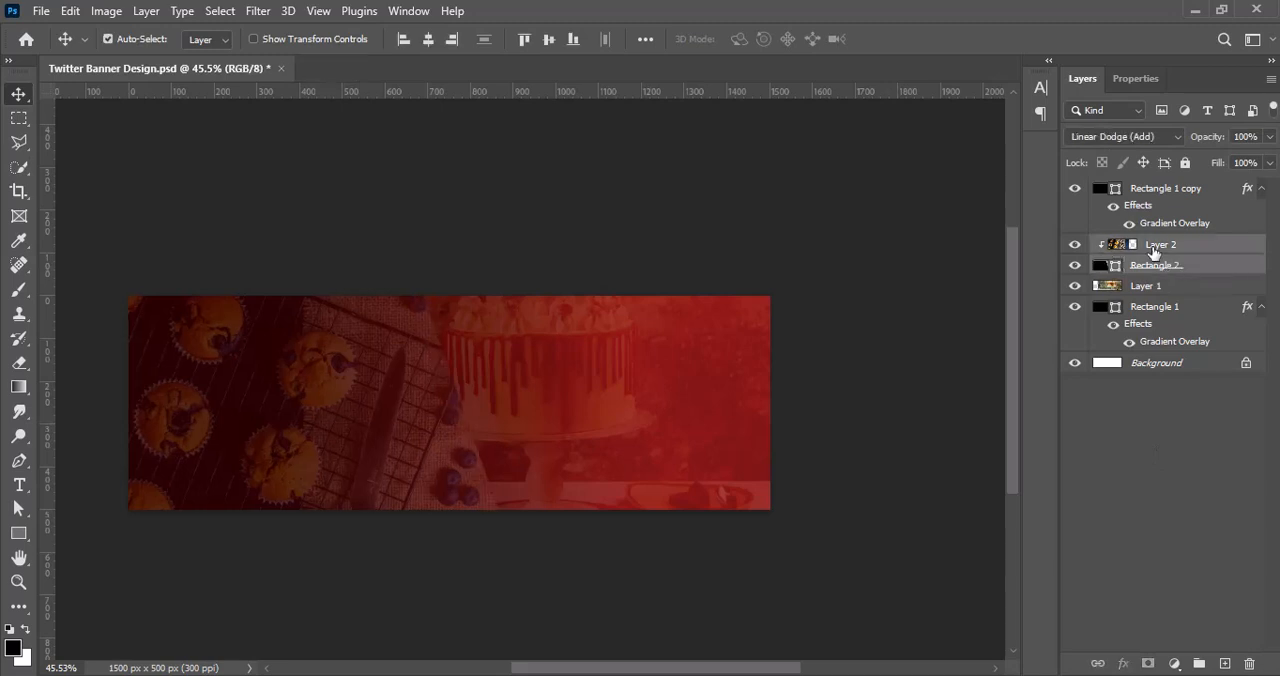
left_click(1144, 431)
Step: Keep Rectangle 1 copy's blend mode at Normal and set its linear gradient overlay's scale to 114%
left_click(1162, 200)
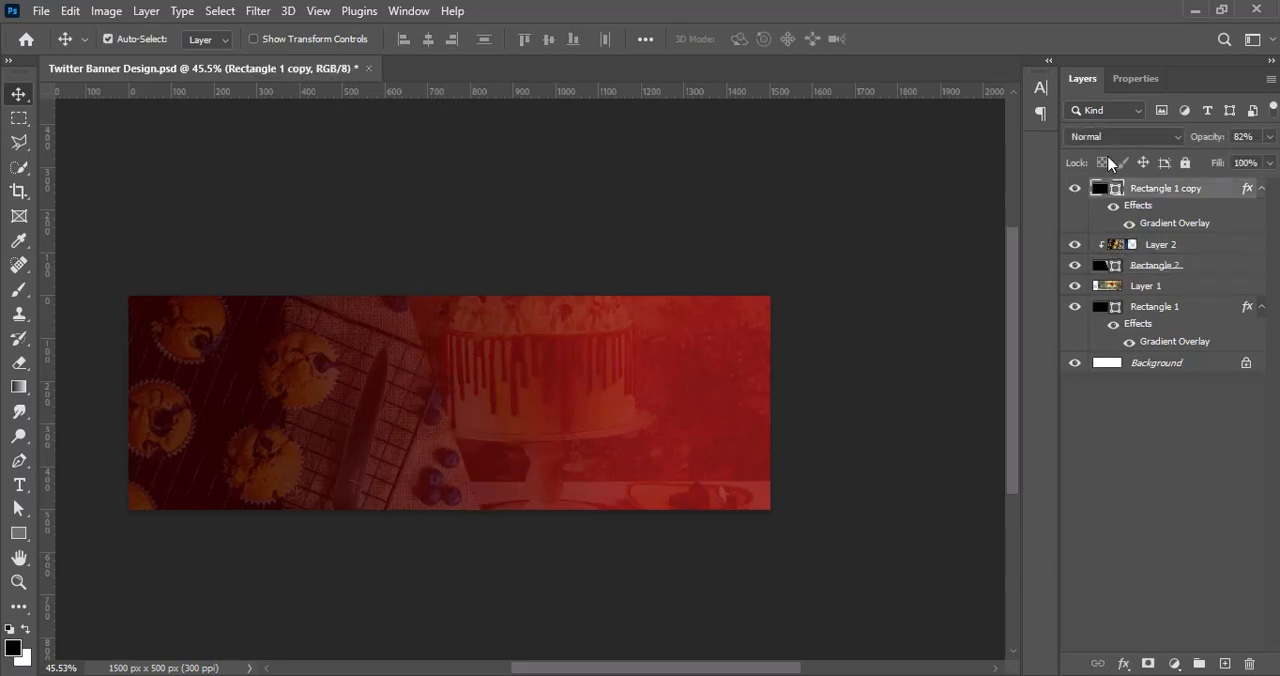
left_click(1112, 136)
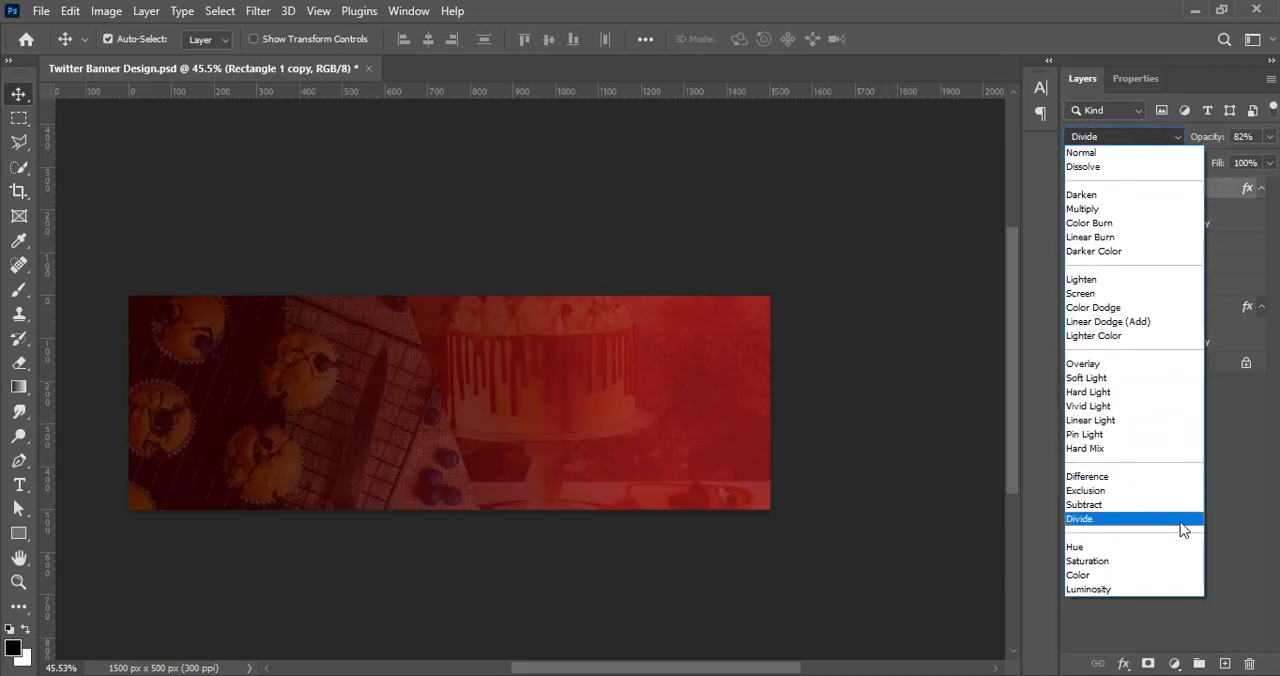
left_click(1082, 152)
right_click(1099, 190)
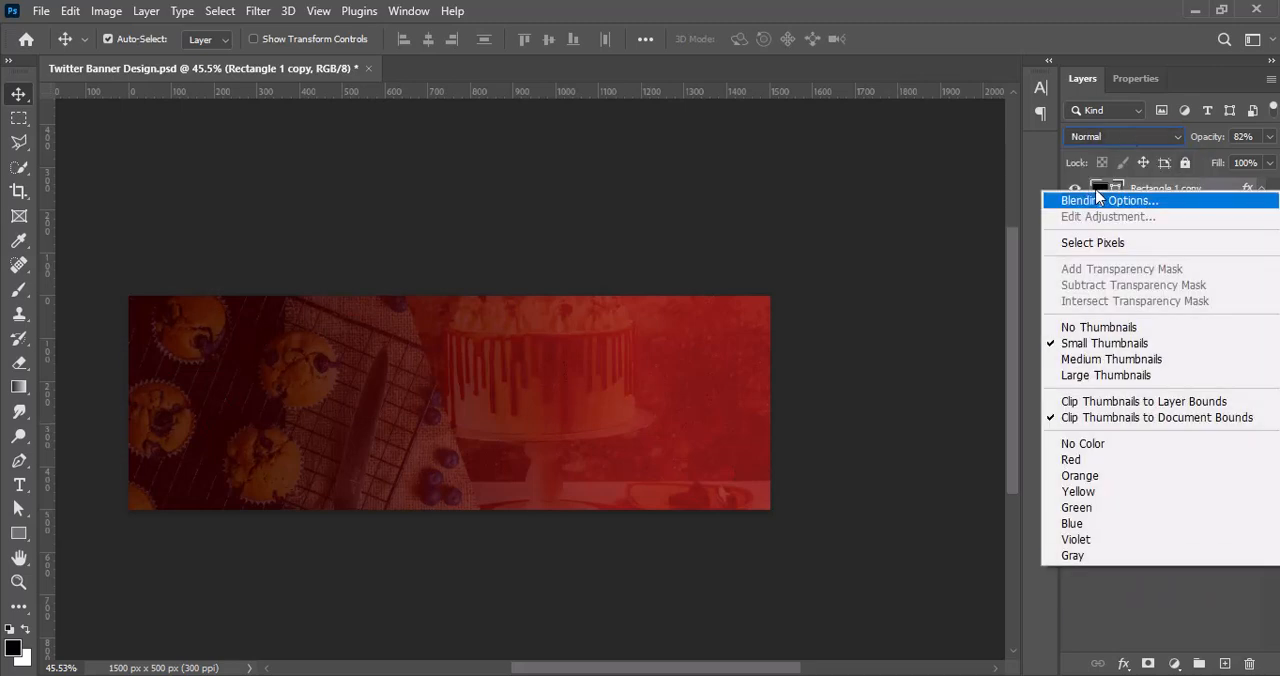
left_click(1105, 200)
left_click_drag(650, 94, 936, 94)
left_click(800, 402)
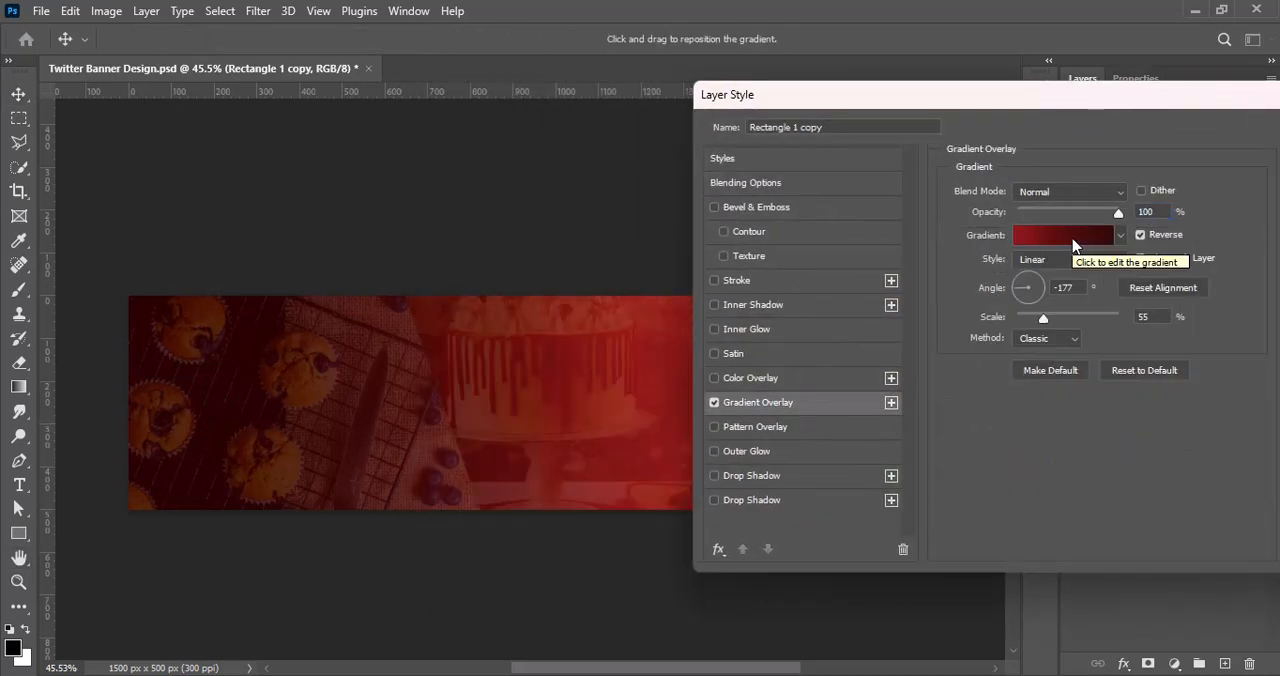
left_click_drag(1047, 323, 1093, 327)
left_click(1057, 262)
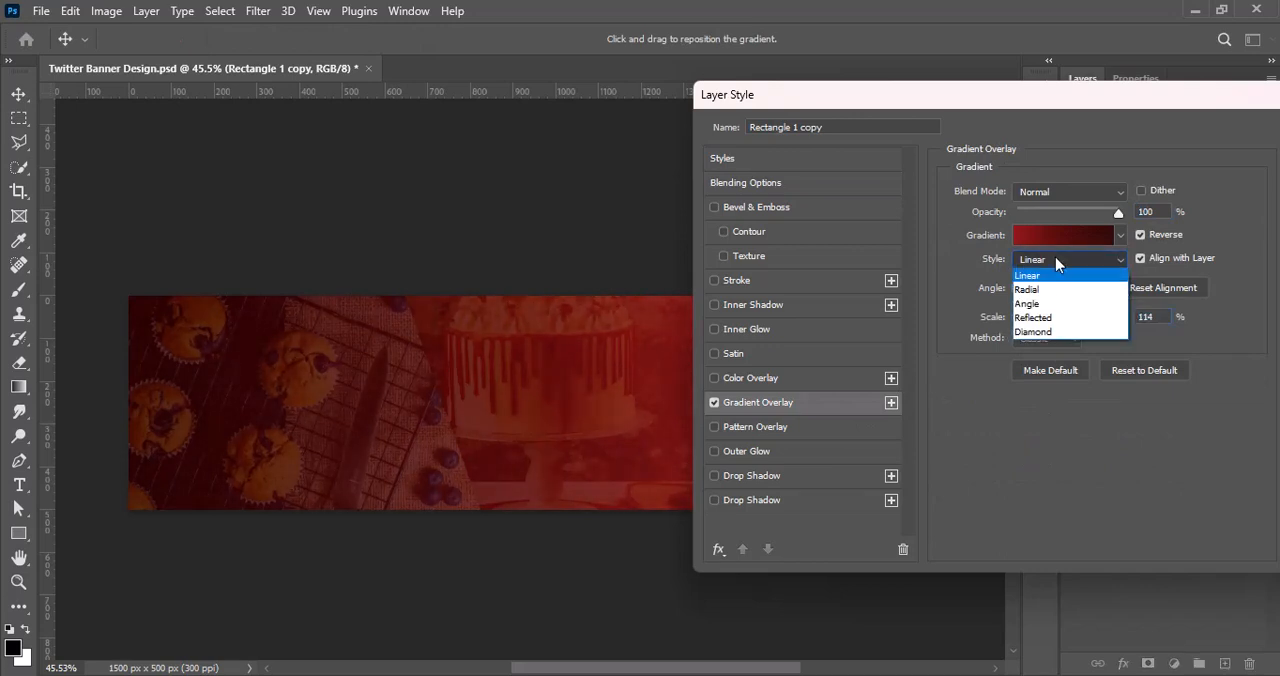
Step: Change the end color stop of Rectangle 1 copy's gradient overlay to 6c0000
left_click(1052, 240)
double_click(1245, 537)
type("6c0000")
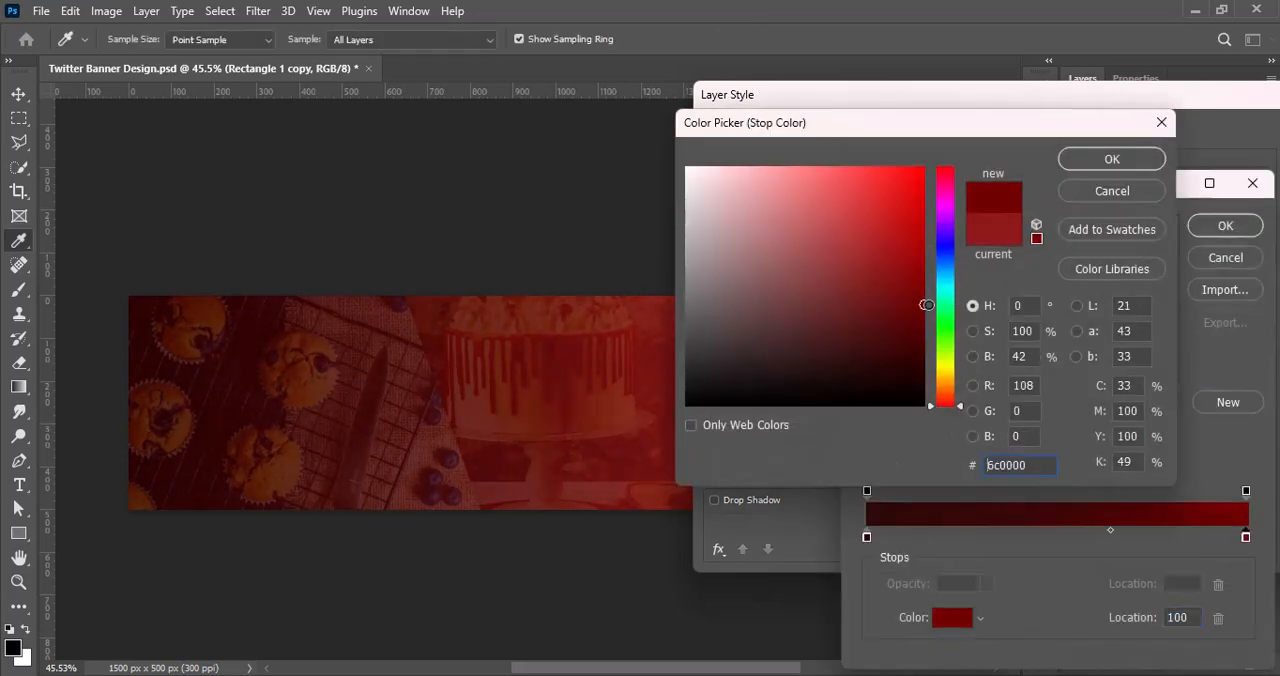
left_click(1111, 159)
Step: Set the gradient's starting color stop to 1c0000, move the color midpoint to 82%, and apply the layer style
double_click(867, 537)
type("1a0000")
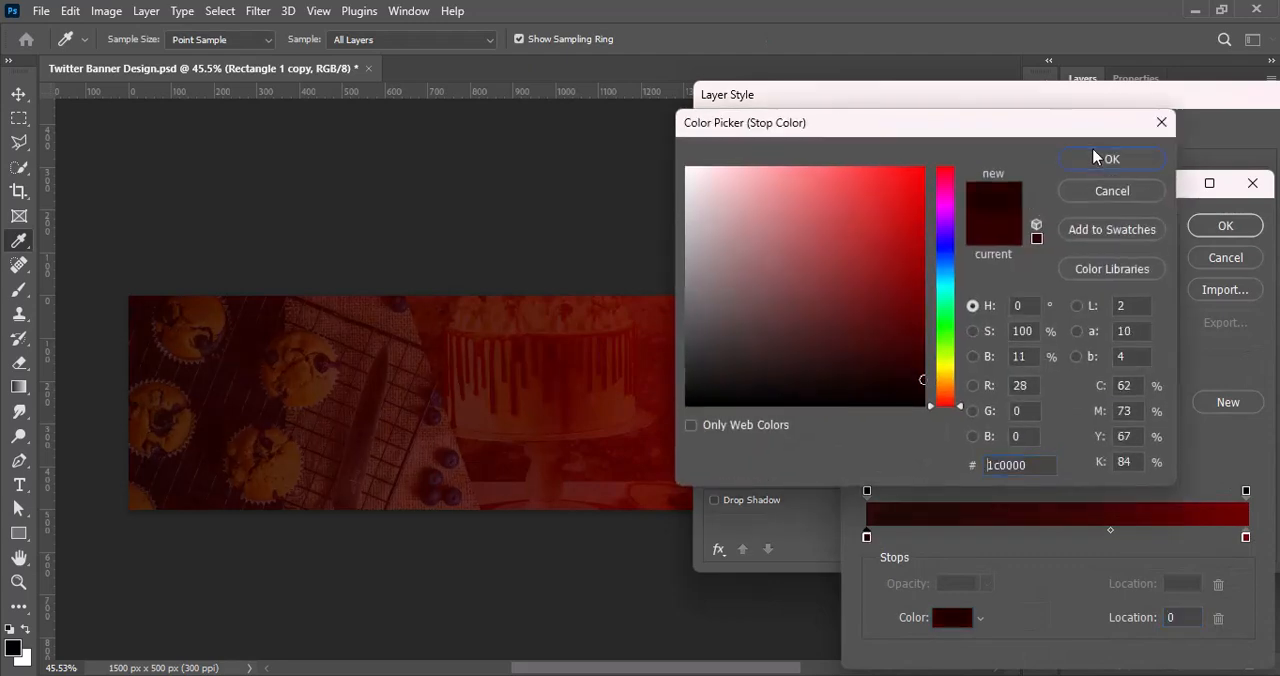
left_click(1100, 159)
left_click(1110, 531)
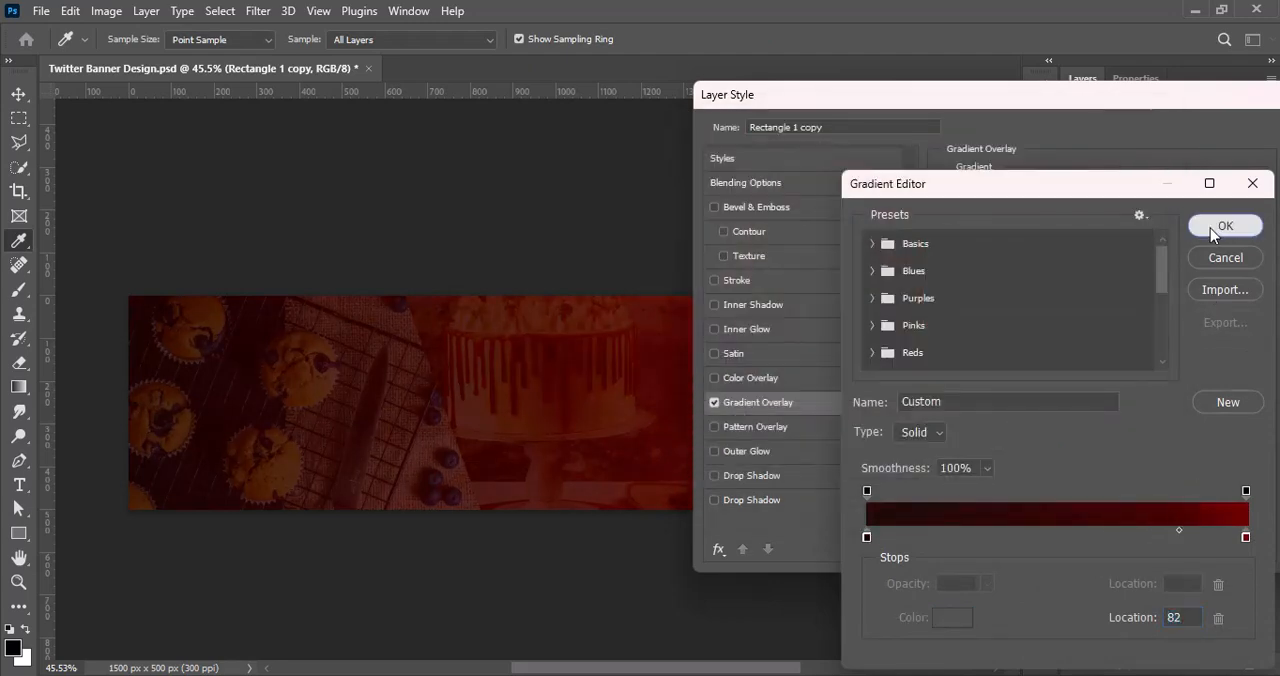
left_click(1223, 226)
key("Return")
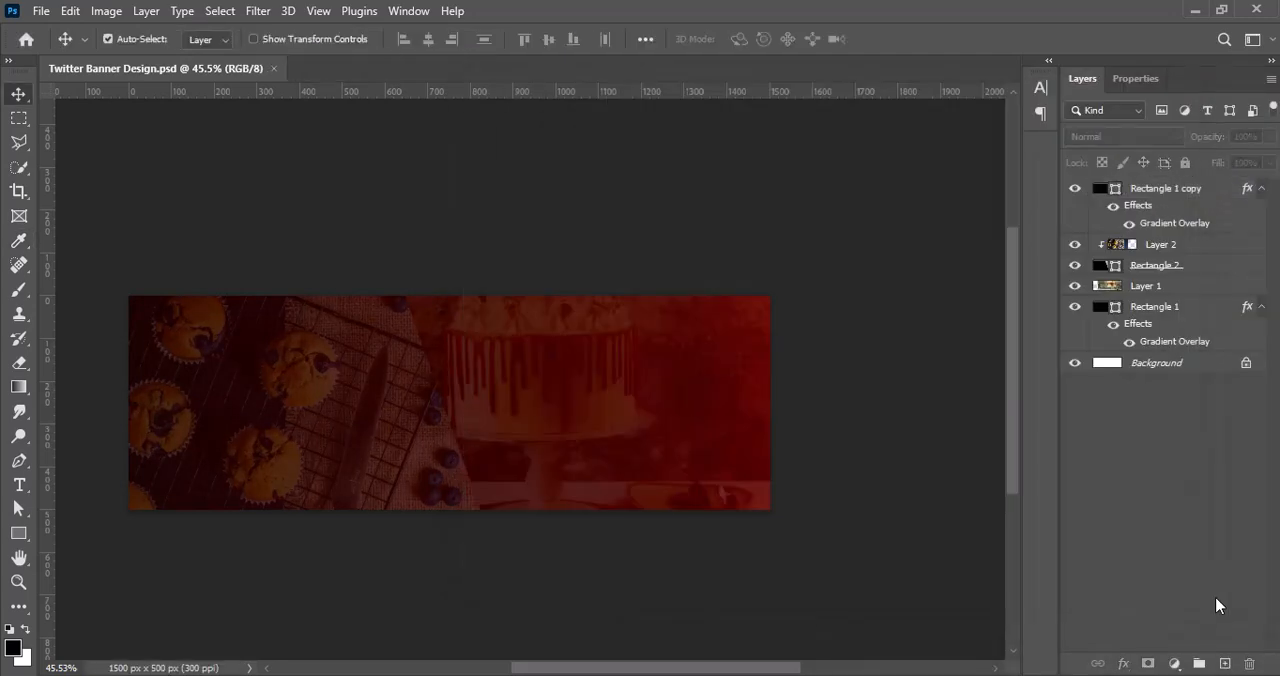
Step: Paste the golden bokeh photo as a new top layer and position it to cover the banner
left_click_drag(559, 669, 541, 669)
key("ctrl+v")
left_click_drag(463, 442, 511, 501)
left_click(114, 15)
mouse_move(114, 58)
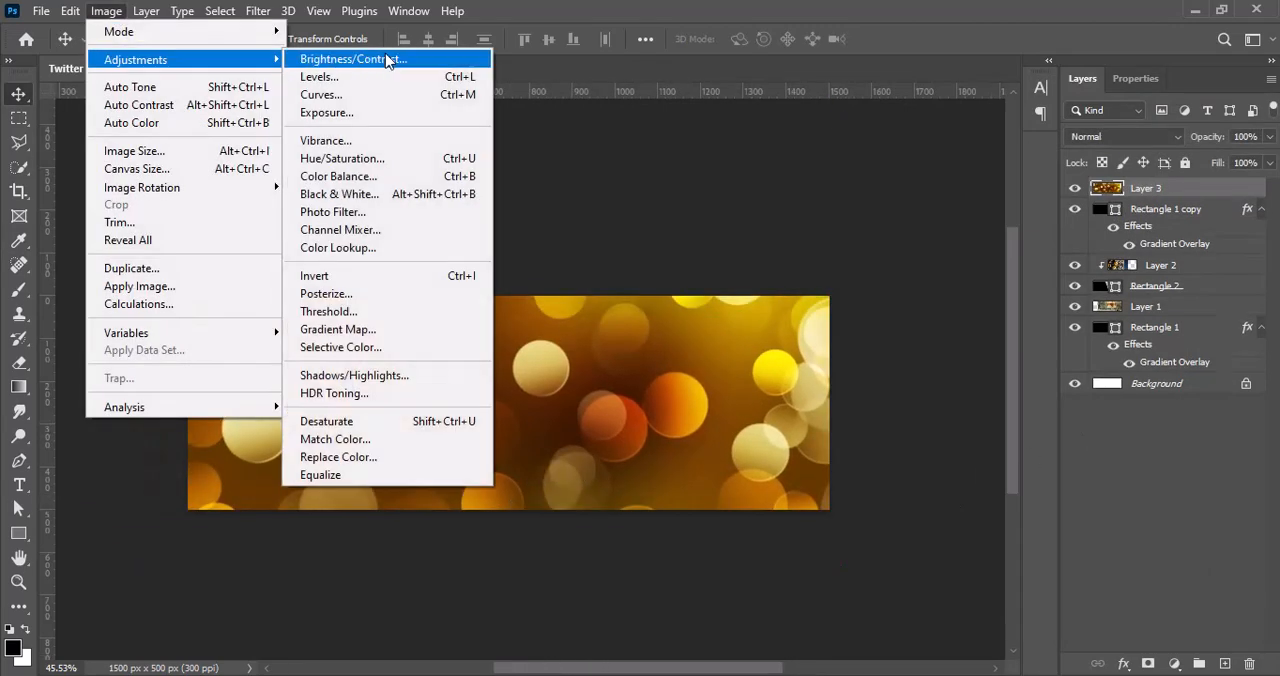
left_click(390, 60)
left_click(1129, 25)
Step: Strongly increase the bokeh photo's vibrance with the Vibrance adjustment
left_click(101, 14)
left_click(378, 146)
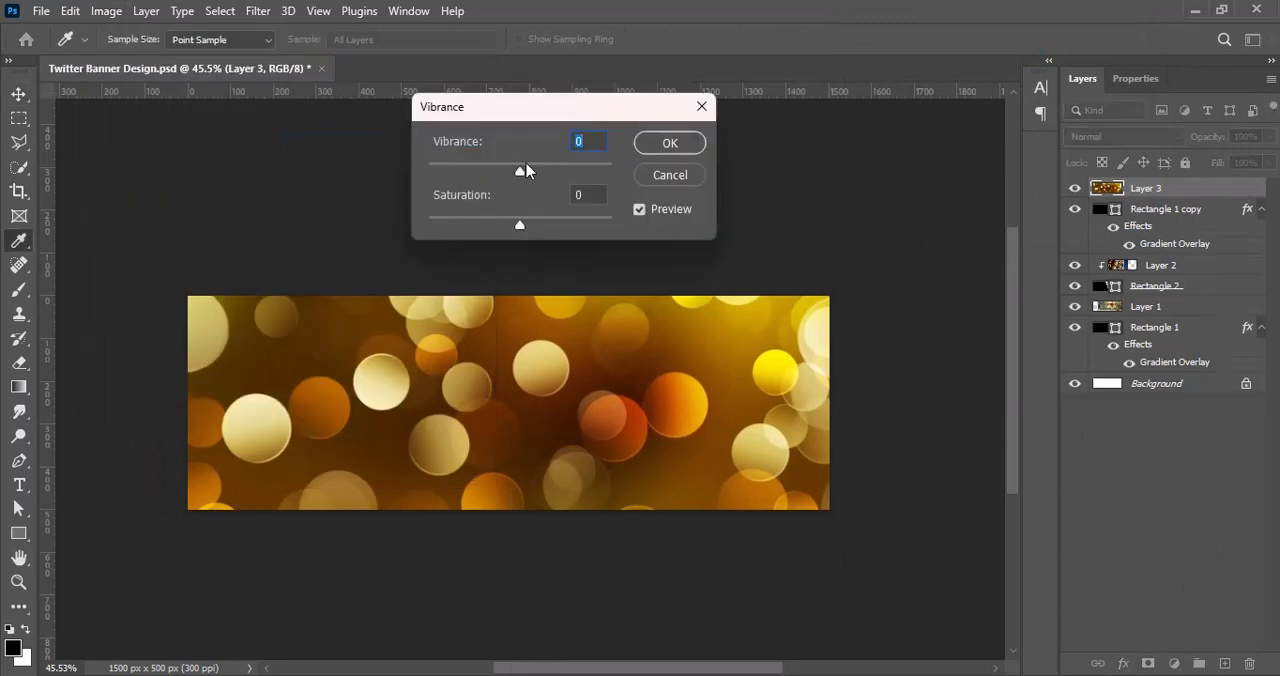
left_click_drag(523, 171, 610, 171)
left_click(666, 143)
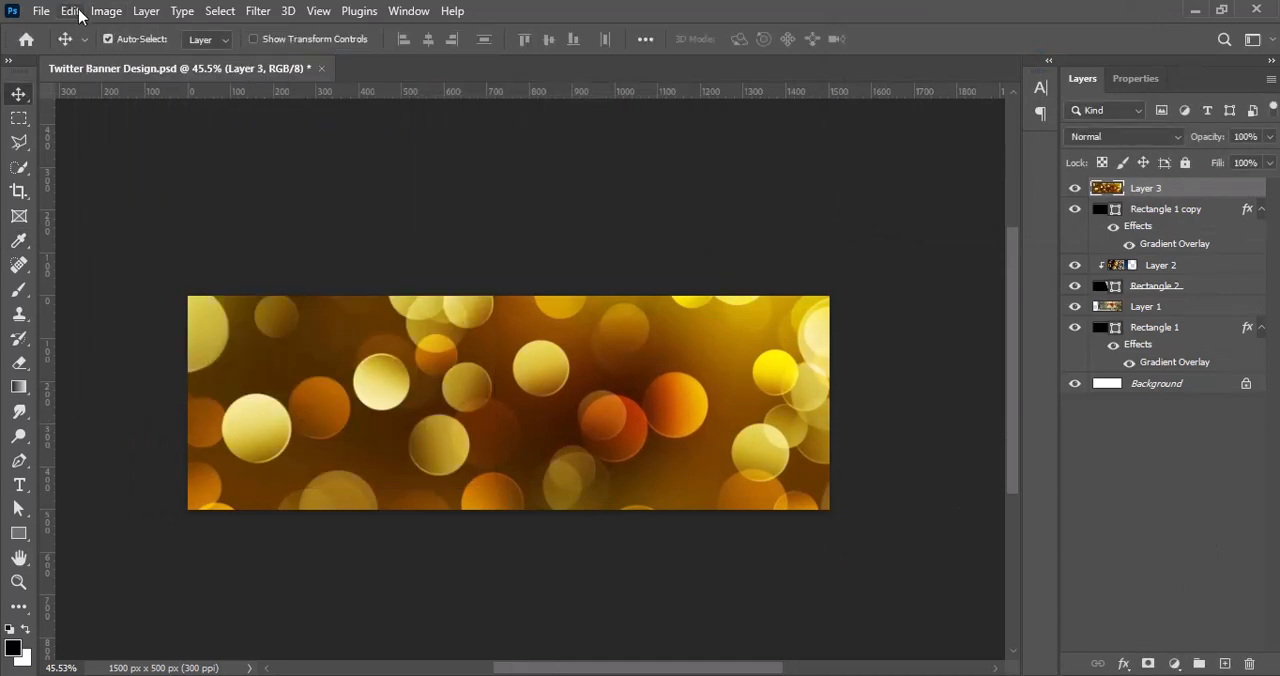
Step: Adjust the bokeh photo to brightness 6 and contrast 21
left_click(106, 10)
mouse_move(143, 59)
left_click(380, 38)
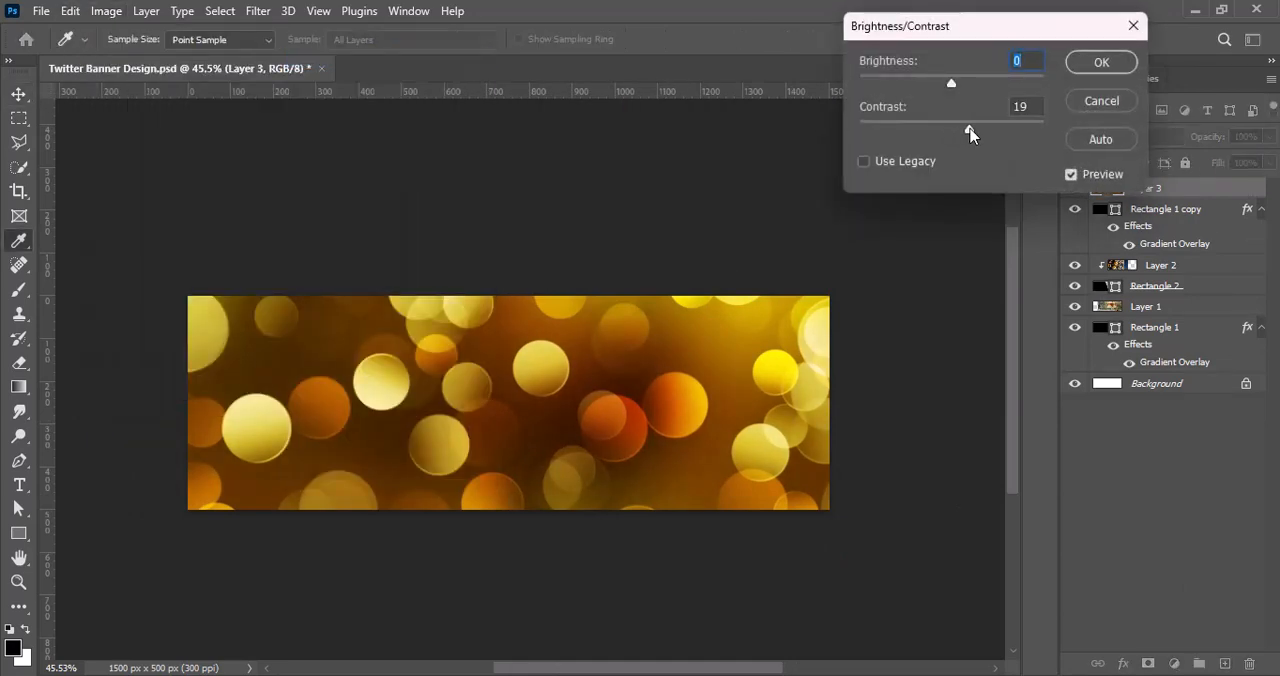
left_click(1101, 62)
Step: Scale the bokeh photo to about 90% and move it slightly down over the banner
key("ctrl+t")
left_click_drag(126, 341, 197, 345)
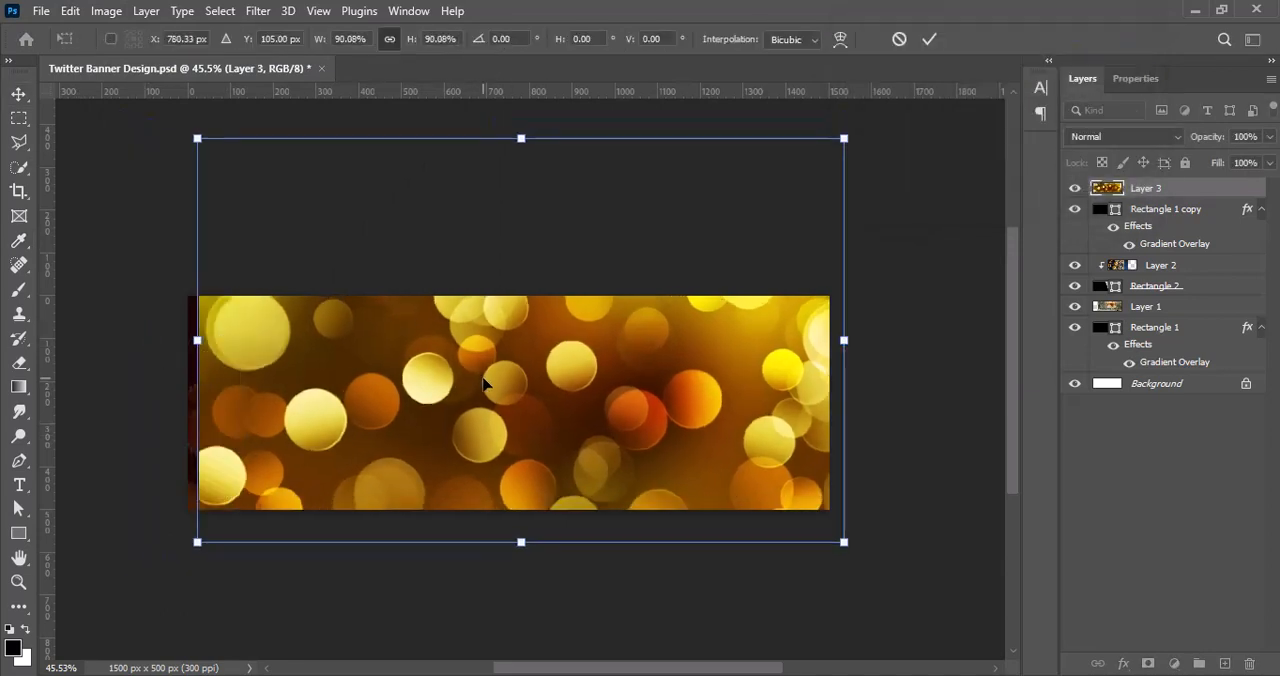
left_click_drag(488, 378, 487, 400)
key("Return")
Step: Blend the bokeh layer with Pin Light and reduce its opacity to 41%
left_click(1150, 136)
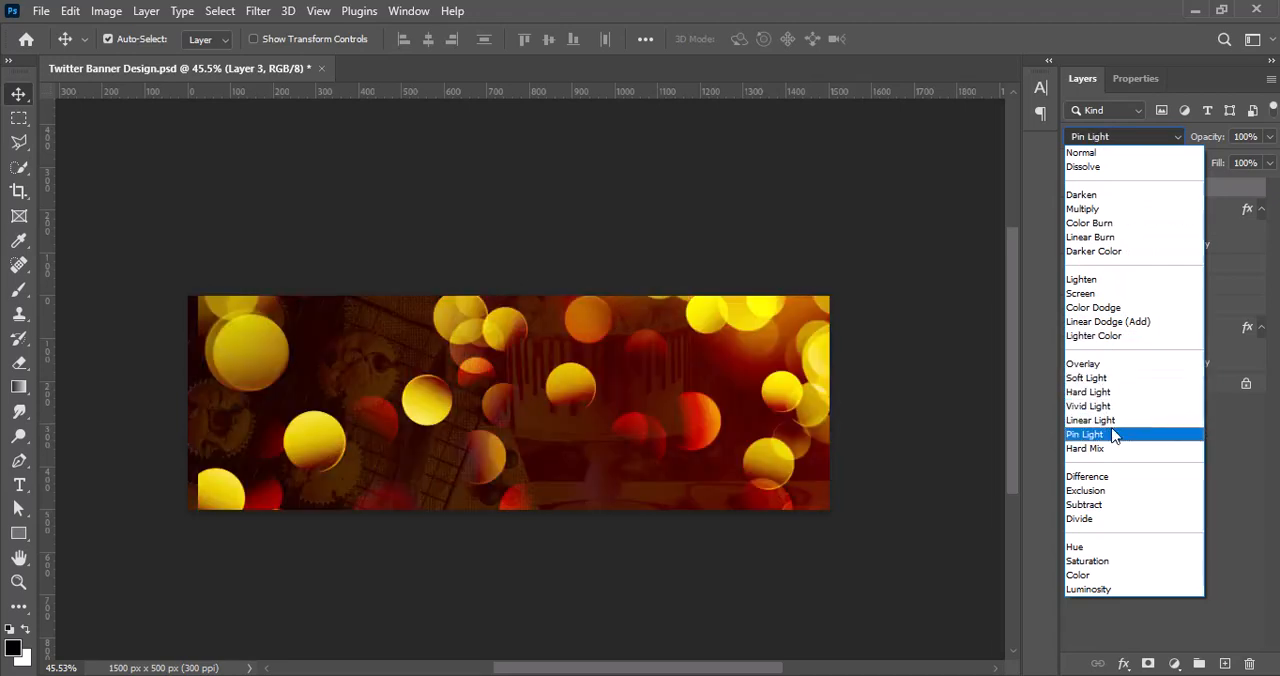
left_click(1113, 436)
left_click(1268, 136)
left_click_drag(1266, 163, 1217, 163)
Step: Move the bokeh layer beneath Rectangle 1 copy and raise its opacity to 100%
left_click(1165, 211)
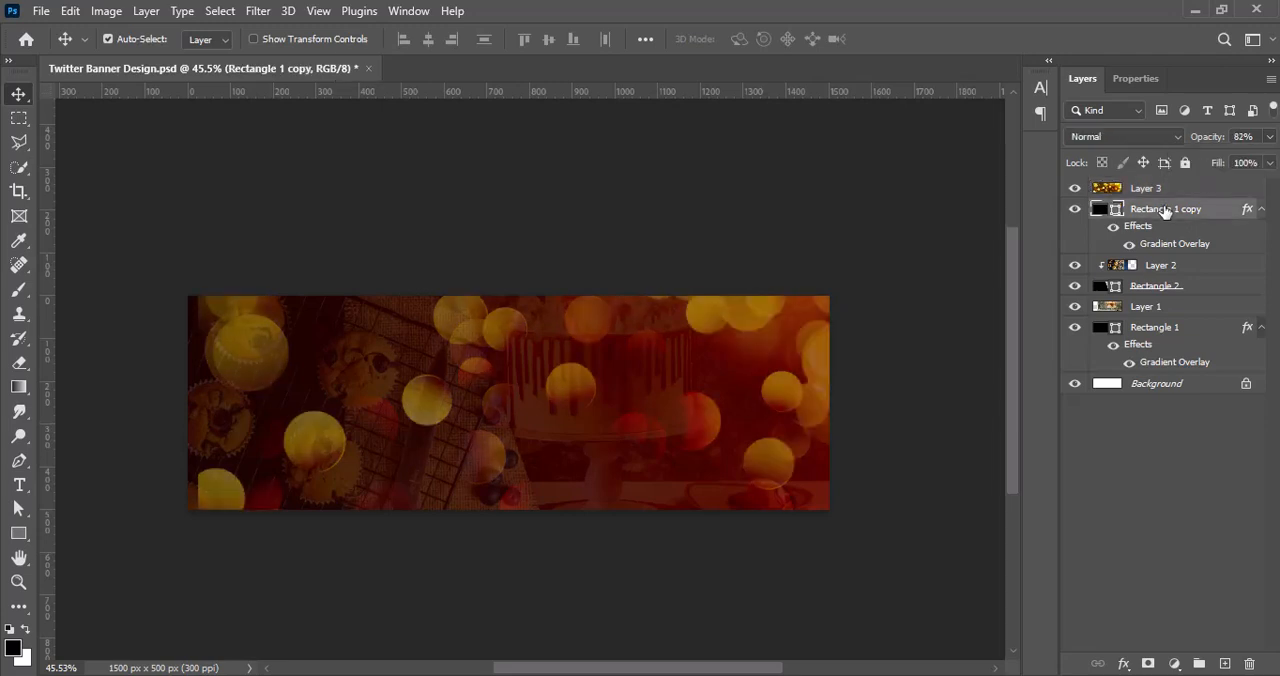
left_click_drag(1165, 192, 1172, 255)
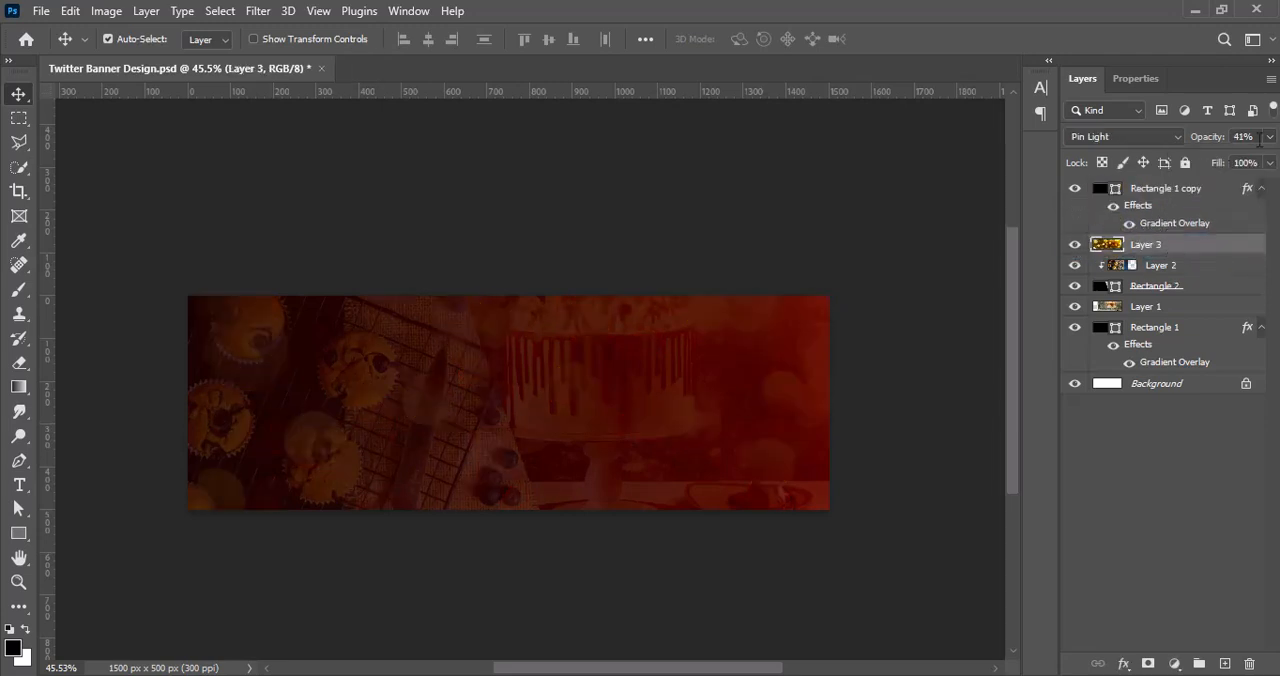
left_click_drag(1236, 163, 1272, 162)
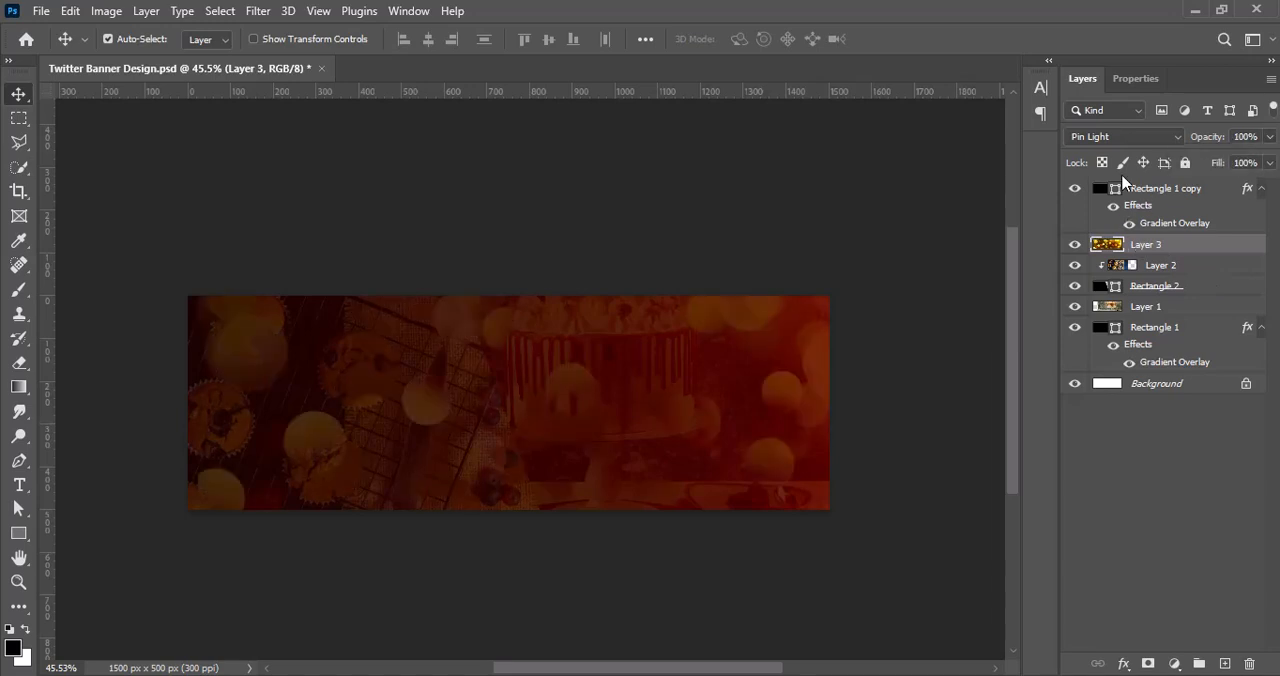
Step: Compare light blend modes on the bokeh layer and set it to Hard Light
left_click(1101, 137)
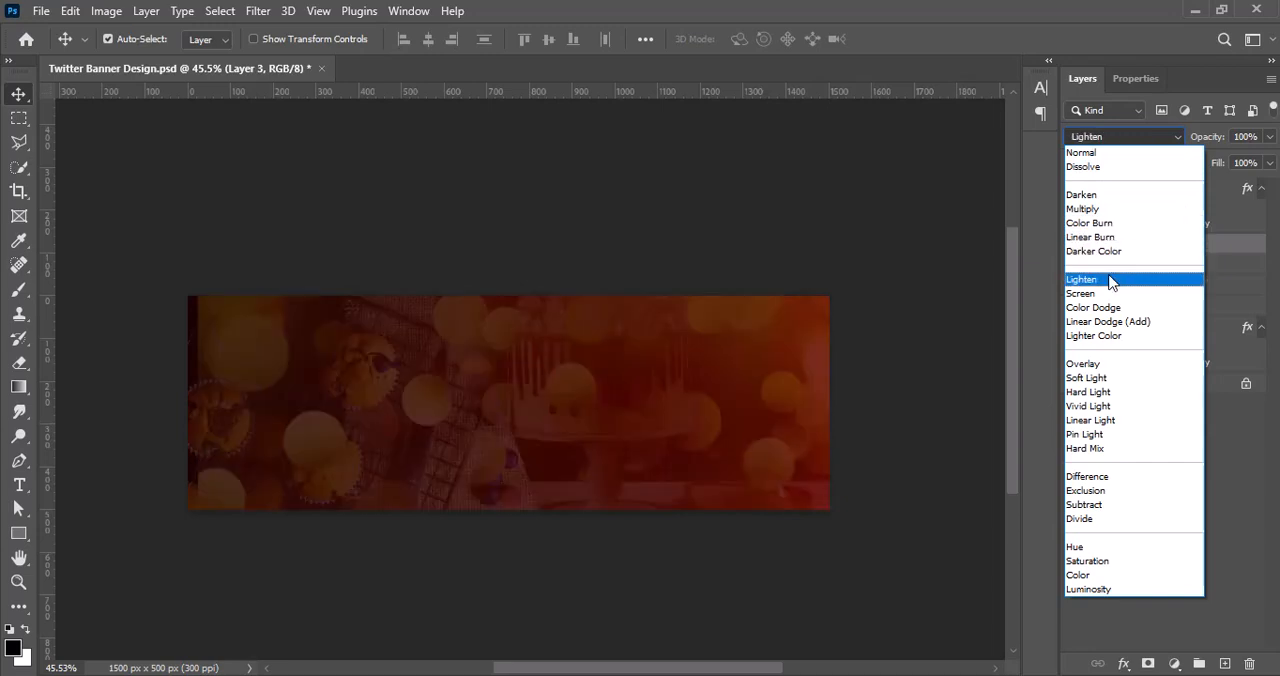
left_click(1116, 396)
left_click(1143, 139)
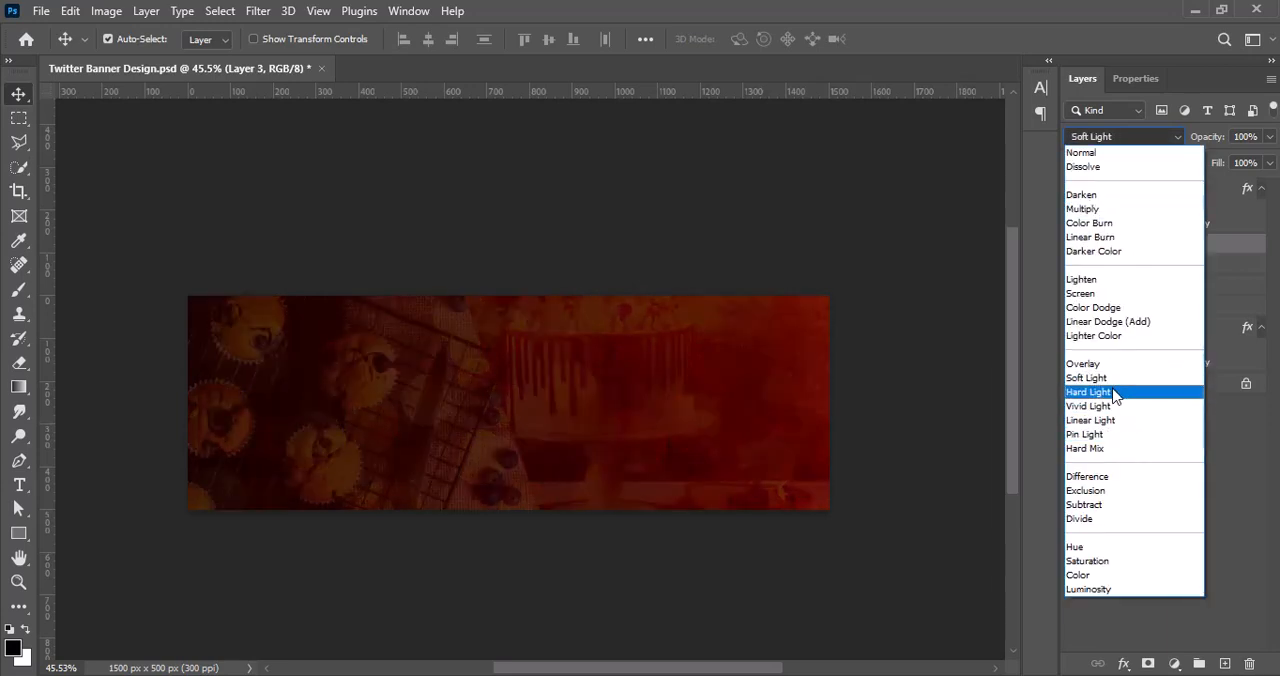
left_click(1100, 392)
Step: Return the bokeh layer to the top of the stack, try a lower opacity, and restore 100%
left_click_drag(1172, 248, 1169, 188)
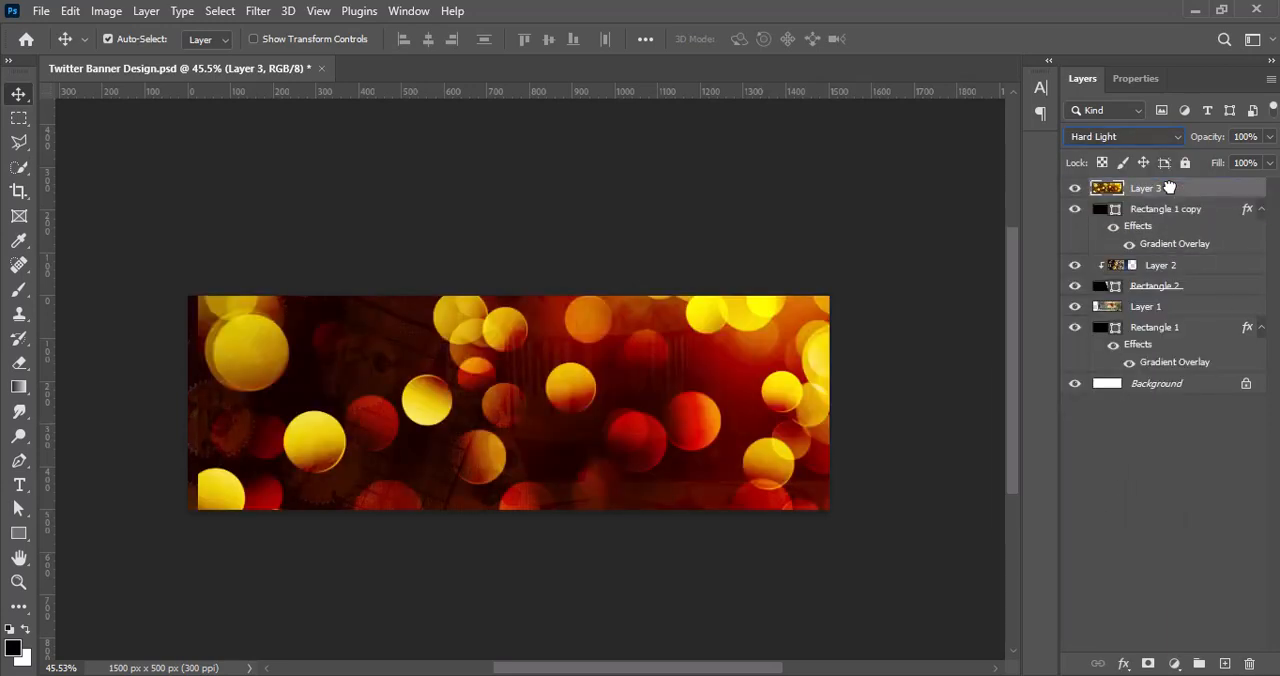
left_click_drag(1266, 163, 1219, 163)
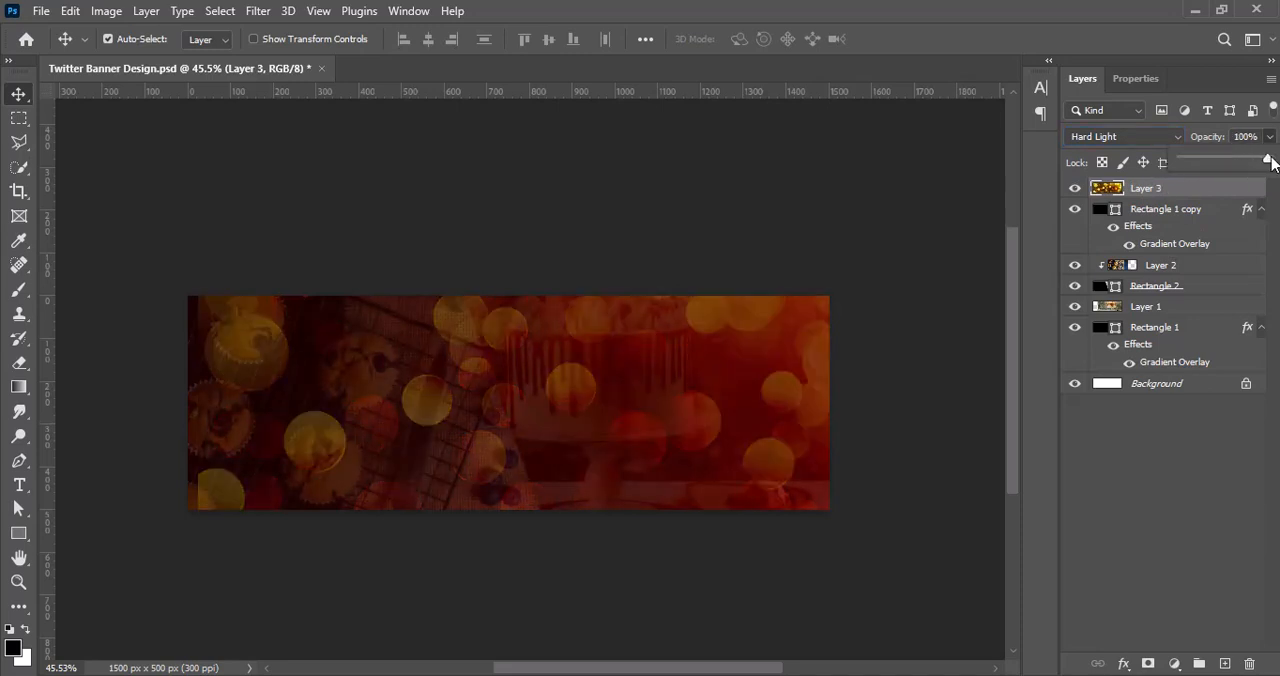
left_click(1188, 505)
Step: Rasterize Rectangle 1 copy together with its gradient overlay style
left_click(1206, 211)
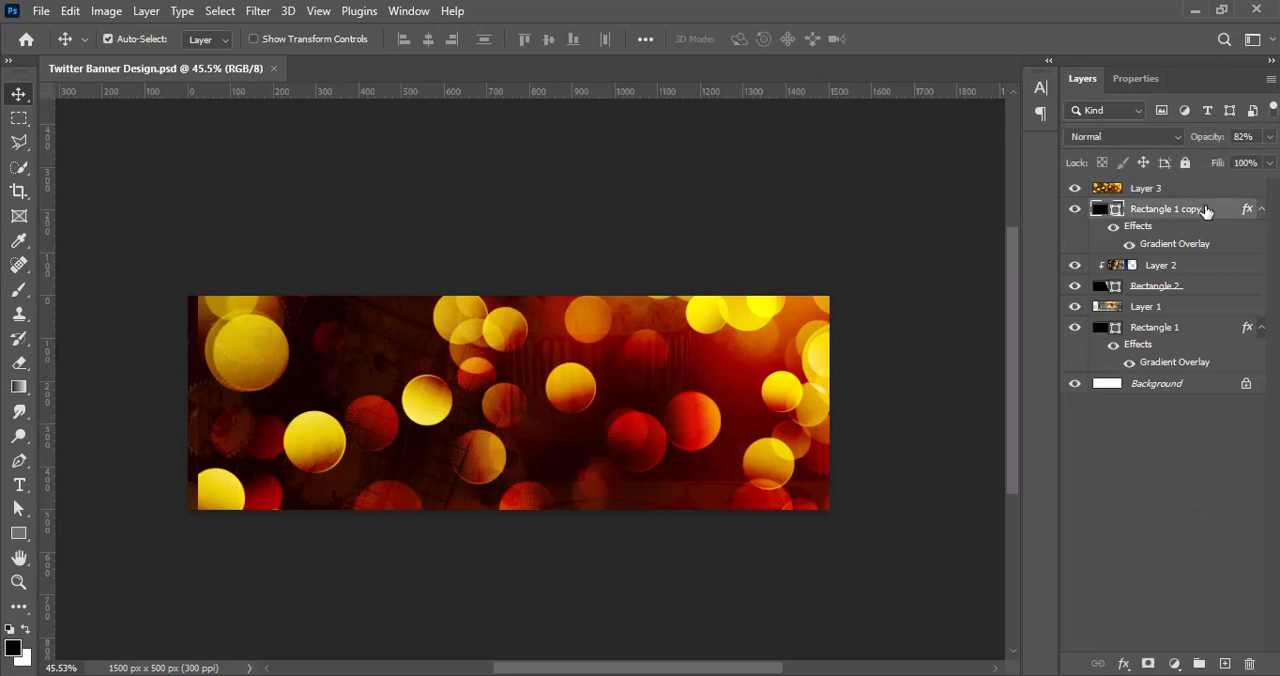
right_click(1157, 211)
left_click(967, 289)
right_click(1139, 211)
left_click(947, 394)
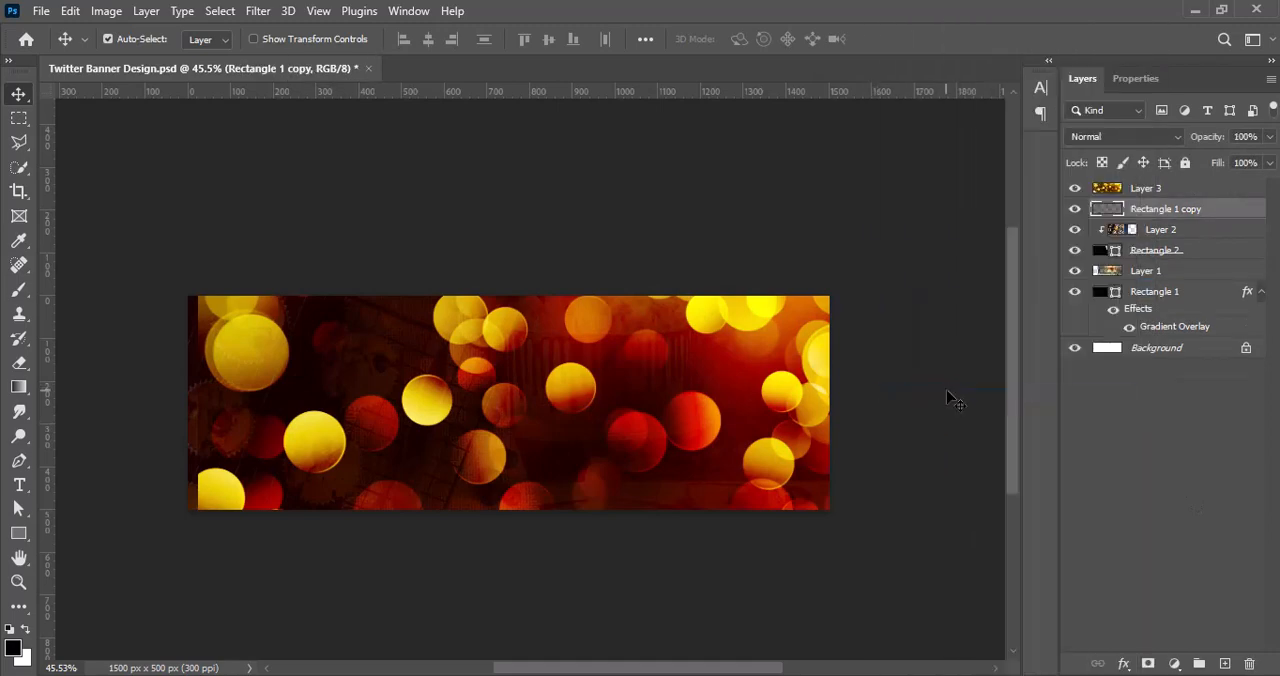
Step: Erase the dark gradient of Rectangle 1 copy over the cake area with a large soft 600 px eraser
left_click(19, 363)
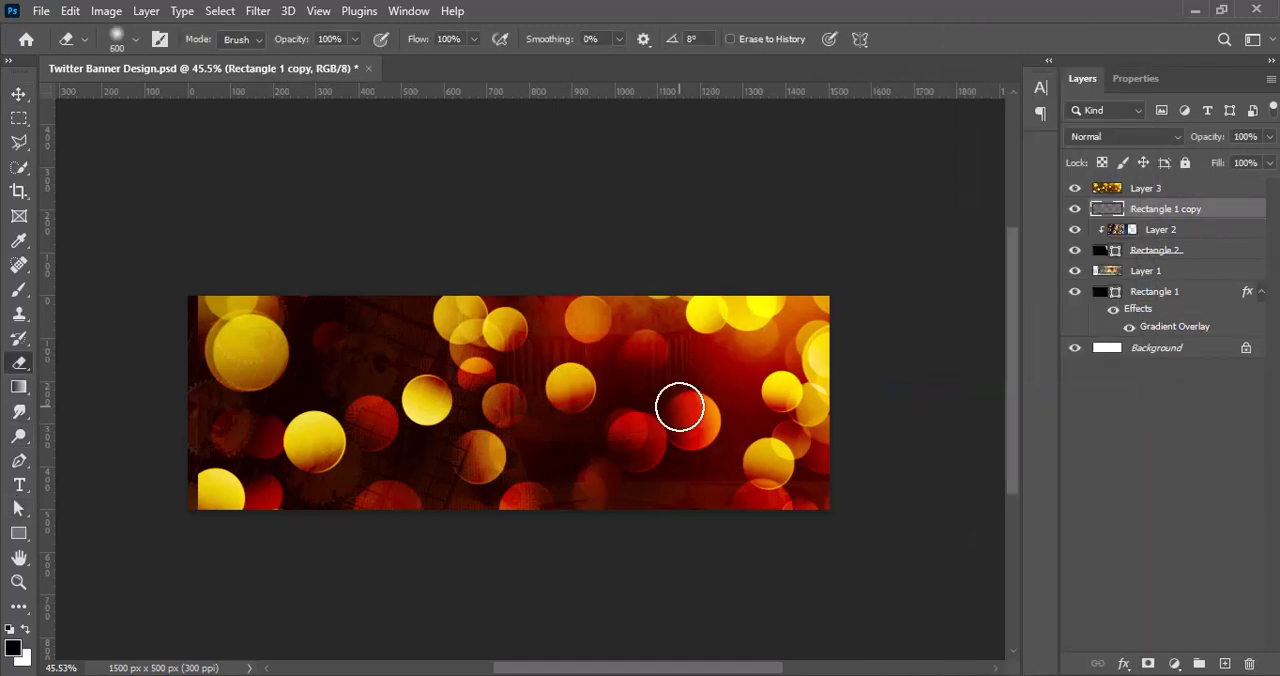
mouse_move(680, 407)
left_mouse_down()
mouse_move(636, 376)
mouse_move(660, 360)
mouse_move(761, 369)
mouse_move(760, 417)
mouse_move(634, 439)
mouse_move(744, 424)
mouse_move(698, 368)
left_mouse_up()
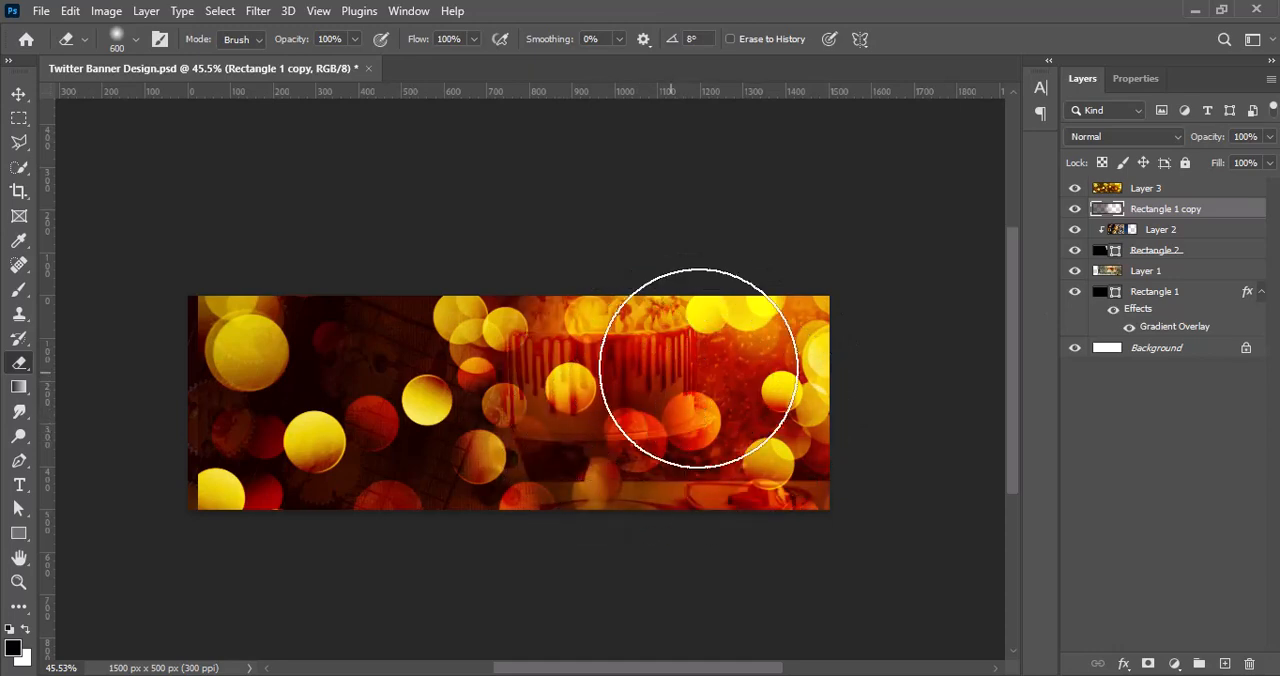
left_click(19, 93)
Step: Change the bokeh layer's blend mode to Pin Light
left_click(1146, 188)
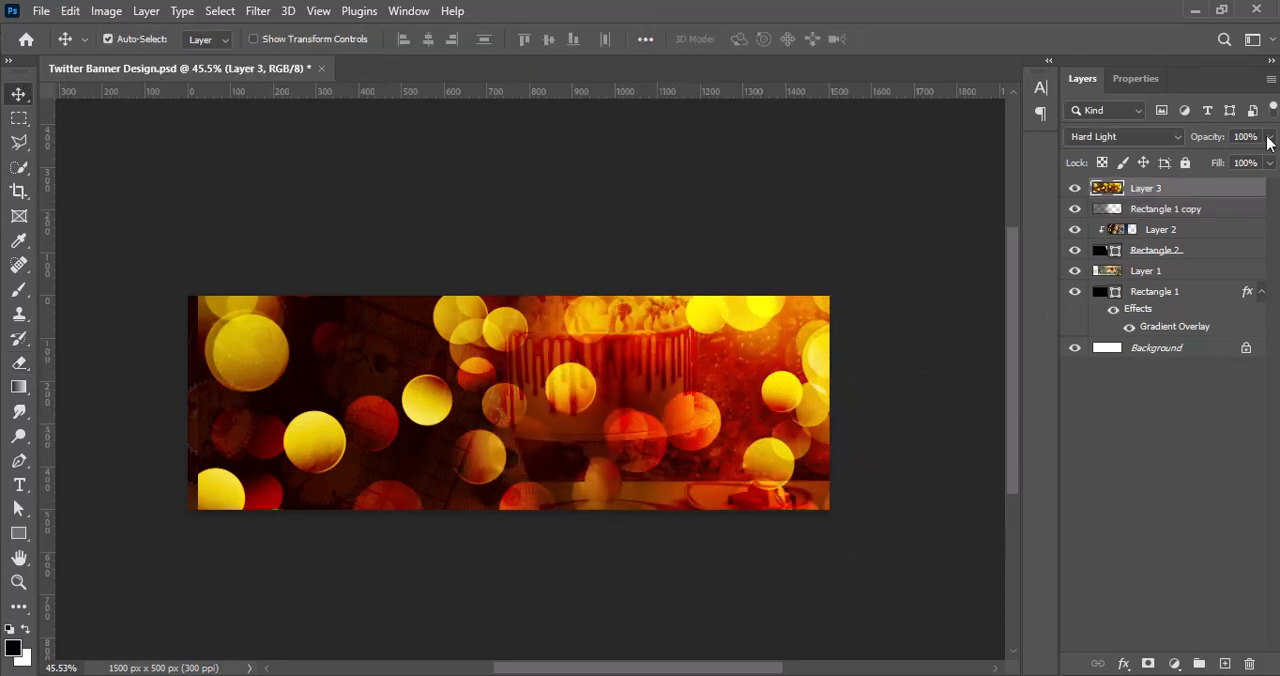
left_click(1122, 136)
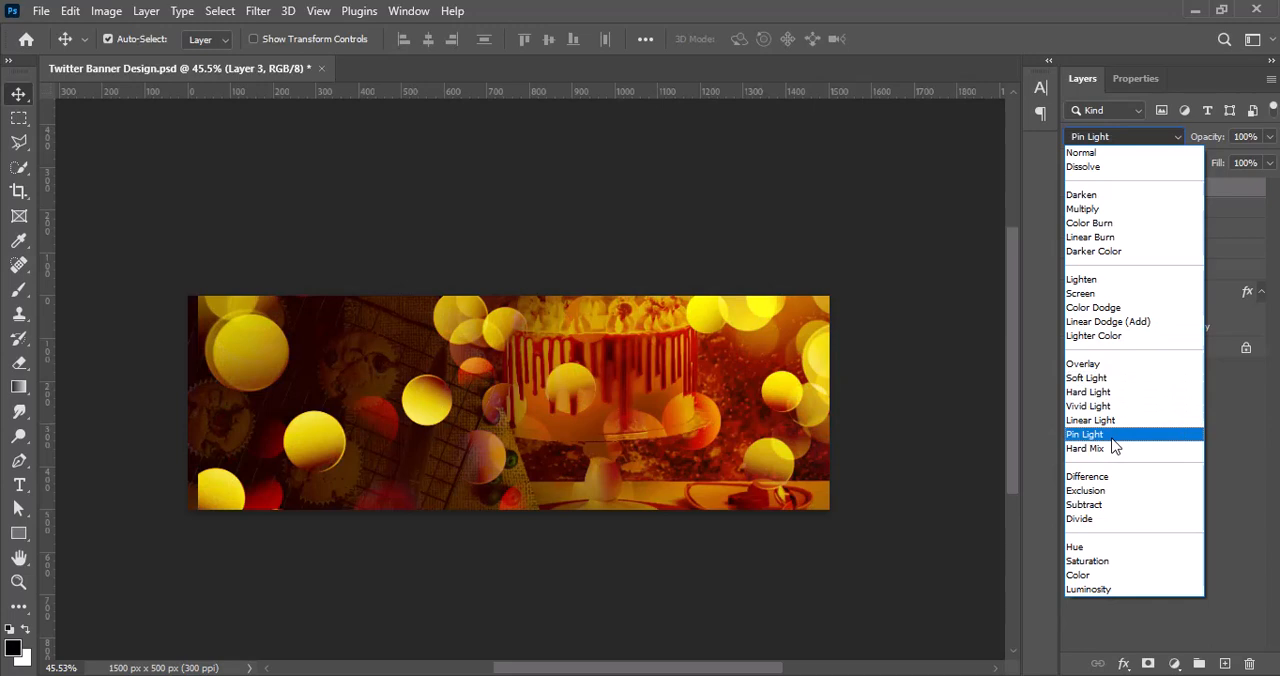
left_click(1112, 436)
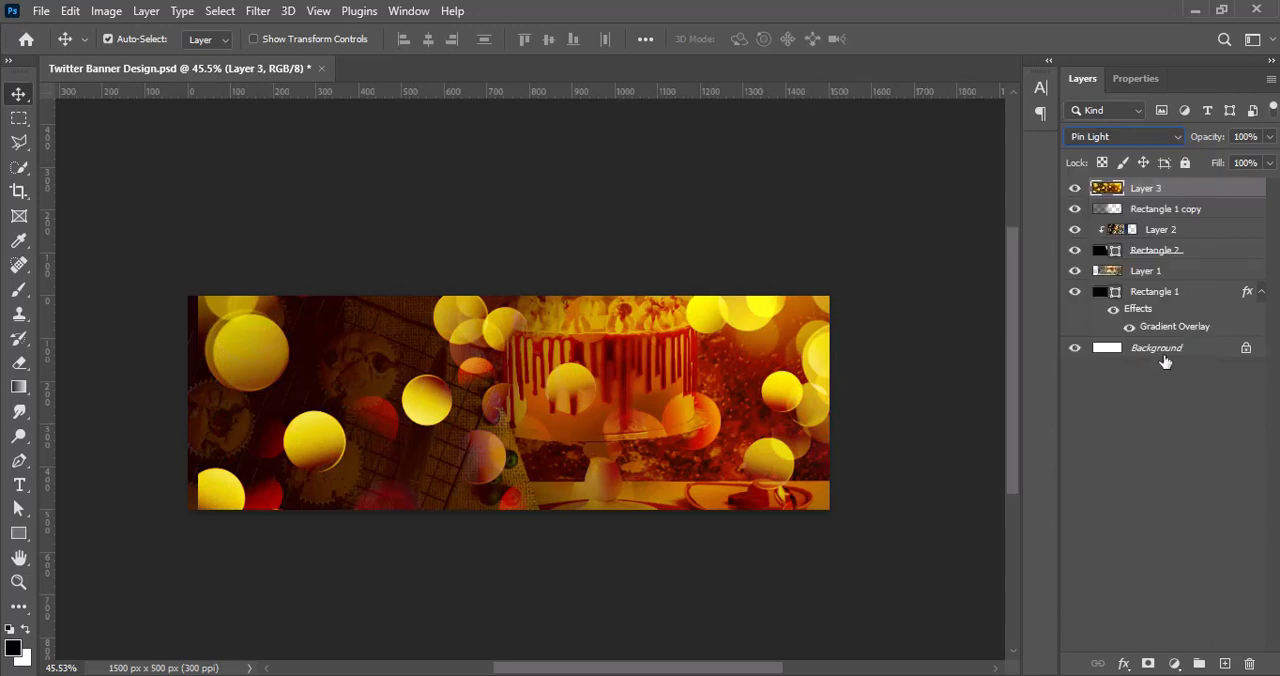
Step: Shrink the bokeh photo and place it over the cake side of the banner
key("ctrl+t")
left_click_drag(346, 444, 617, 446)
left_click(929, 39)
Step: Apply a Gaussian Blur with a 4.5 pixel radius to the bokeh photo in Layer 3
left_click(107, 13)
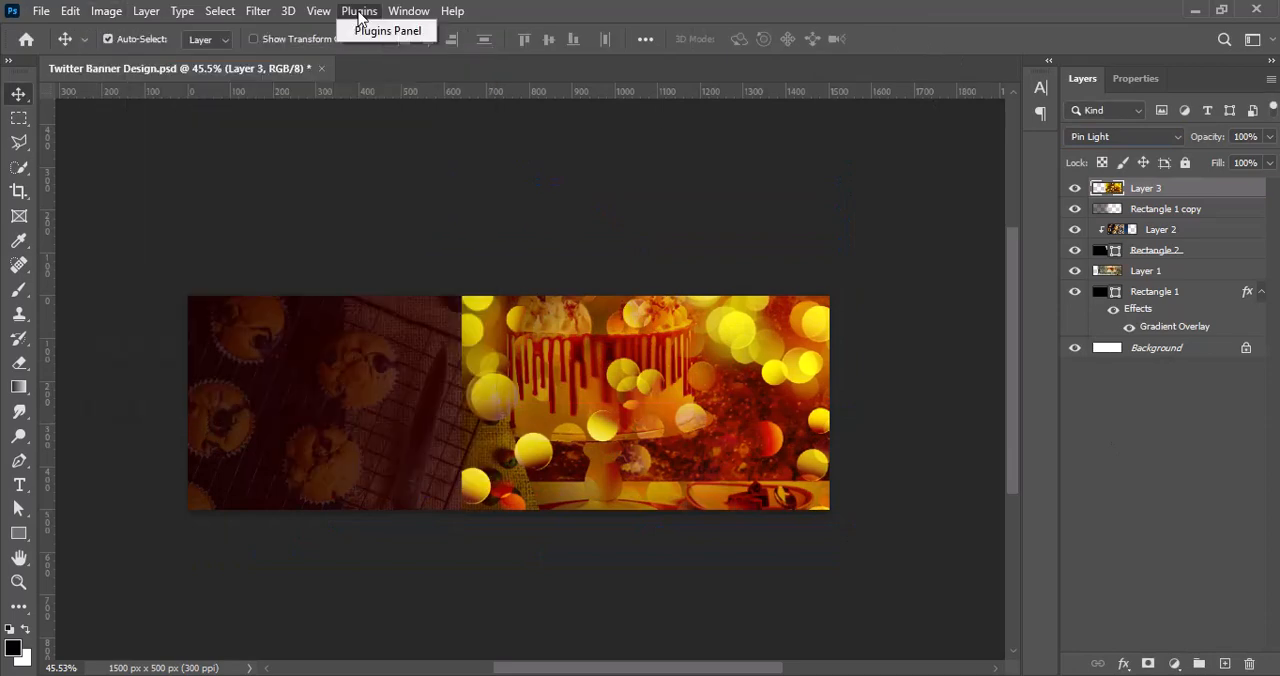
left_click(258, 11)
mouse_move(300, 251)
left_click(530, 320)
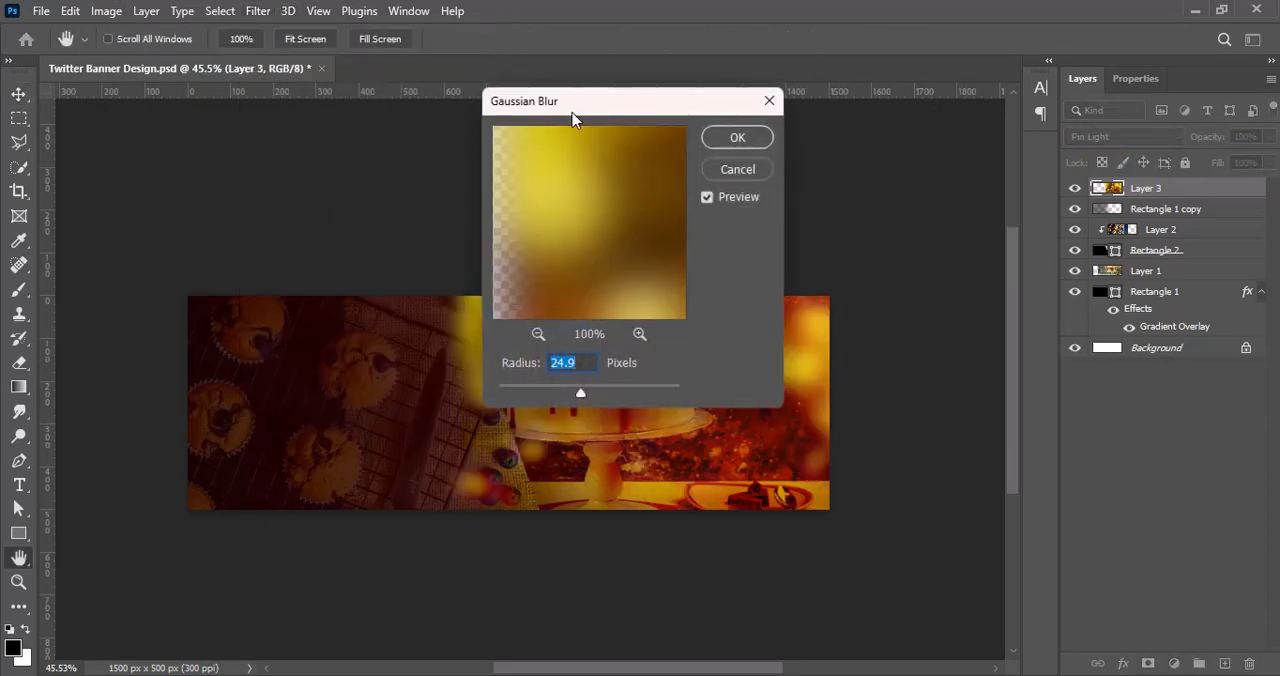
left_click_drag(573, 119, 984, 182)
left_click_drag(991, 455, 955, 459)
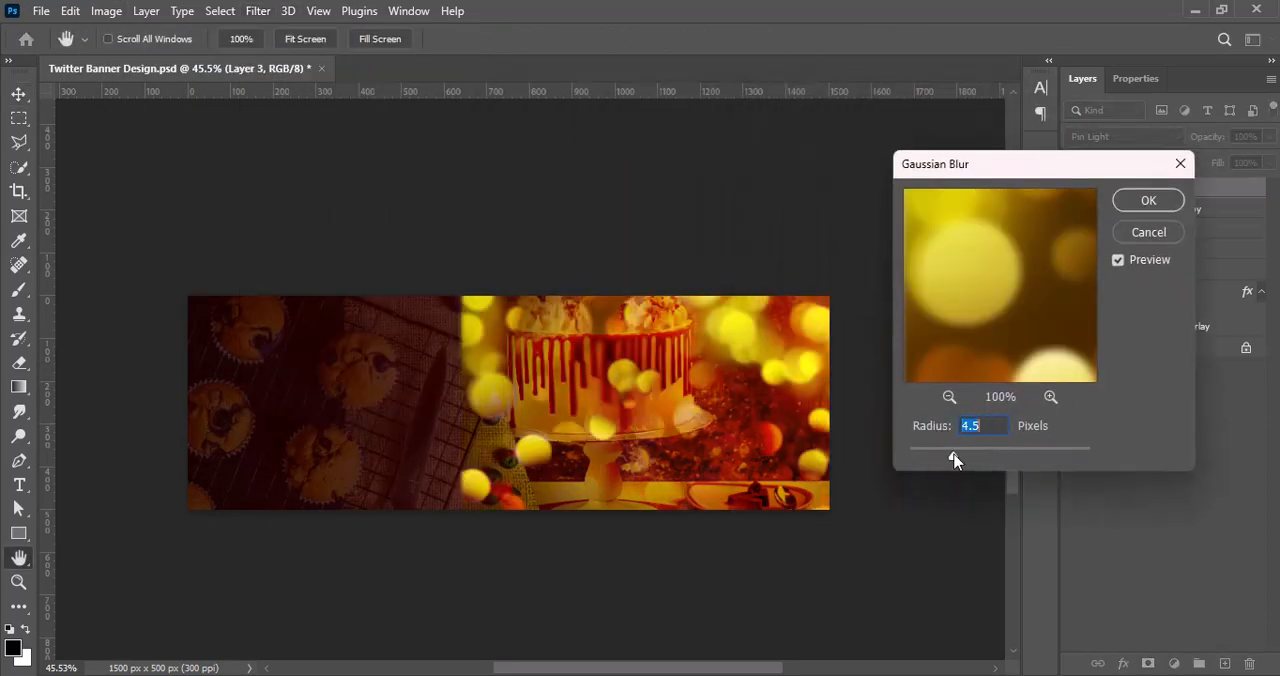
key("Return")
Step: Erase the bokeh layer's hard left edge with the soft 600 px eraser and shift the layer slightly left
left_click(17, 370)
mouse_move(396, 334)
left_mouse_down()
mouse_move(423, 373)
mouse_move(409, 500)
mouse_move(419, 548)
mouse_move(425, 245)
mouse_move(418, 520)
left_mouse_up()
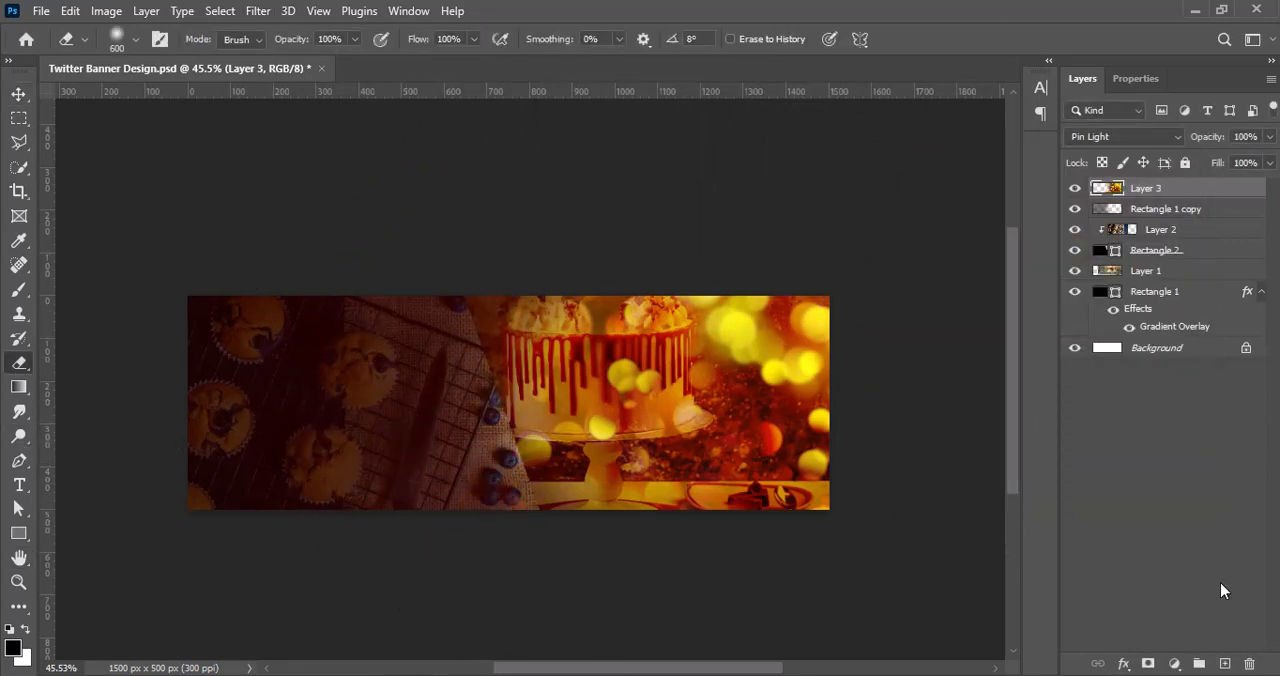
key("v")
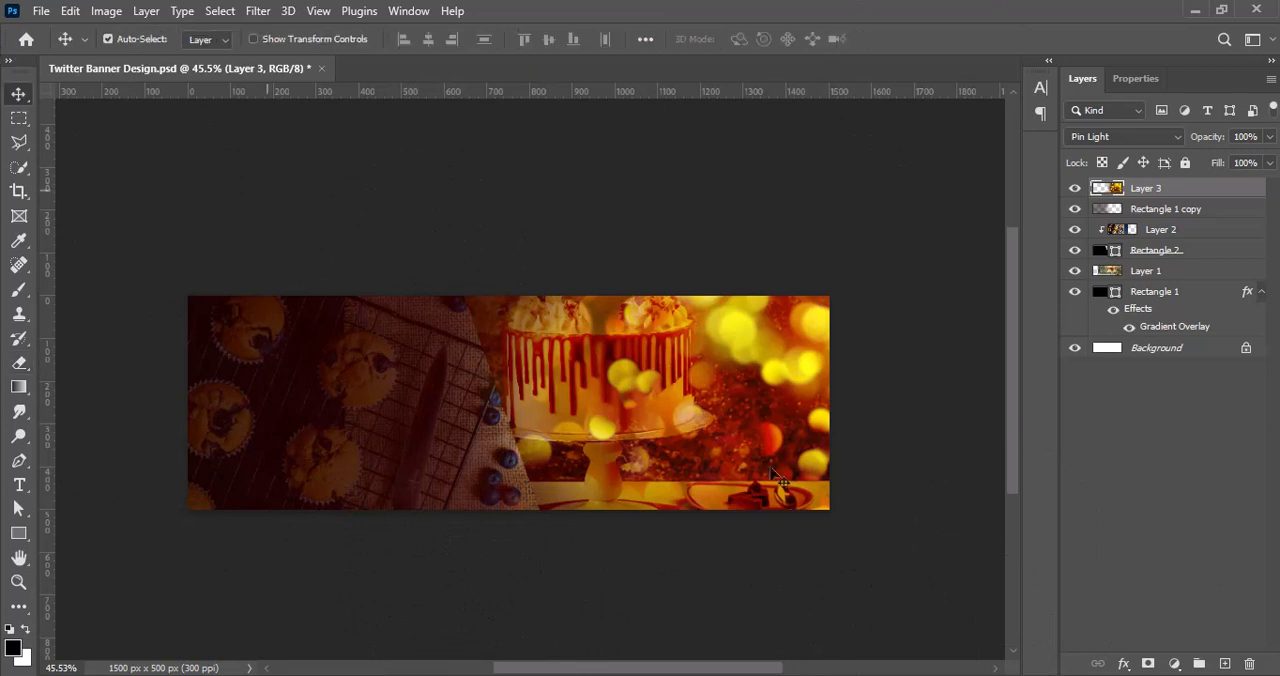
left_click_drag(804, 380, 780, 372)
Step: Lower the opacity of the cake photo in Layer 1 to 46%
left_click(1145, 271)
left_click(1269, 136)
left_click_drag(1266, 160, 1222, 165)
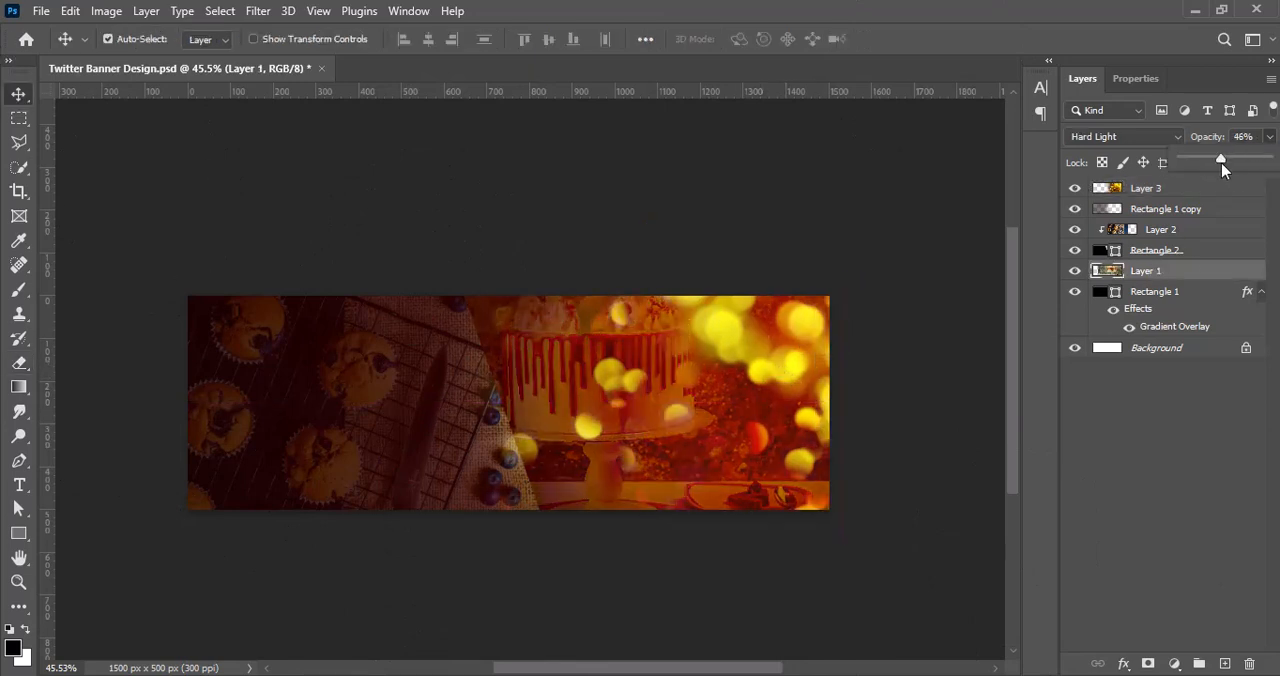
left_click(1179, 445)
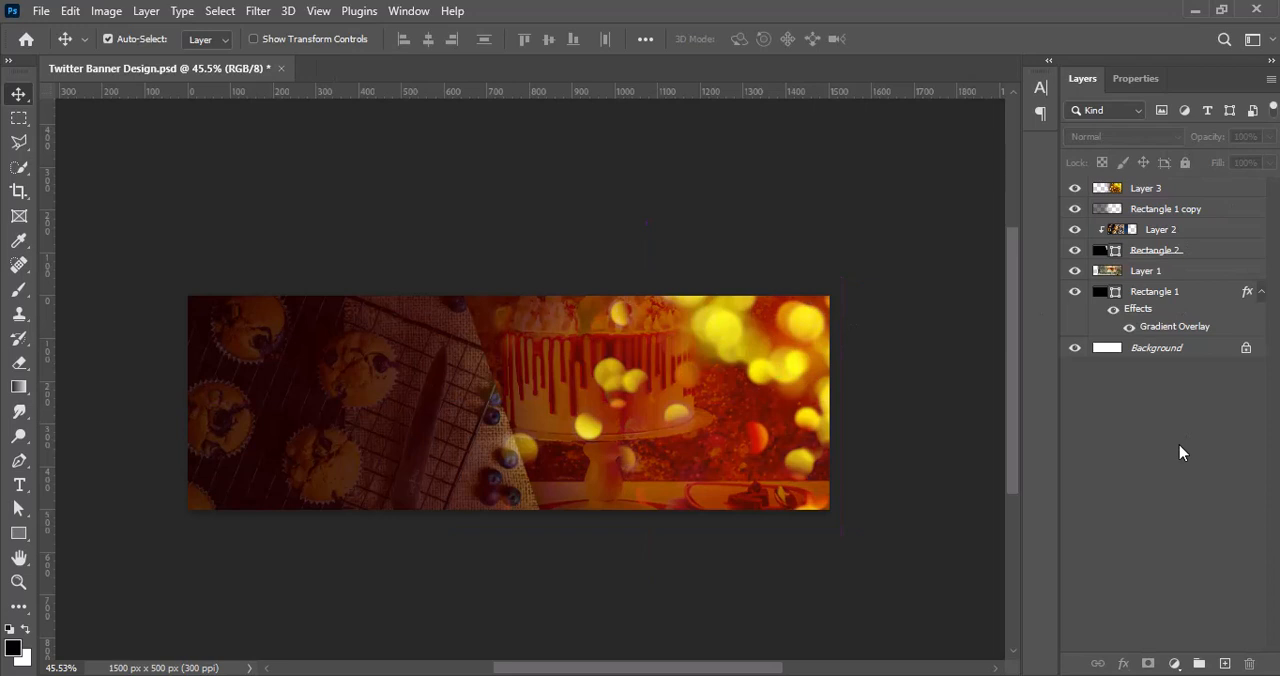
Step: Enlarge the Rectangle 1 copy gradient layer to about 110%
left_click(1160, 209)
key("ctrl+t")
left_click_drag(843, 277, 911, 251)
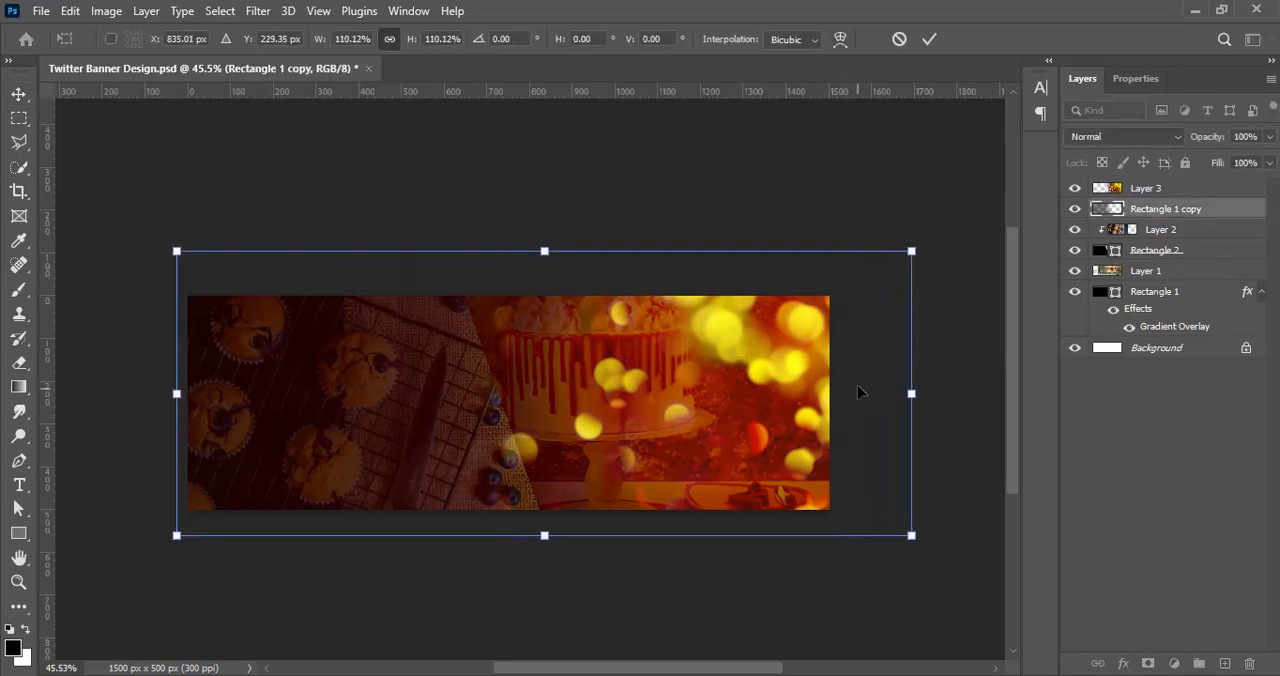
key("Return")
left_click(1155, 190)
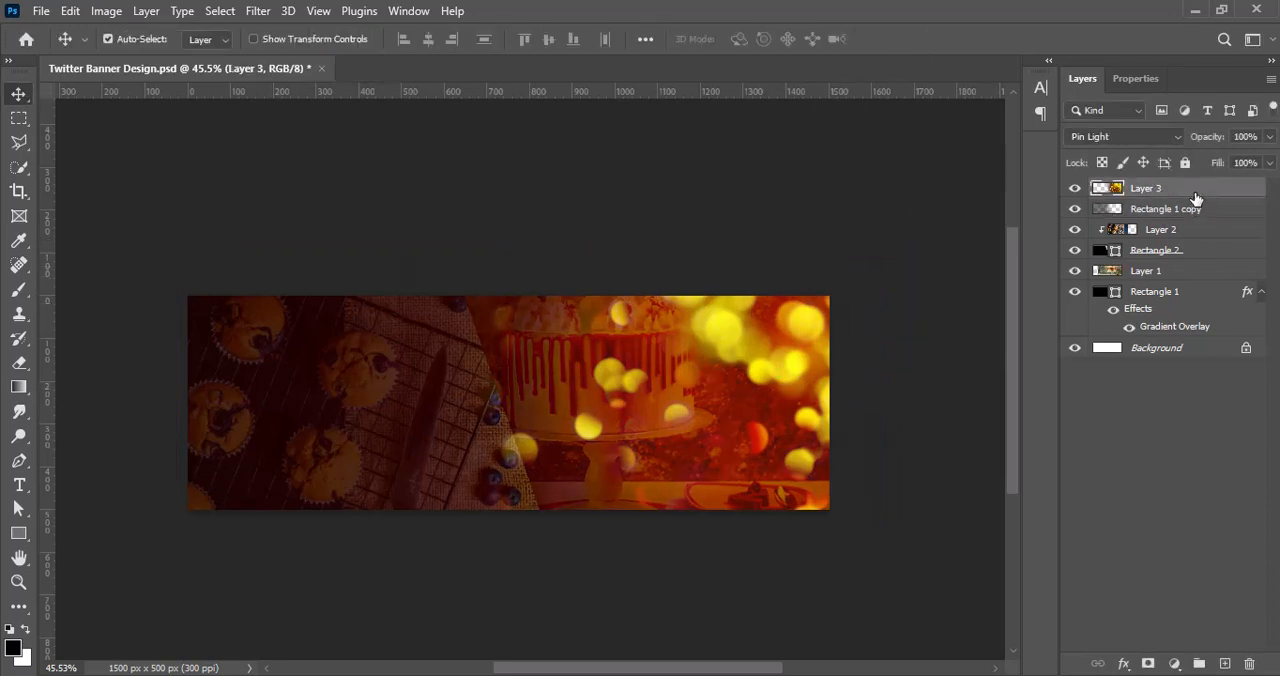
left_click(19, 362)
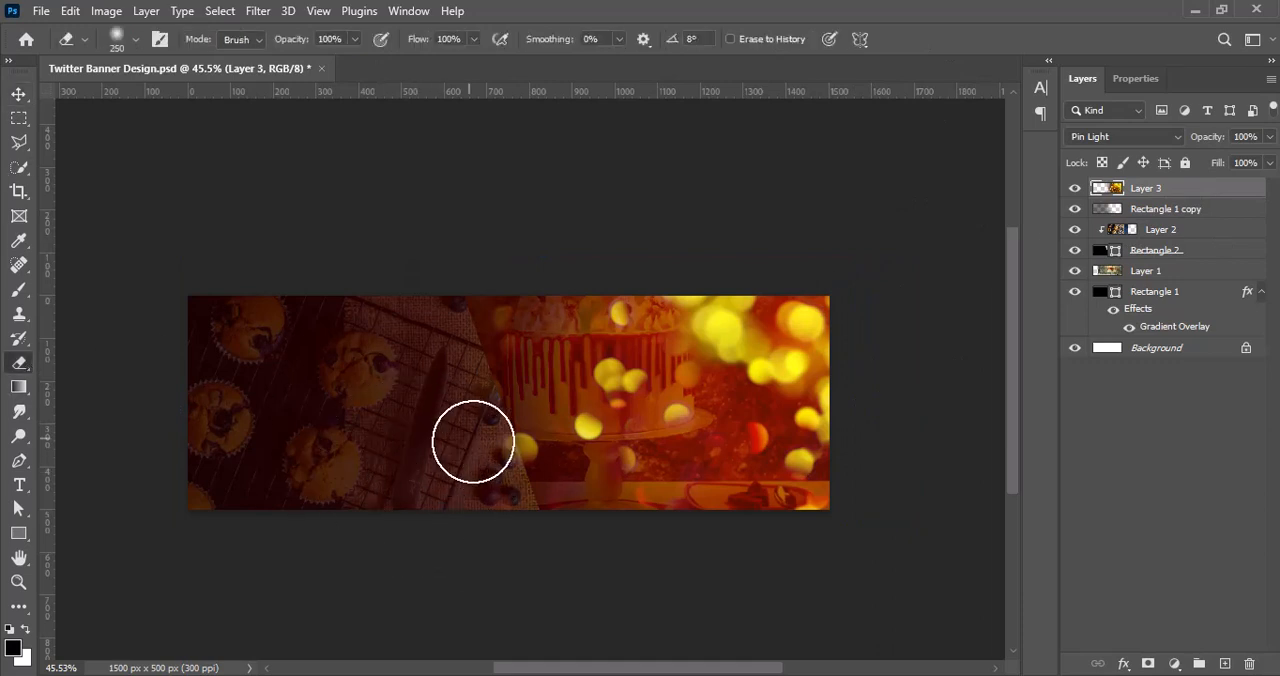
key("v")
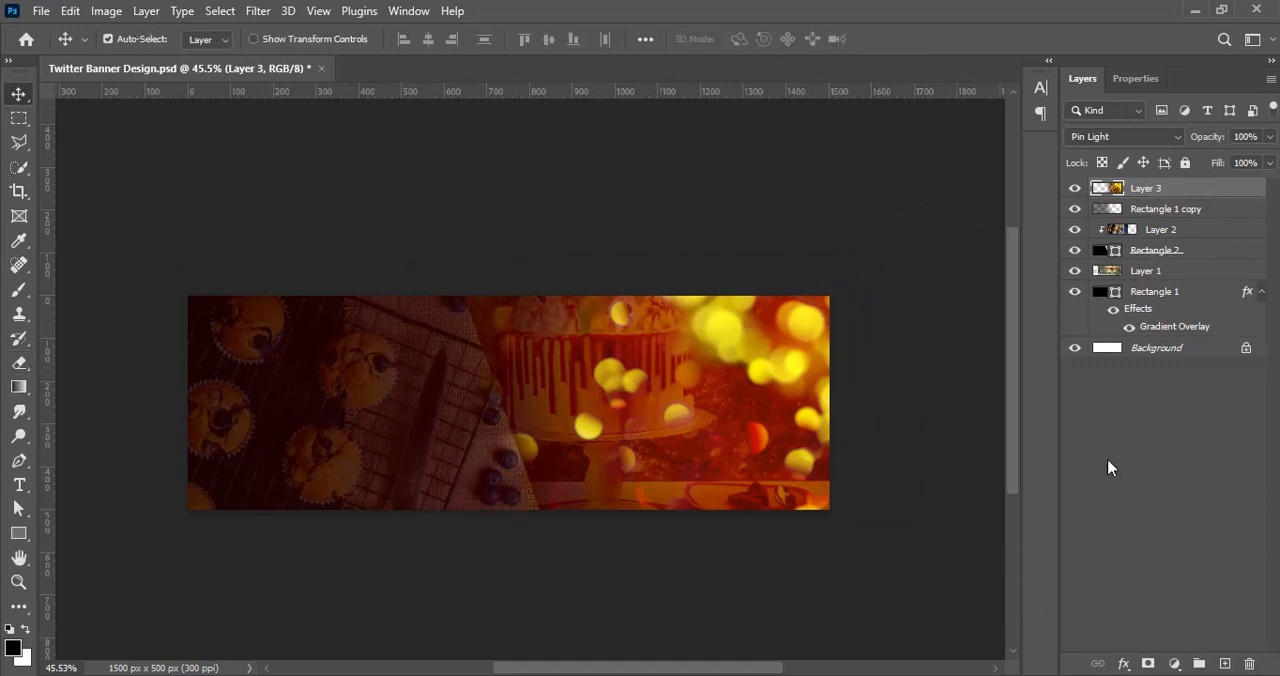
left_click(1108, 467)
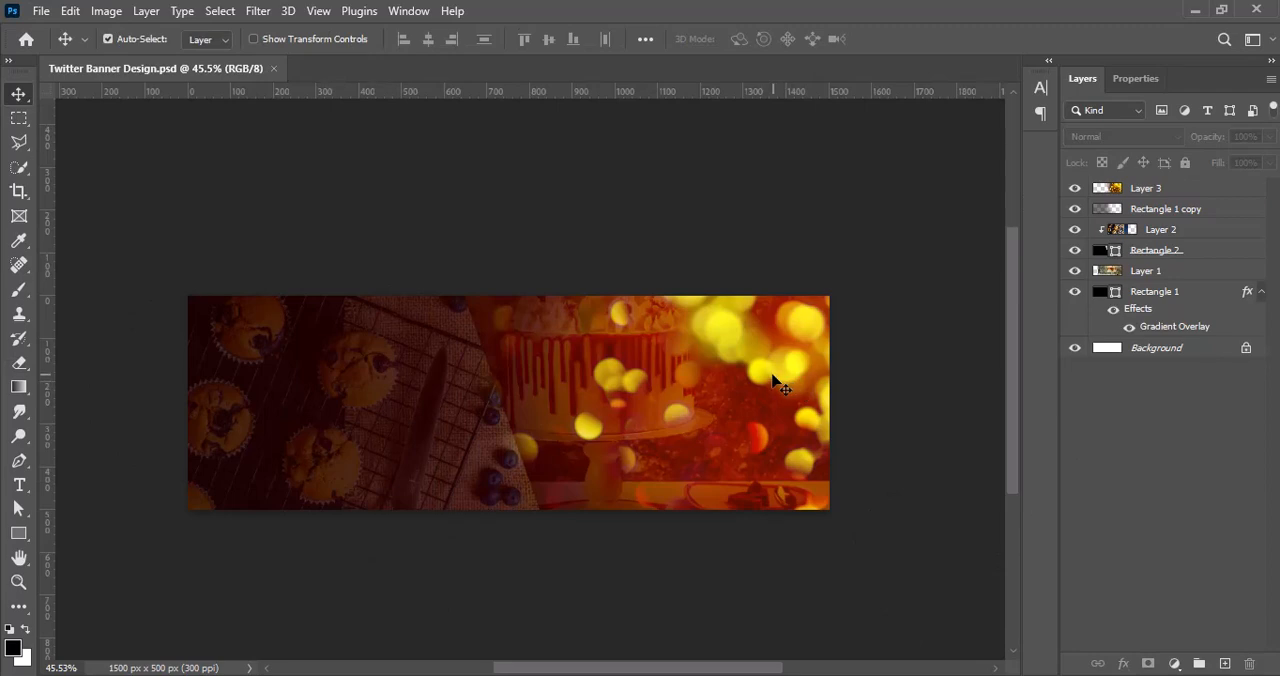
Step: Apply a Gaussian Blur with an 8.8 pixel radius to the cake photo in Layer 1
left_click(1172, 276)
left_click(258, 10)
mouse_move(300, 259)
left_click(530, 344)
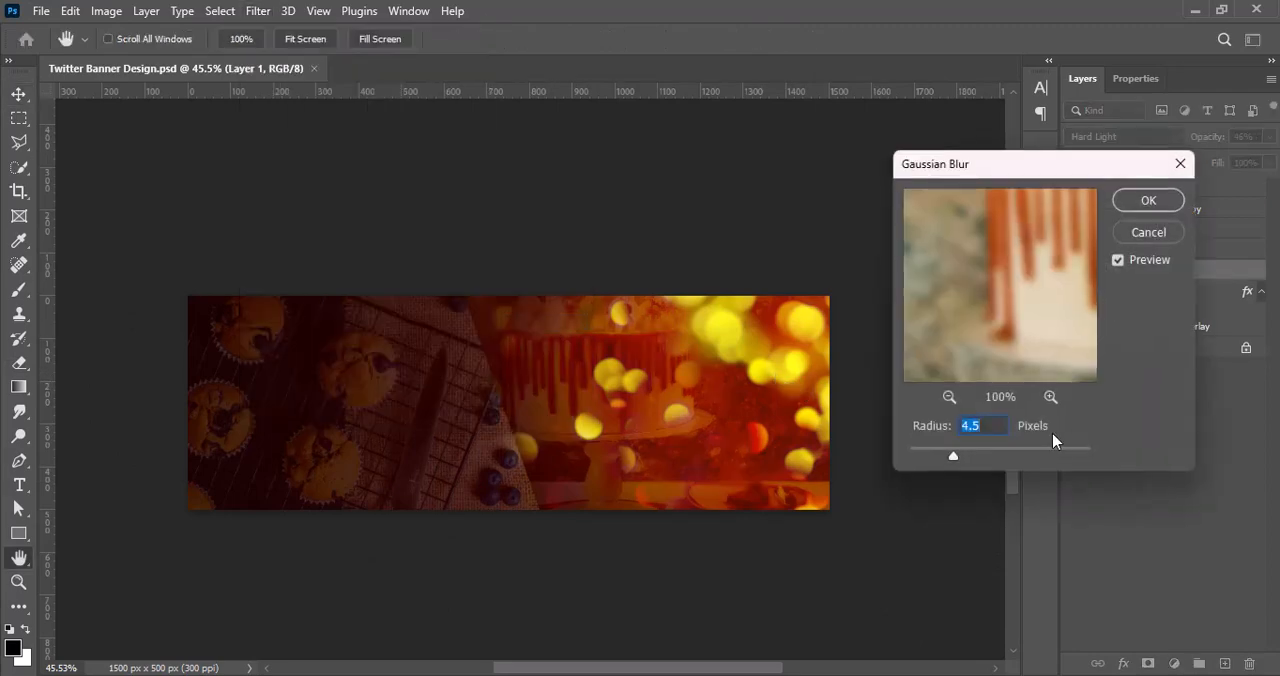
left_click_drag(978, 460, 979, 460)
left_click(1135, 207)
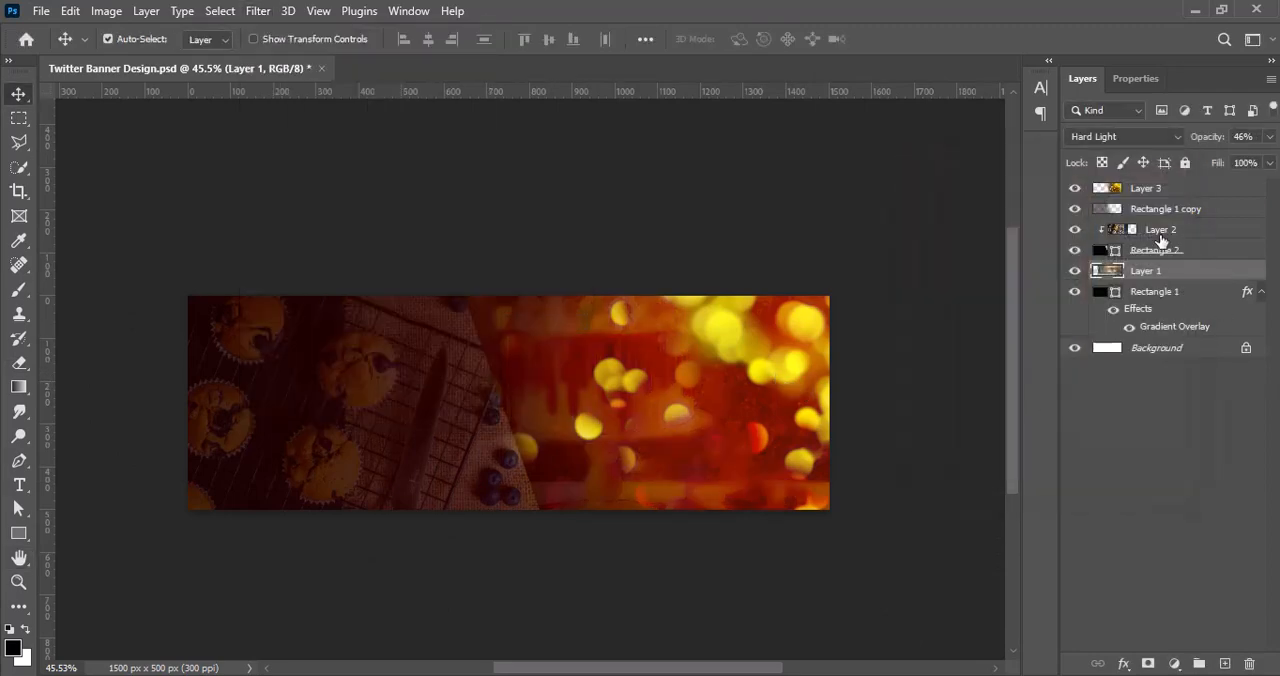
Step: Apply a Gaussian Blur to the muffin photo in Layer 2 with a smaller radius than the cake photo's
left_click(1083, 232)
left_click(258, 10)
mouse_move(300, 257)
left_click(566, 330)
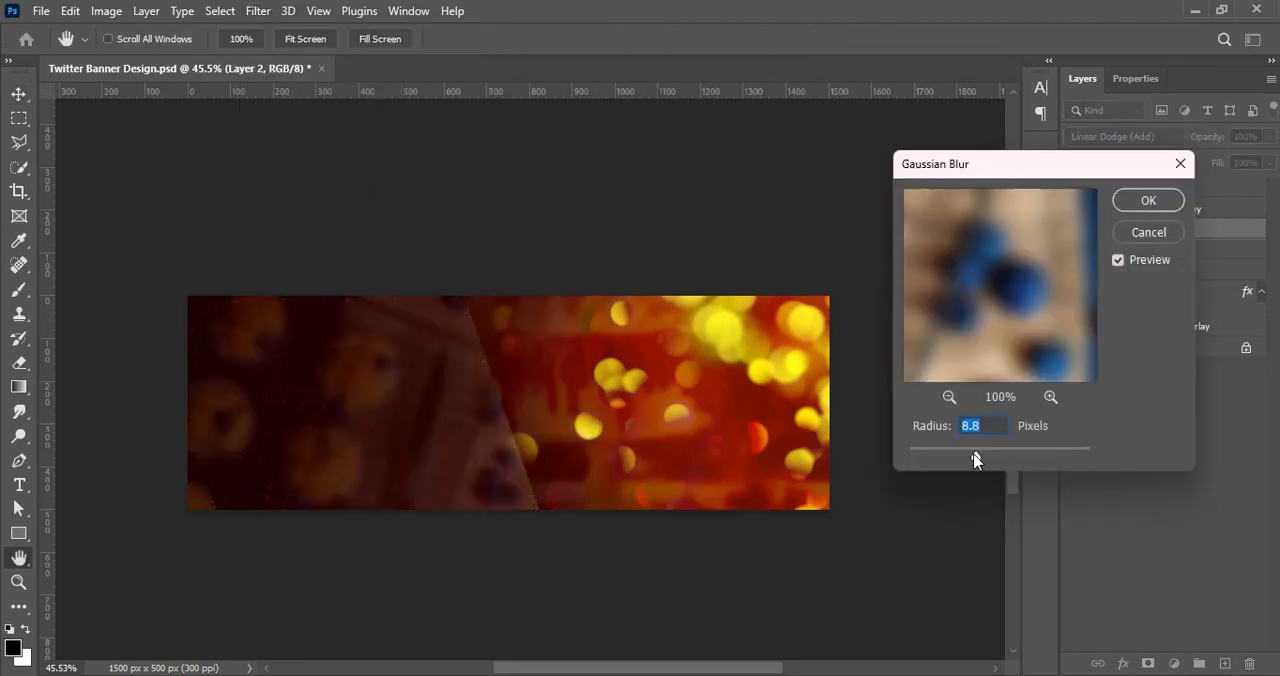
left_click_drag(976, 460, 955, 460)
left_click(1155, 205)
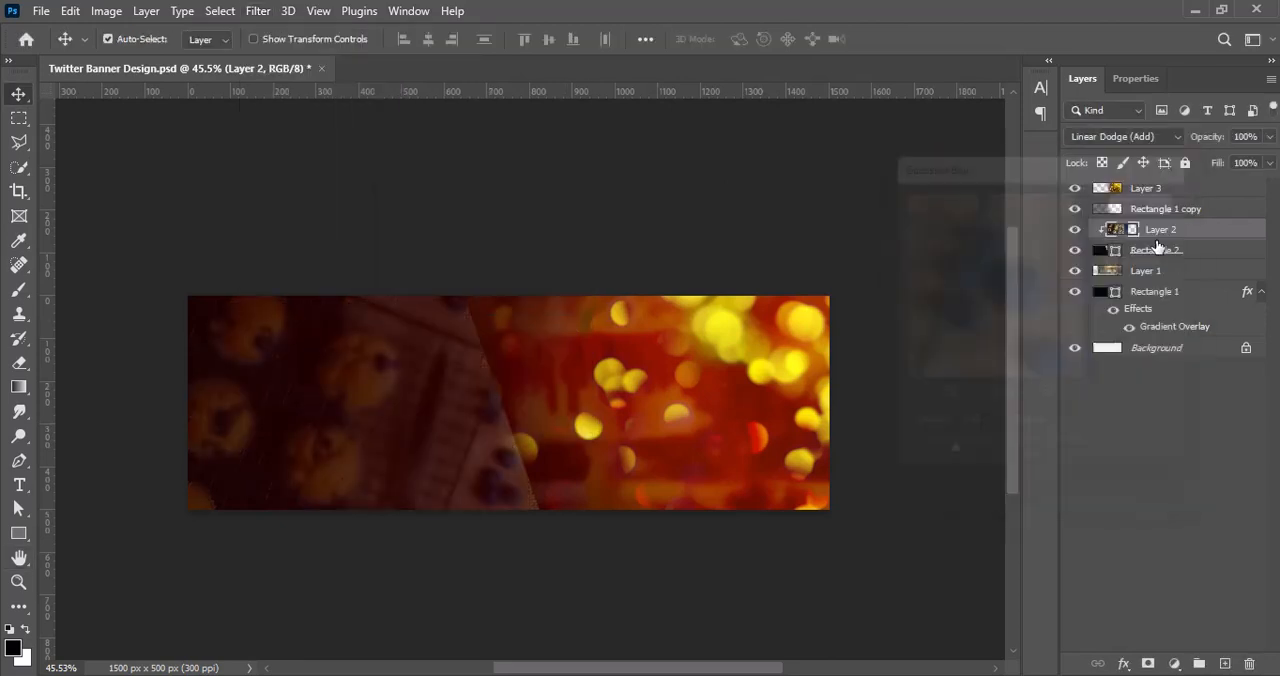
Step: Rasterize the slanted Rectangle 2 shape layer
left_click(1147, 252)
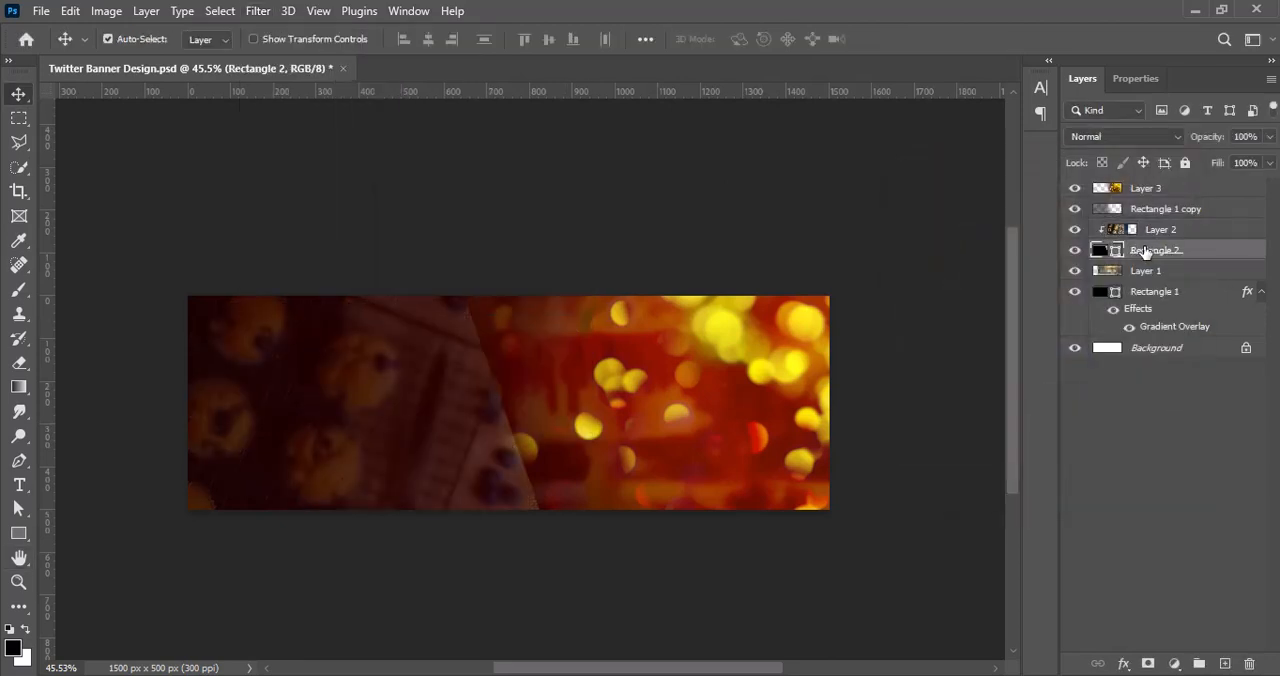
right_click(1147, 252)
left_click(945, 315)
left_click(18, 363)
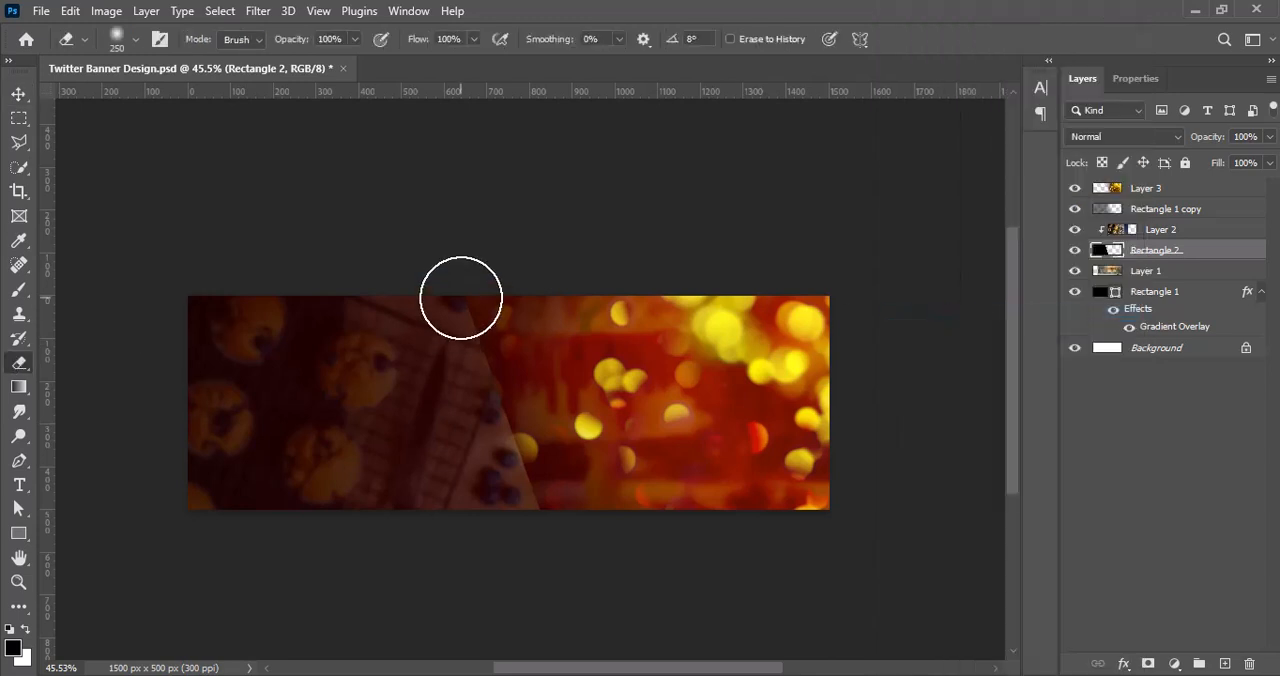
mouse_move(460, 298)
left_mouse_down()
mouse_move(607, 563)
mouse_move(531, 422)
mouse_move(585, 555)
left_mouse_up()
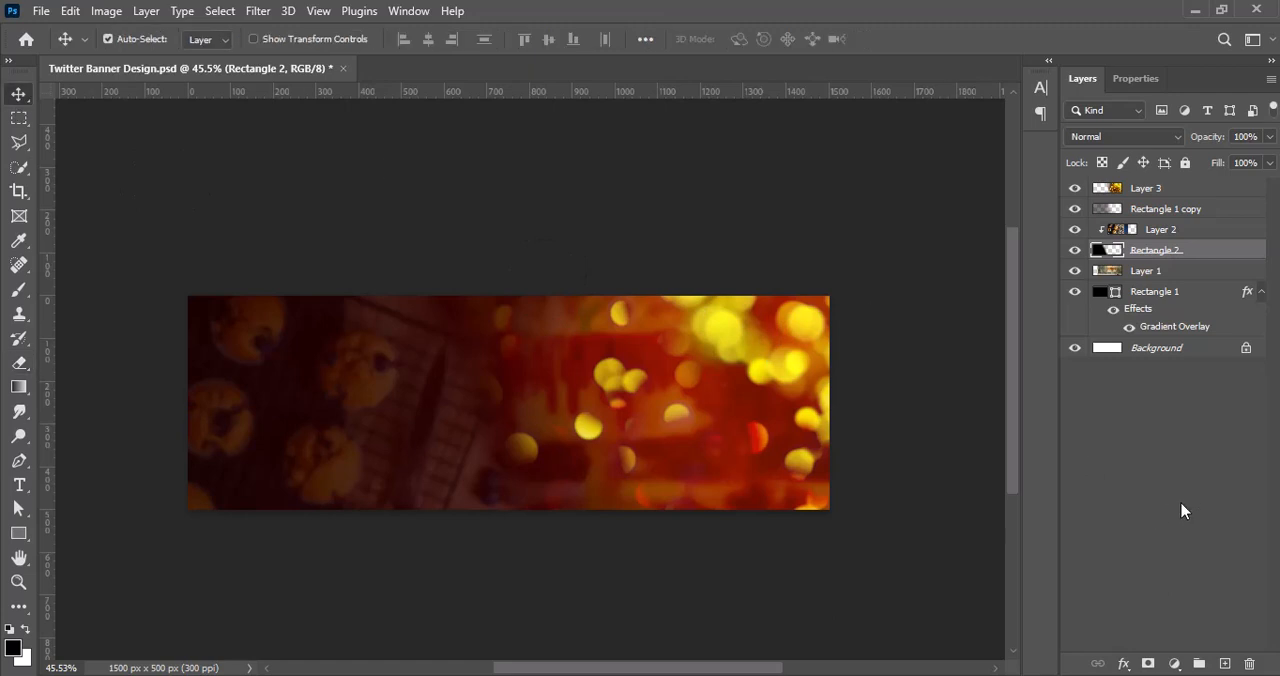
left_click(1181, 503, "ctrl")
key("ctrl+z")
Step: Fade the slanted edge of Rectangle 2 into the bokeh side with a soft 250 px eraser
left_click(1140, 256)
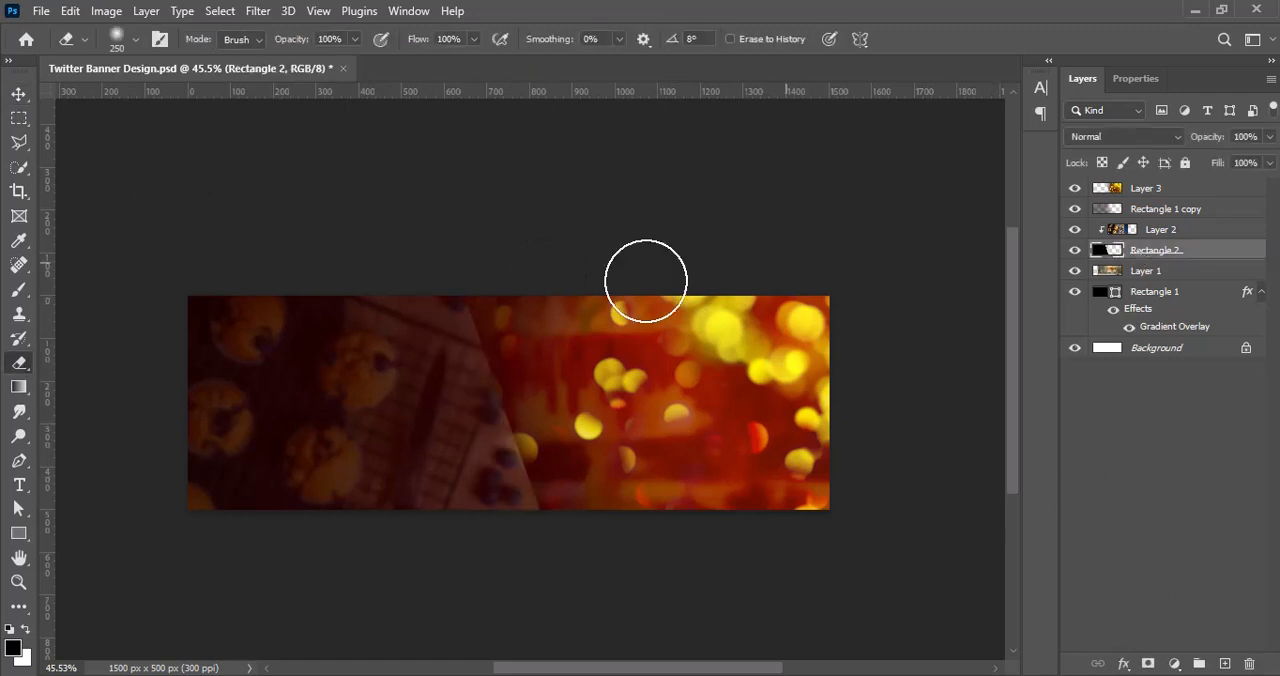
left_click_drag(521, 340, 561, 463)
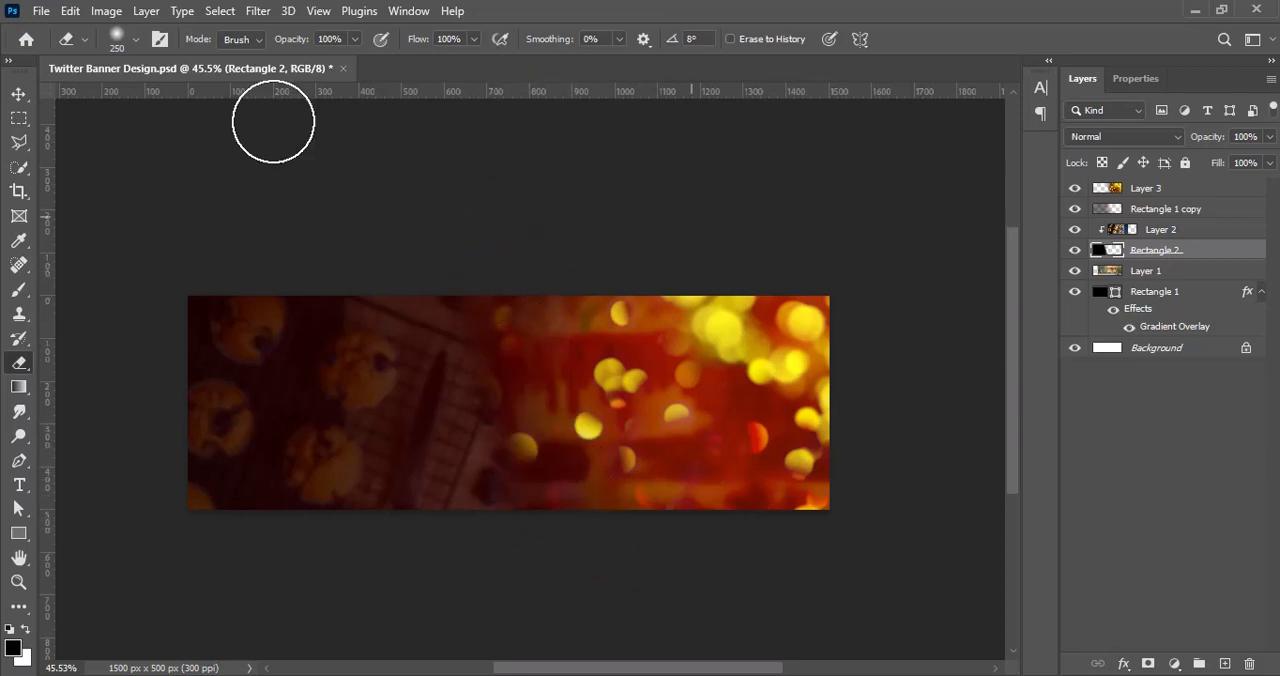
key("v")
left_click(1131, 454)
Step: Preview other blend modes such as Screen on Layer 3, and keep Pin Light
left_click(1148, 188)
left_click(1122, 136)
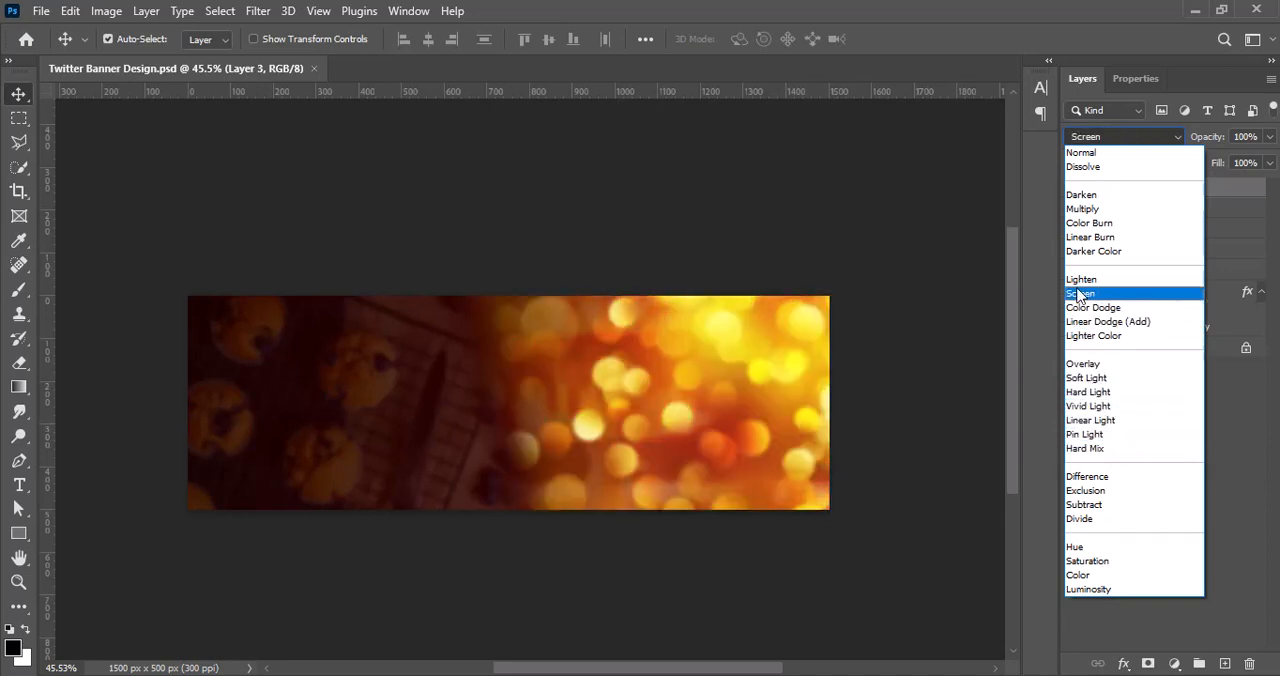
left_click(1102, 433)
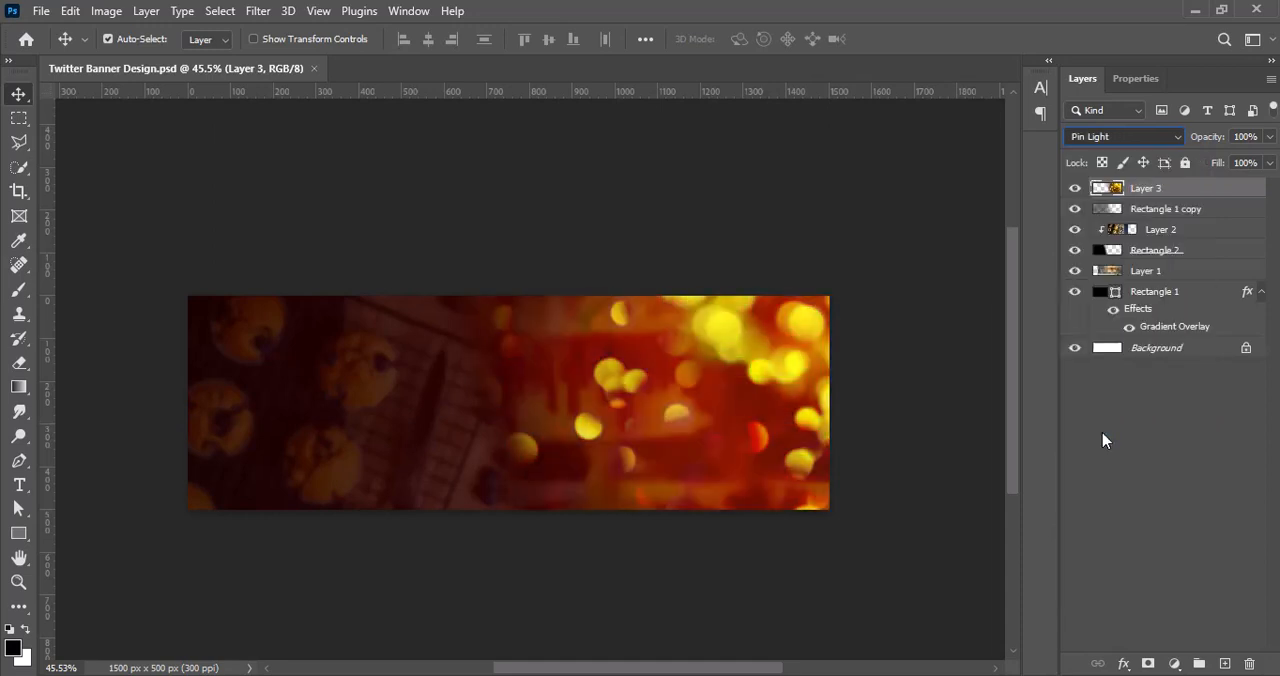
left_click(1175, 404)
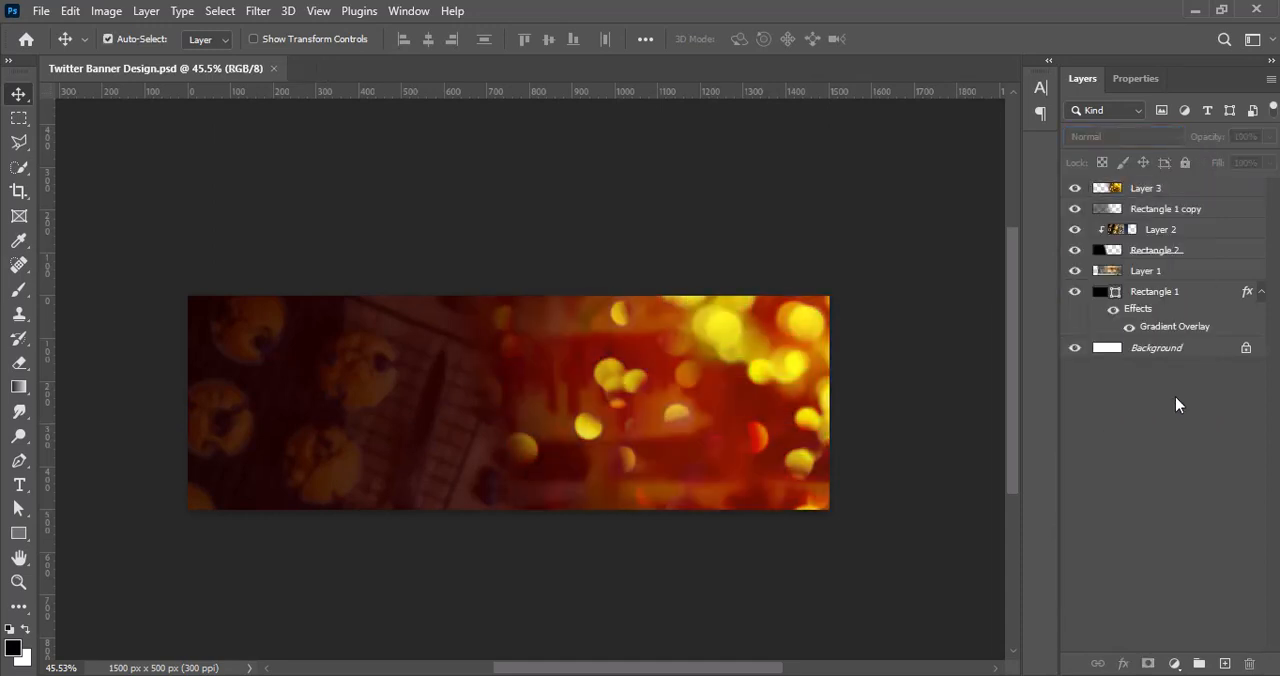
Step: Add a new layer and choose the wavy page custom shape from the legacy Banners and Awards set
left_click(1222, 663)
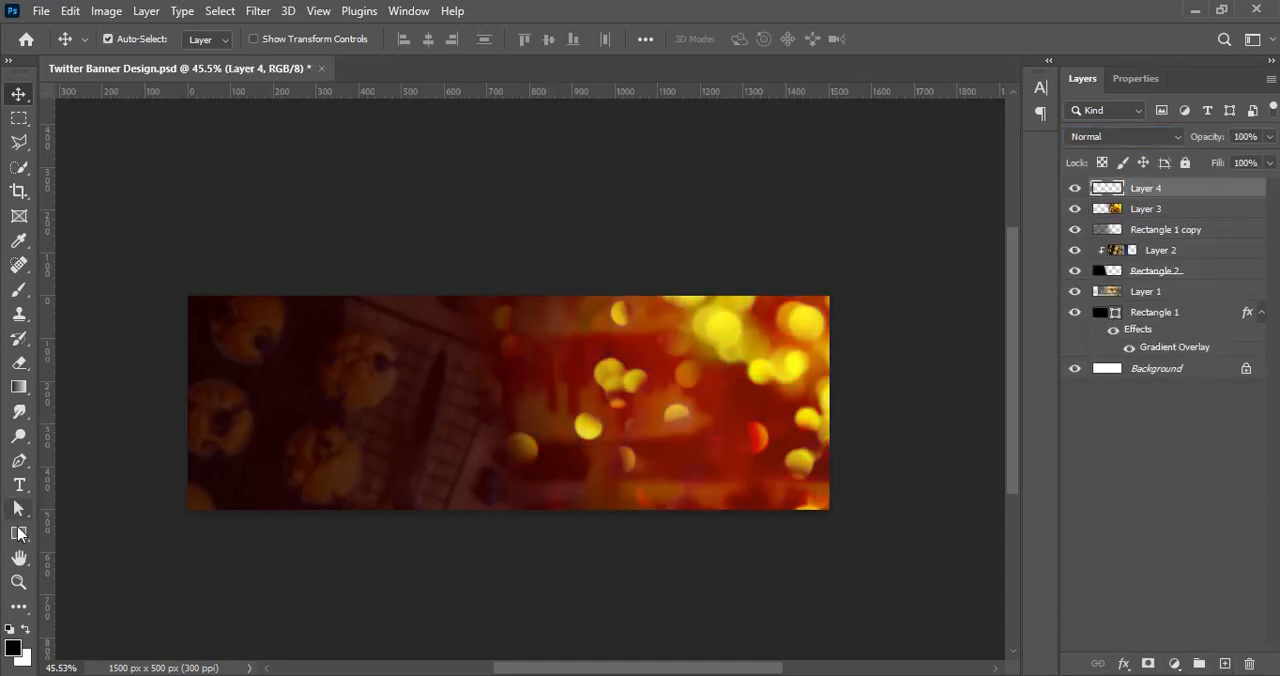
right_click(19, 533)
left_click(100, 624)
left_click(750, 39)
left_click(511, 296)
left_click(531, 350)
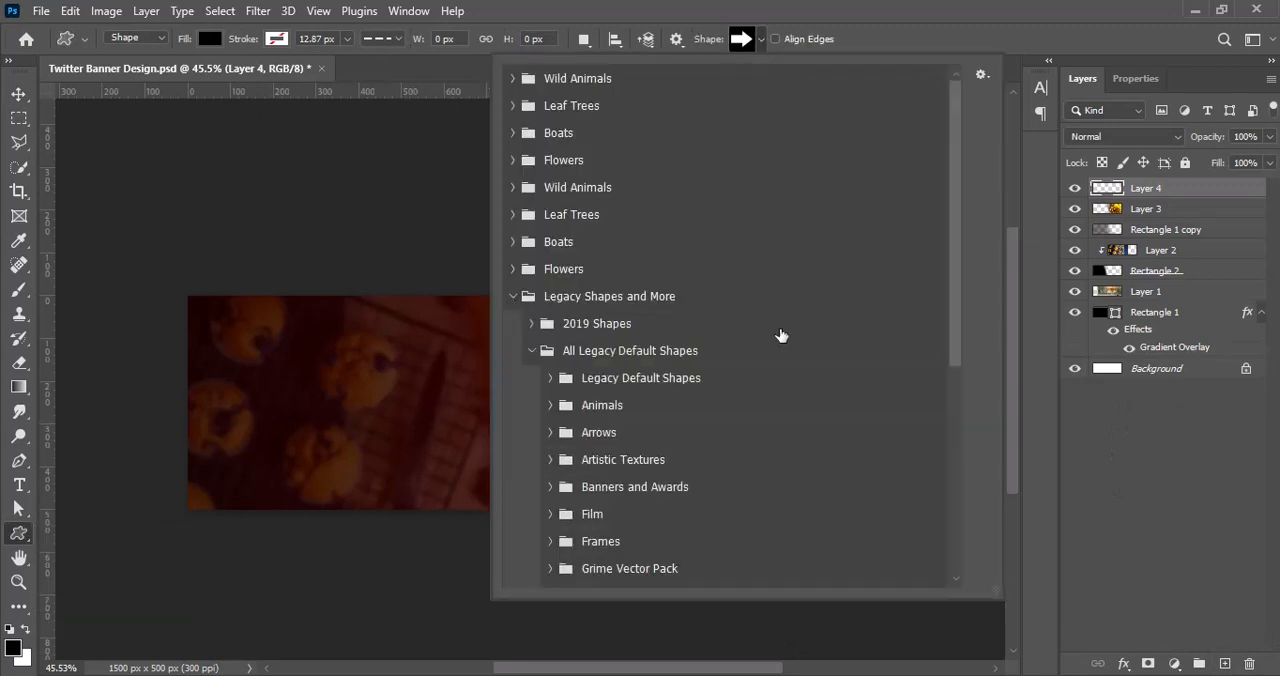
scroll(551, 477, "down", 2)
left_click(551, 473)
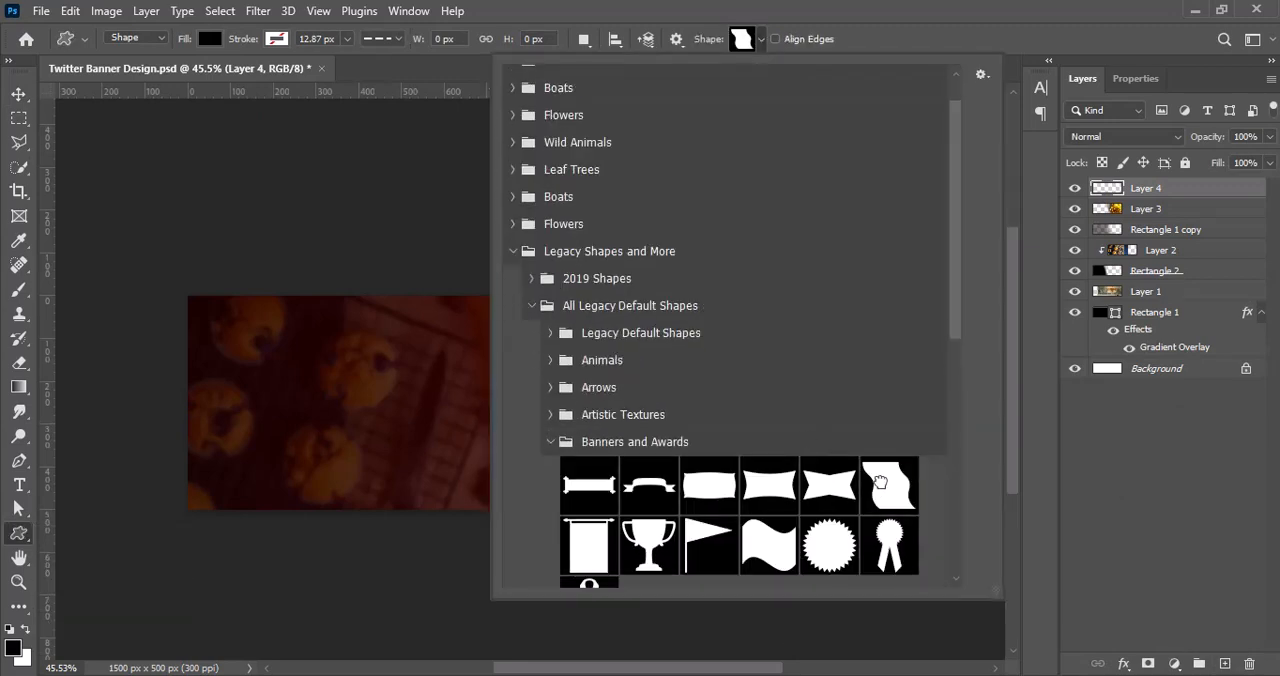
double_click(880, 482)
Step: Draw a large black wavy page shape over the bokeh side of the banner
left_click_drag(588, 254, 790, 655)
scroll(868, 426, "up", 9)
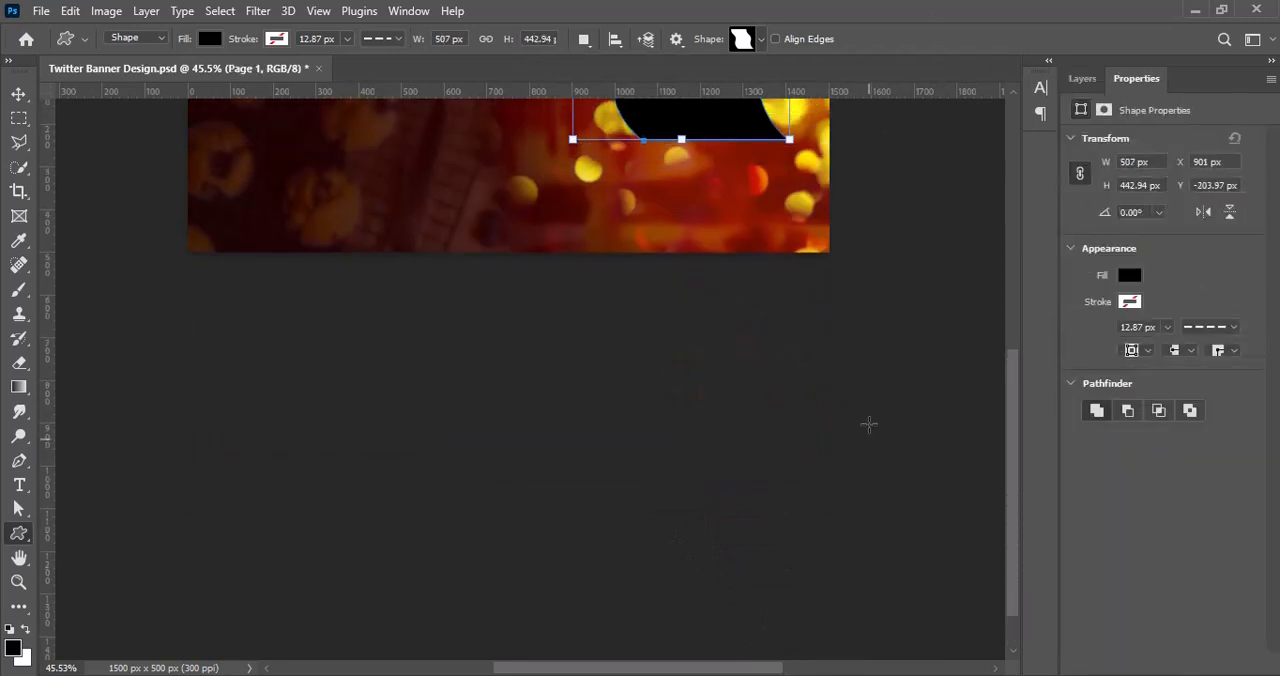
left_click_drag(788, 425, 886, 566)
key("v")
mouse_move(720, 440)
left_mouse_down()
mouse_move(689, 500)
mouse_move(680, 437)
mouse_move(714, 428)
left_mouse_up()
Step: Flip the wavy shape horizontally, narrowing it and stretching it upward past the banner's top edge
key("ctrl+t")
right_click(716, 437)
left_click(749, 389)
left_click_drag(853, 435, 786, 435)
left_click_drag(681, 437, 715, 437)
left_click_drag(682, 286, 683, 208)
Step: Tilt the wavy shape about 9° clockwise, narrow it to about 83% width, and apply the transform
left_click_drag(890, 202, 911, 219)
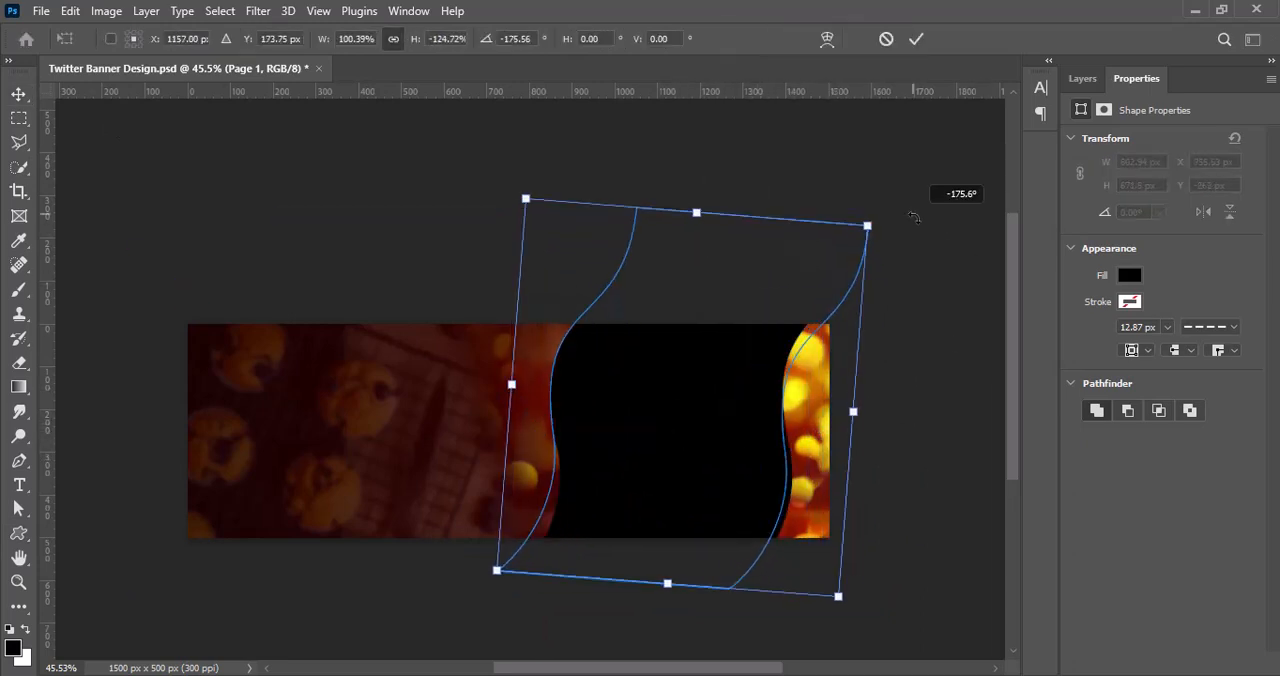
left_click_drag(724, 424, 730, 437)
left_click_drag(859, 424, 801, 420)
left_click_drag(869, 283, 879, 301)
left_click_drag(682, 399, 697, 402)
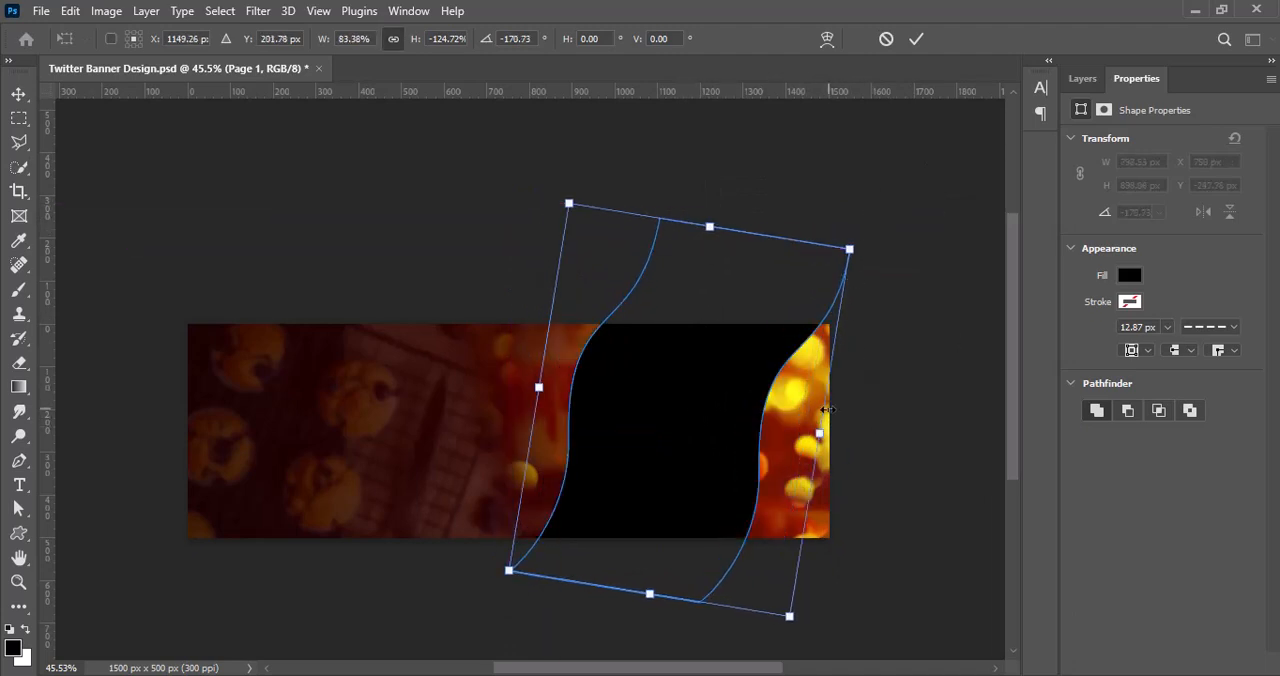
left_click_drag(821, 433, 818, 433)
left_click(917, 41)
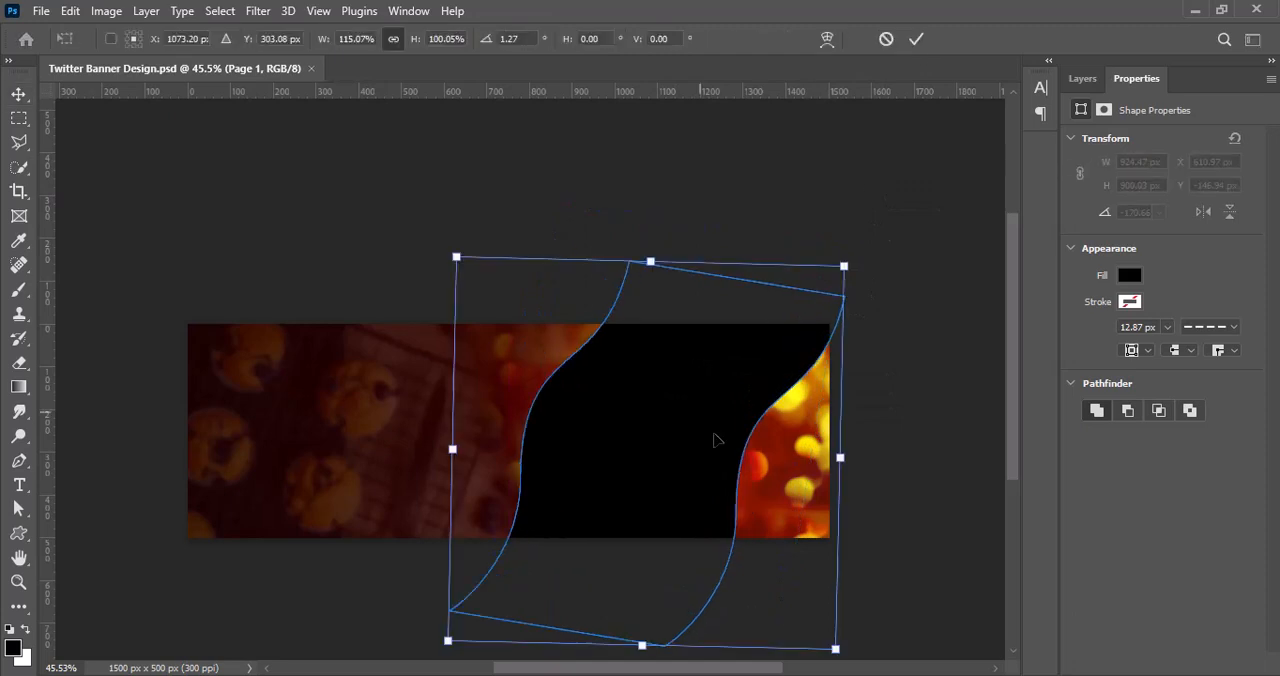
Step: Scale the wavy shape to about 116% width and 112% height, rotate it -13.82°, and reposition it over the banner
left_click_drag(874, 517, 848, 457)
left_click_drag(656, 460, 686, 514)
left_click_drag(806, 276, 840, 221)
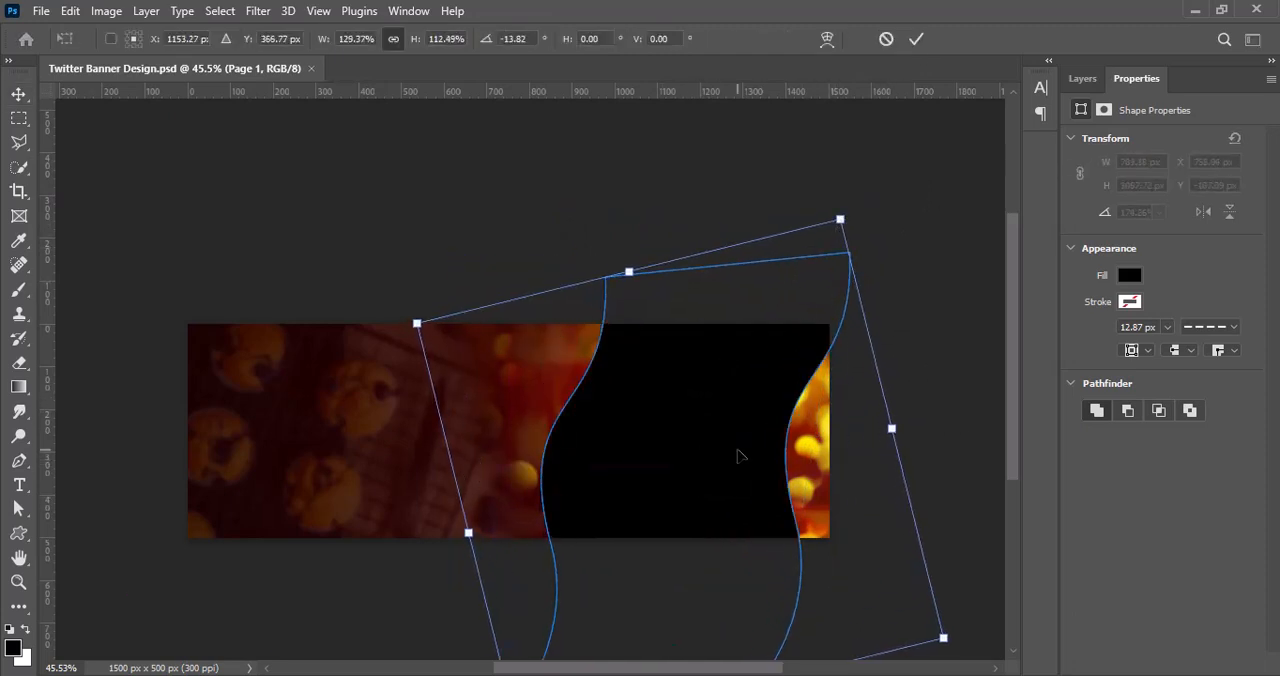
left_click_drag(740, 457, 737, 447)
left_click_drag(894, 420, 851, 413)
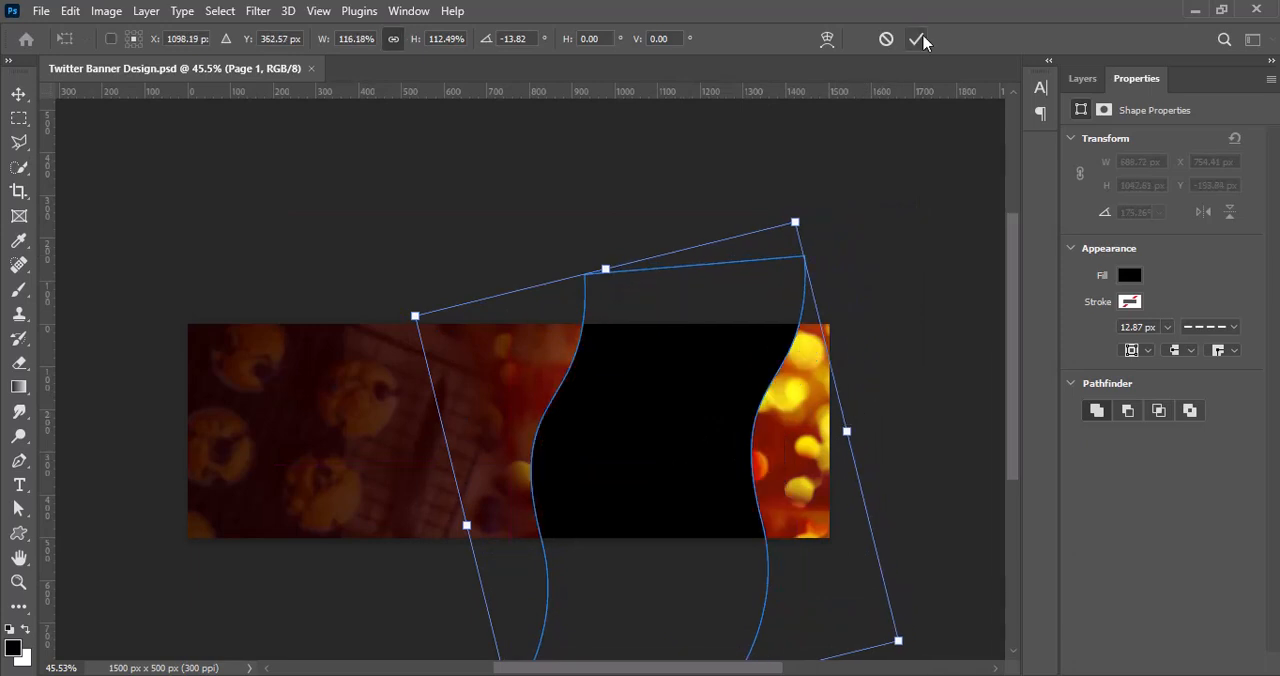
left_click(918, 39)
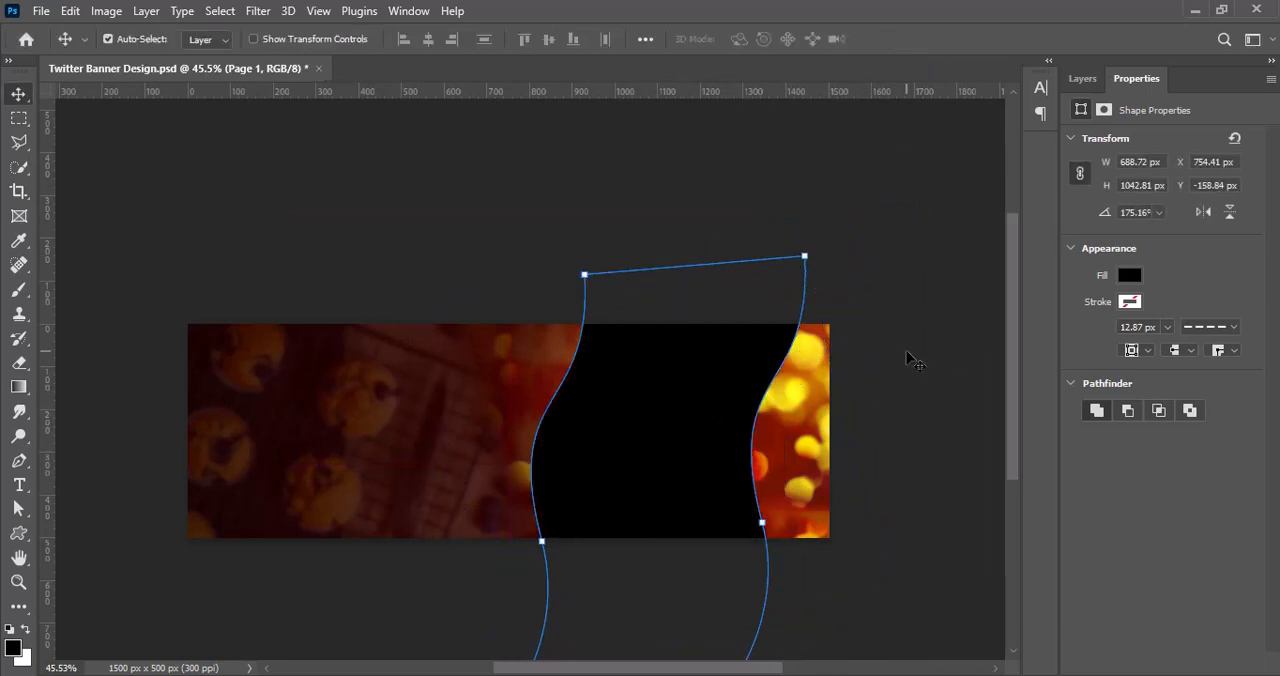
Step: Warp the black wavy shape so its right side bends inward into a deeper curve, and apply the warp
key("ctrl+t")
right_click(660, 266)
left_click(686, 406)
mouse_move(803, 257)
left_mouse_down()
mouse_move(682, 263)
mouse_move(788, 266)
left_mouse_up()
left_click_drag(806, 406, 543, 405)
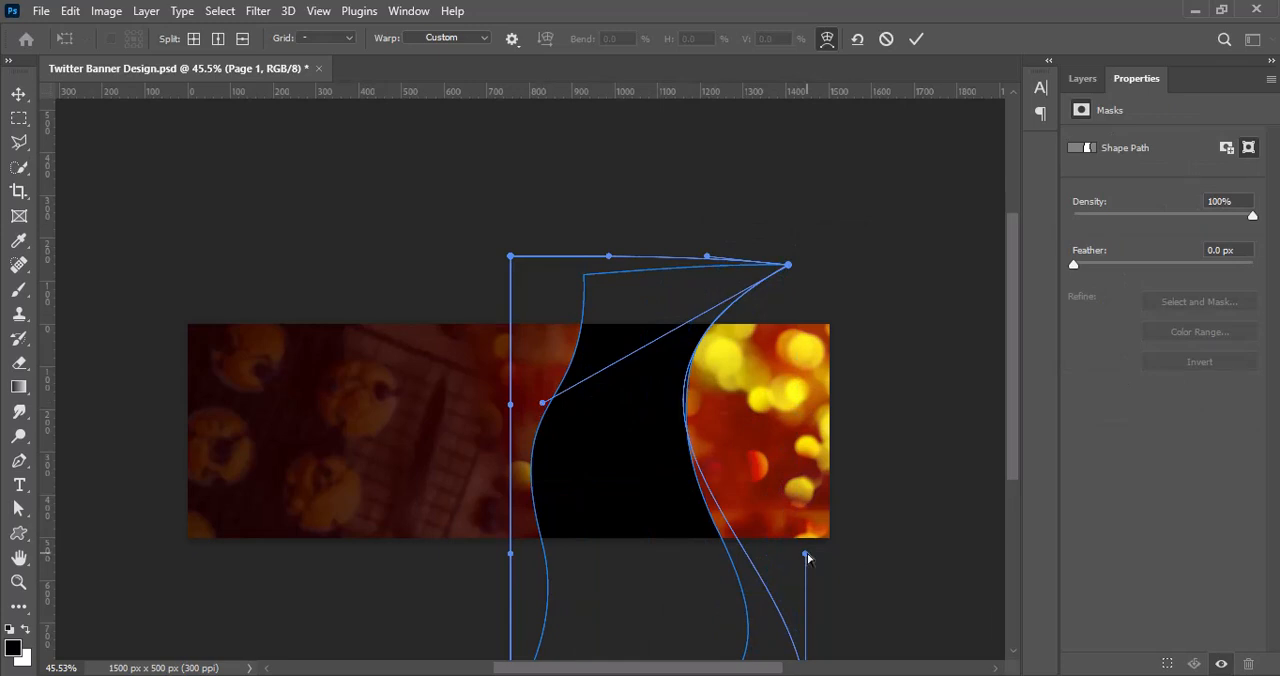
left_click_drag(808, 557, 854, 528)
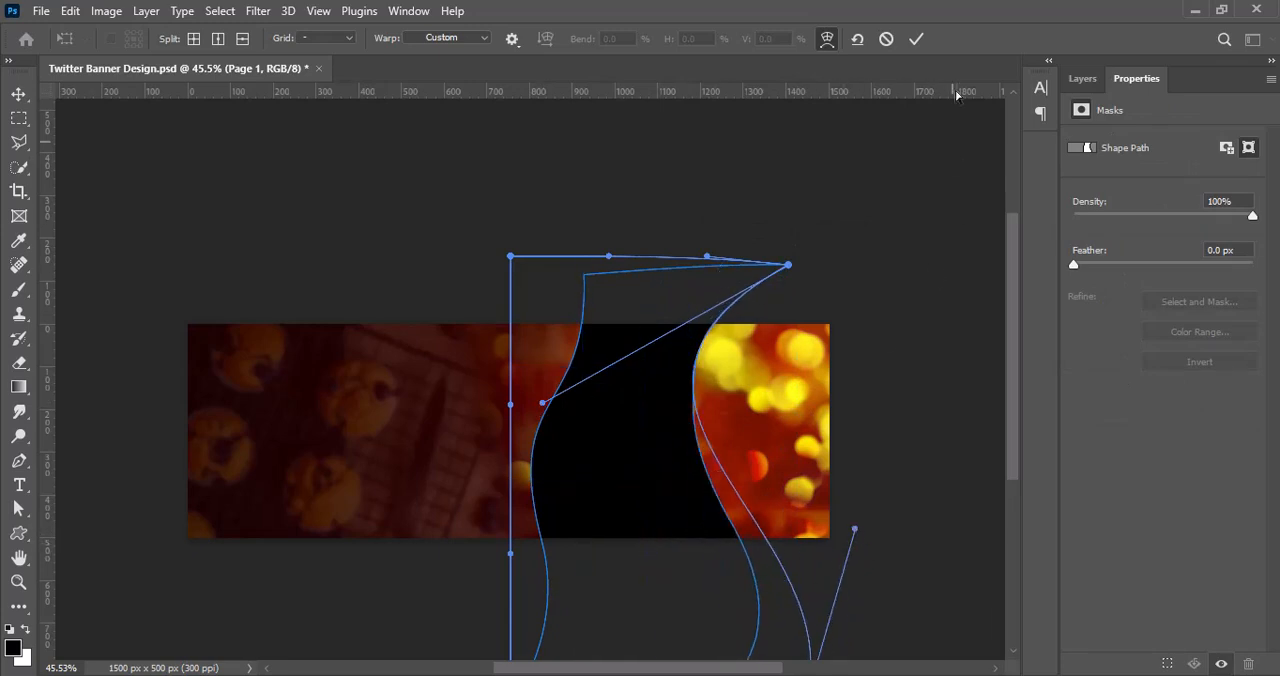
left_click(916, 38)
Step: Move the warped shape to the right and place a duplicate beneath it, offset slightly further right
left_click(583, 270)
mouse_move(694, 386)
left_mouse_down()
mouse_move(676, 391)
mouse_move(715, 377)
left_mouse_up()
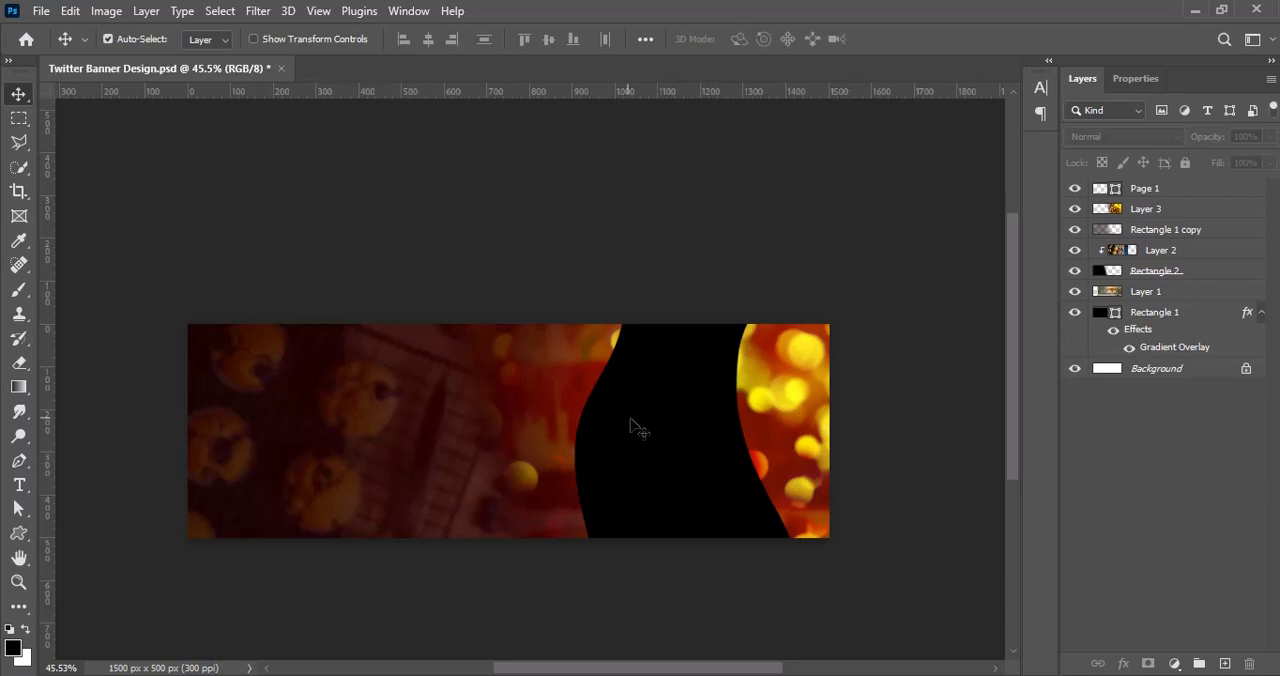
left_click_drag(638, 428, 659, 430)
left_click_drag(1187, 197, 1185, 220)
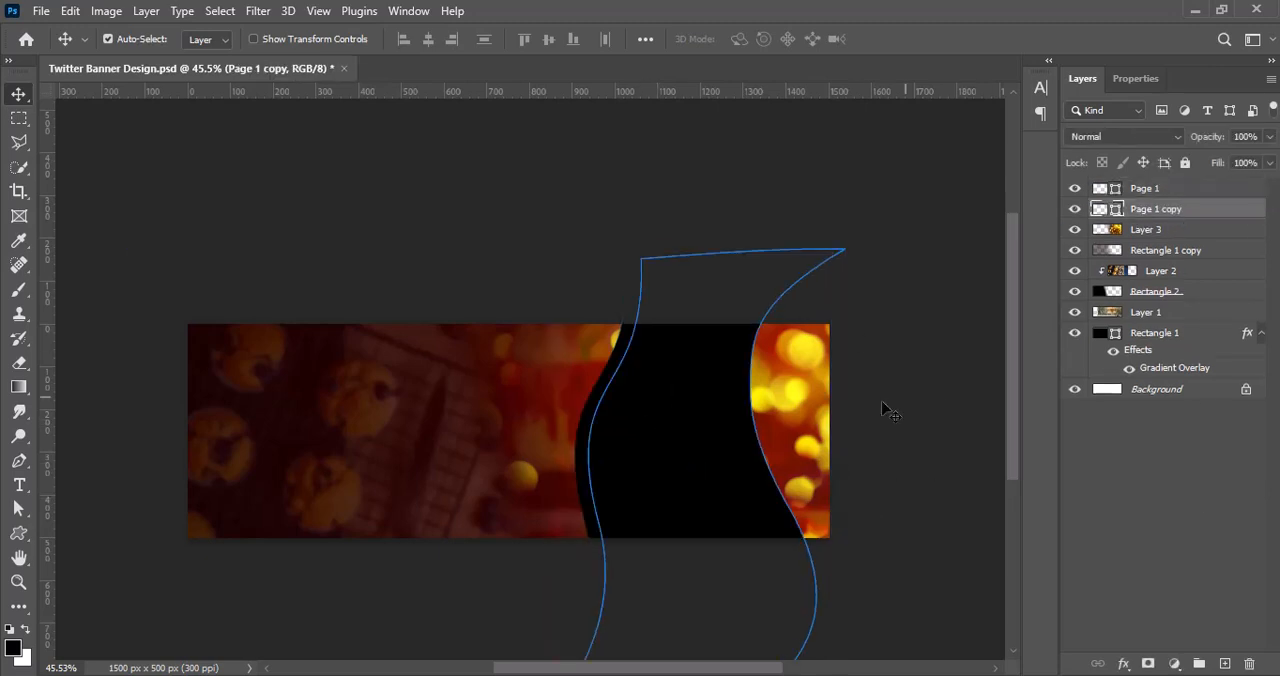
Step: Recolor the wavy shape copy beneath the original to dark green
double_click(1116, 214)
left_click_drag(1118, 400, 1122, 310)
left_click(1256, 159)
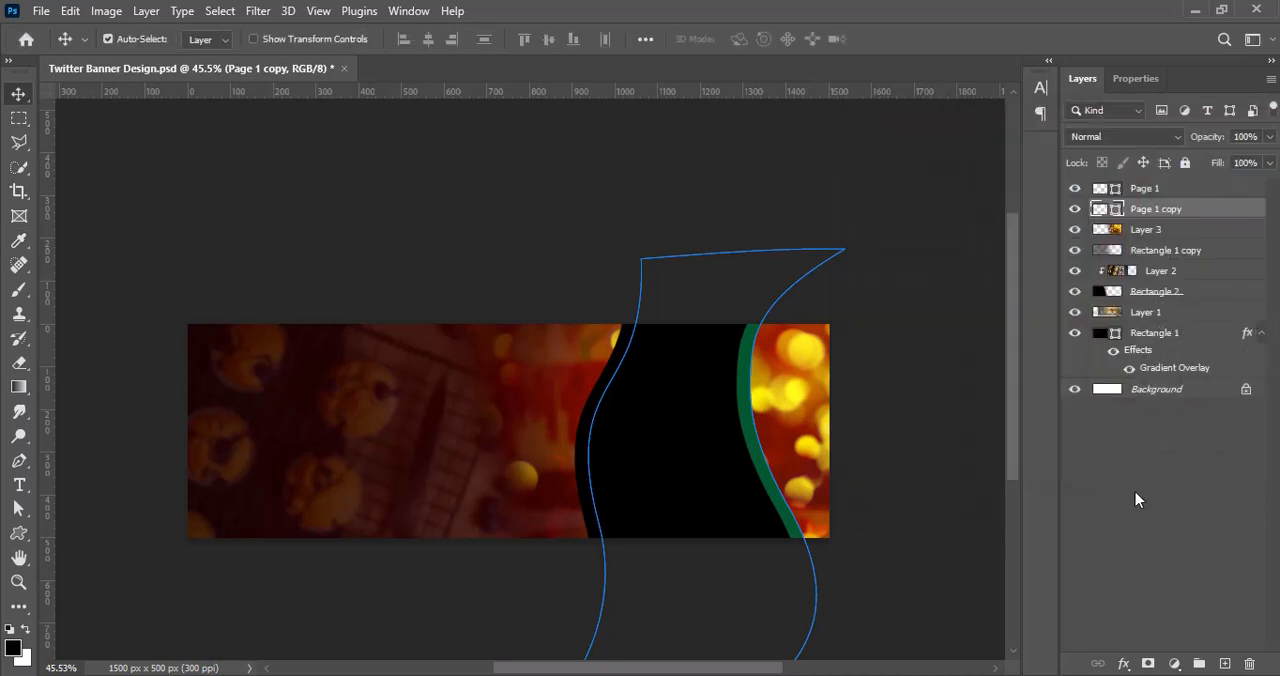
left_click(1134, 491)
Step: Rotate the green wavy copy 5.72° so its visible edge tapers downward, and nudge it slightly left
left_click(1194, 209)
key("ctrl+t")
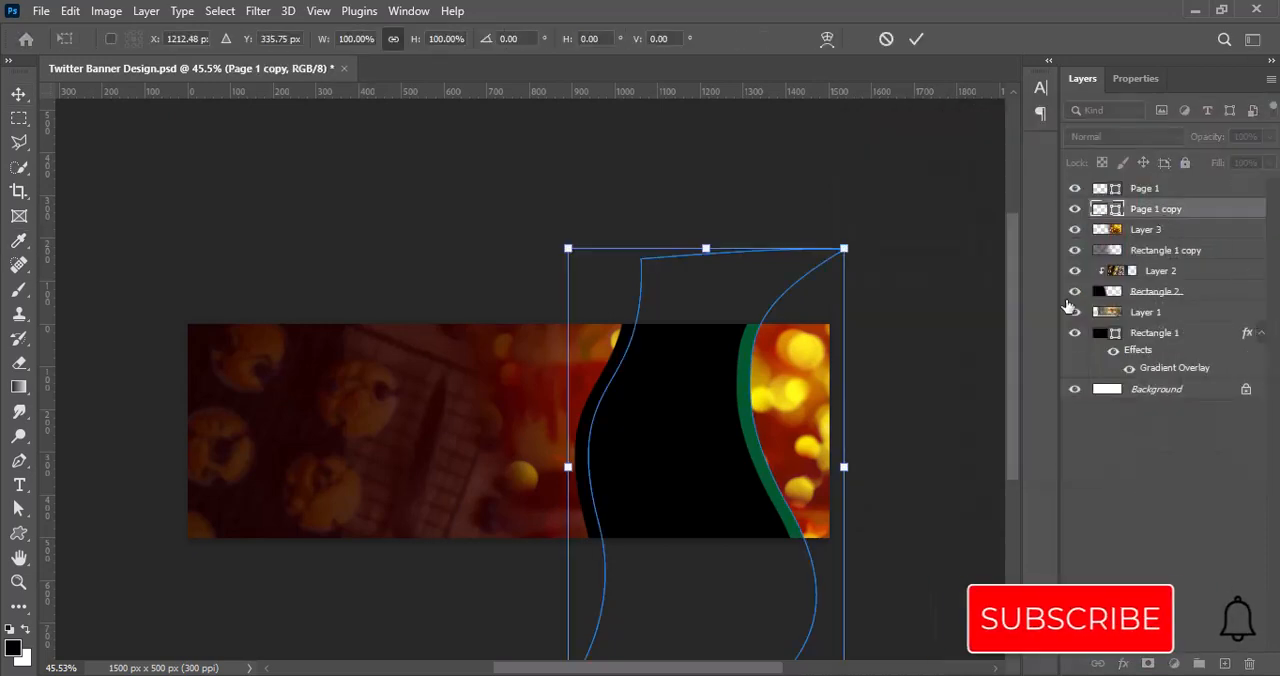
right_click(727, 390)
left_click(727, 383)
left_click_drag(890, 440, 870, 378)
left_click_drag(882, 290, 897, 293)
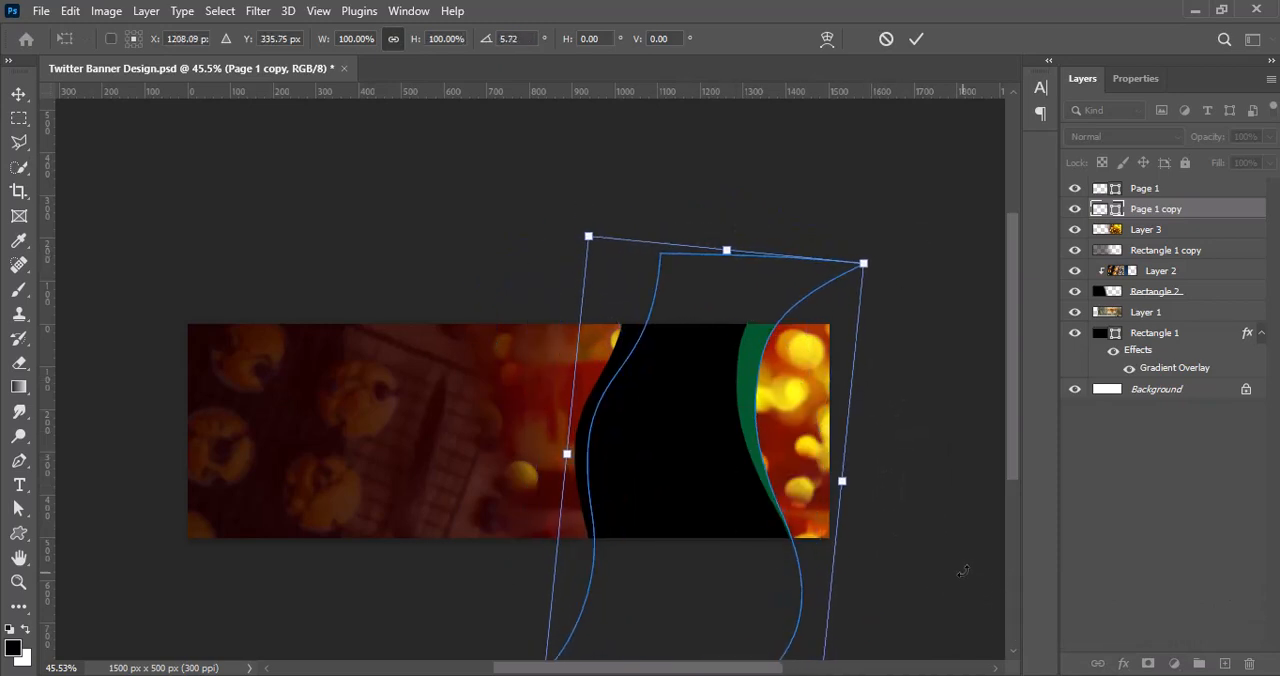
key("Return")
left_click(922, 466)
left_click(1137, 209)
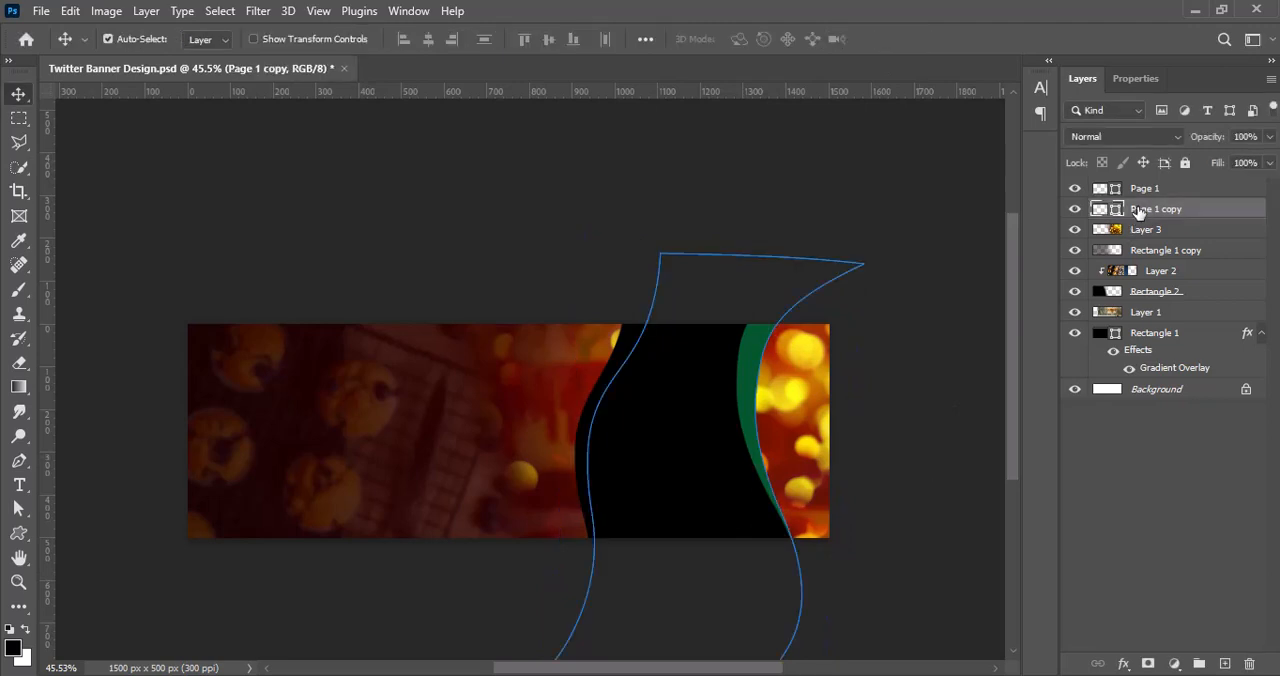
left_click(897, 383)
left_click(1140, 209)
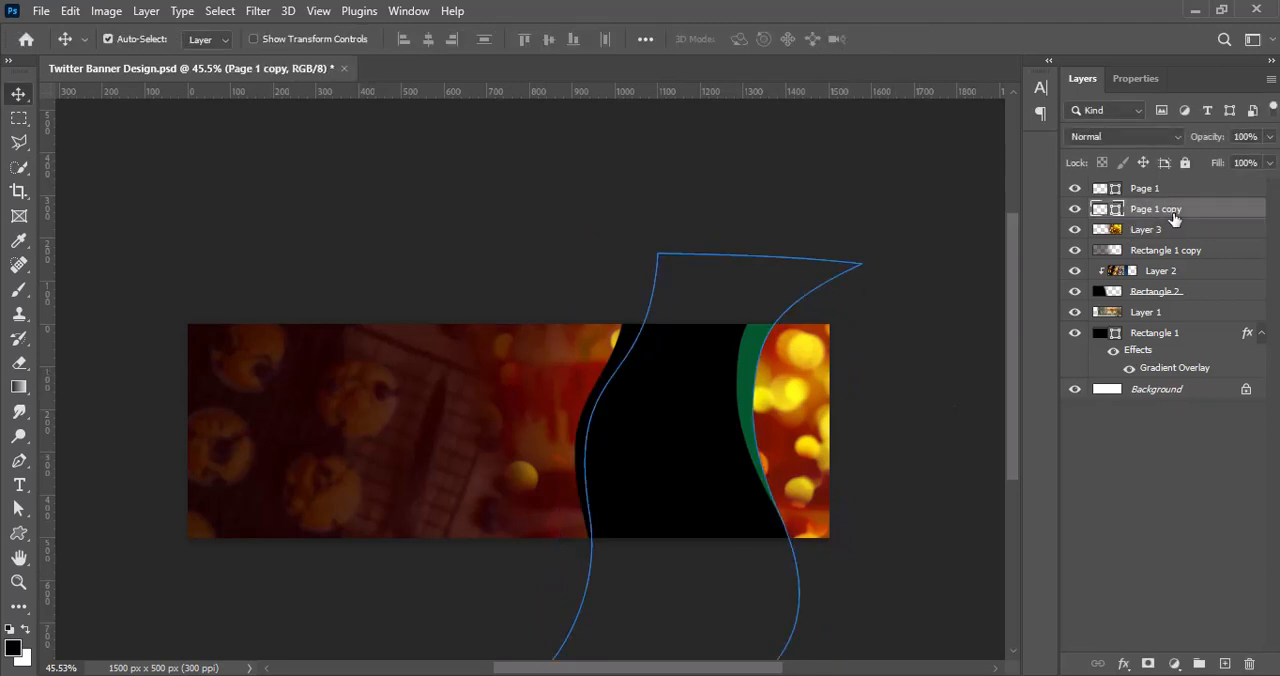
left_click(903, 365)
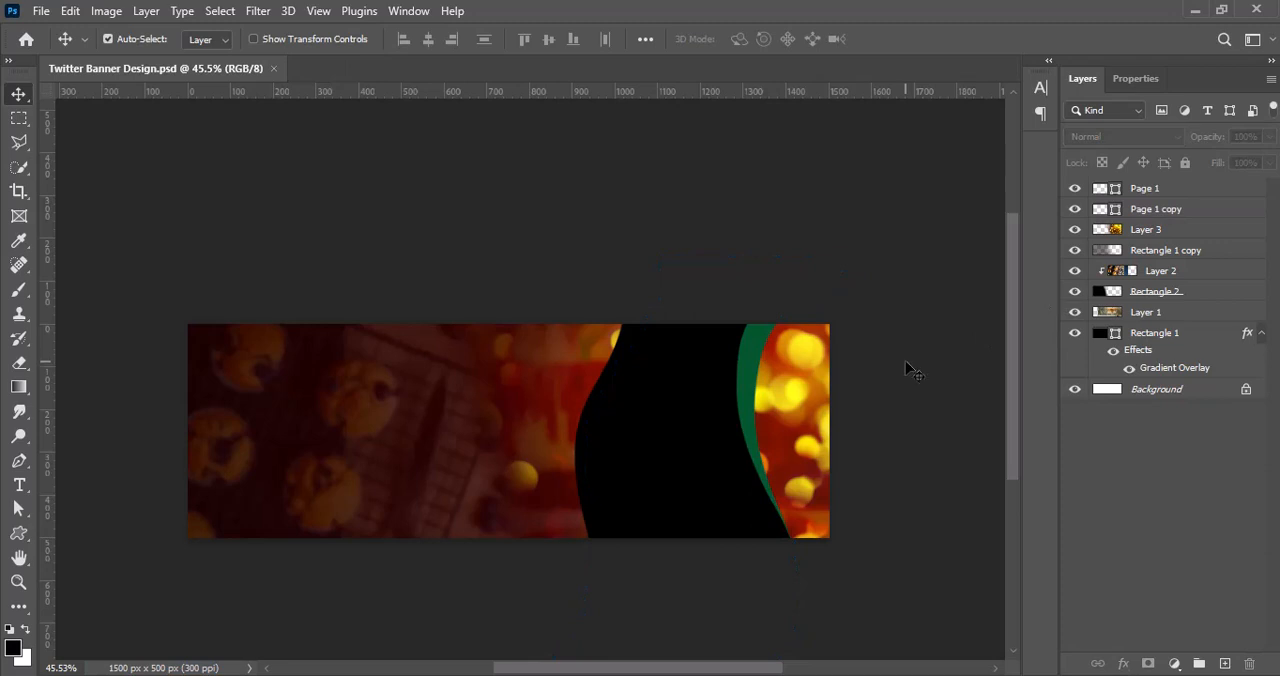
Step: Shift the black and green wavy shapes together to the right, revealing more bokeh on their left, and save the document
left_click(1186, 212)
left_click(1180, 190, "shift")
key("shift+Right")
key("shift+Right")
key("shift+Right")
key("shift+Right")
key("shift+Right")
key("shift+Right")
key("shift+Right")
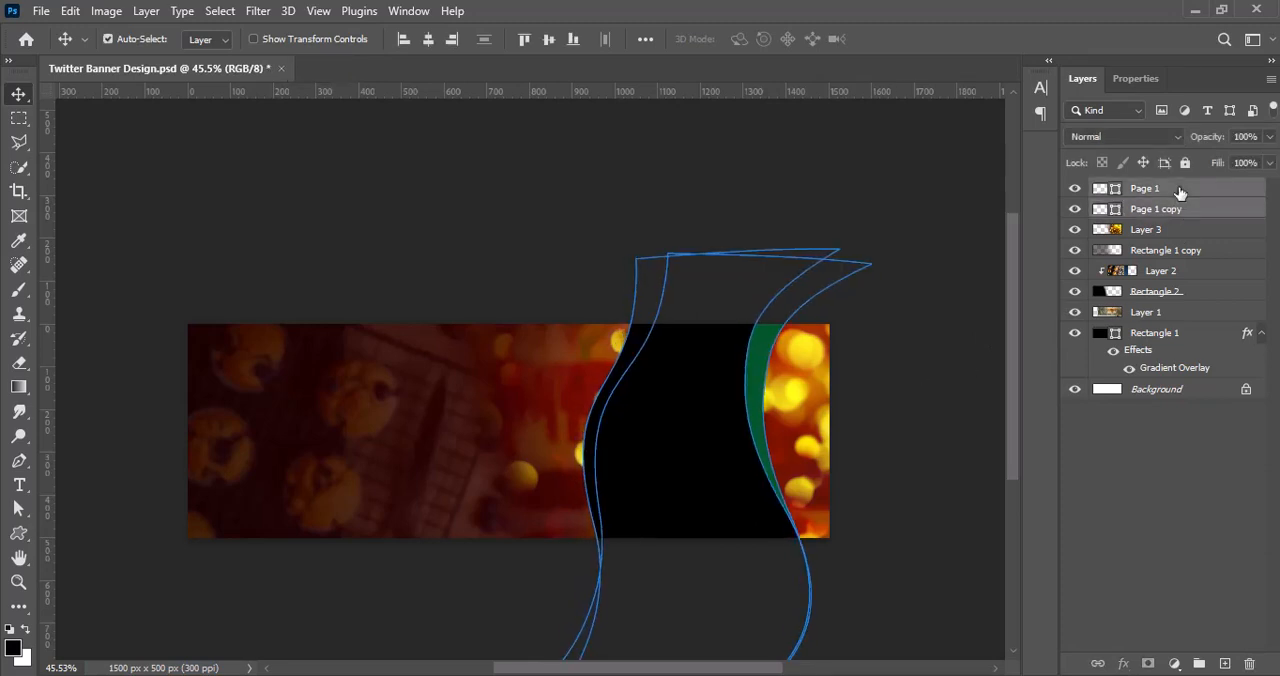
key("shift+Right")
key("shift+Right")
key("shift+Left")
key("shift+Left")
key("shift+Left")
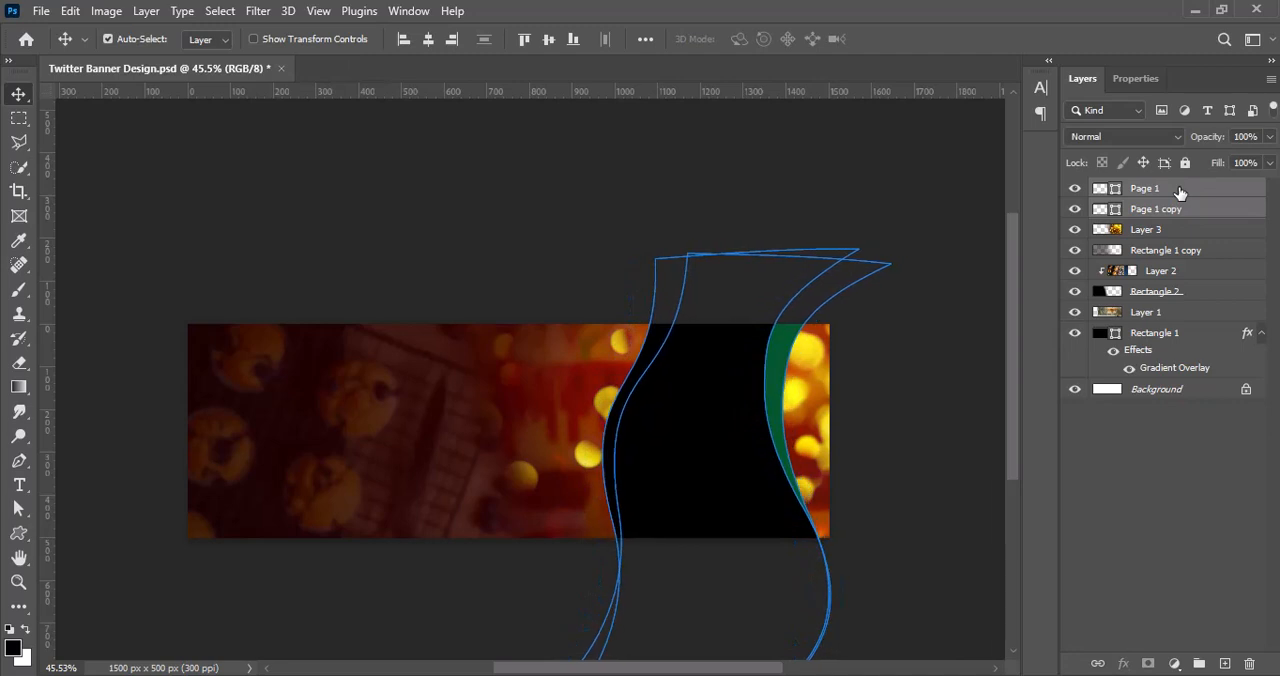
left_click(897, 435)
key("ctrl+s")
Step: Paste the red velvet cupcake photo, scale it down and position it over the wavy shape
key("ctrl+v")
left_click(525, 416)
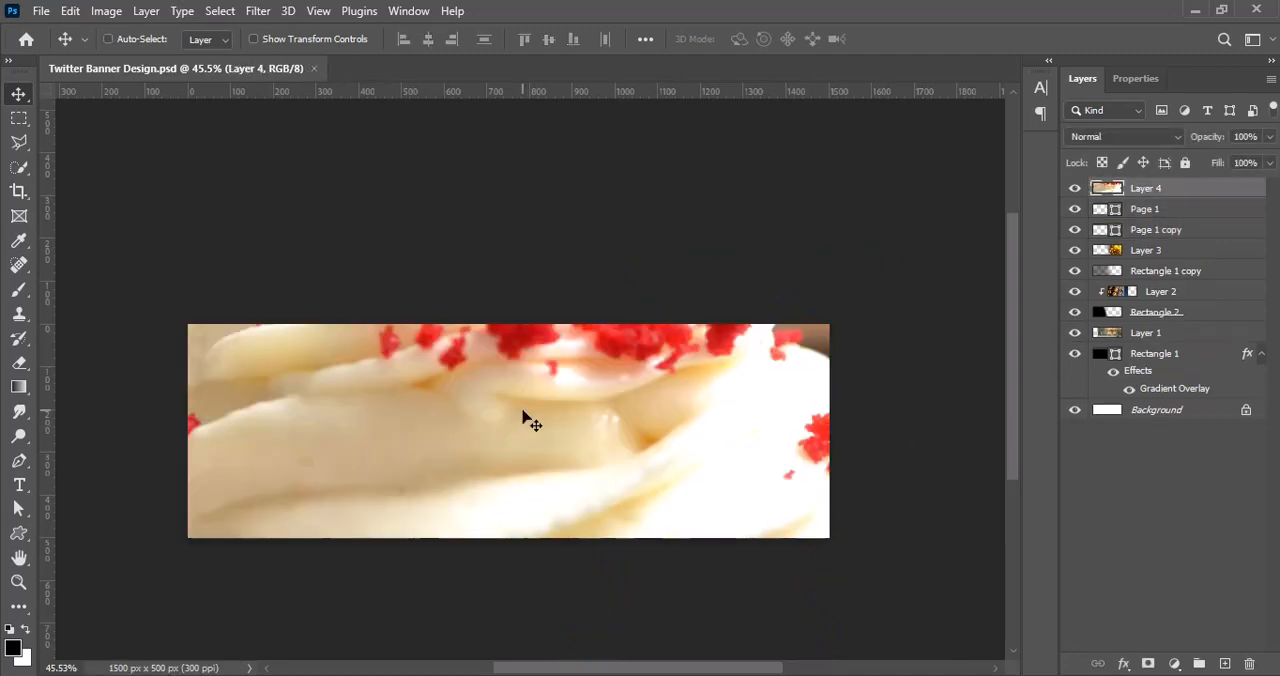
key("ctrl+t")
left_click_drag(525, 418, 219, 422)
left_click_drag(861, 437, 399, 436)
left_click_drag(320, 431, 750, 448)
left_click_drag(829, 451, 290, 451)
left_click_drag(195, 445, 765, 414)
left_click(938, 38)
Step: Boost the cupcake photo's vibrance and adjust its brightness and contrast
left_click(106, 10)
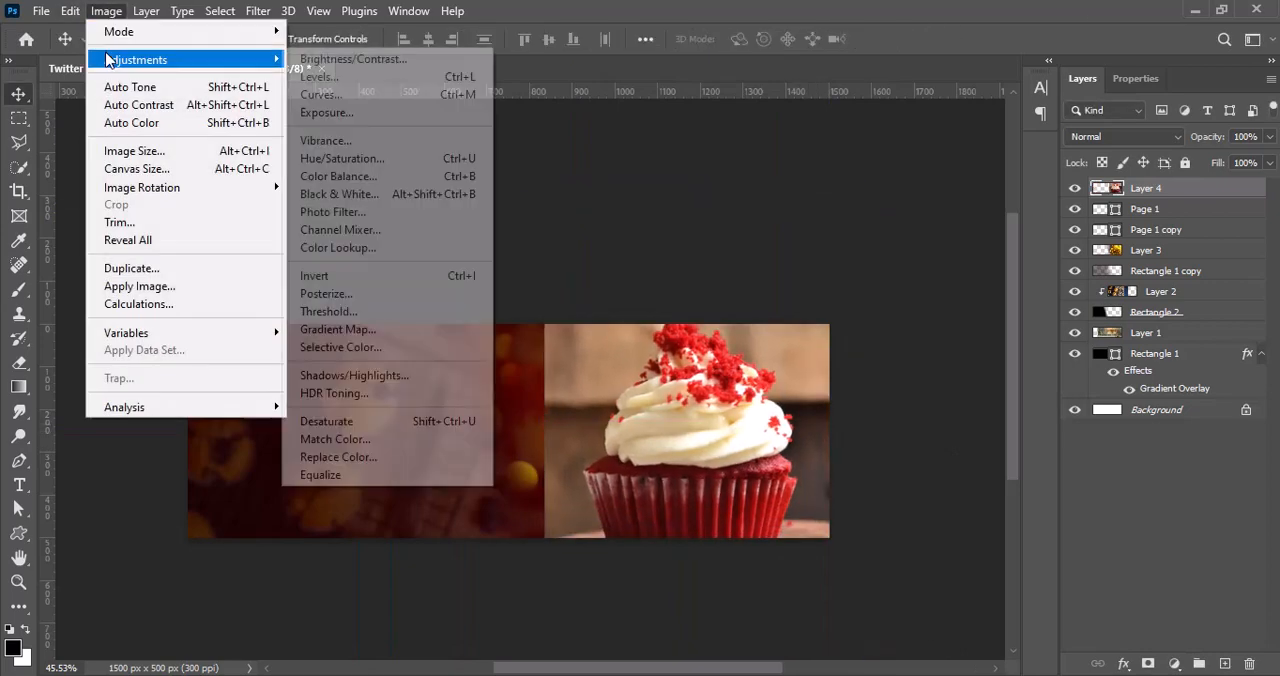
left_click(315, 132)
left_click_drag(520, 171, 612, 171)
left_click(669, 143)
left_click(106, 10)
mouse_move(110, 57)
left_click(443, 57)
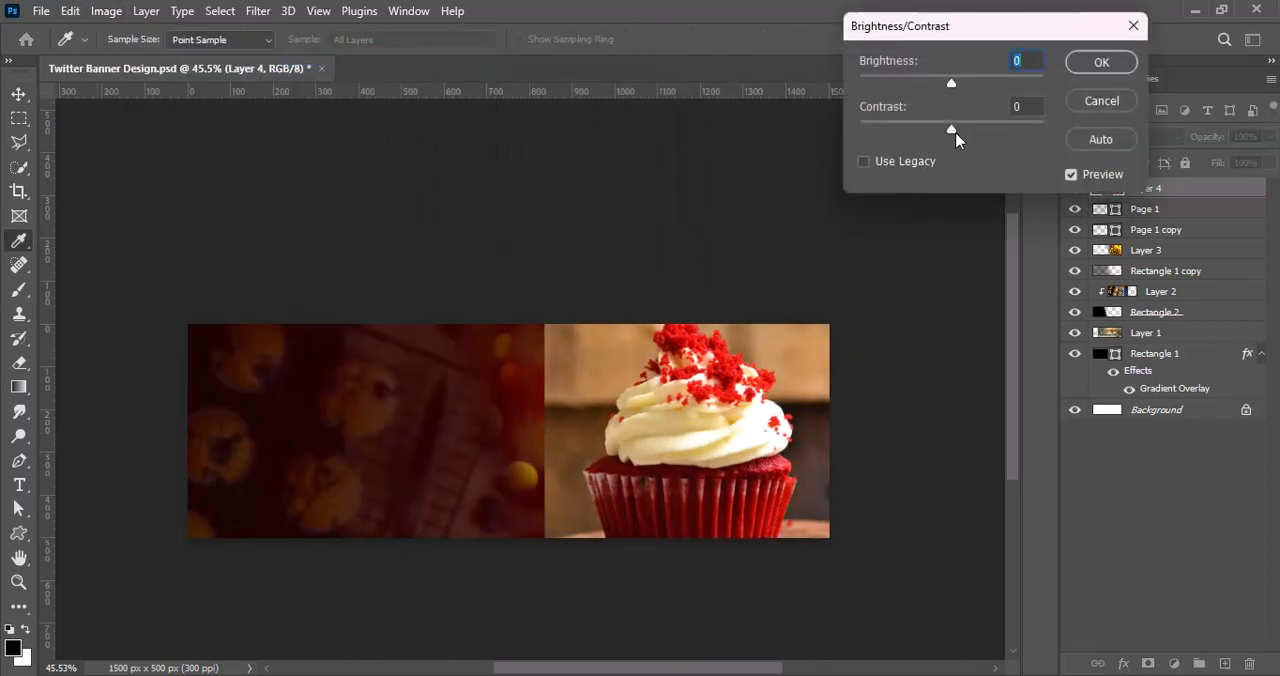
key("Return")
key("v")
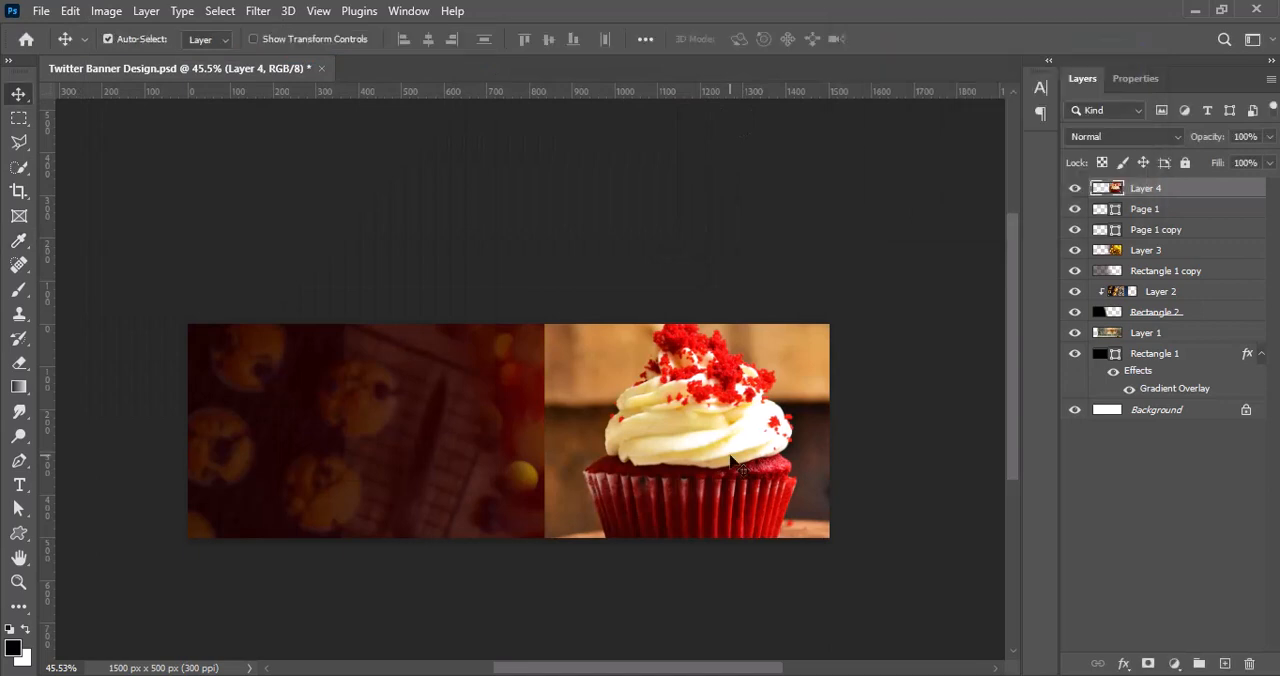
Step: Clip the cupcake photo to the black wavy shape and scale it to 77.89% so the whole cupcake fits inside
right_click(1171, 197)
left_click(972, 387)
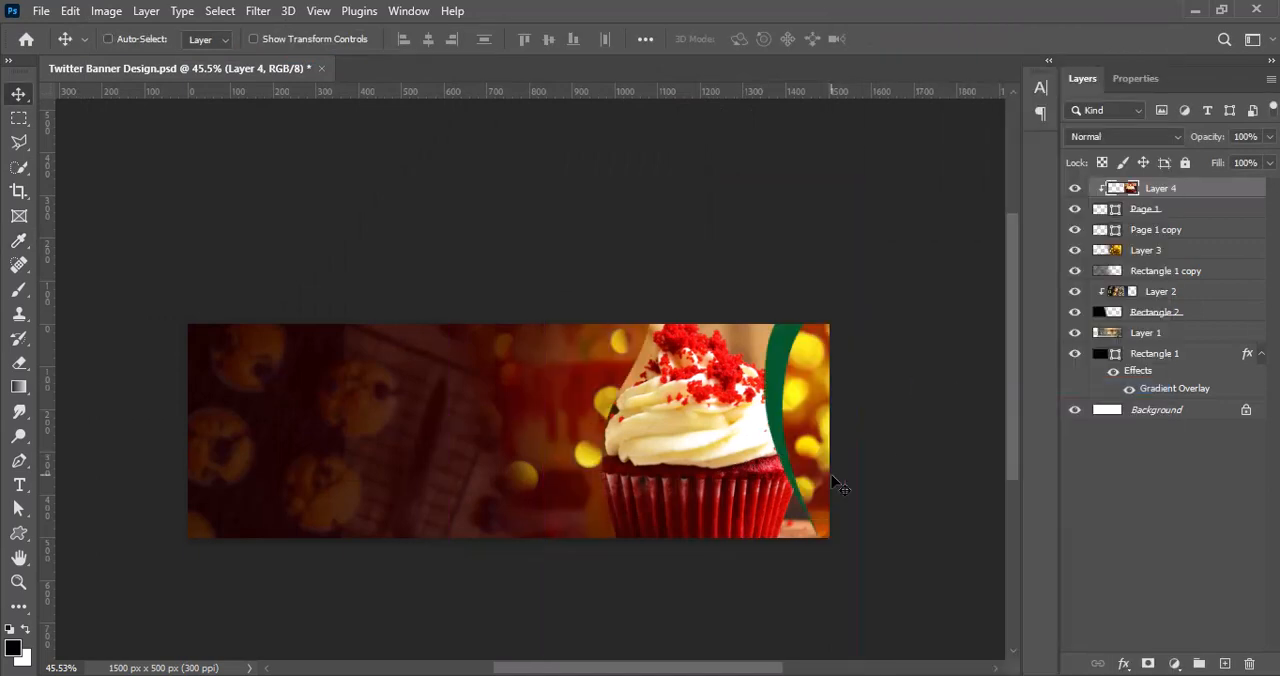
key("ctrl+t")
left_click_drag(544, 421, 583, 423)
left_click_drag(680, 452, 666, 452)
left_click_drag(846, 422, 810, 401)
left_click_drag(730, 468, 745, 455)
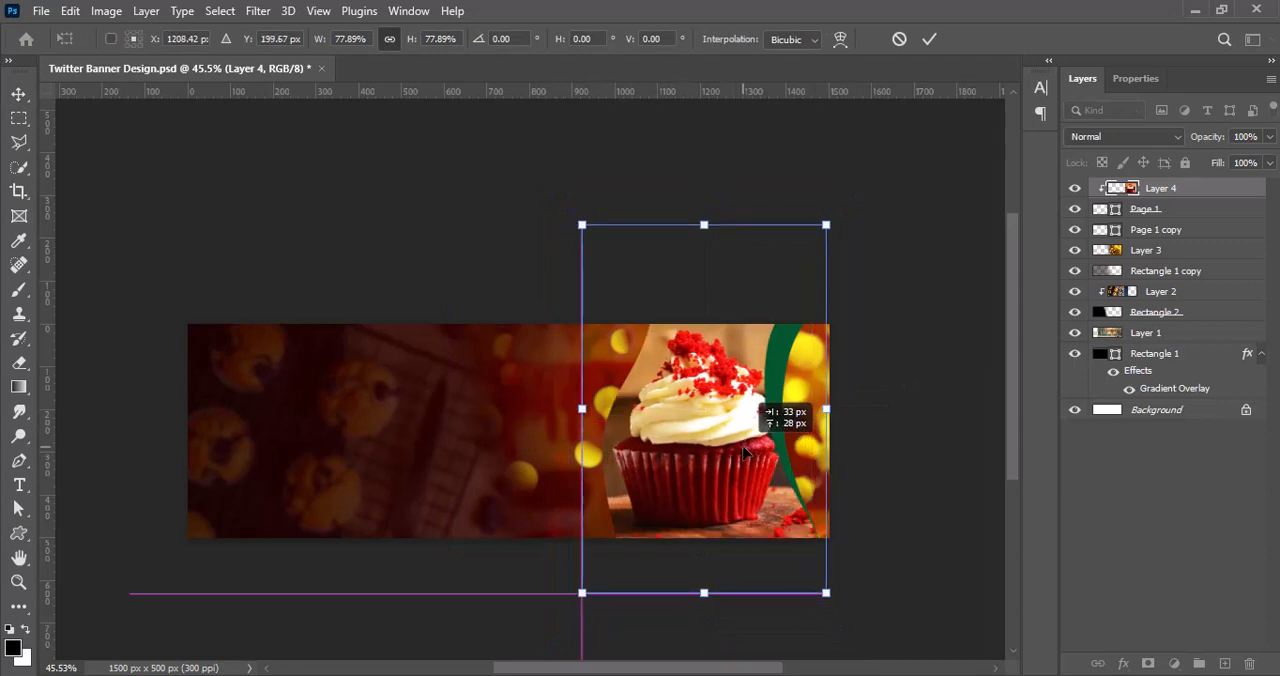
left_click(929, 39)
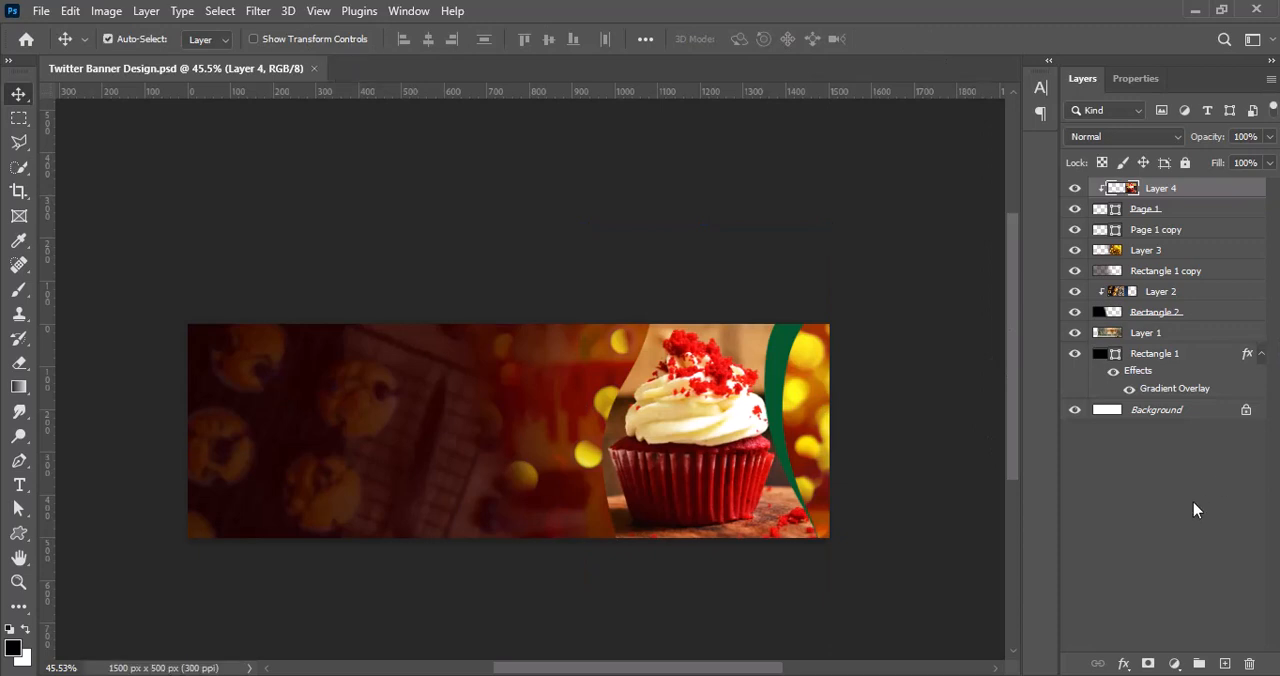
Step: Draw a black 317 × 183 px rectangle with 100 px radii on its top-right and bottom-left corners
left_click(1224, 664)
left_click(20, 536)
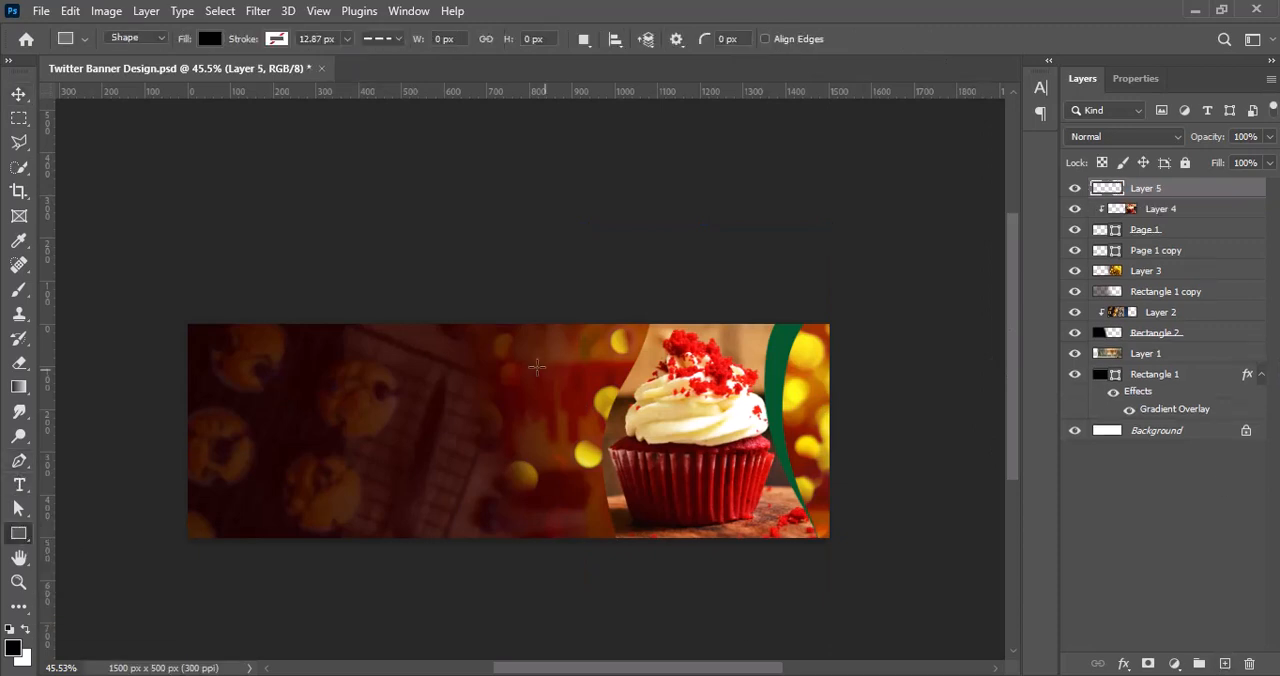
left_click_drag(537, 366, 672, 444)
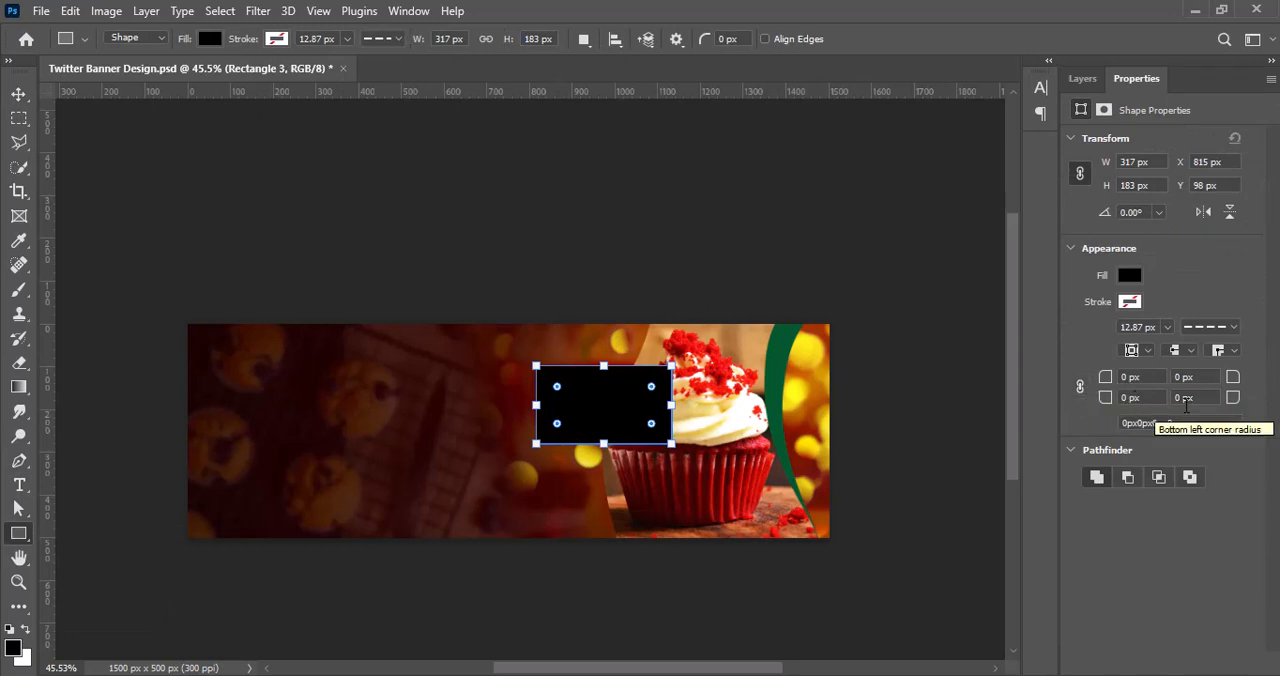
left_click(1128, 397)
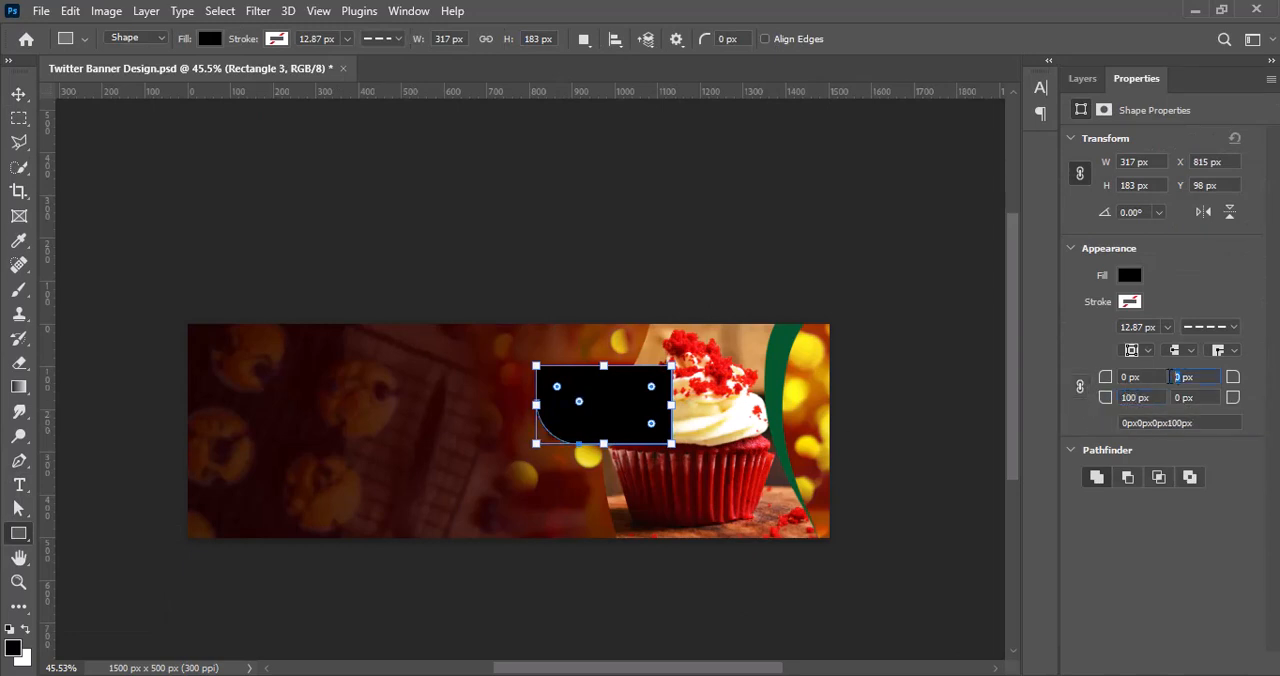
Step: Duplicate the rounded rectangle, mirror the copy horizontally, and arrange the two shapes diagonally over the cupcake
left_click(19, 95)
left_click_drag(622, 421, 744, 422)
key("ctrl+t")
right_click(751, 429)
left_click(790, 397)
key("Return")
Step: Draw a black circle on a new layer where the two rounded rectangles meet
left_click(1225, 664)
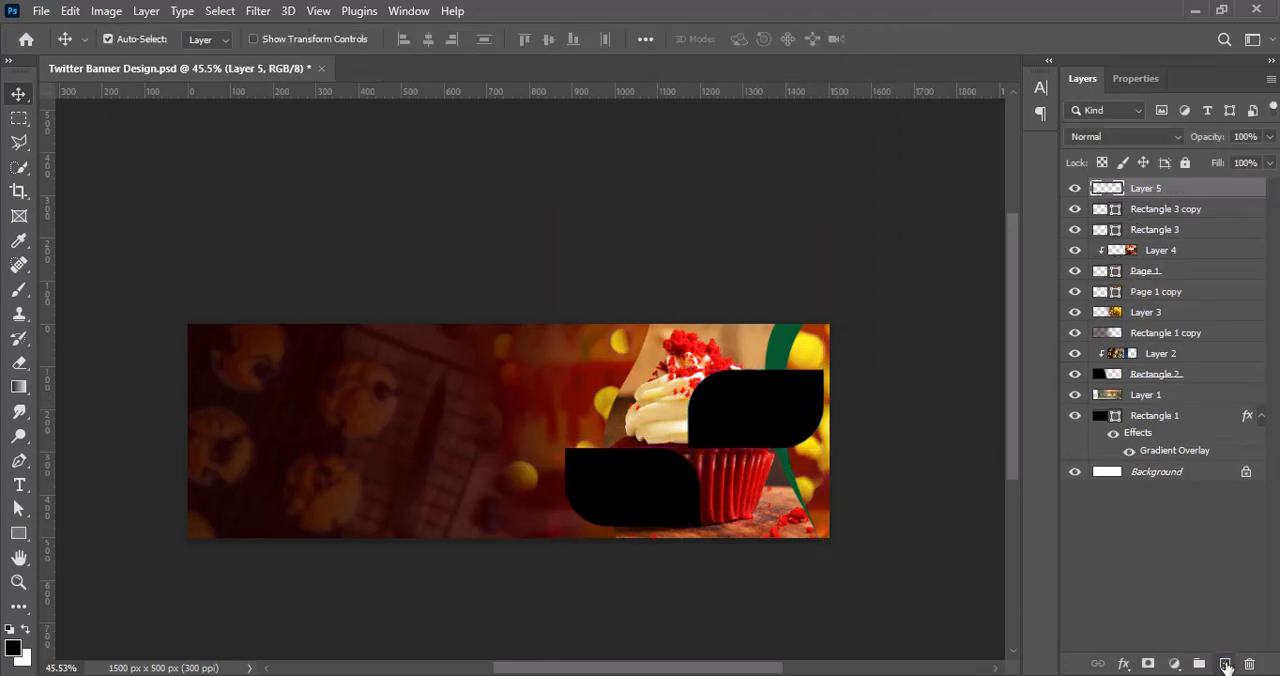
left_click(19, 535)
left_click_drag(648, 420, 727, 496)
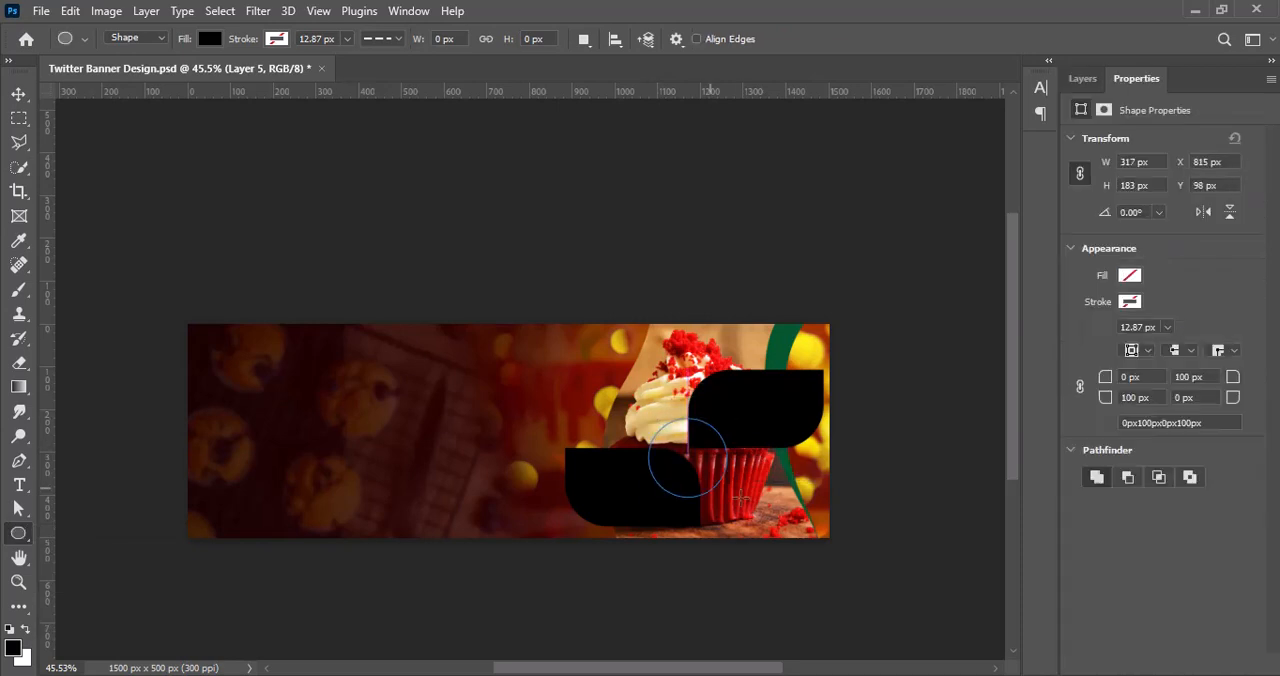
left_click(19, 94)
left_click(1086, 80)
left_click(1120, 530)
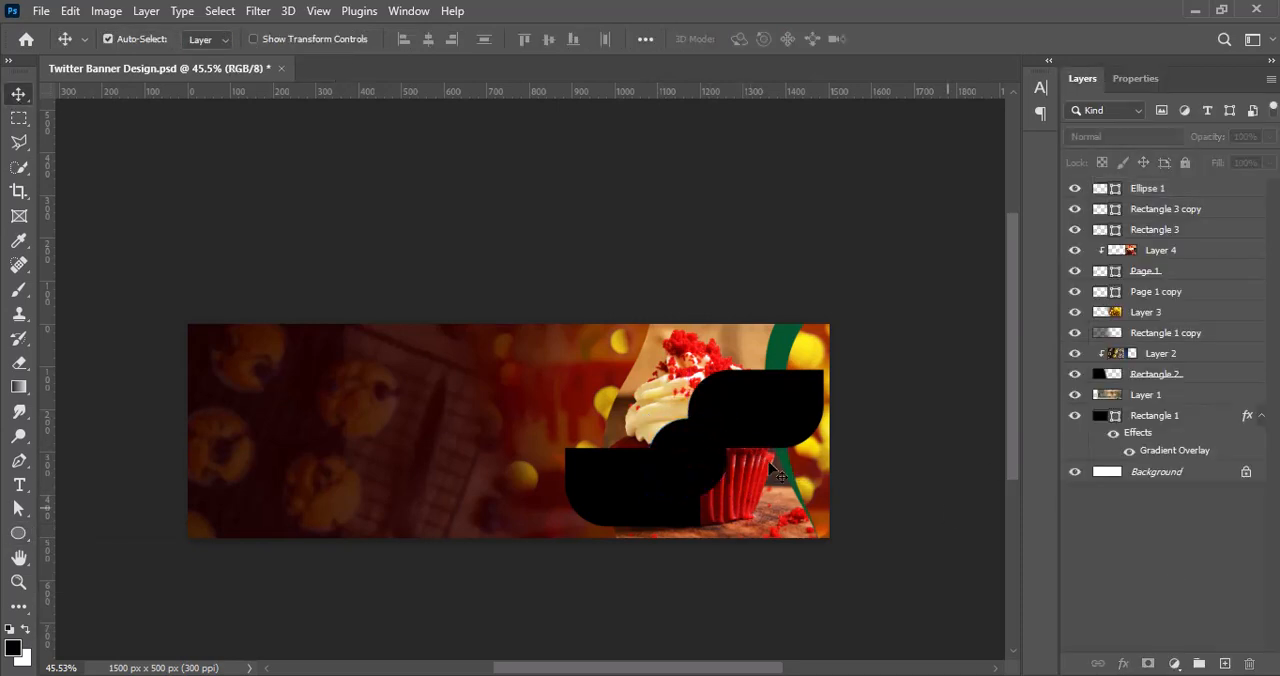
Step: Enlarge the black circle slightly and center it on the junction of the two rounded rectangles
left_click_drag(671, 458, 646, 406)
left_click(1172, 538)
left_click(694, 441)
key("ctrl+t")
key("Return")
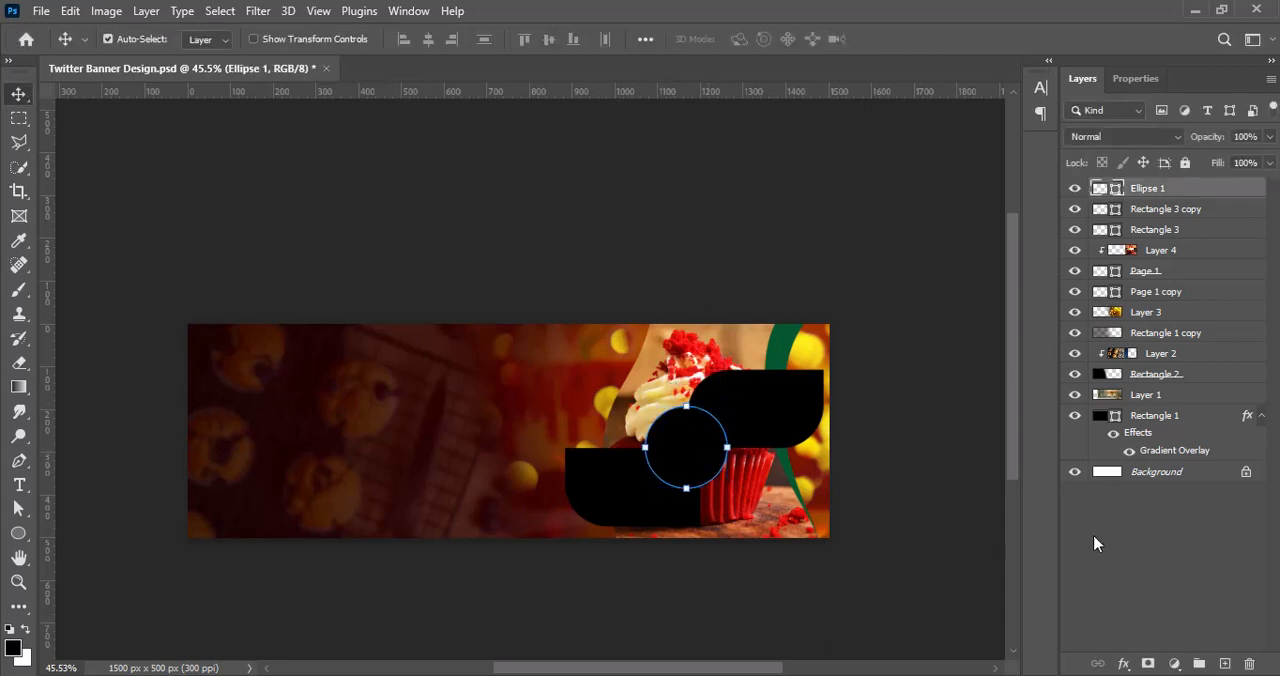
left_click(1094, 545)
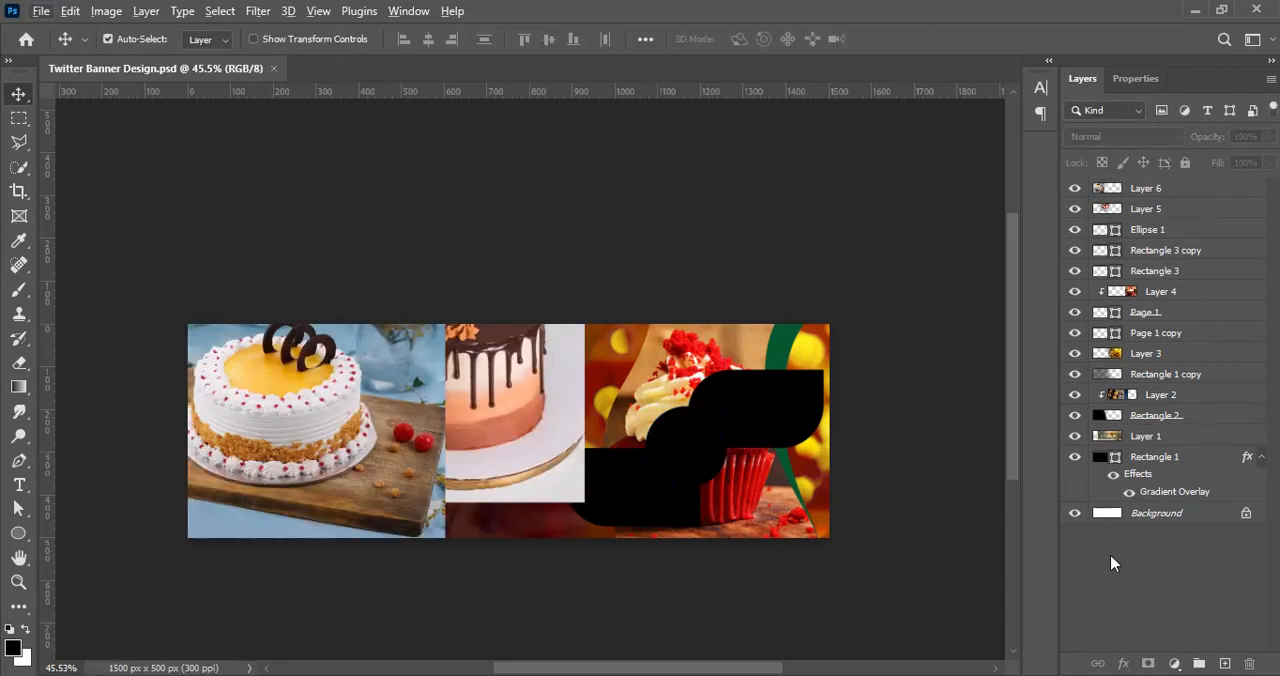
Step: Move the white frosted cake photo over the black shapes and set its vibrance to 100
left_click_drag(288, 470, 565, 470)
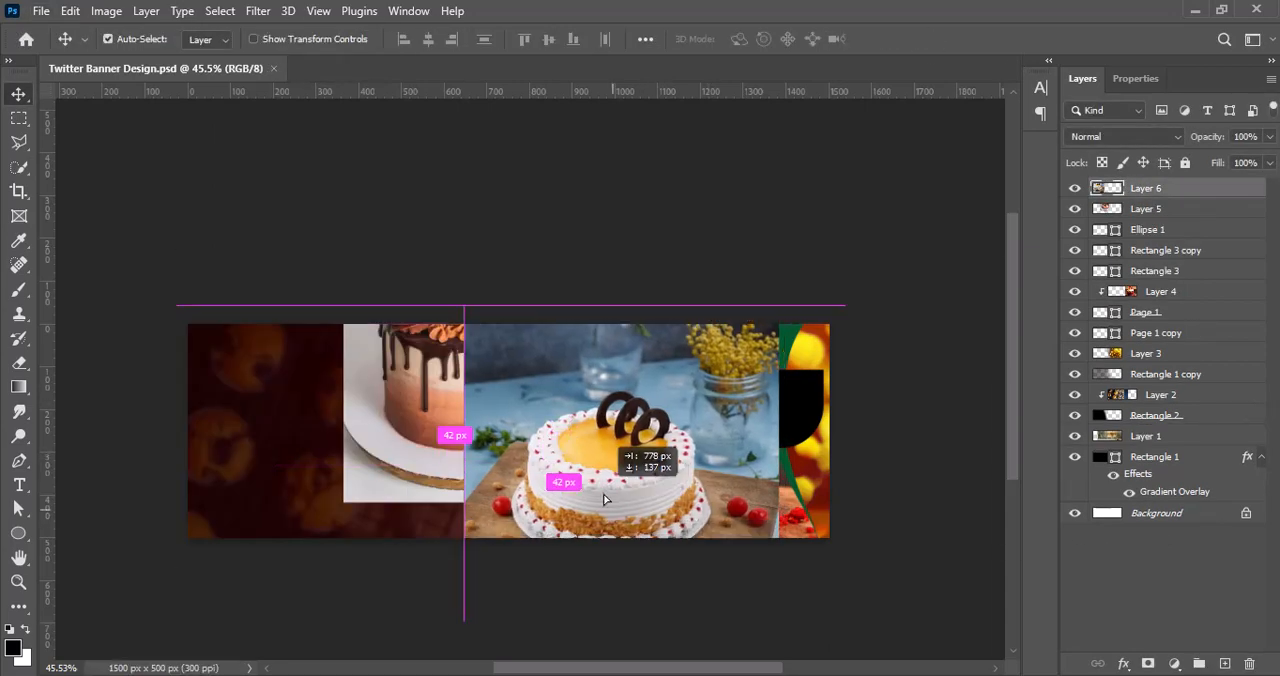
left_click(106, 11)
left_click(340, 148)
type("100")
left_click(668, 143)
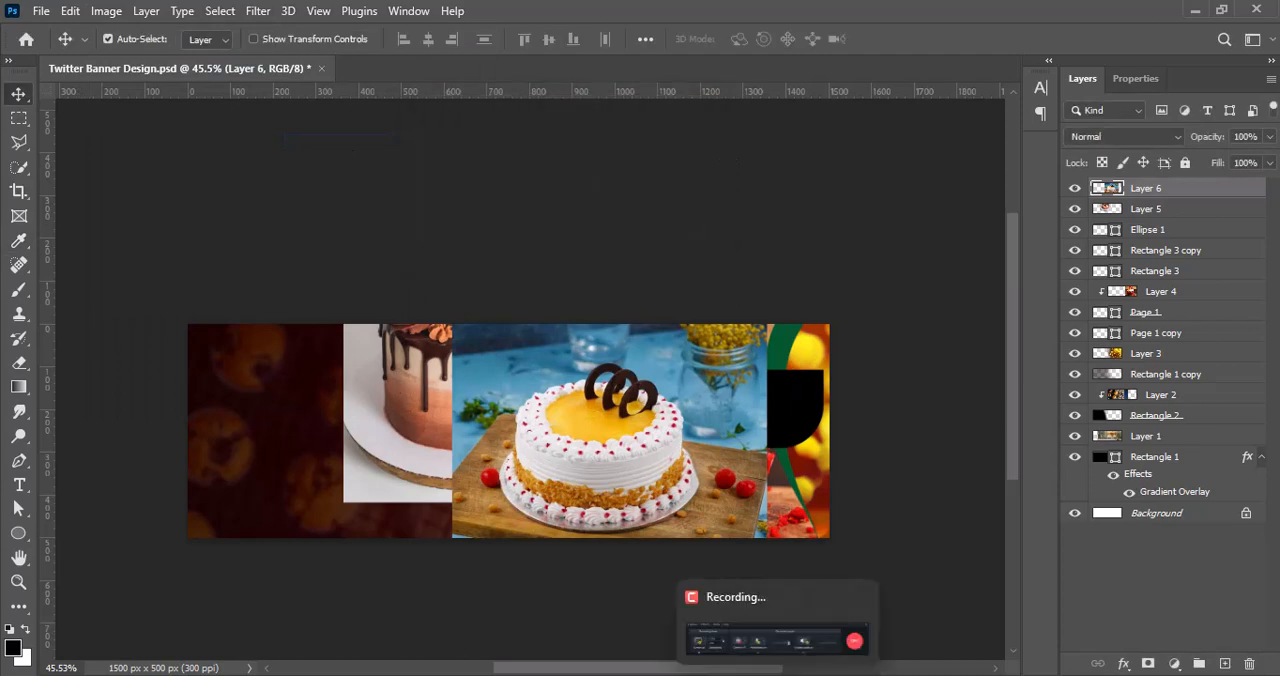
Step: Darken the white cake photo's midtones with a Curves point at input 130, output 115
left_click(106, 11)
mouse_move(140, 60)
left_click(373, 97)
left_click_drag(1060, 286, 1060, 298)
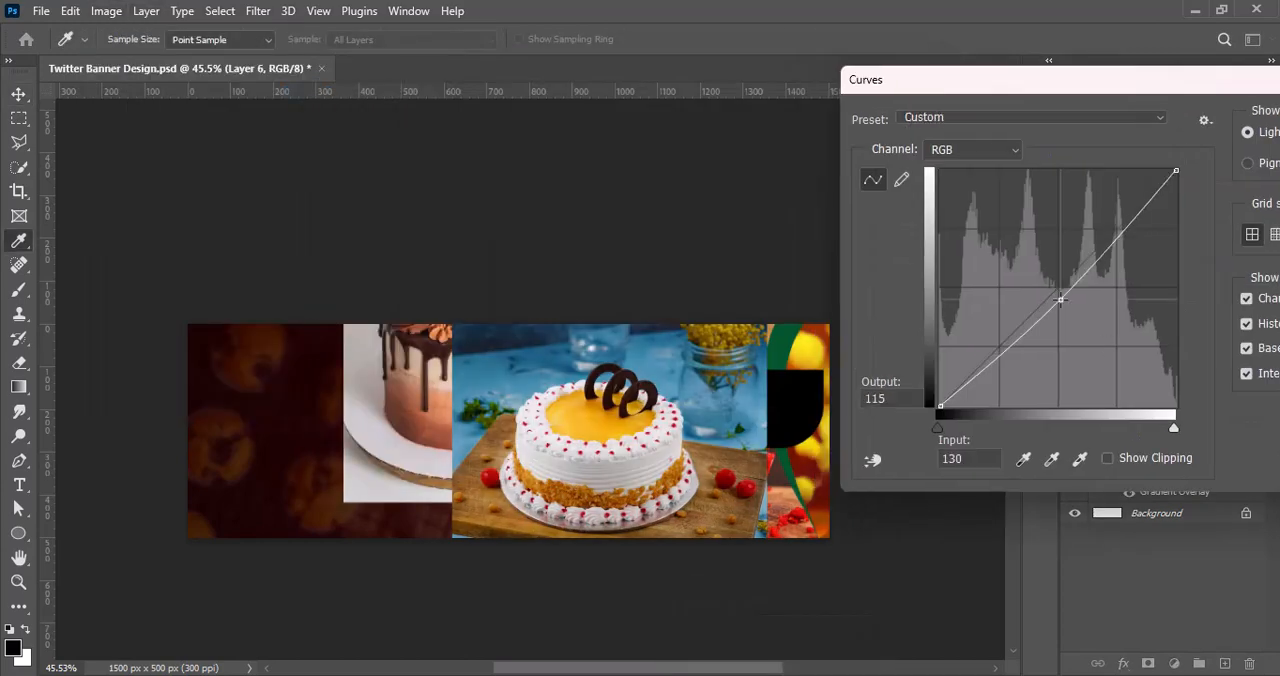
key("Return")
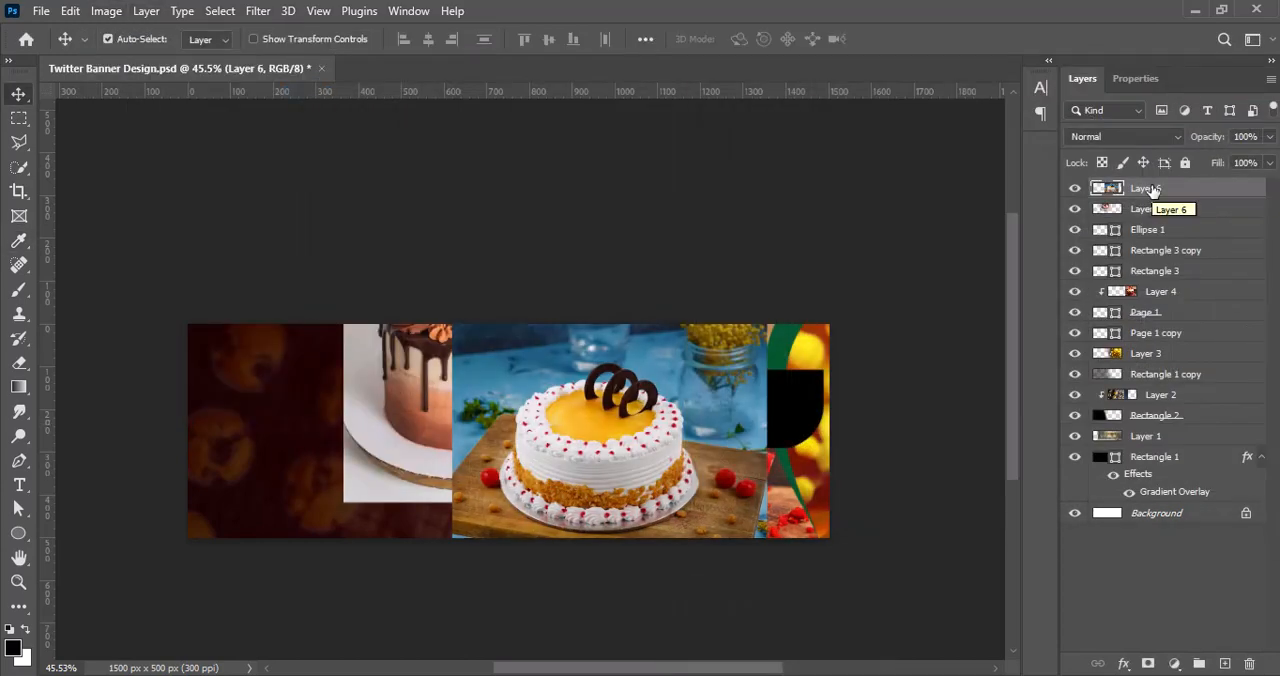
Step: Place the white cake photo's layer directly above Rectangle 3 copy and move the photo over that shape
left_click_drag(1167, 190, 1162, 240)
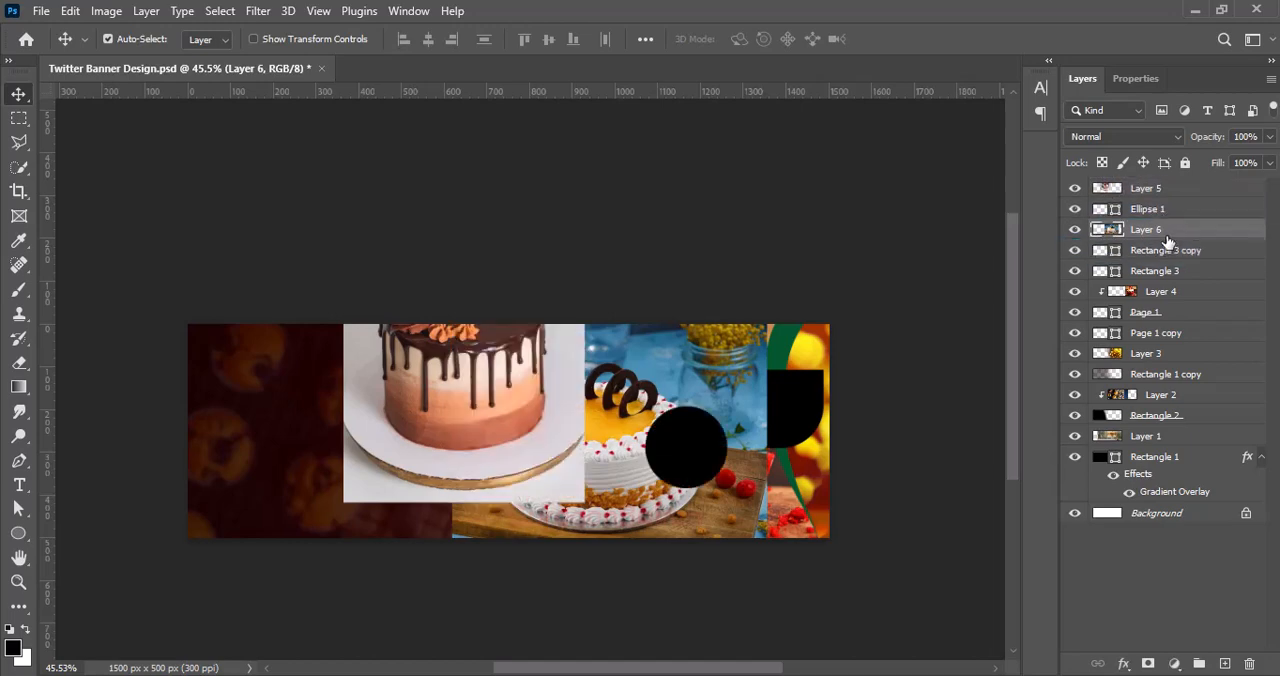
left_click_drag(683, 441, 744, 417)
key("ctrl+z")
key("ctrl+z")
Step: Clip the white cake photo to the upper rounded rectangle
right_click(1163, 248)
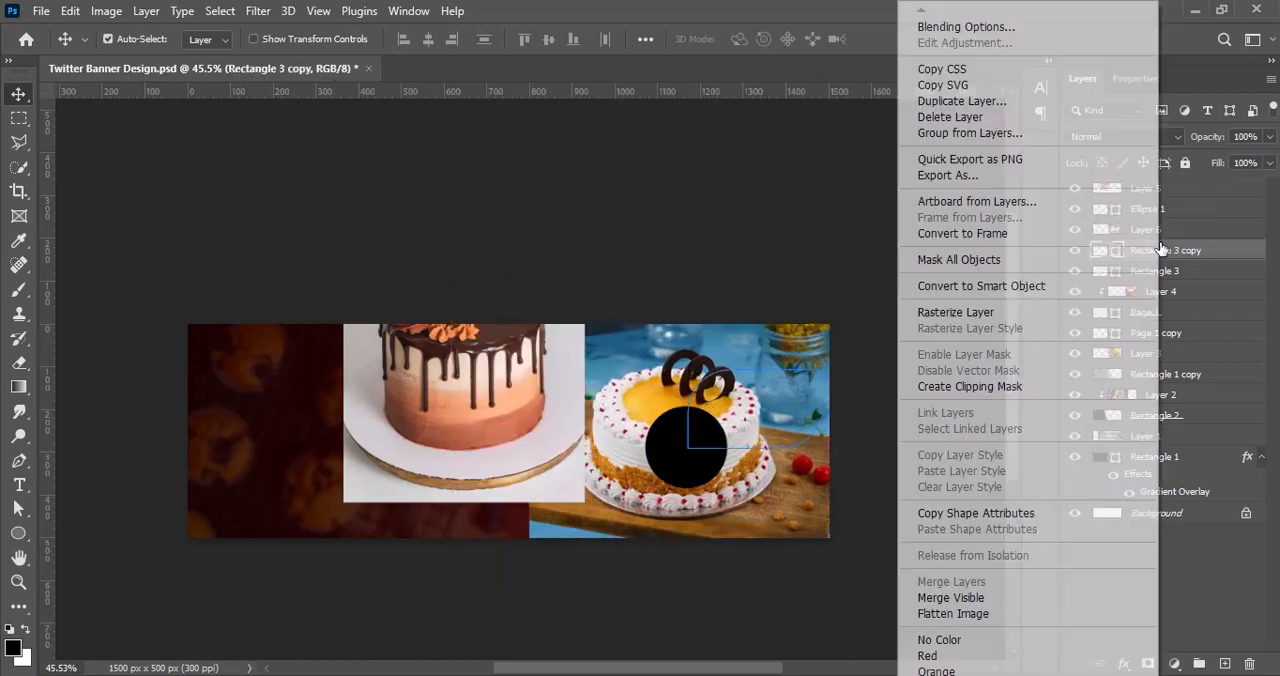
left_click(995, 397)
left_click(1150, 229)
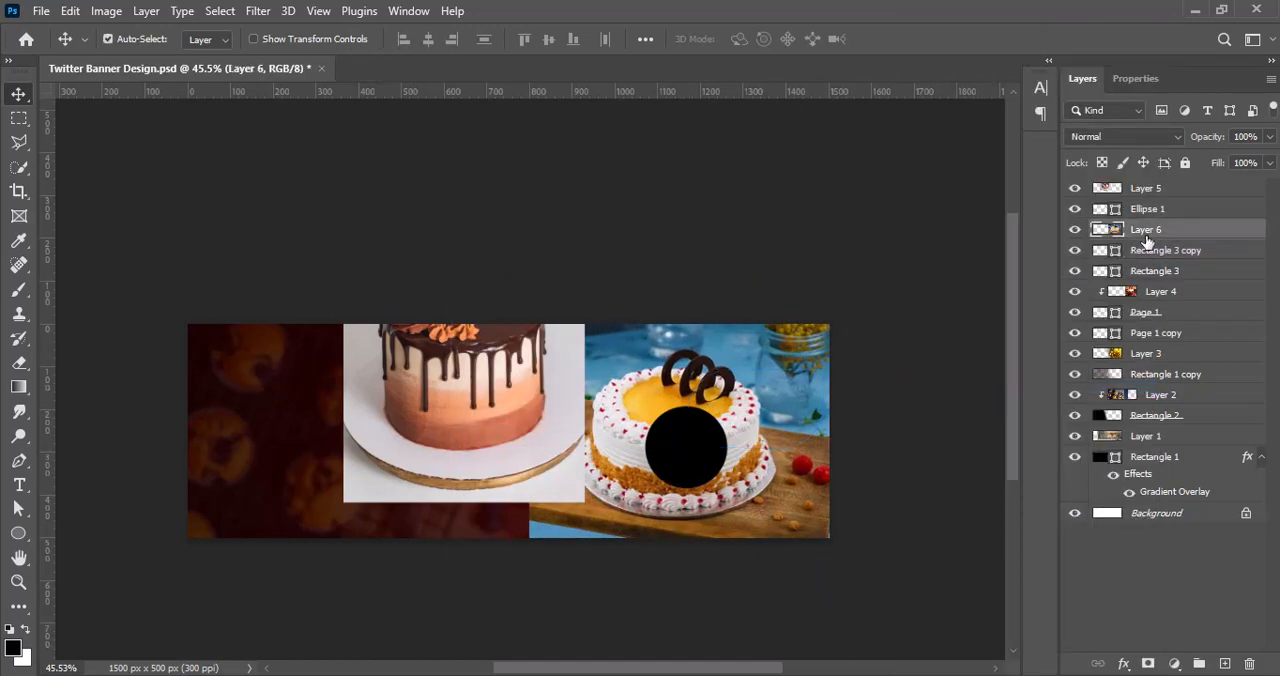
right_click(1150, 229)
left_click(986, 390)
Step: Scale down the clipped white cake photo and position the cake inside the upper rounded rectangle
key("ctrl+t")
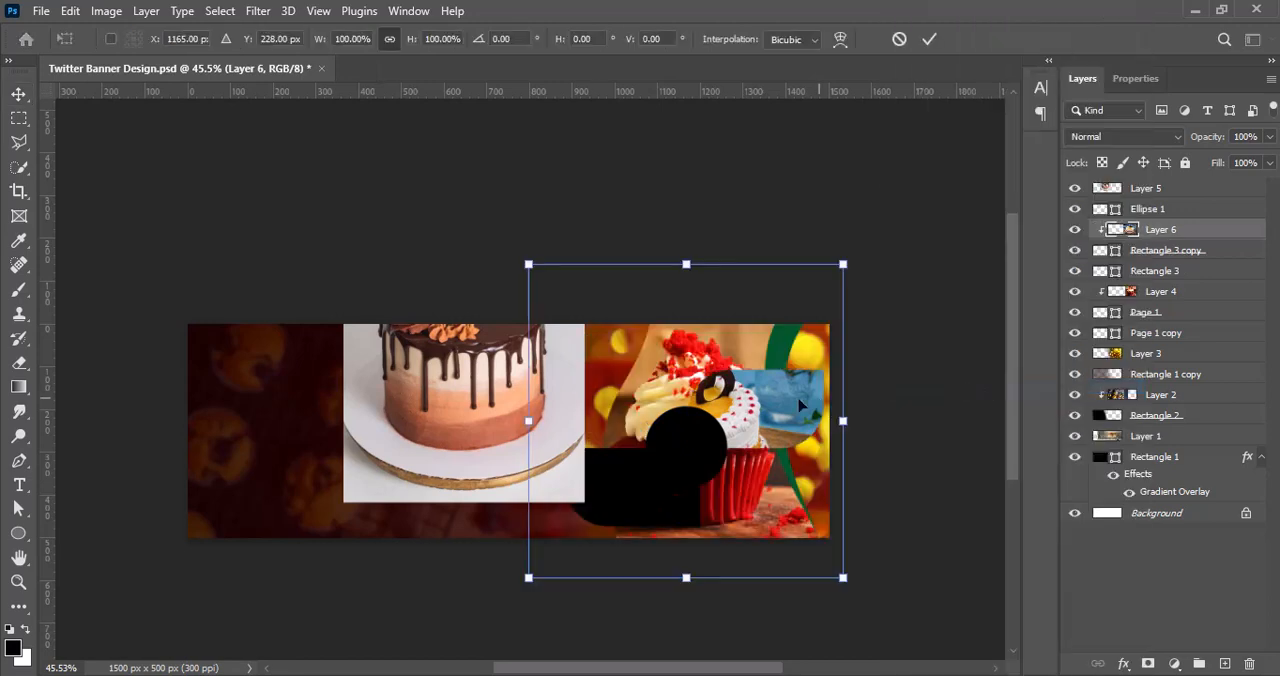
left_click_drag(529, 421, 687, 394)
left_click_drag(720, 398, 720, 380)
left_click_drag(759, 321, 759, 337)
left_click_drag(757, 410, 774, 394)
left_click(928, 41)
Step: Move the chocolate drip cake photo over the remaining black shapes and adjust its vibrance
left_click_drag(461, 391, 608, 427)
left_click(106, 11)
mouse_move(150, 62)
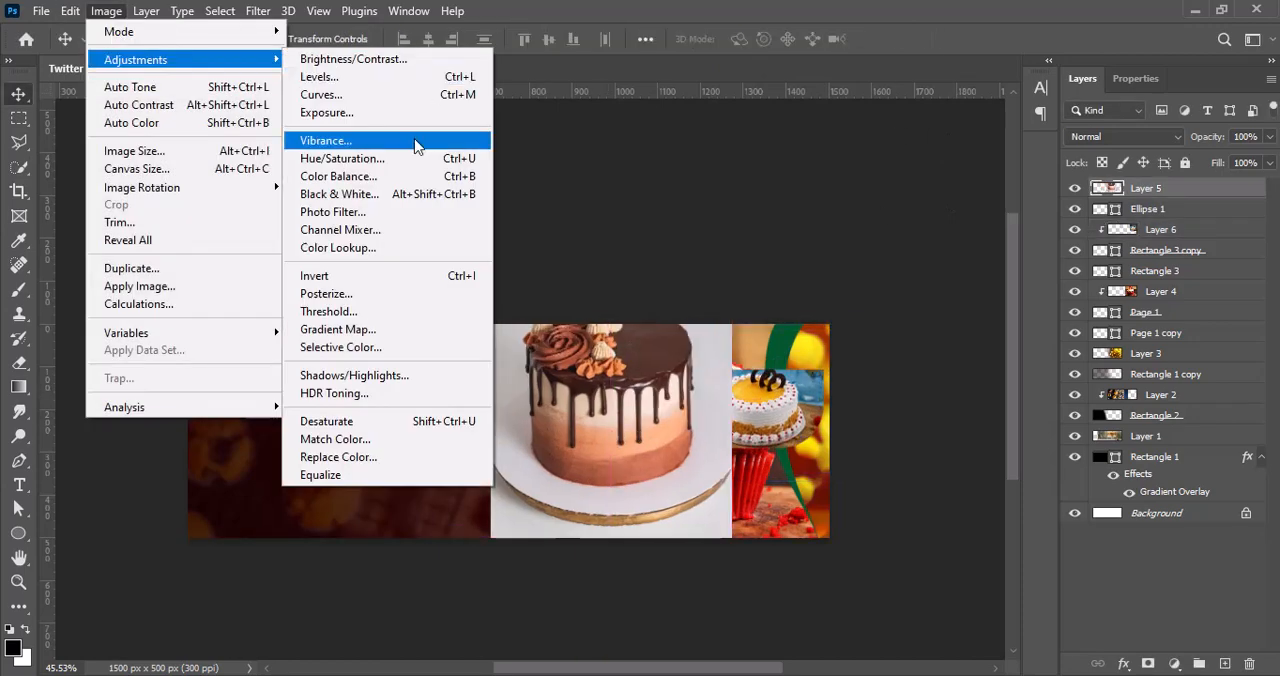
left_click(420, 140)
left_click(666, 140)
Step: Adjust the midtones of the chocolate drip cake photo with a slight Curves change
left_click(106, 11)
left_click(378, 97)
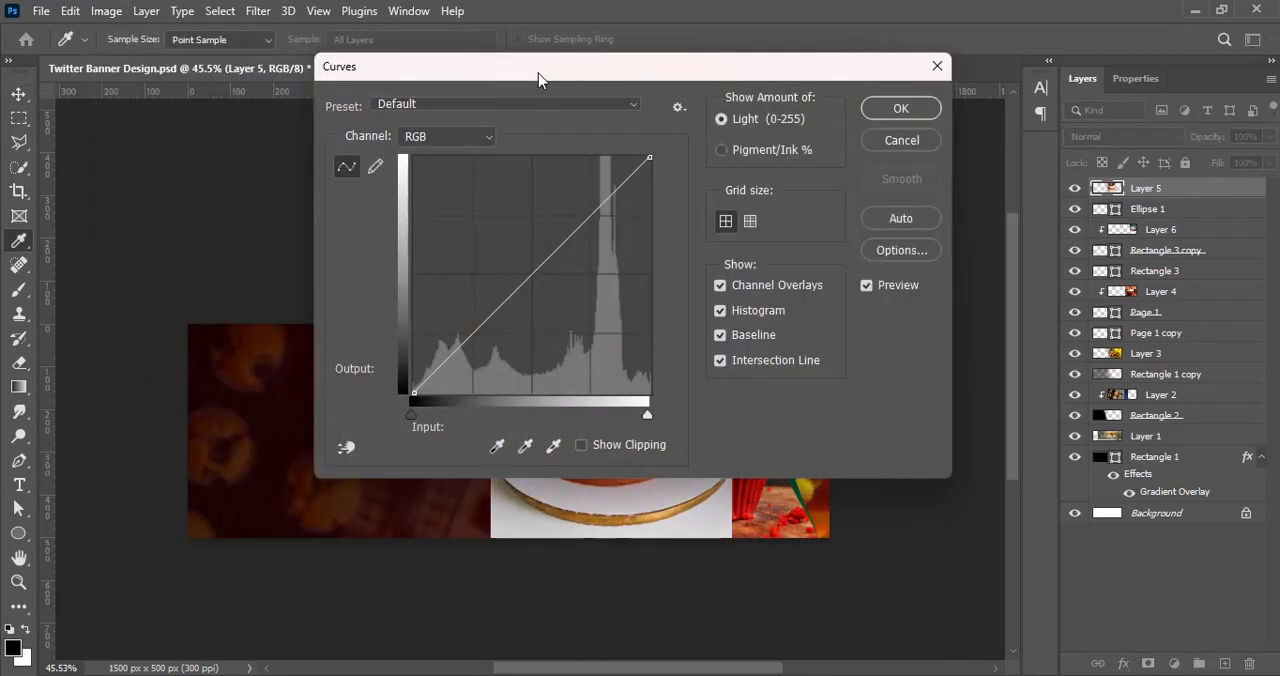
left_click_drag(537, 73, 891, 73)
left_click_drag(884, 280, 883, 301)
left_click(1250, 109)
Step: Place the chocolate drip cake layer directly above Rectangle 3 and clip the photo to that shape
left_click_drag(1172, 189, 1175, 260)
right_click(1172, 257)
left_click(994, 389)
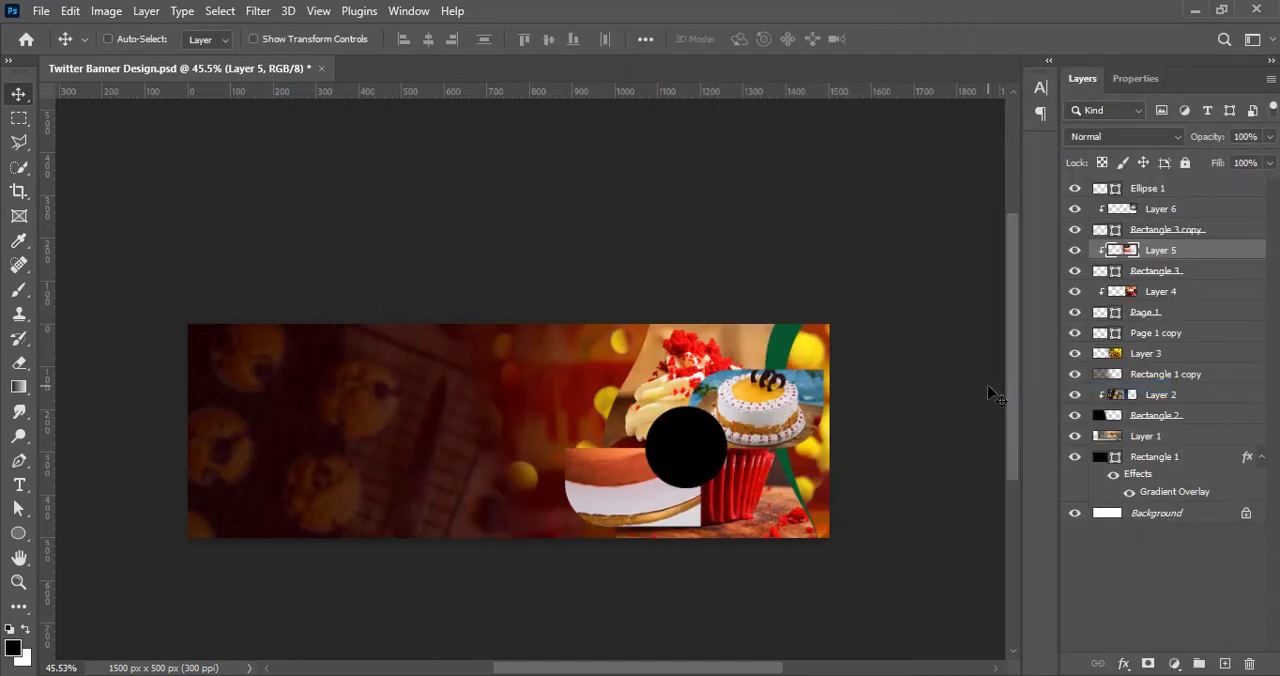
Step: Scale down the clipped chocolate drip cake photo and position the cake inside the lower rounded rectangle
key("ctrl+t")
left_click_drag(611, 238, 611, 358)
left_click_drag(602, 480, 622, 523)
left_click(928, 40)
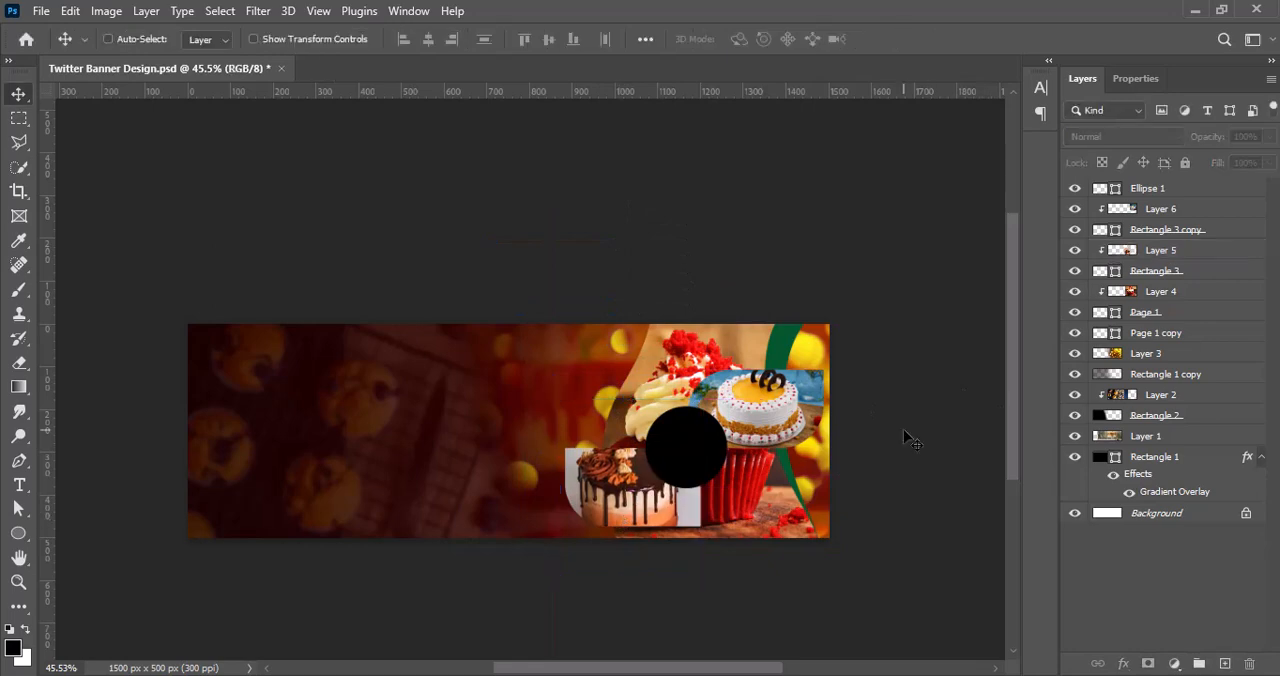
Step: Add a 7 px outside stroke in golden yellow to Rectangle 3, the shape framing the chocolate drip cake
right_click(1178, 271)
left_click(1068, 280)
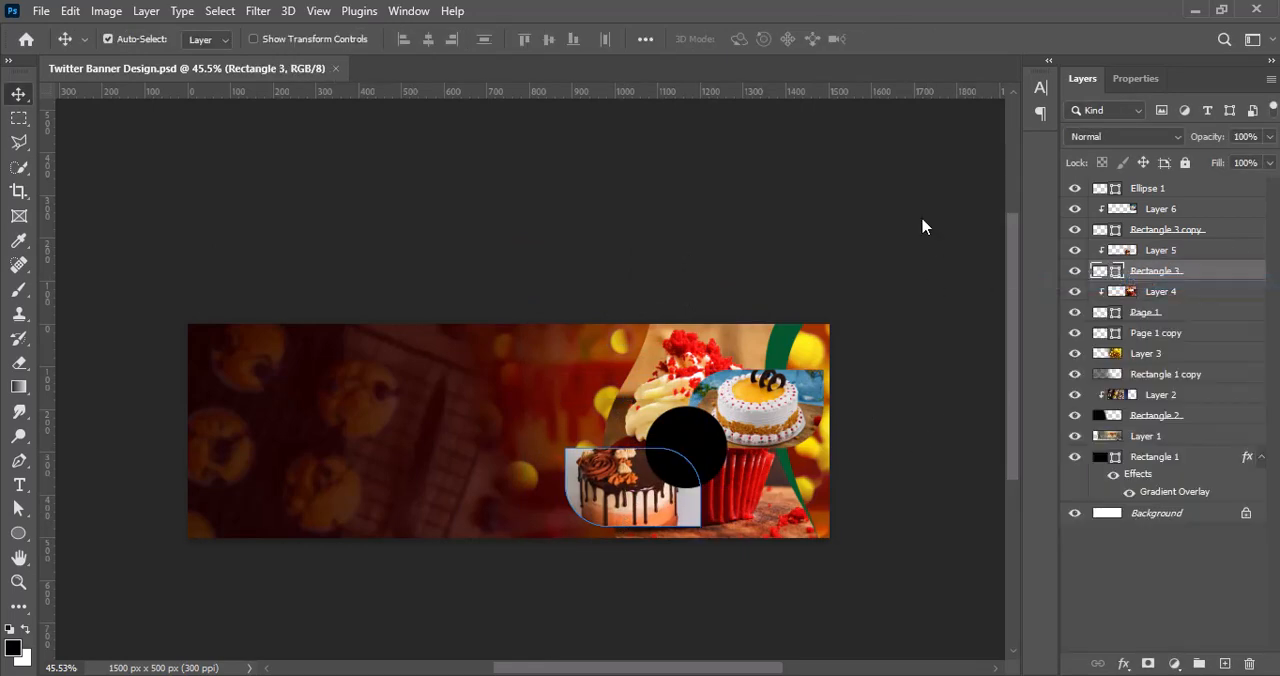
left_click_drag(935, 18, 955, 24)
left_click(711, 201)
left_click(1000, 248)
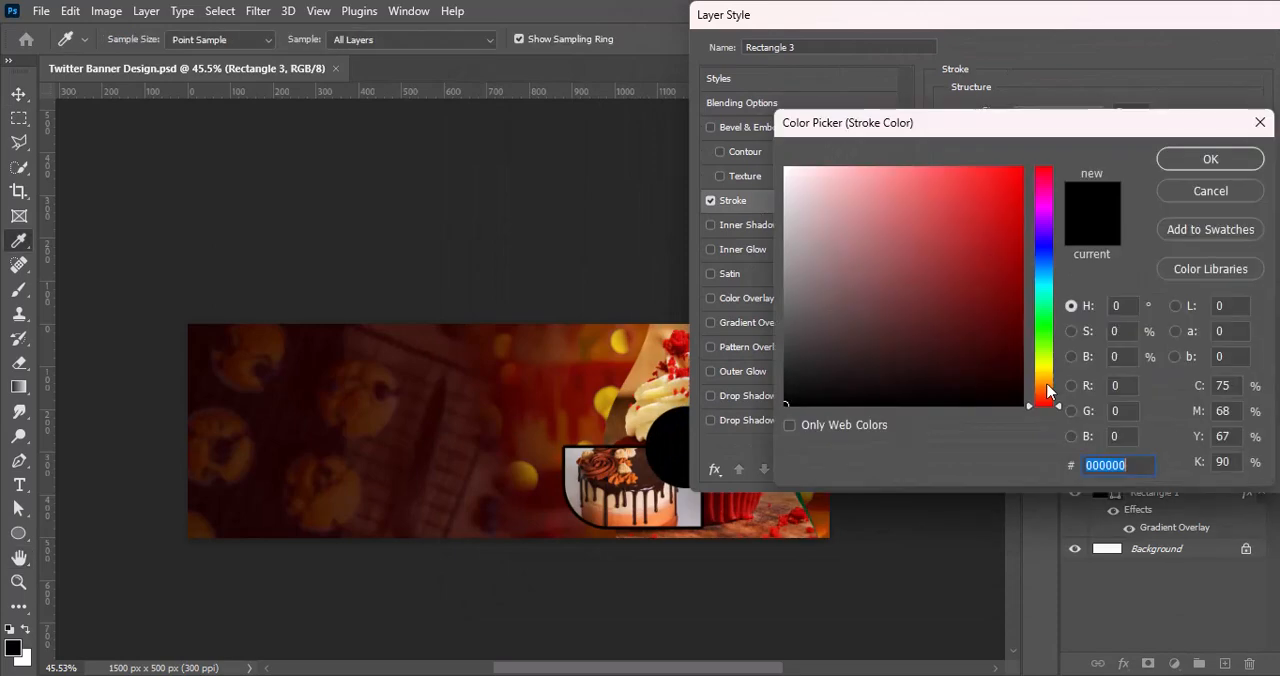
left_click(1044, 386)
left_click_drag(1044, 386, 1044, 375)
left_click_drag(1007, 188, 1024, 167)
left_click(1226, 158)
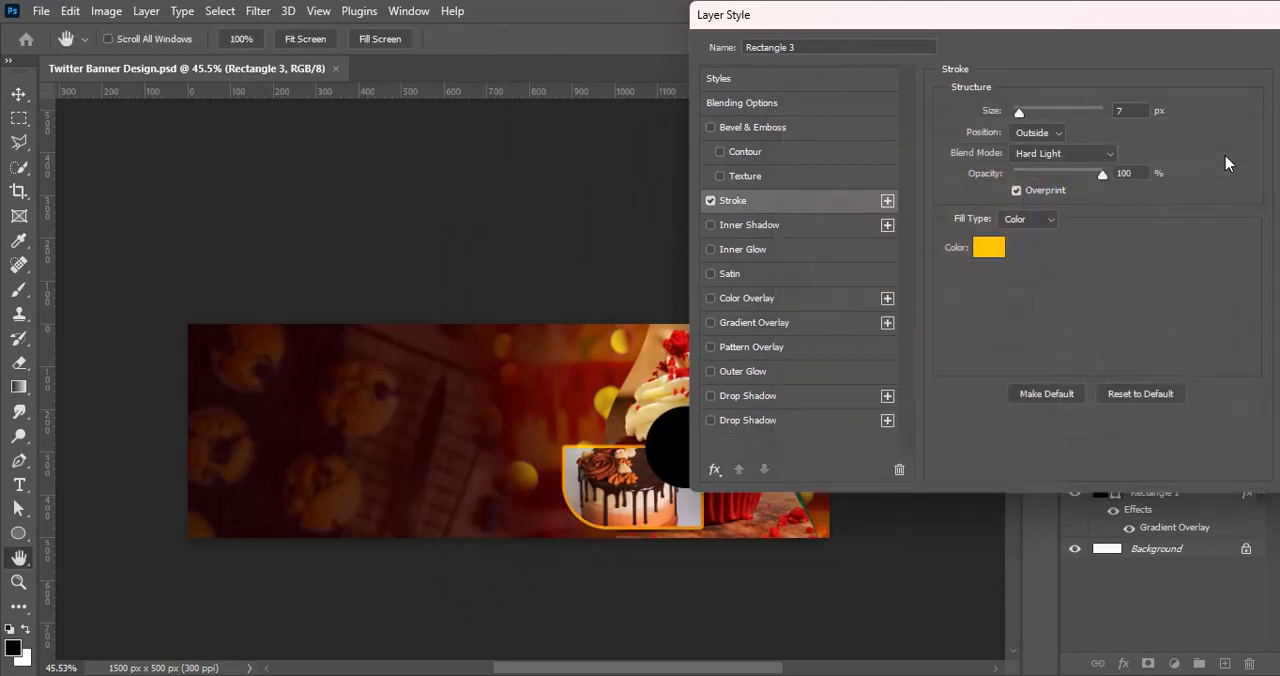
left_click_drag(1074, 18, 841, 67)
left_click(1108, 101)
Step: Add the same 7 px golden yellow stroke to Rectangle 3 copy, the shape framing the white cake
right_click(1150, 231)
left_click(1083, 243)
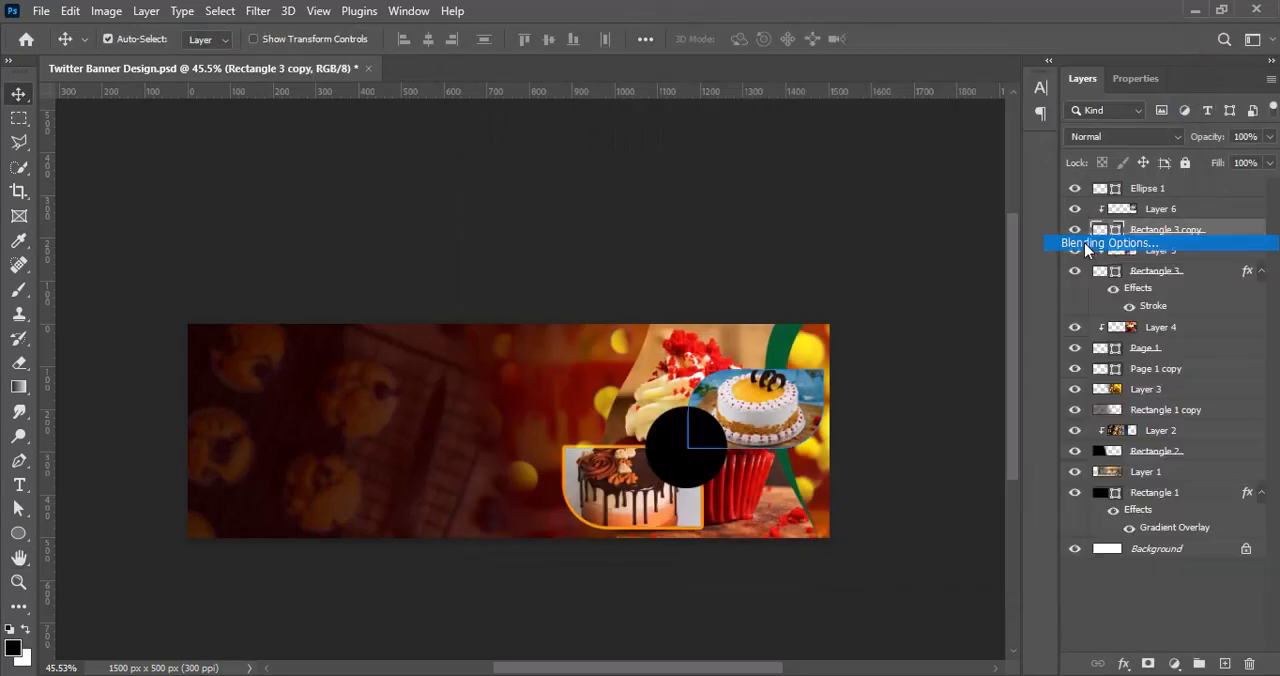
left_click(477, 250)
left_click(1111, 101)
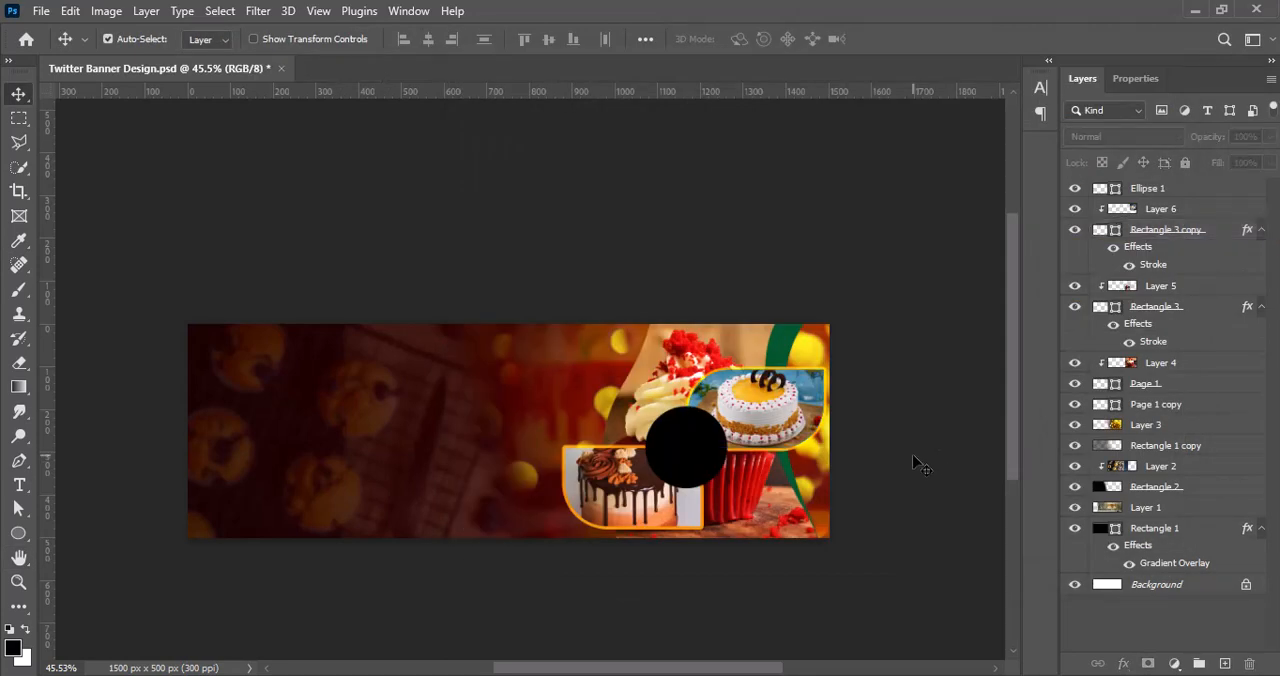
Step: Paste the yellow and cream cake photo, move it over the black circle and adjust its vibrance
key("ctrl+v")
left_click_drag(590, 490, 736, 490)
left_click(106, 11)
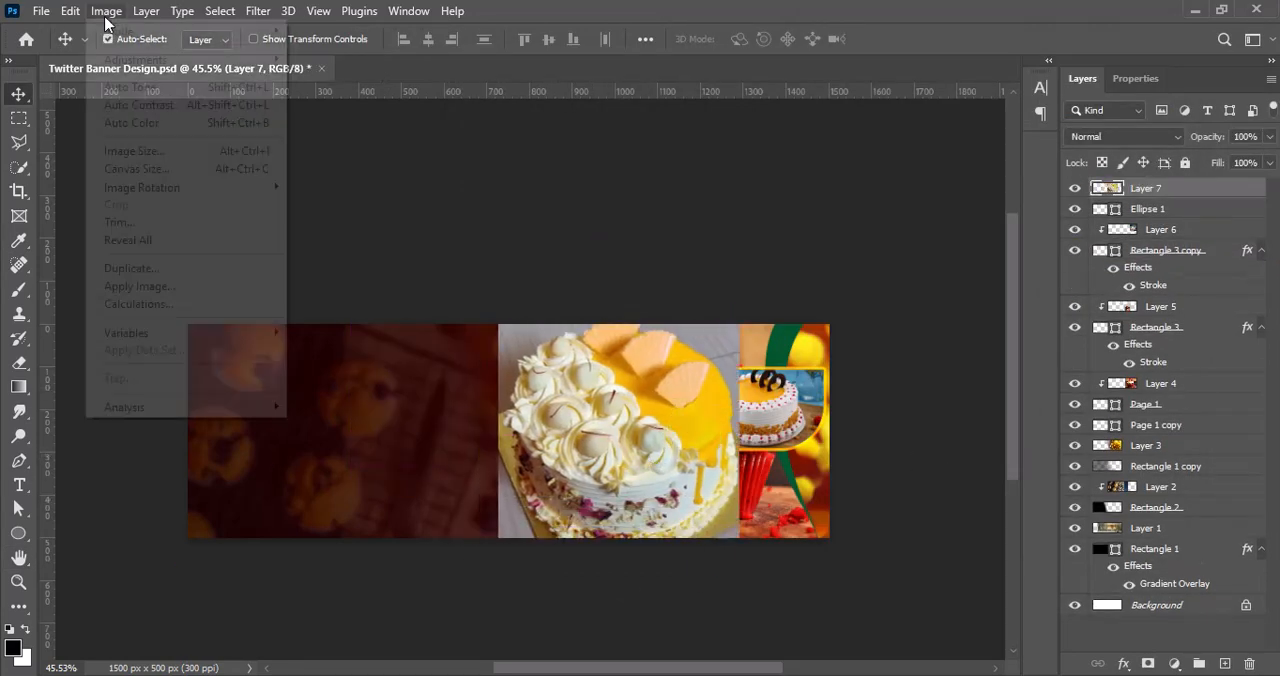
mouse_move(200, 59)
left_click(322, 140)
left_click(690, 166)
Step: Adjust the midtones of the yellow and cream cake photo slightly with Curves
left_click(106, 11)
mouse_move(90, 60)
left_click(321, 94)
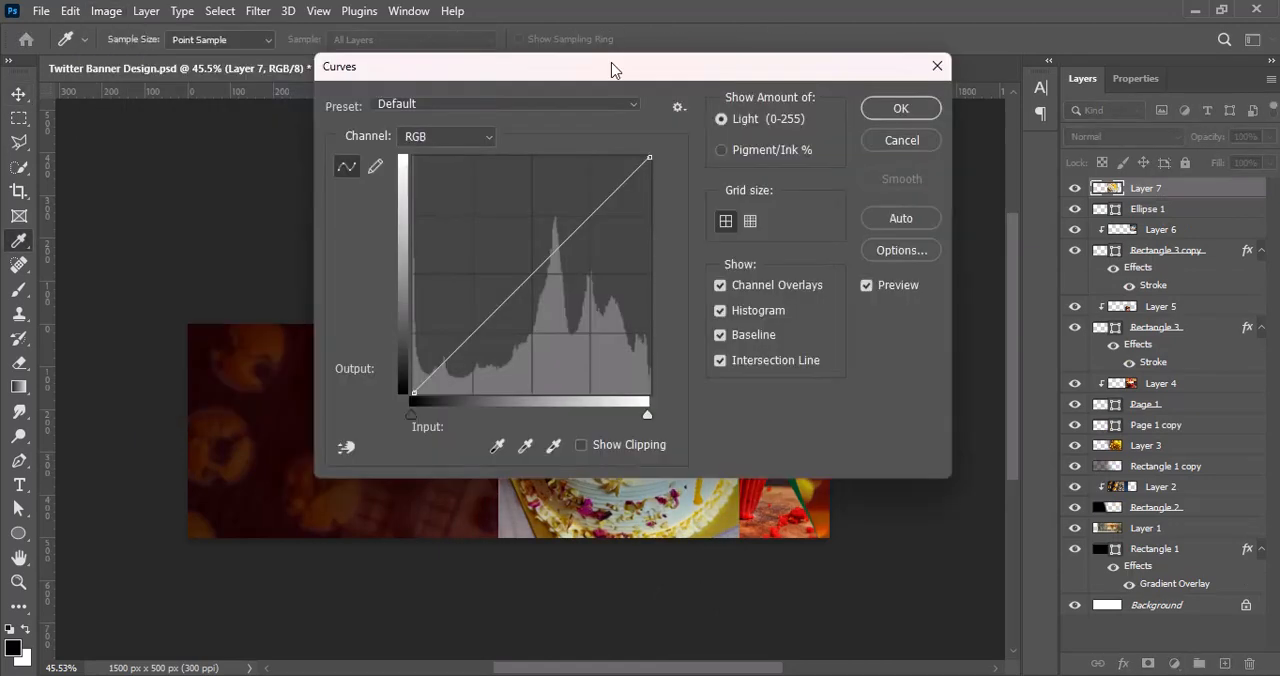
left_click_drag(609, 63, 220, 36)
left_click_drag(140, 244, 140, 260)
left_click(509, 77)
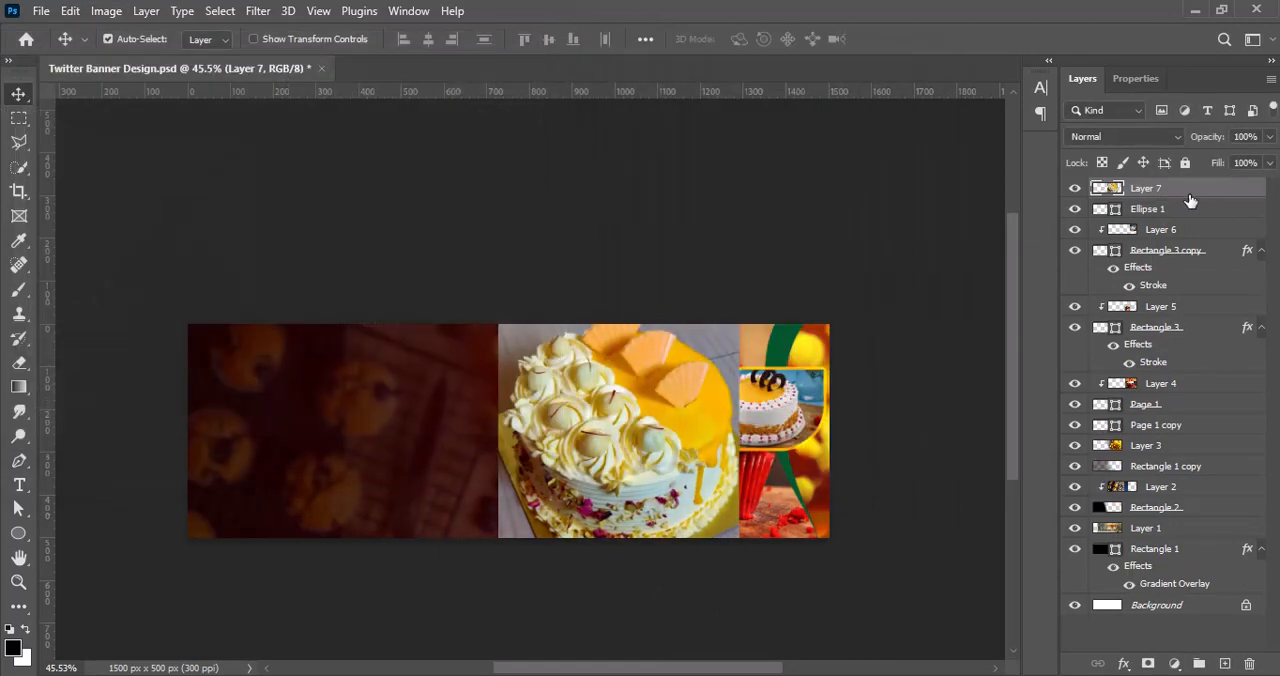
Step: Clip the yellow and cream cake photo to the Ellipse 1 circle
right_click(1185, 190)
left_click(1026, 285)
right_click(1157, 196)
left_click(998, 388)
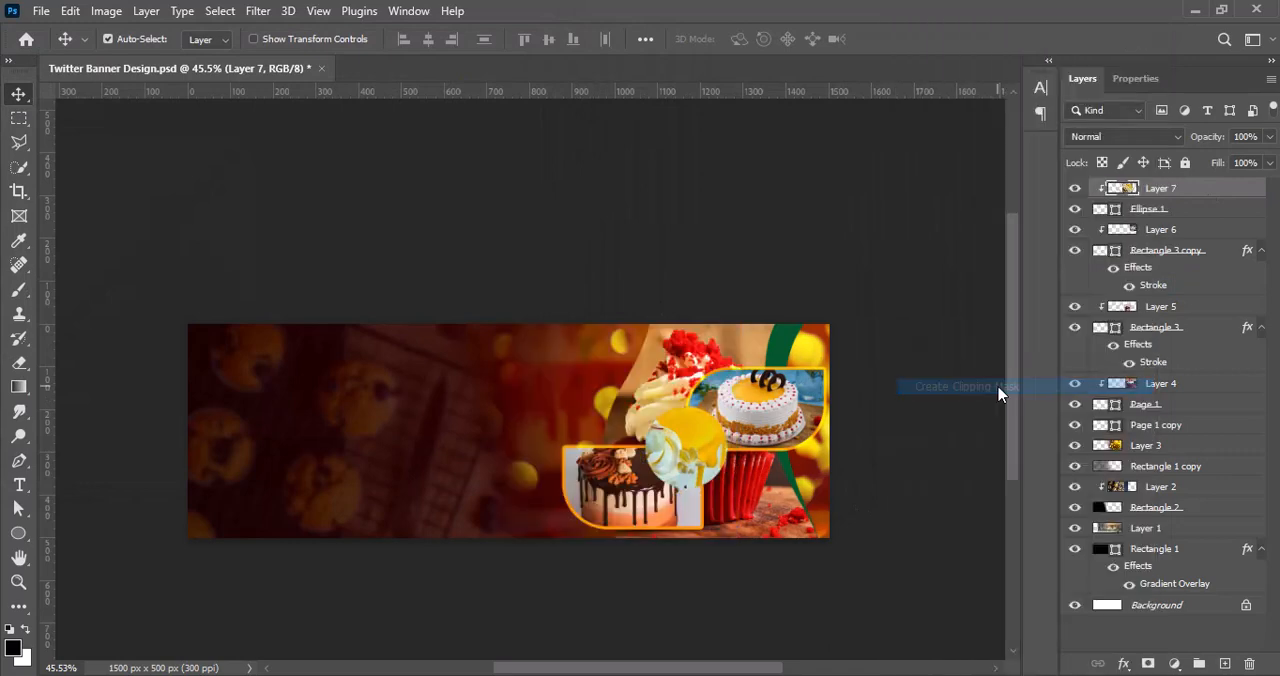
Step: Scale down the clipped yellow and cream cake photo and position the cake inside the circle
key("ctrl+t")
left_click_drag(490, 438, 672, 440)
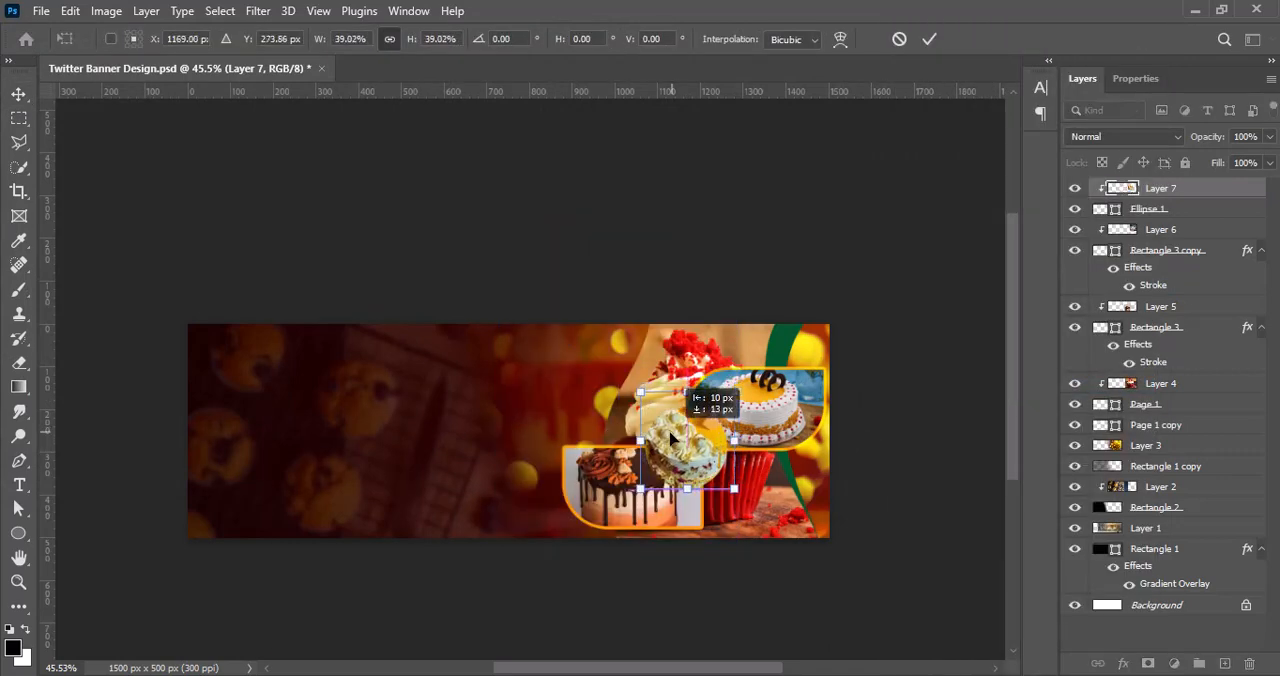
left_click_drag(690, 393, 691, 399)
key("Return")
Step: Add a 7 px outside stroke in dark maroon 4f0023 to the Ellipse 1 circle and save the document
right_click(1150, 209)
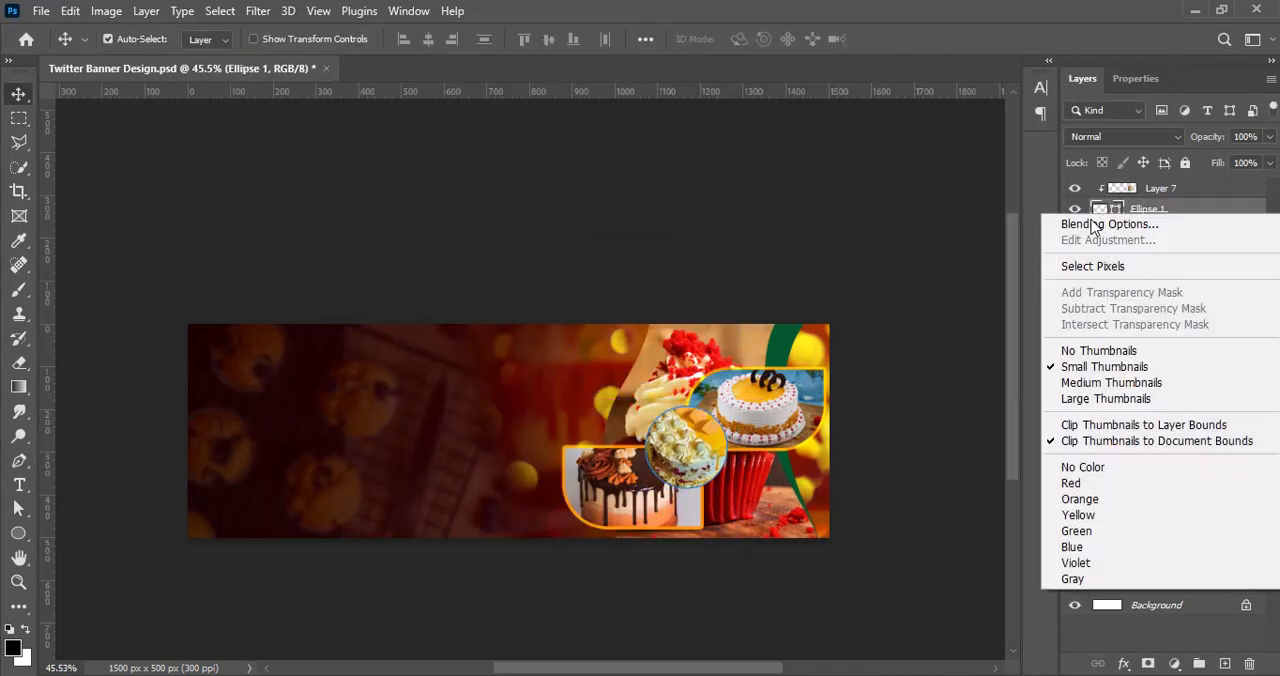
left_click(1110, 221)
left_click(855, 219)
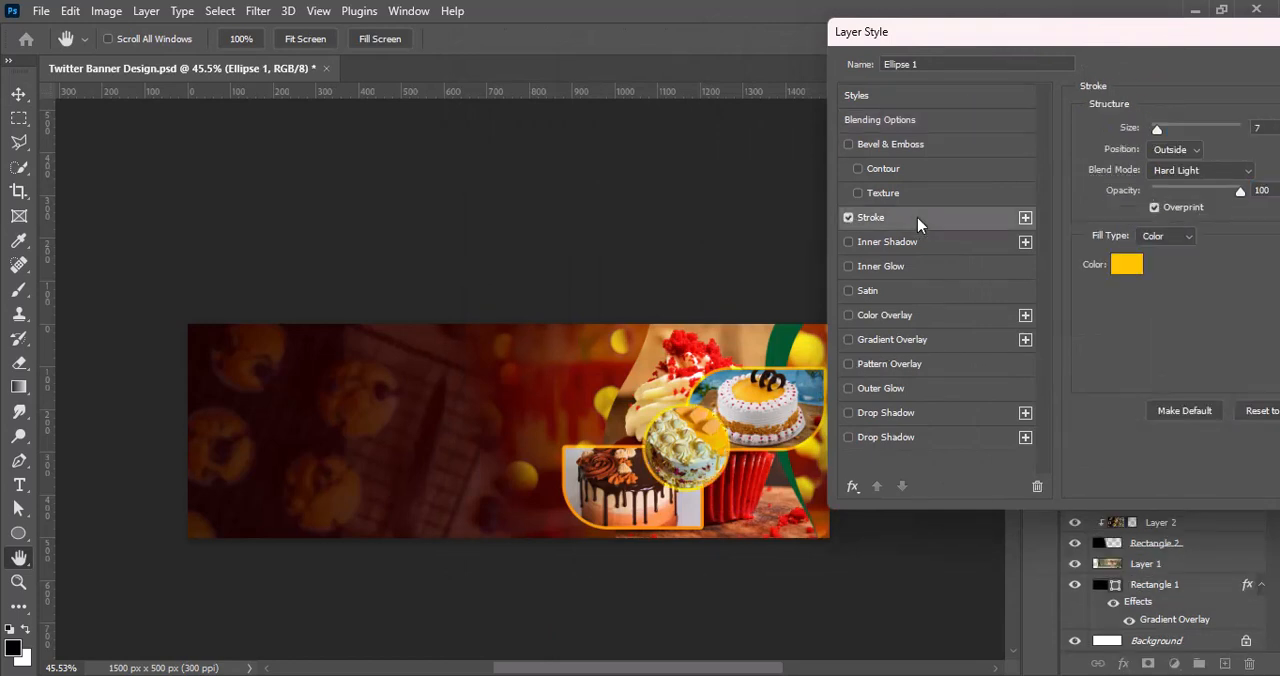
left_click(1126, 265)
left_click_drag(1052, 388, 1051, 409)
left_click_drag(1019, 305, 1021, 354)
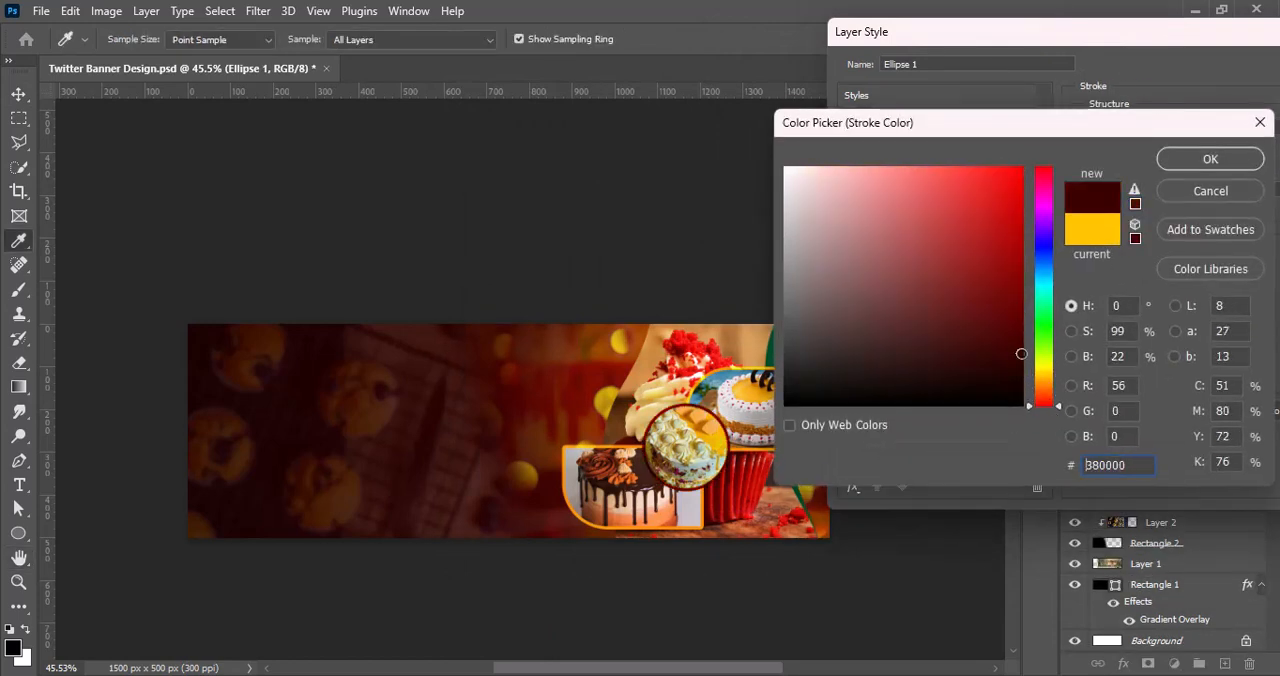
left_click_drag(1049, 406, 1048, 192)
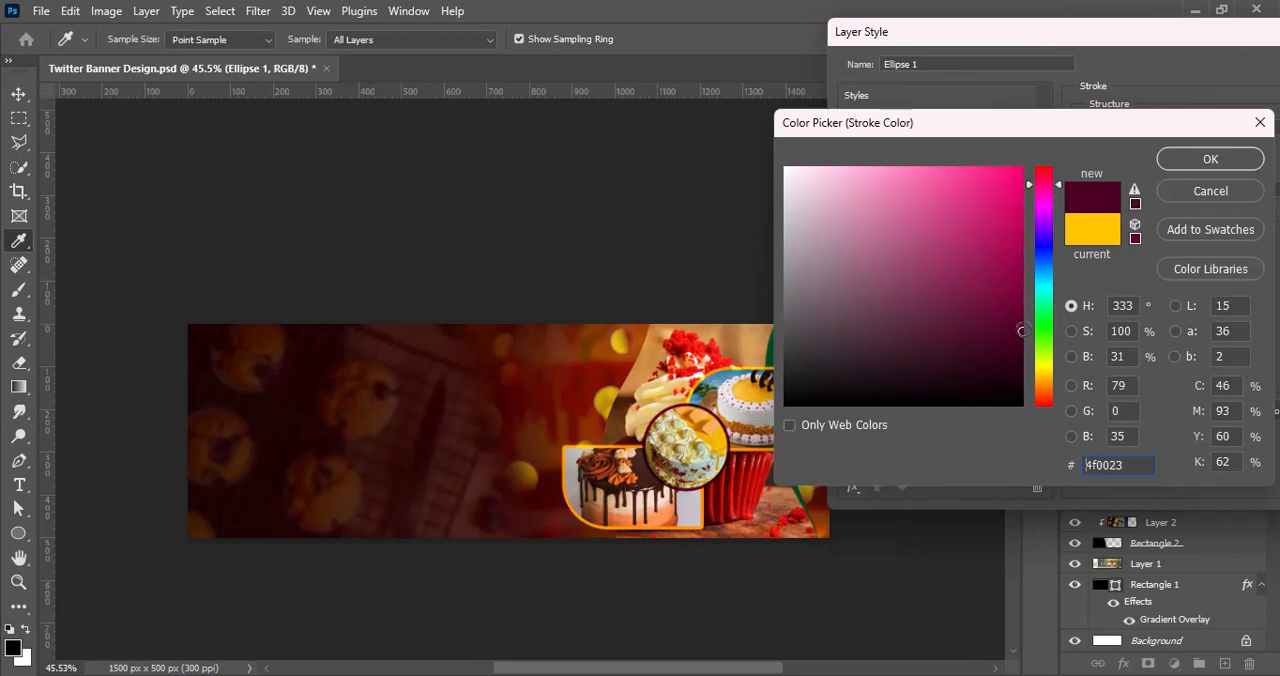
left_click(1210, 162)
key("Return")
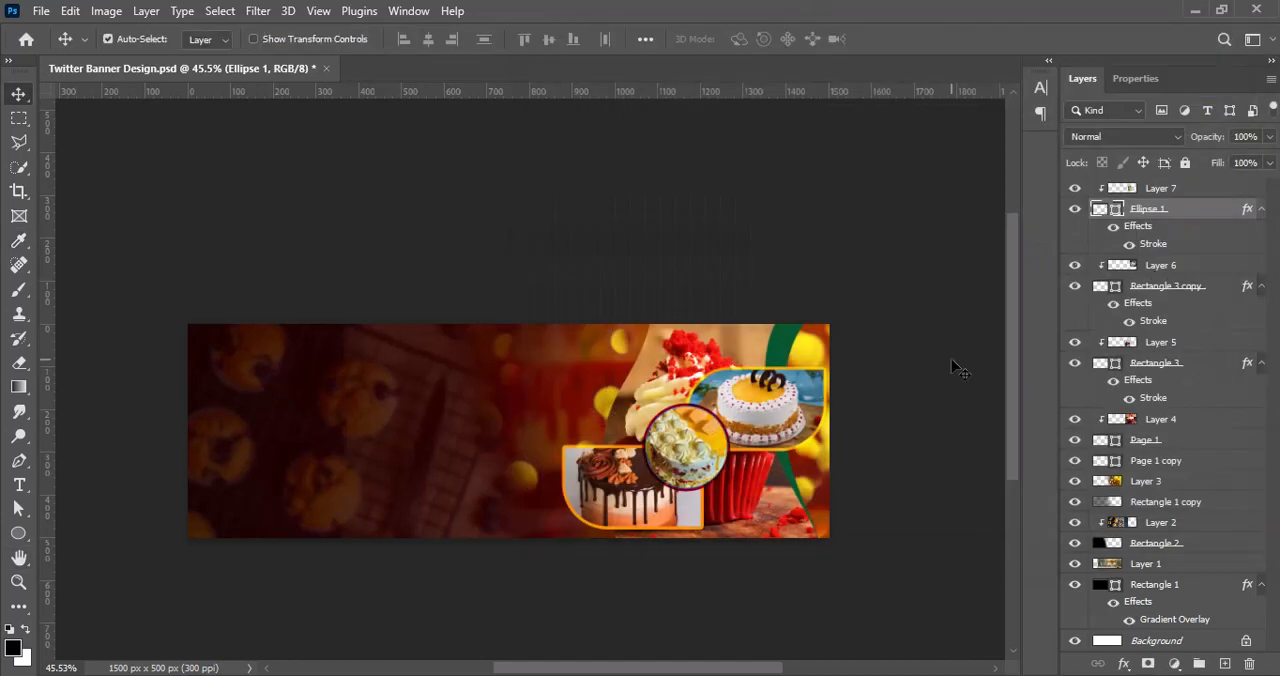
left_click(955, 368)
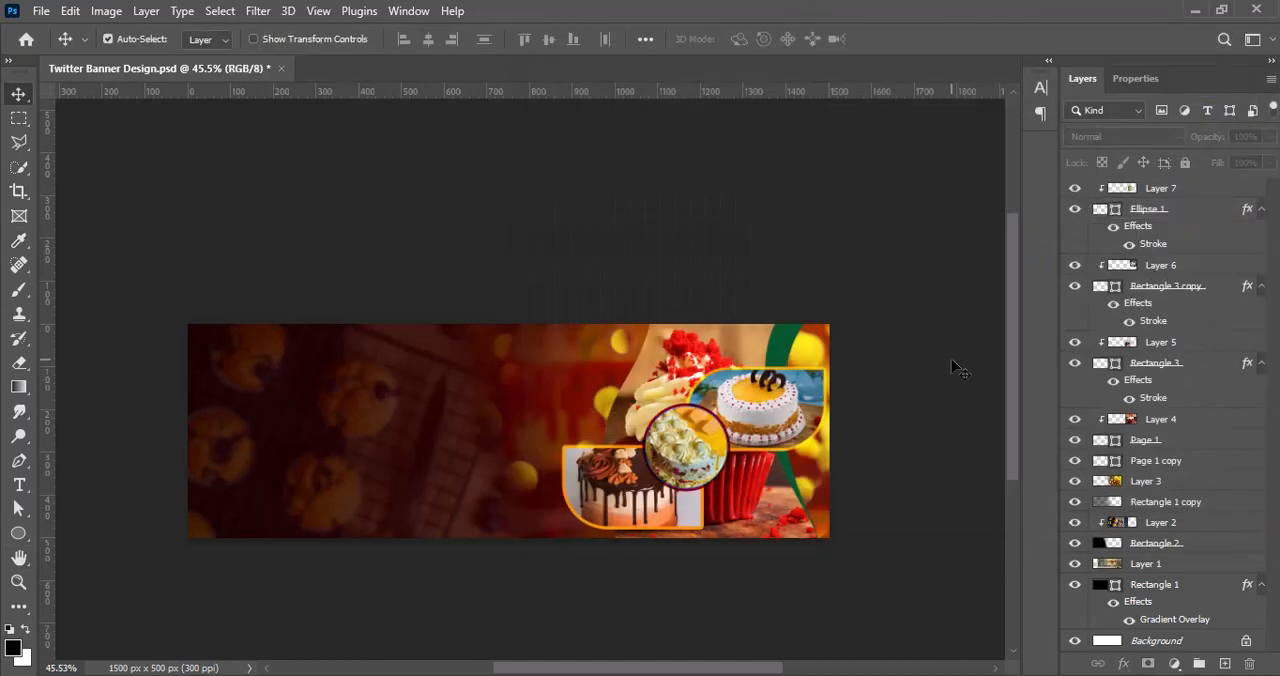
key("ctrl+s")
left_click(1160, 188)
left_click(1150, 208, "shift")
left_click(1150, 265, "shift")
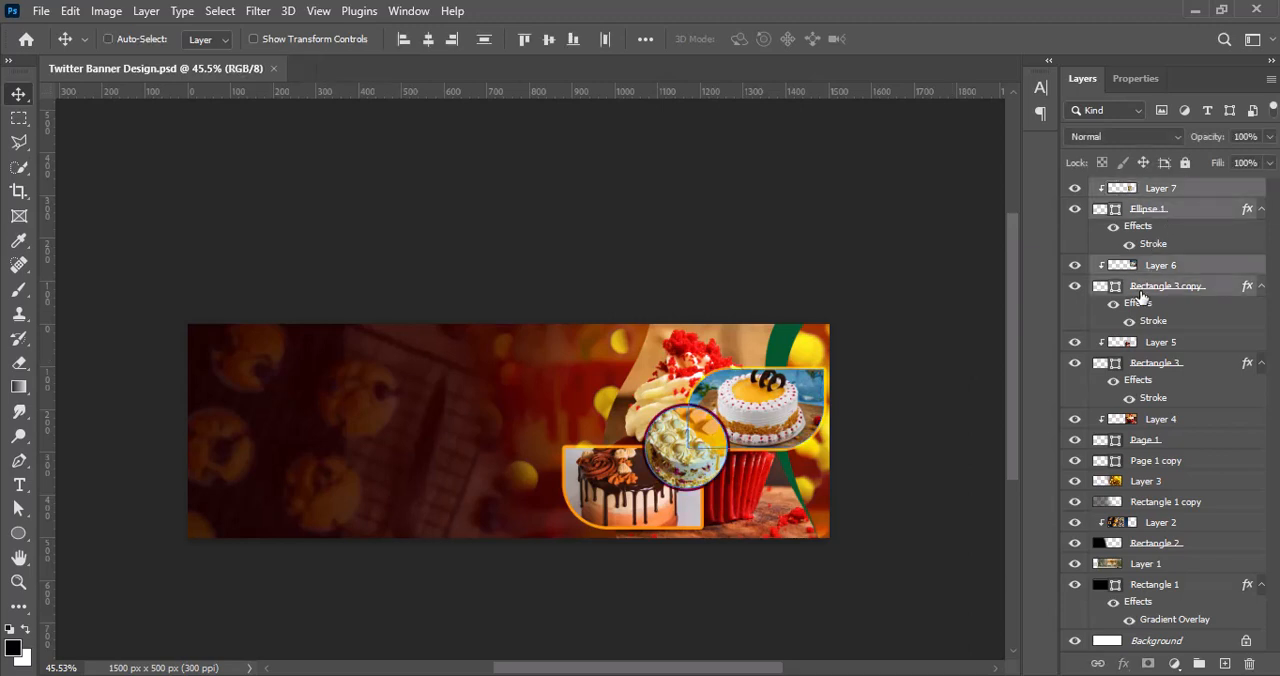
left_click(938, 328)
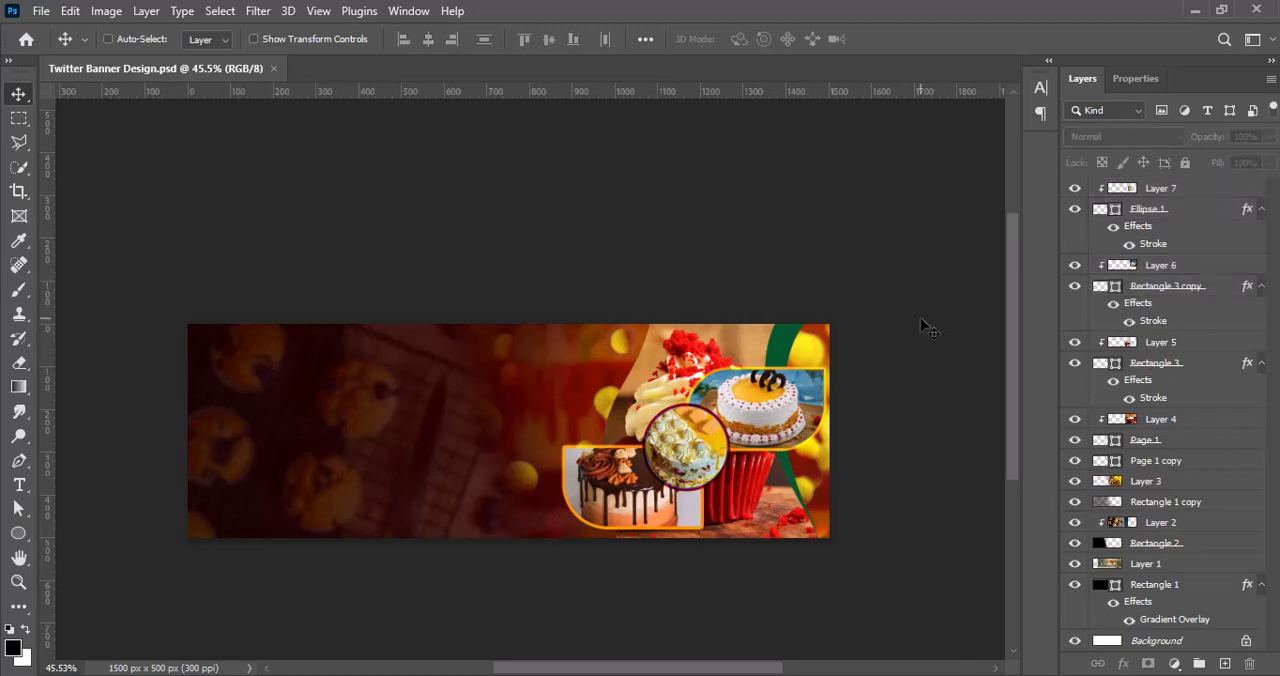
Step: Add an Outer Glow effect to the wavy Page 1 frame, keeping the banner visible beside the dialog
scroll(920, 318, "up", 4)
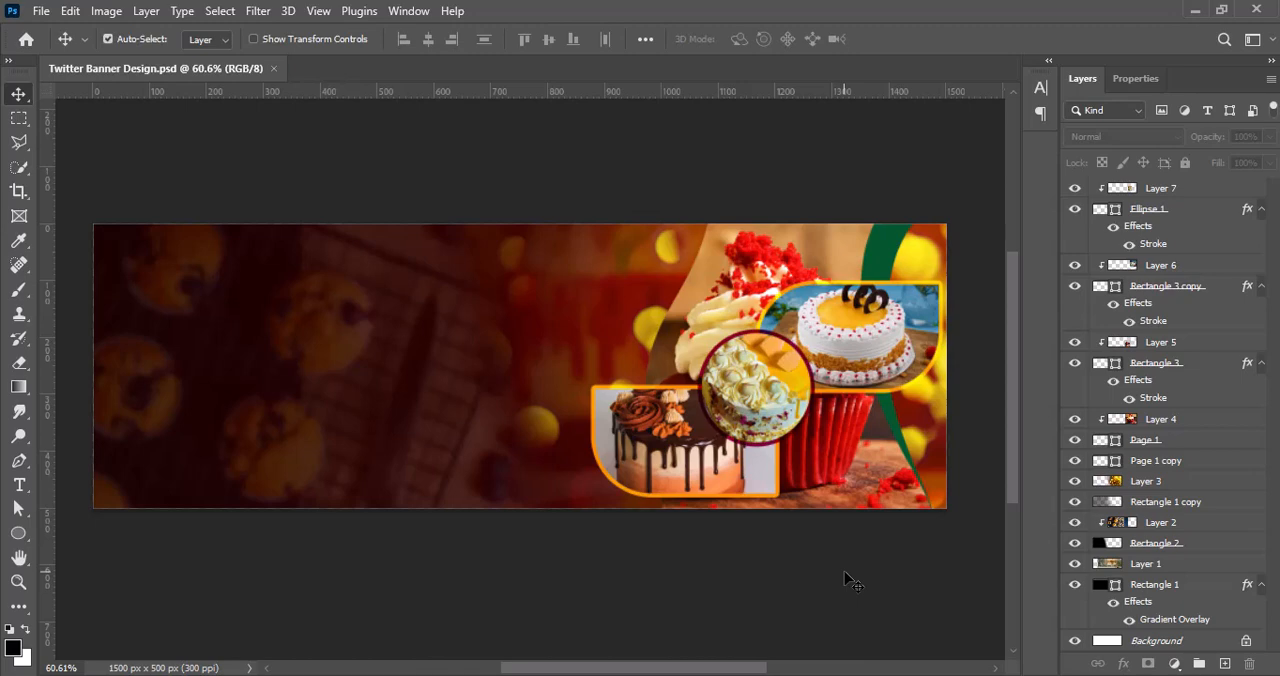
right_click(1108, 452)
left_click(1134, 74)
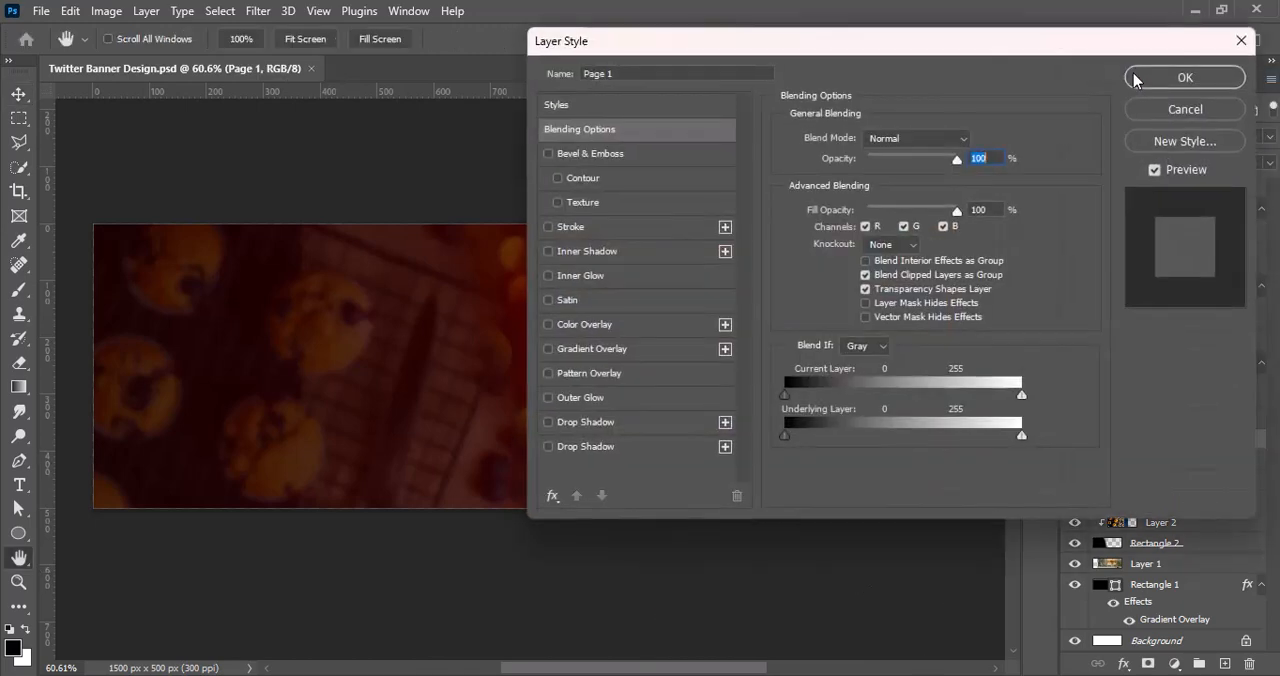
left_click(555, 398)
left_click_drag(1006, 43, 345, 42)
Step: Try several contour presets for the Page 1 outer glow and choose the straight linear contour
left_click(222, 382)
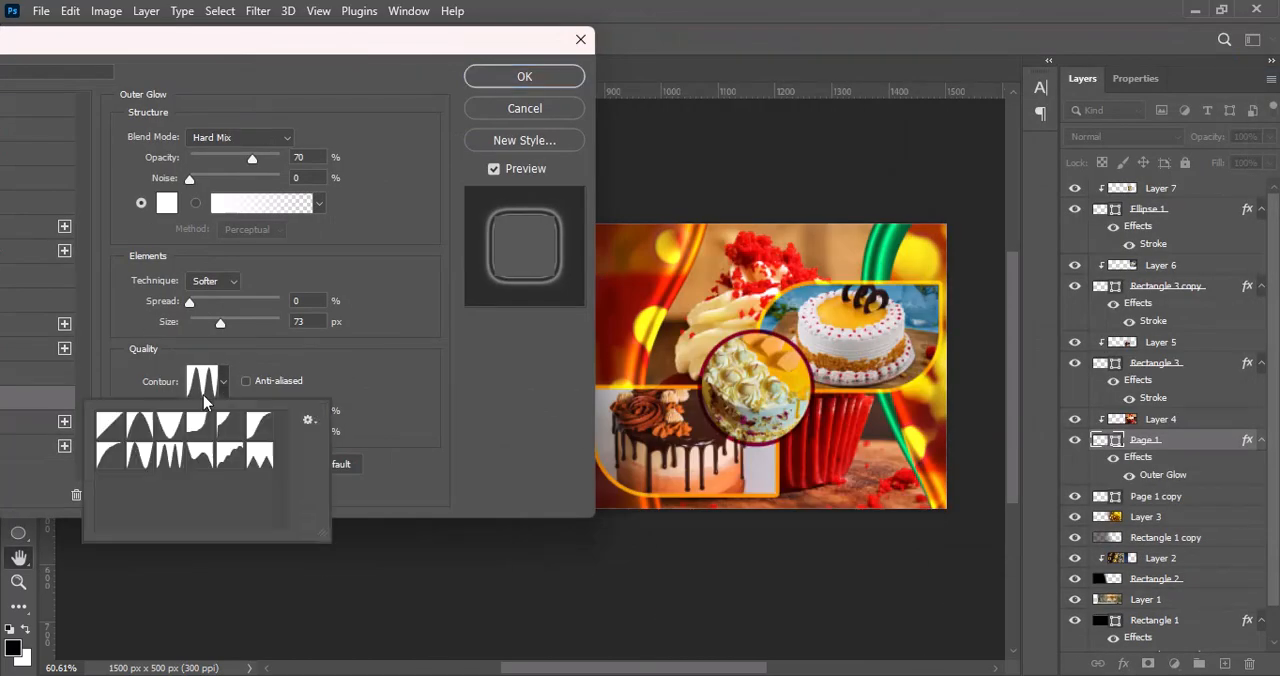
left_click(108, 425)
left_click(136, 428)
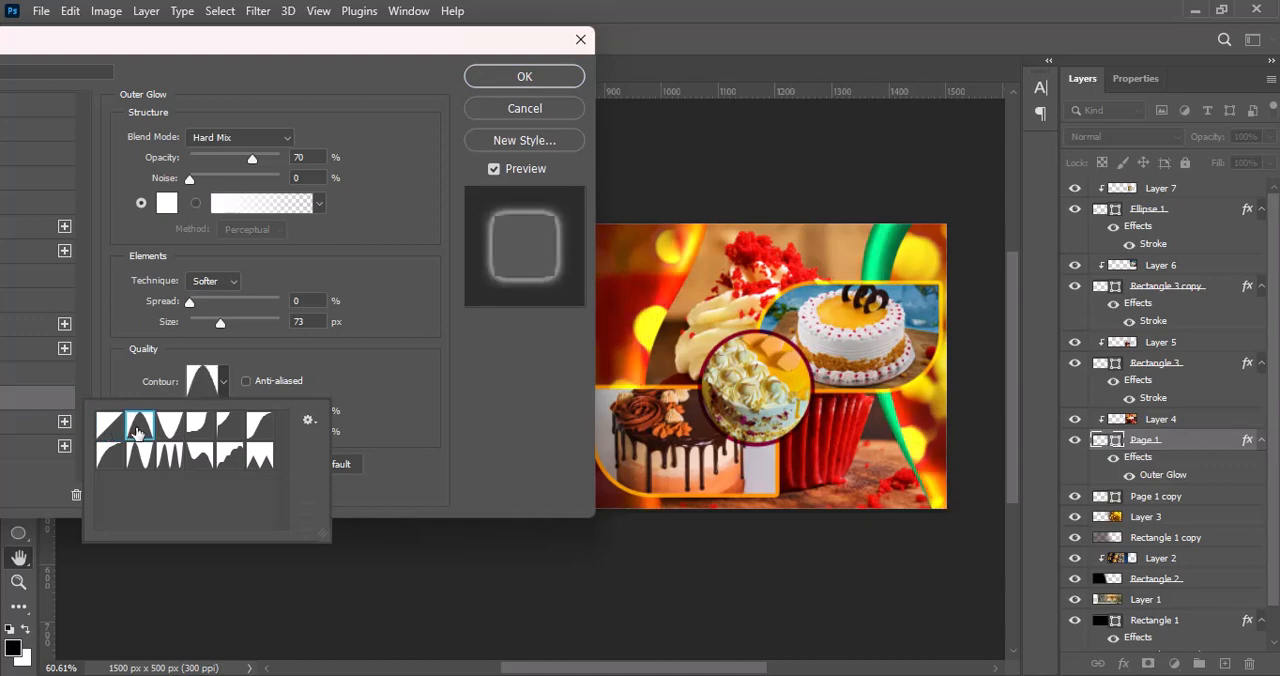
left_click(164, 428)
left_click(200, 425)
left_click(229, 425)
left_click(258, 426)
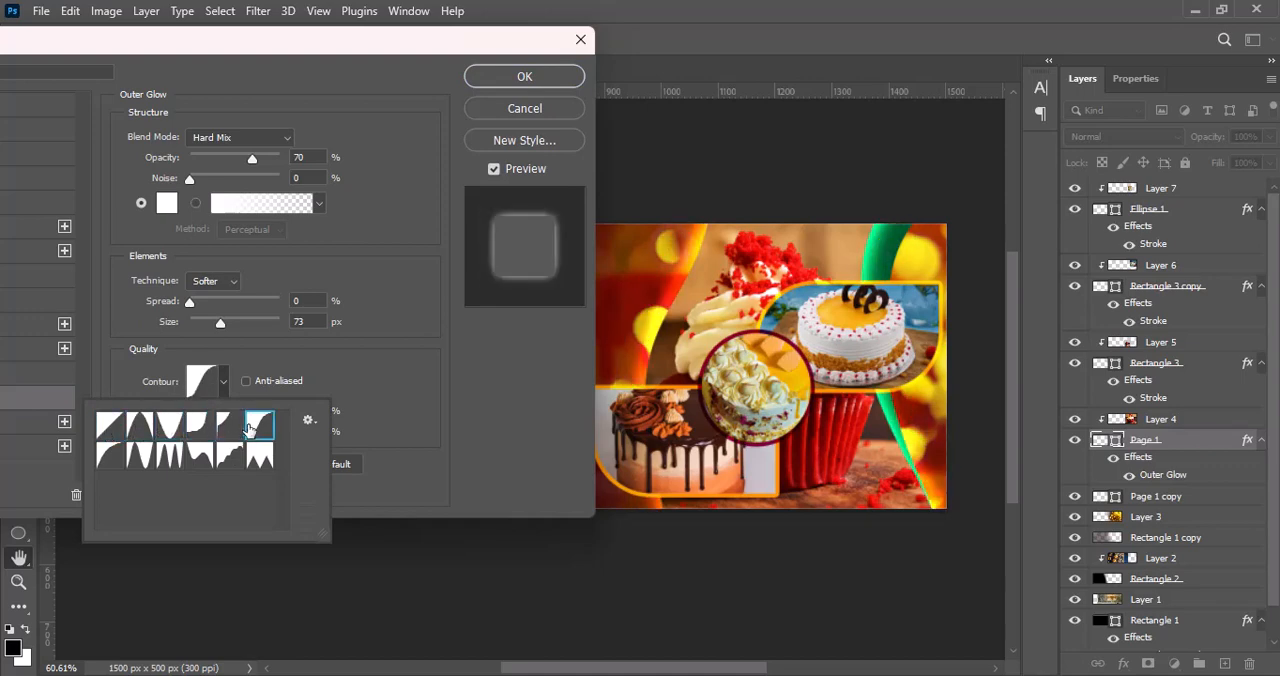
left_click(113, 453)
left_click(112, 433)
Step: Compare blend modes such as Lighten, Screen, Overlay and Hard Light for the outer glow and choose Vivid Light
left_click(233, 139)
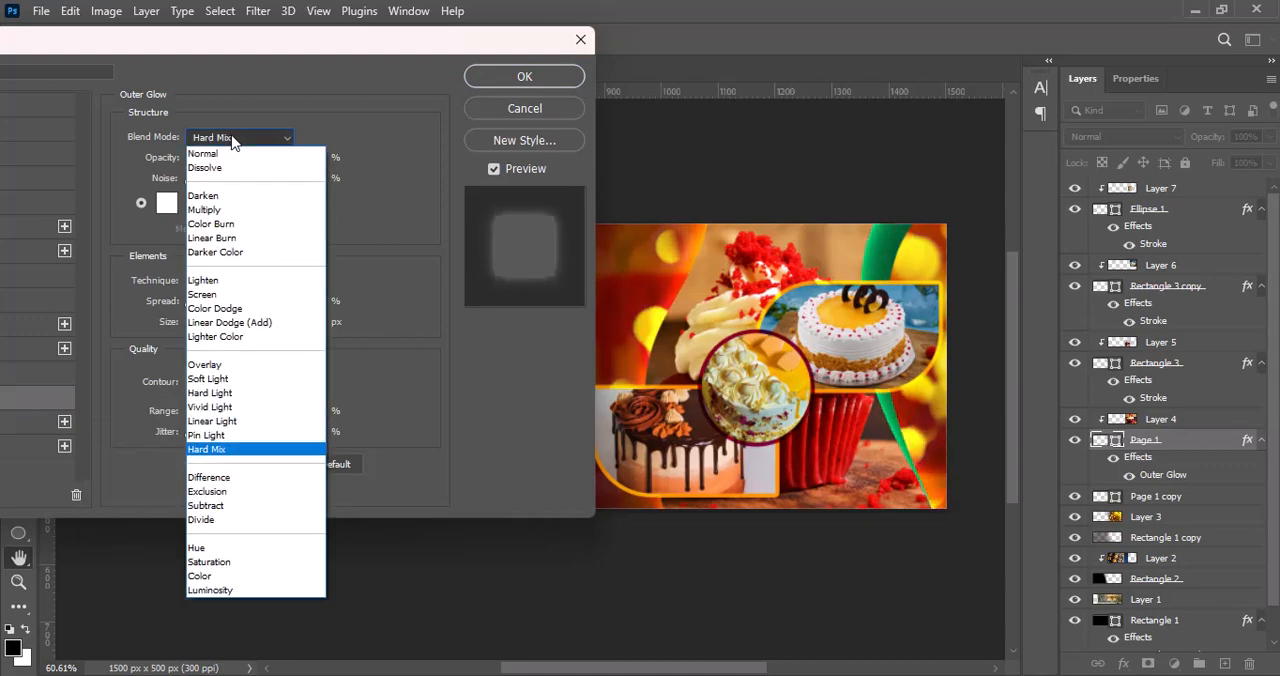
left_click(243, 281)
left_click(240, 139)
left_click(238, 294)
left_click(240, 138)
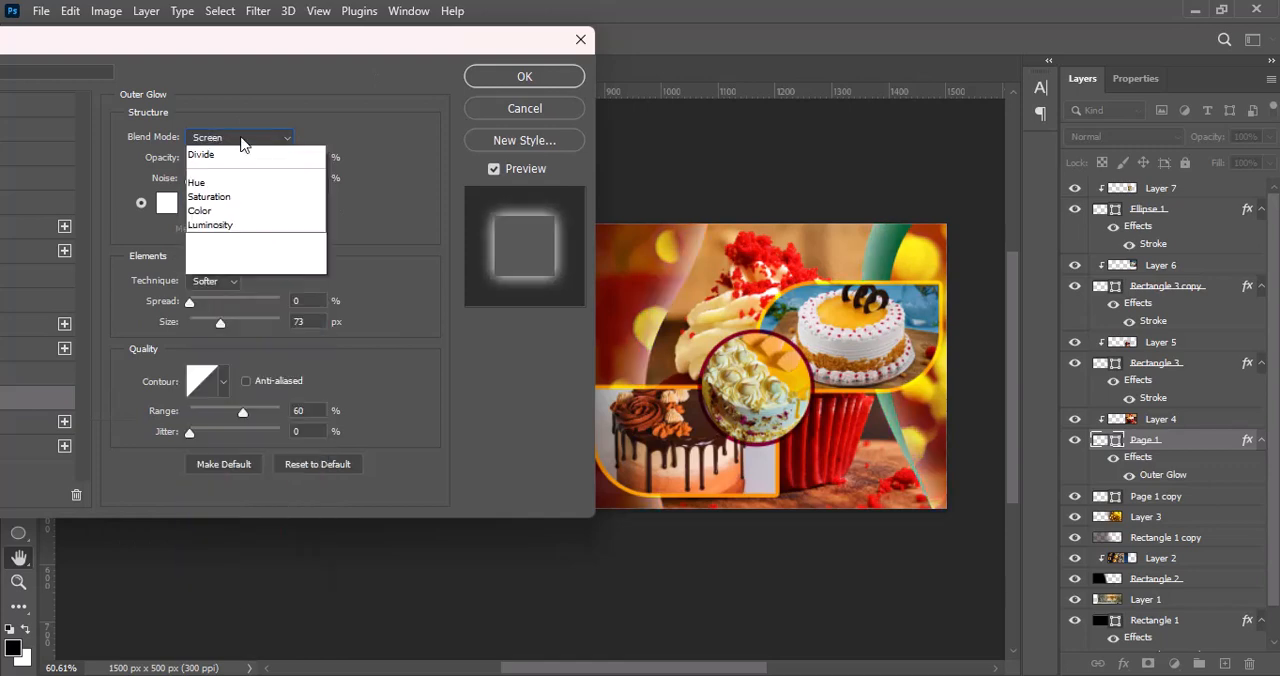
left_click(218, 366)
left_click(233, 137)
left_click(230, 393)
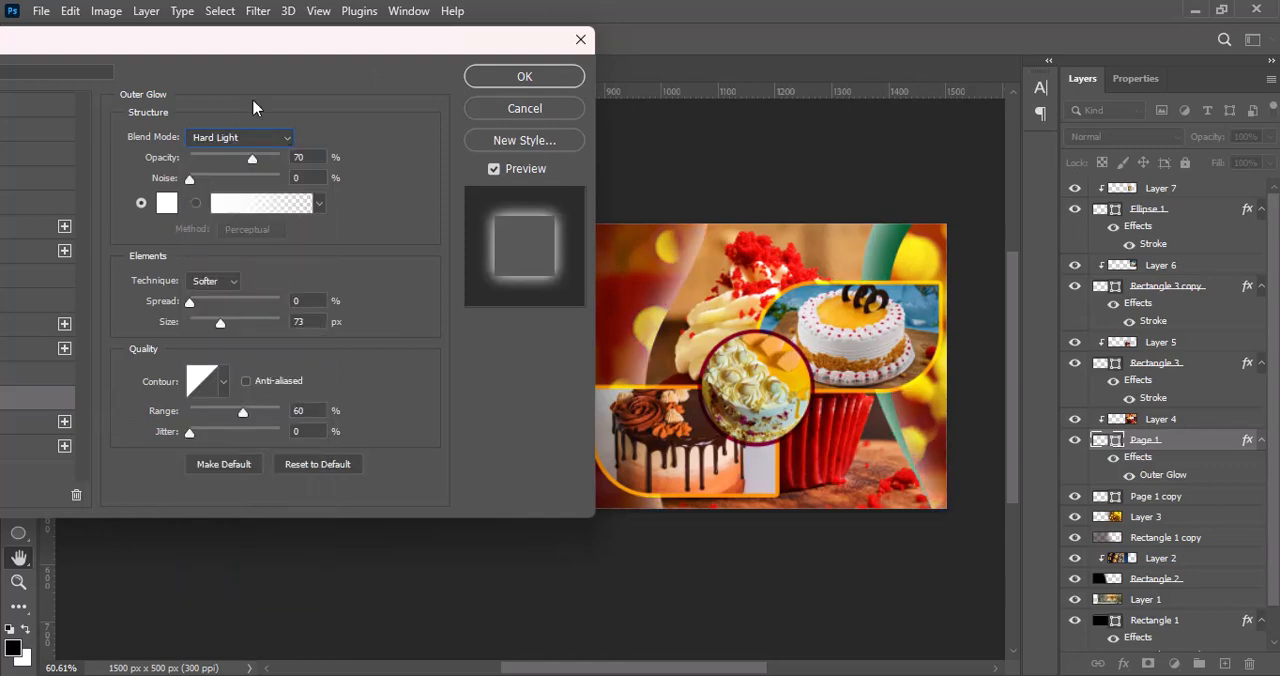
left_click(252, 137)
left_click(259, 410)
Step: Set the outer glow to size 62 px, opacity 69% and range 58% with the Softer technique, and apply it
left_click_drag(223, 328, 210, 322)
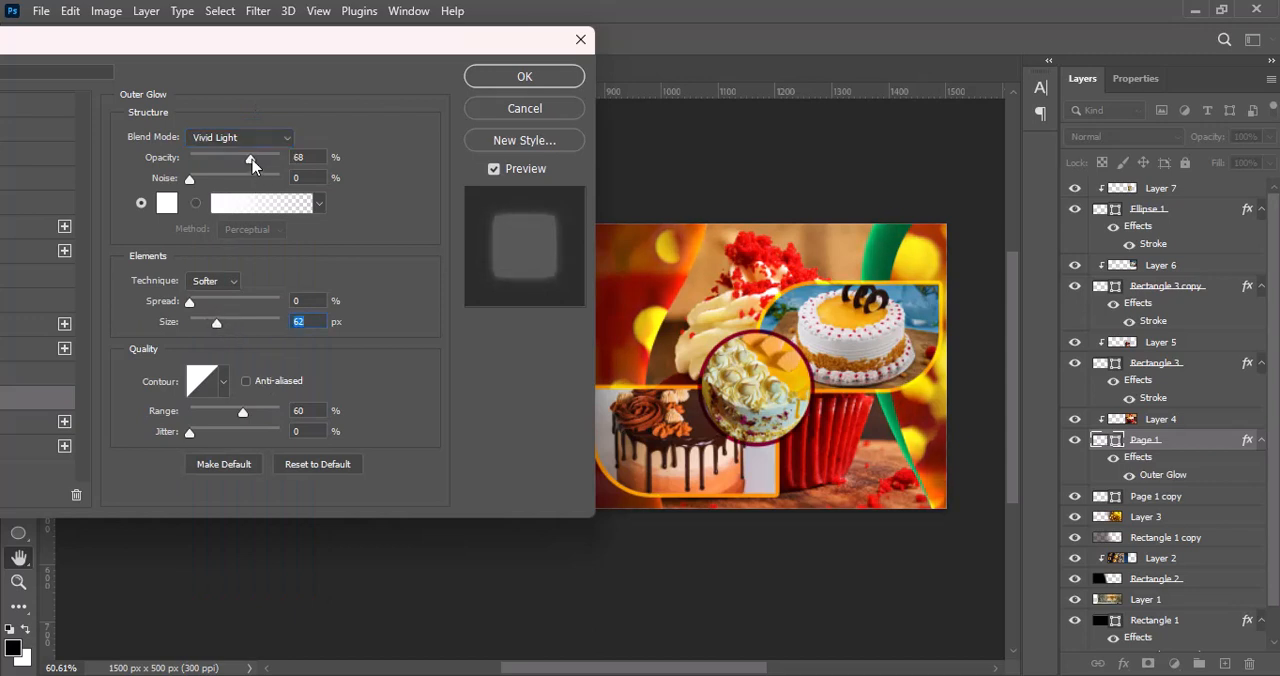
left_click_drag(252, 165, 254, 163)
left_click_drag(241, 417, 243, 413)
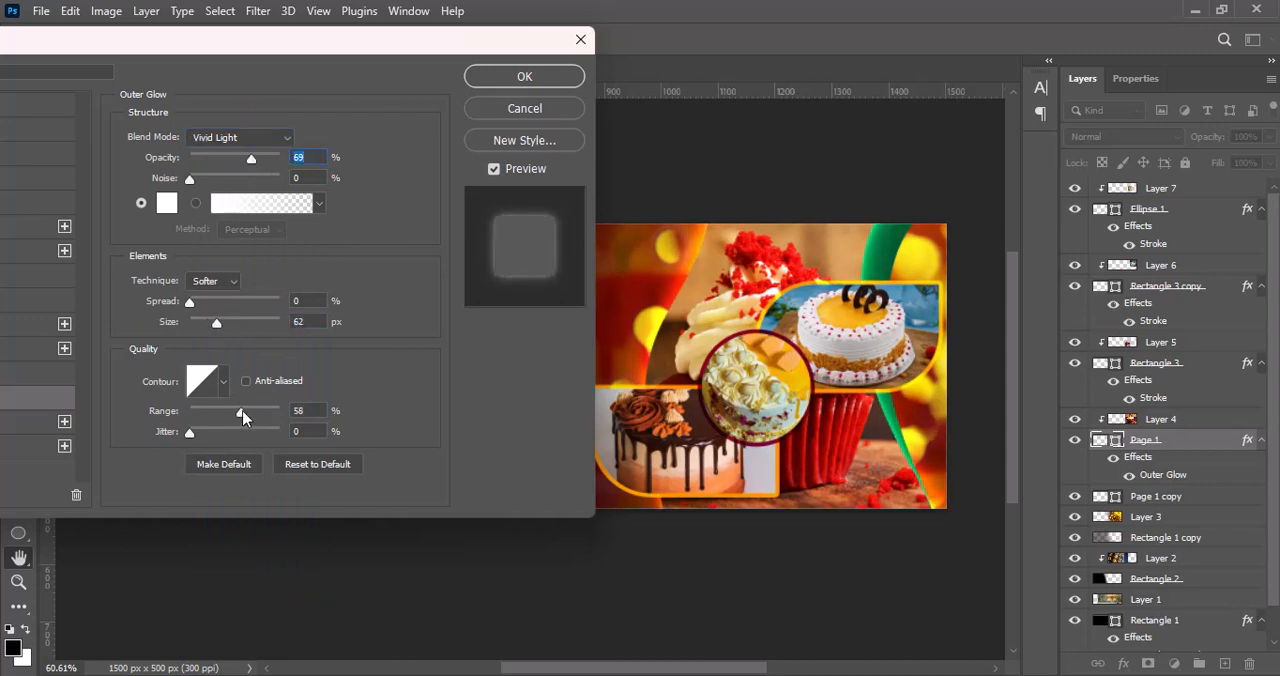
left_click(209, 282)
left_click(211, 312)
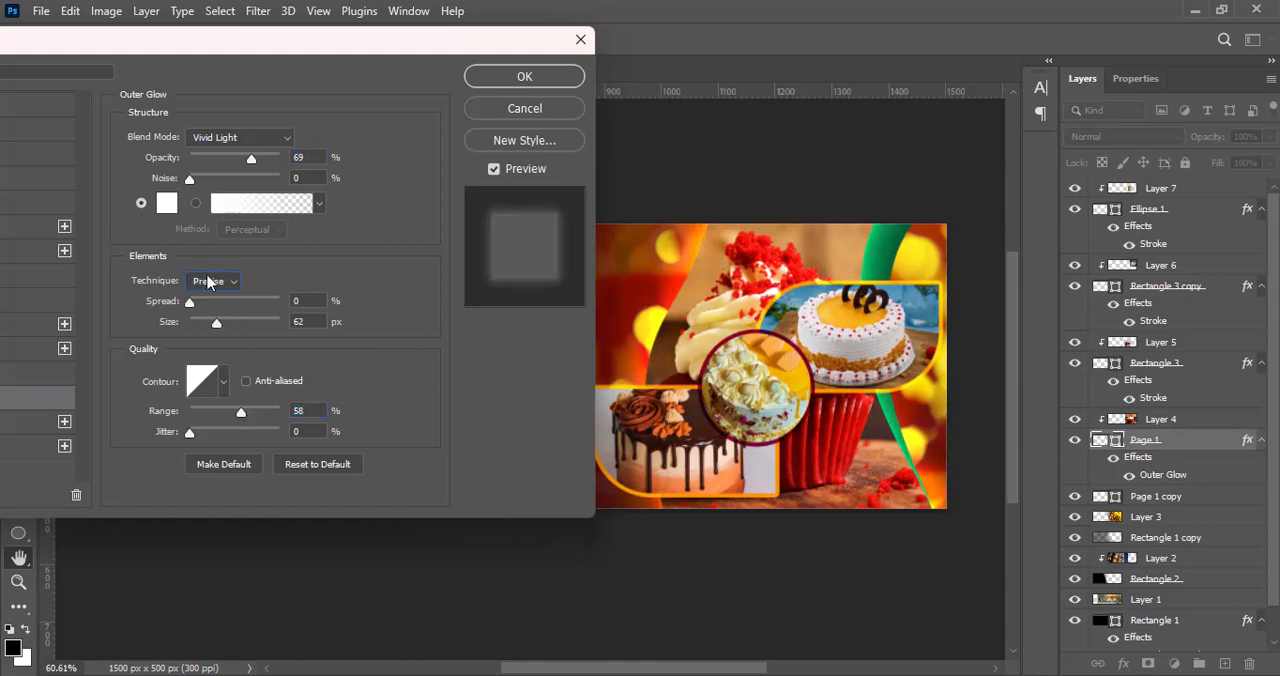
left_click(208, 282)
left_click(205, 298)
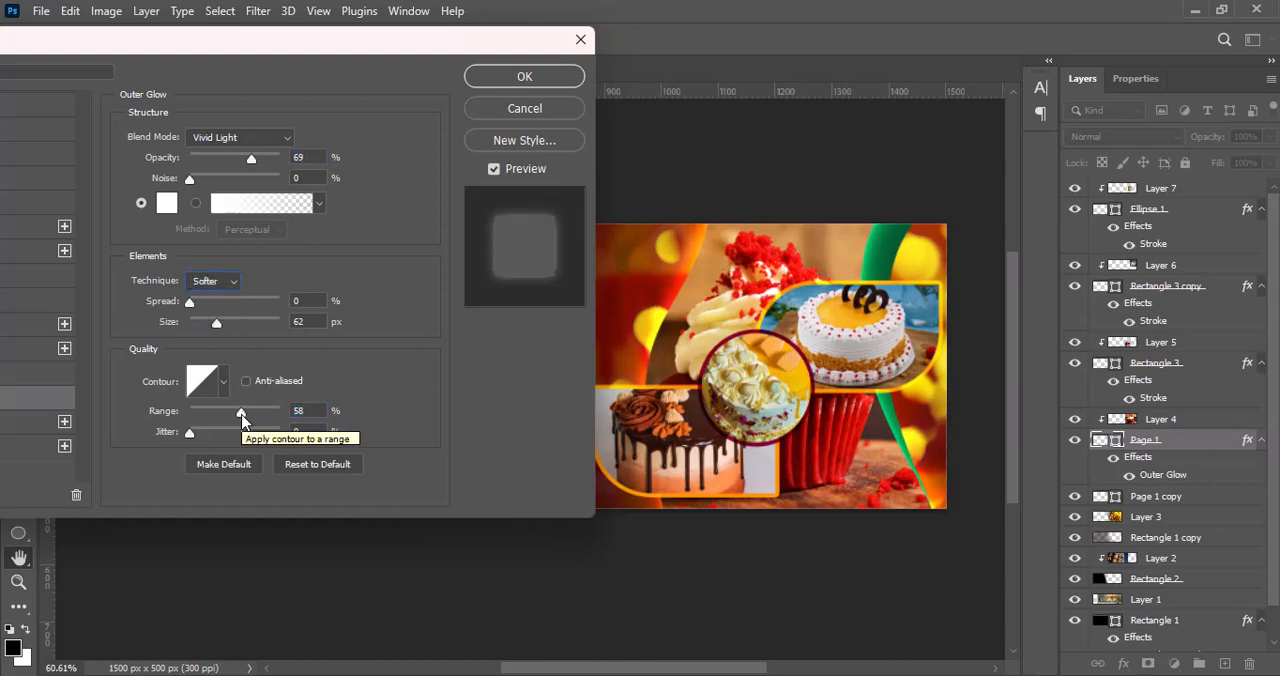
left_click(516, 78)
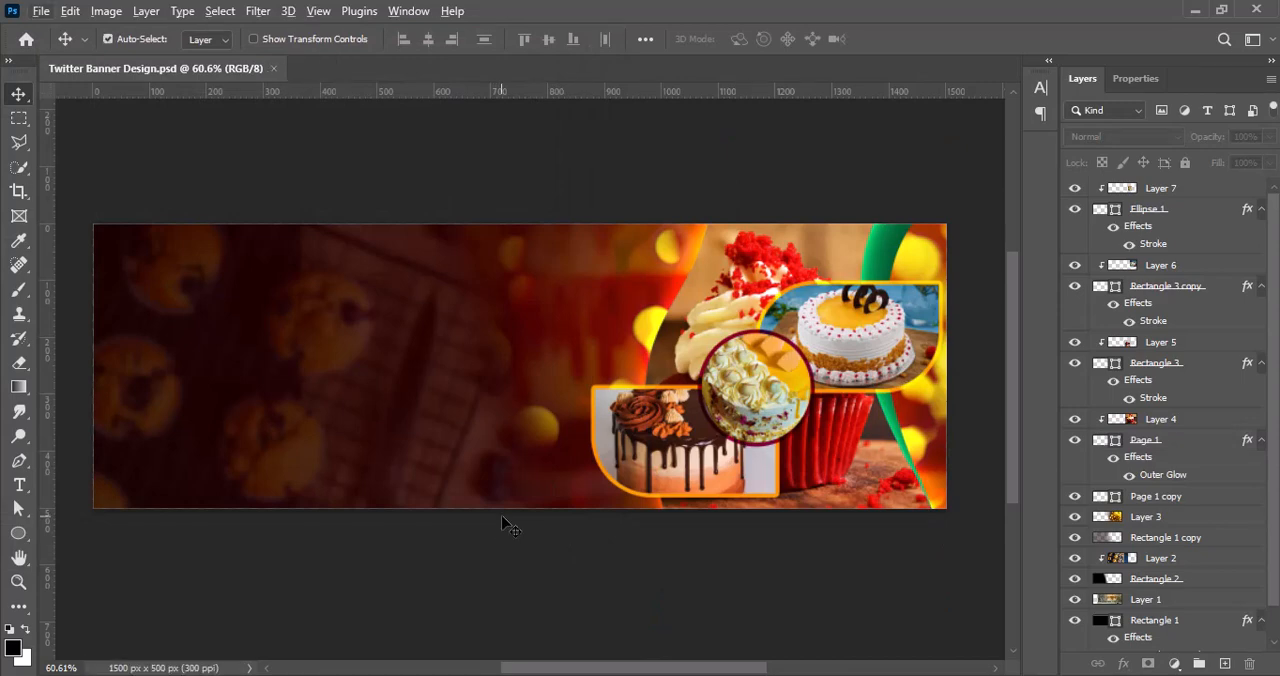
Step: Add the headline "From My Kitchen to Your Screens" on a new layer across the upper part of the banner, starting near its left edge
left_click(1220, 661)
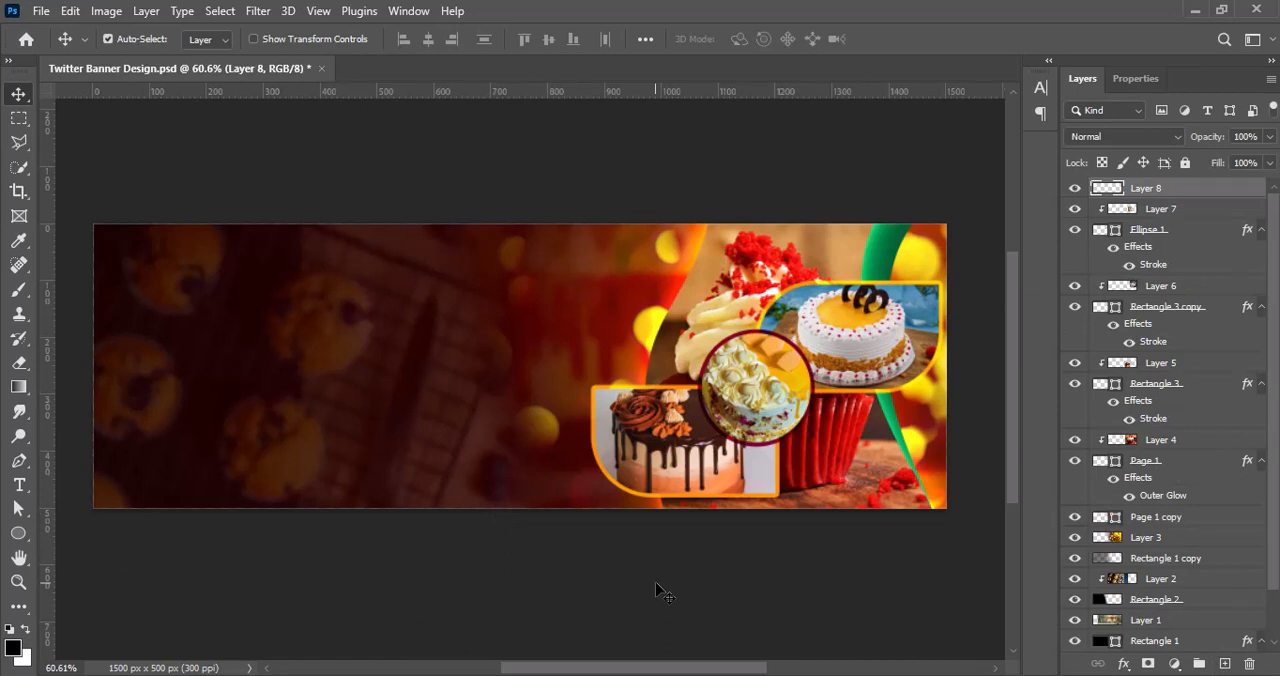
left_click(213, 284)
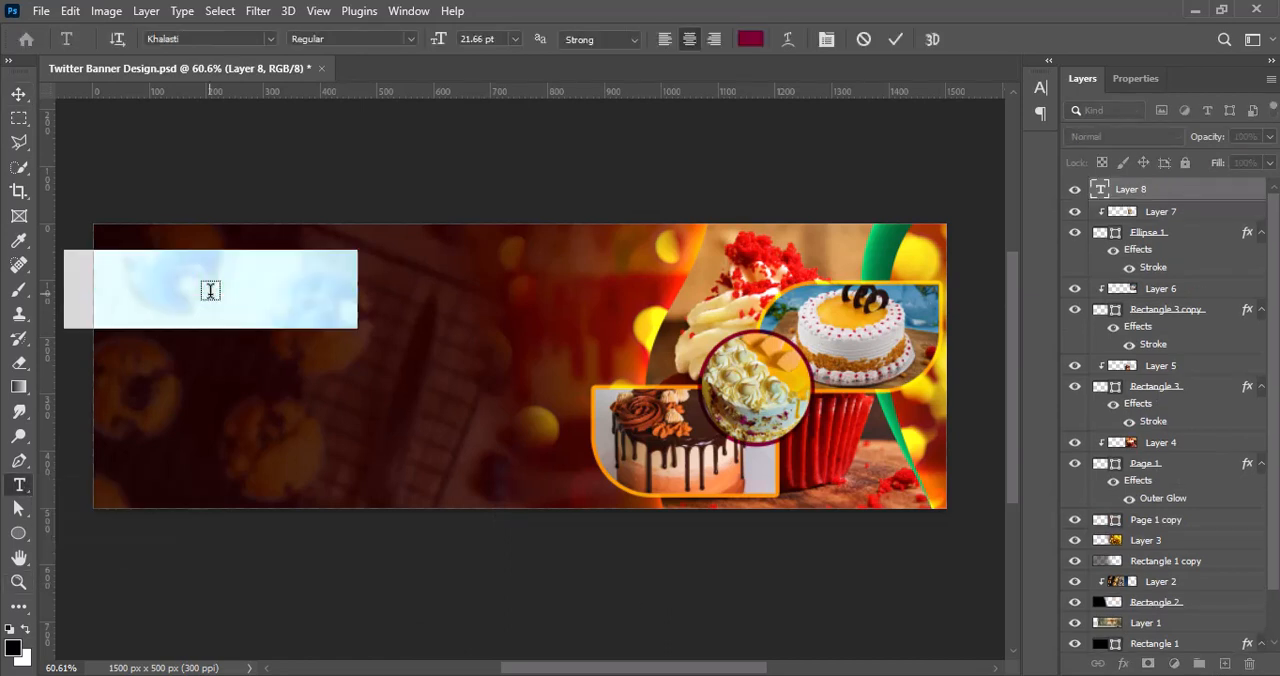
type("From My Kitchen to Your Screens")
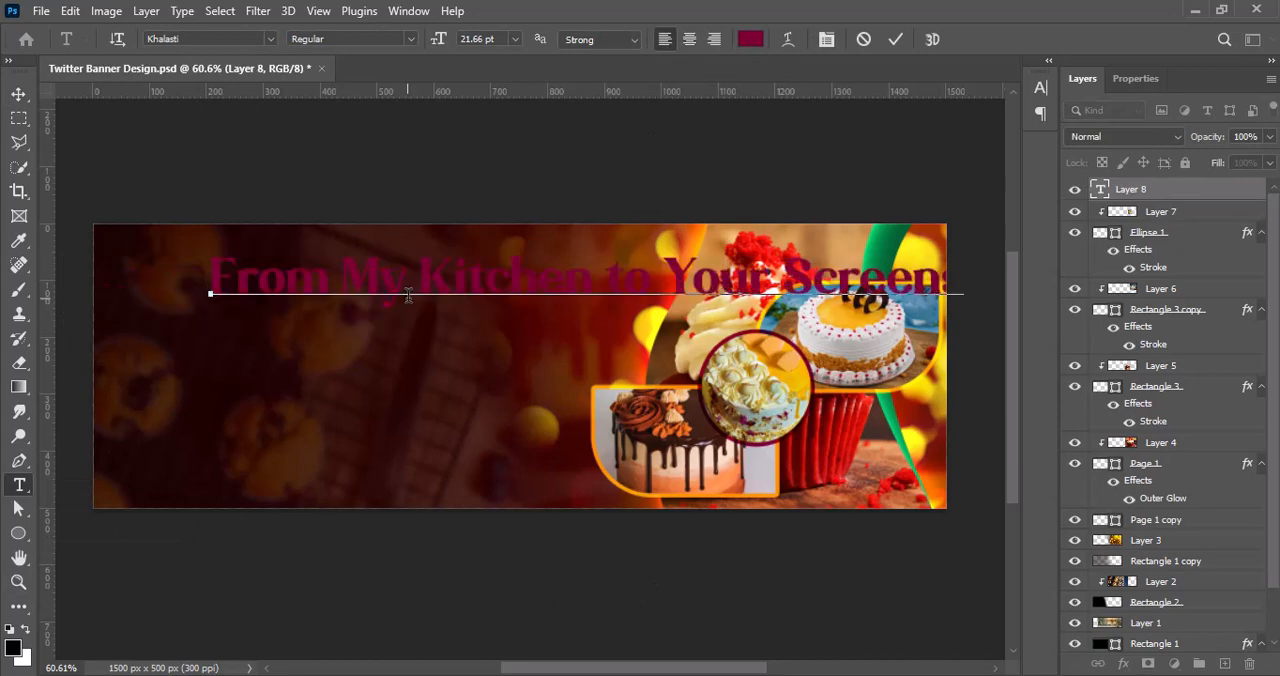
left_click(19, 92)
left_click_drag(331, 289, 270, 289)
Step: Set the headline's text colour to white (ffffff) and its size to 14 pt
double_click(270, 289)
left_click(751, 39)
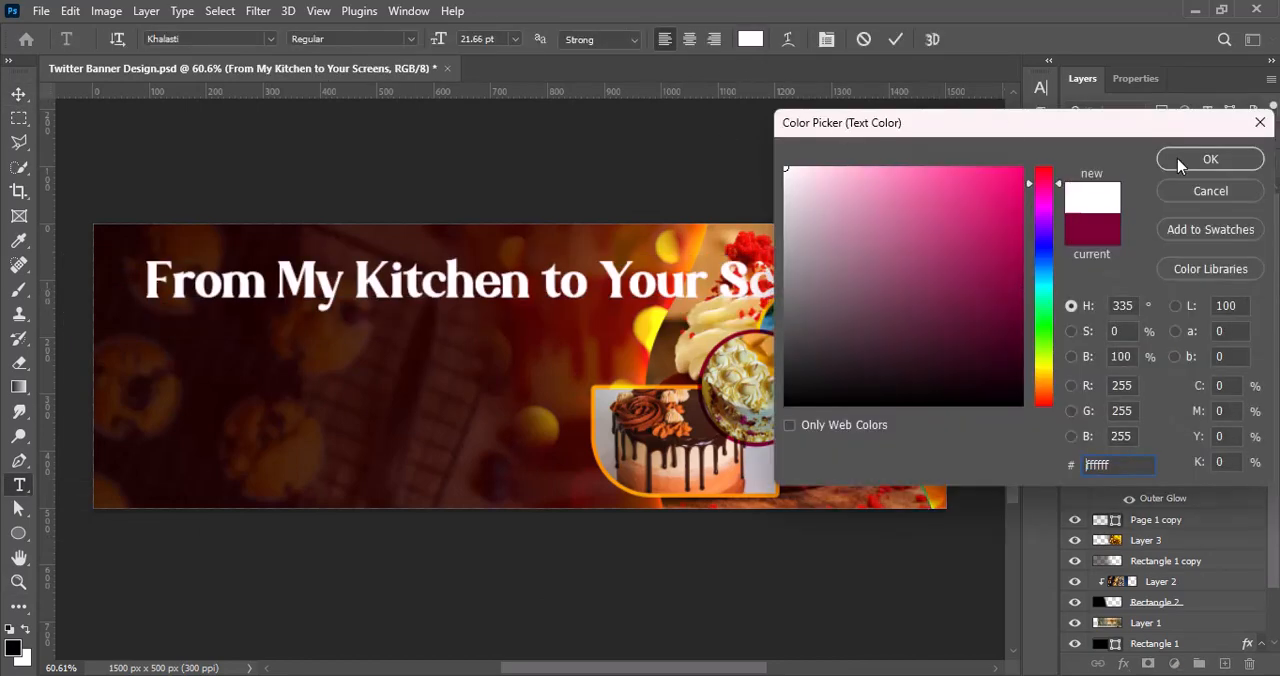
left_click(1177, 158)
left_click(515, 39)
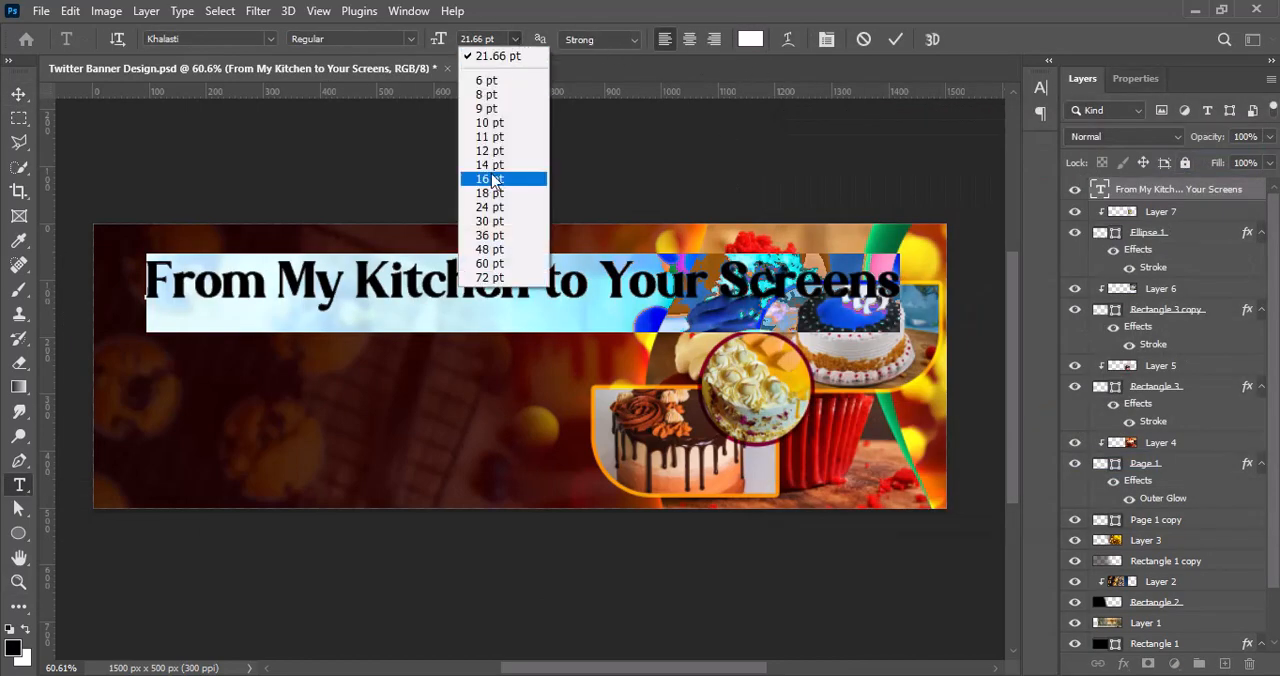
left_click(489, 164)
Step: Preview fonts such as ARMY RUST, Ananda Black and Bestigia on the headline, and apply Cherry Bird
left_click(1041, 88)
left_click(928, 115)
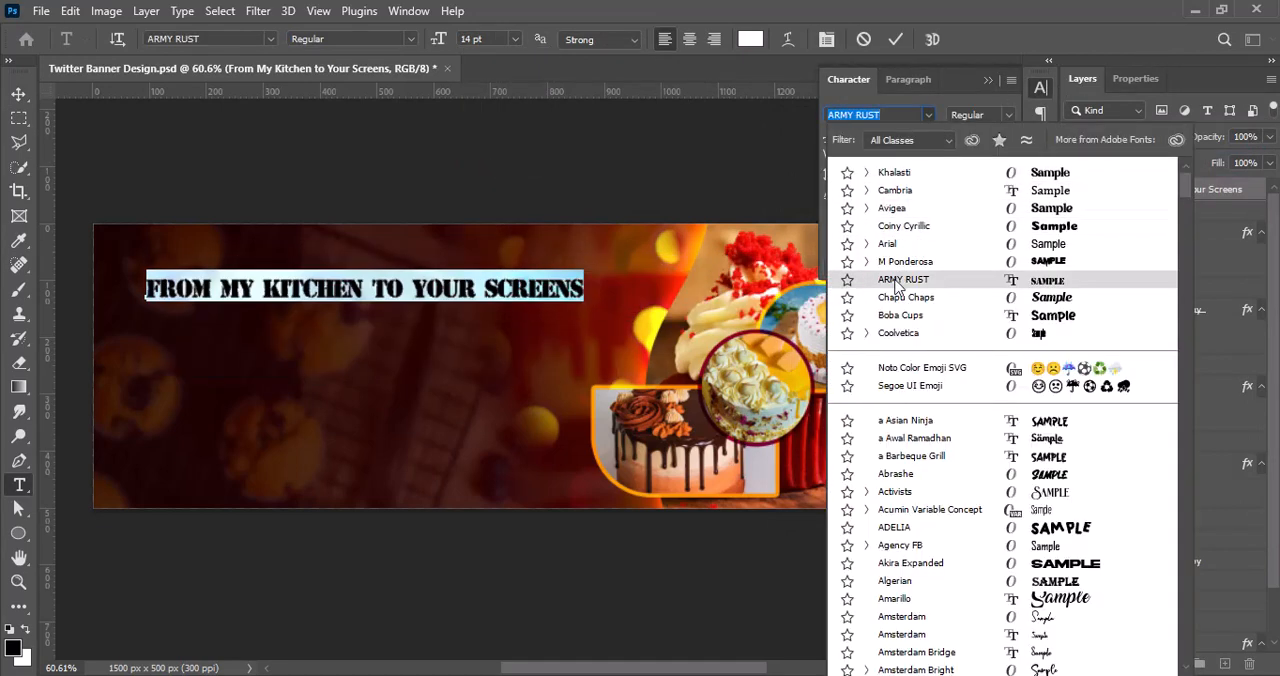
scroll(900, 480, "down", 7)
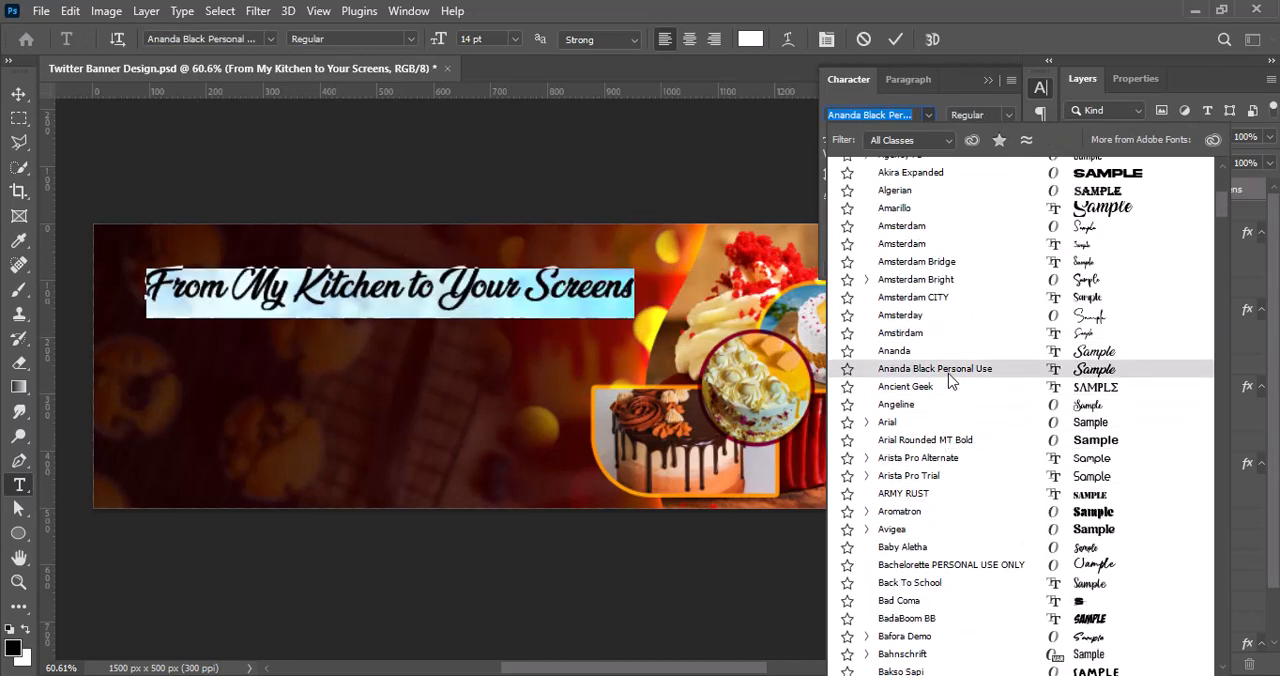
scroll(965, 478, "down", 7)
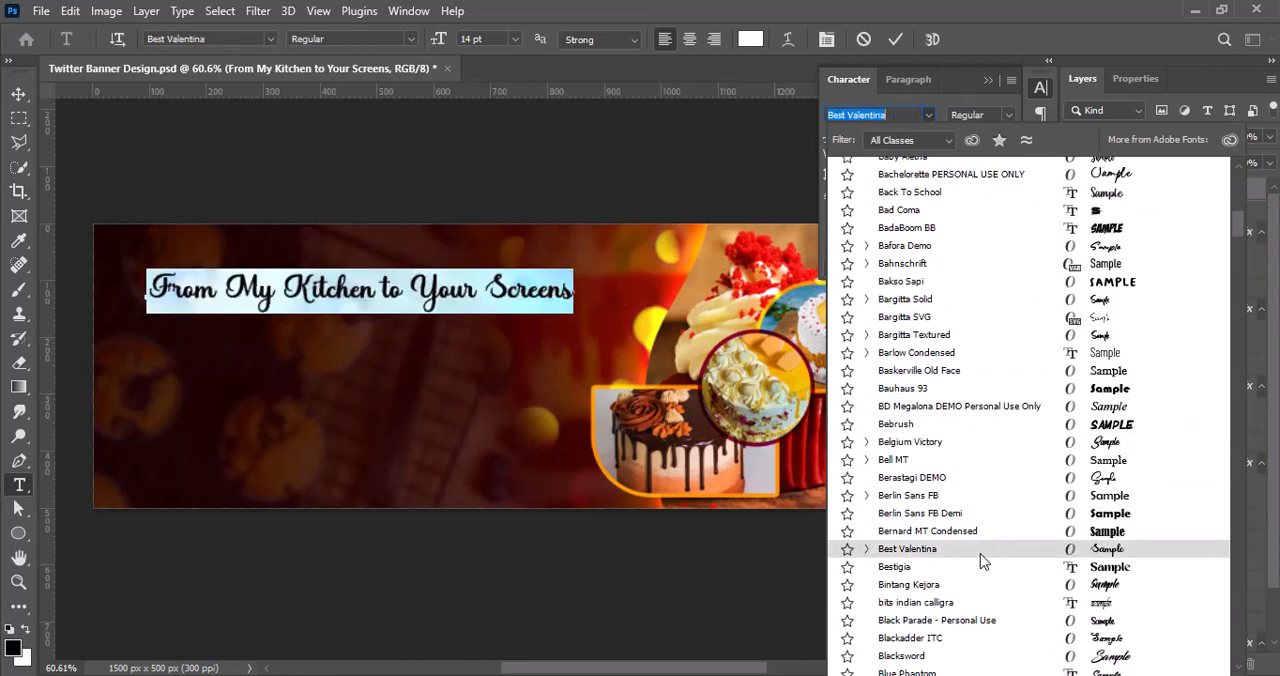
scroll(978, 560, "down", 7)
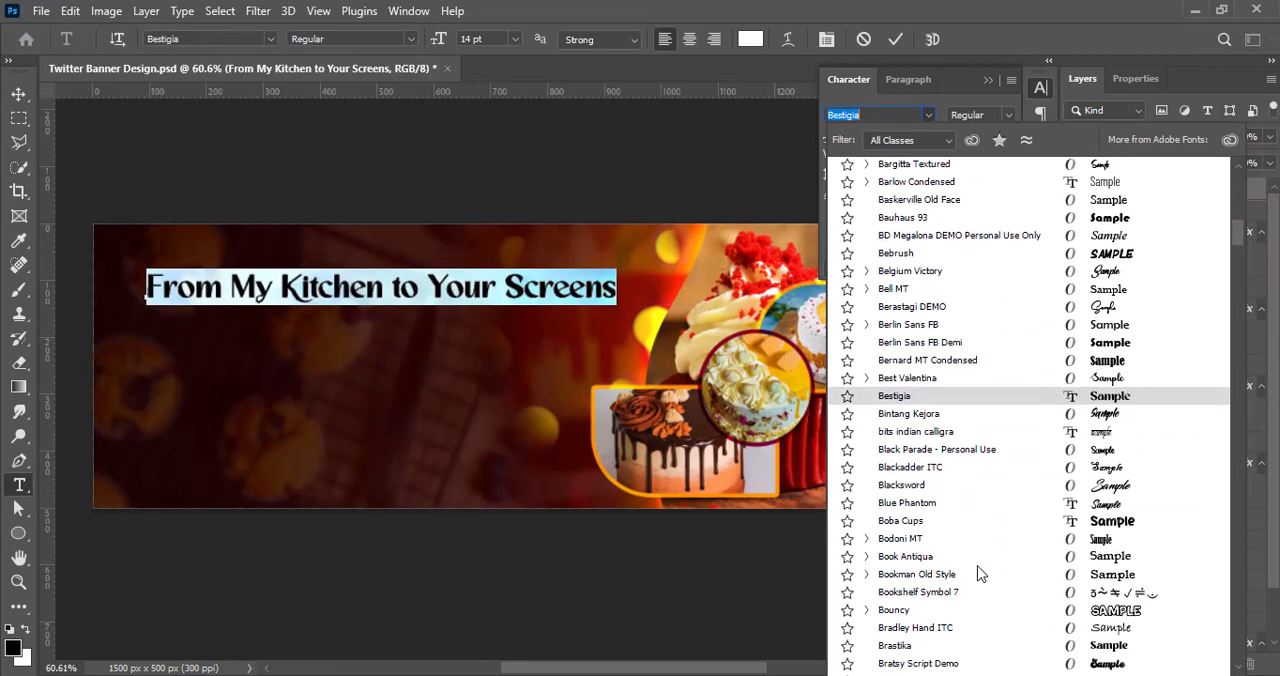
scroll(977, 542, "down", 15)
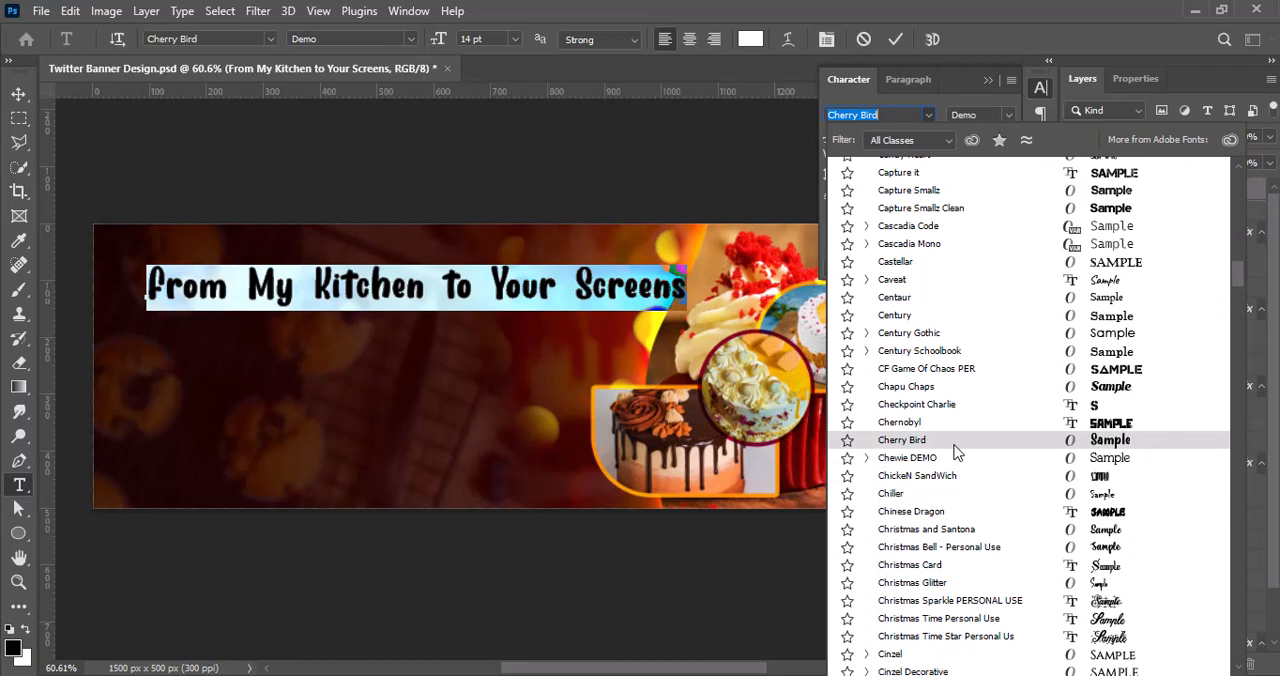
left_click(955, 452)
left_click(895, 40)
Step: Move the headline about 41 px left and 33 px down over the dark part of the banner
key("v")
left_click_drag(420, 287, 399, 303)
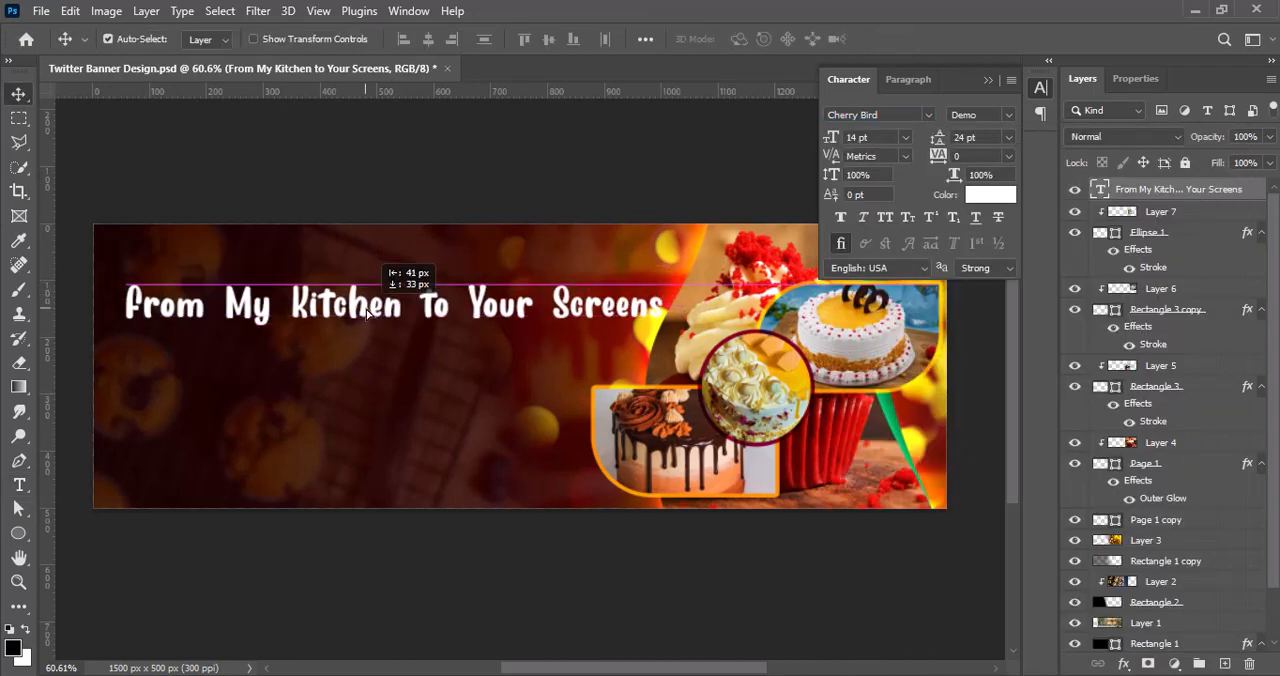
left_click(1038, 94)
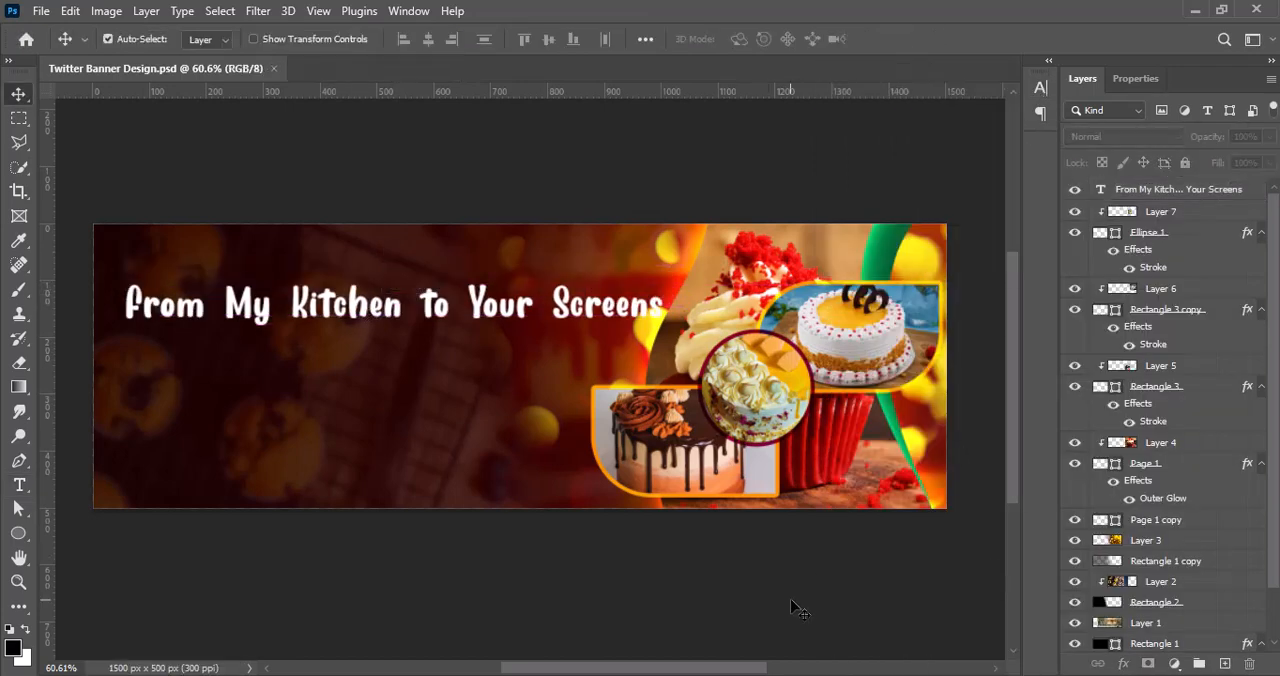
Step: Try the headline at 12 pt and place the text cursor before "Screens"
double_click(612, 308)
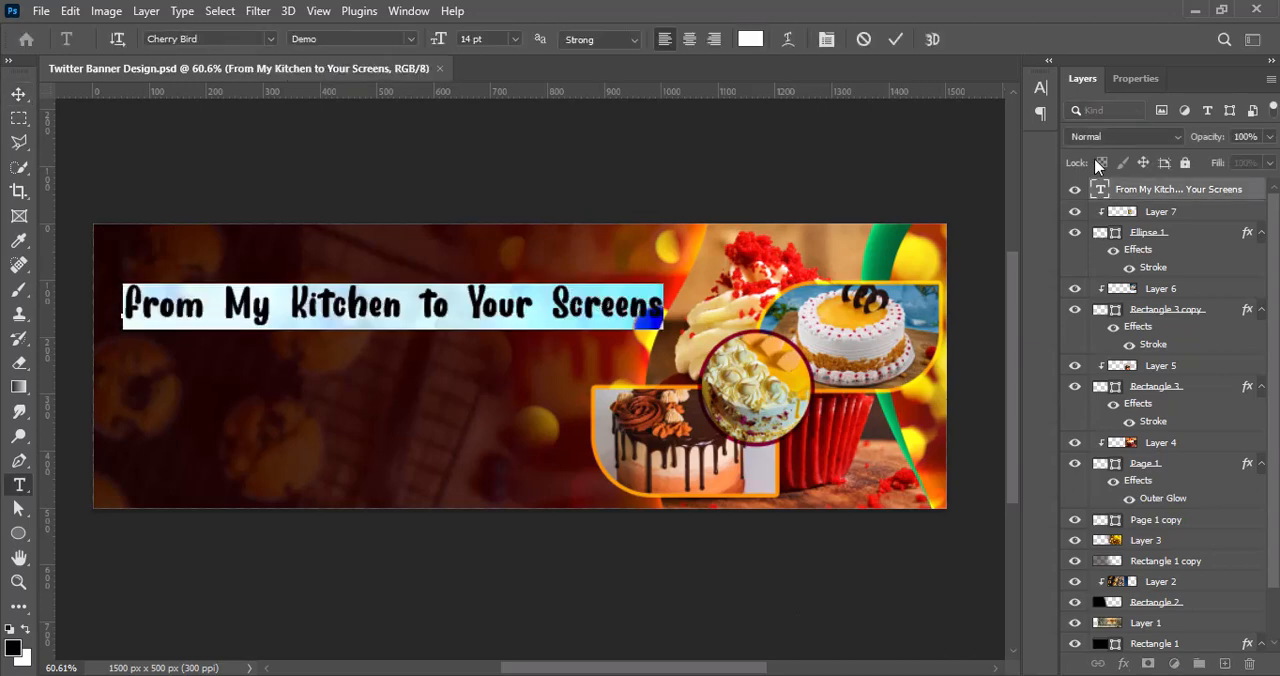
left_click(1040, 88)
left_click(905, 137)
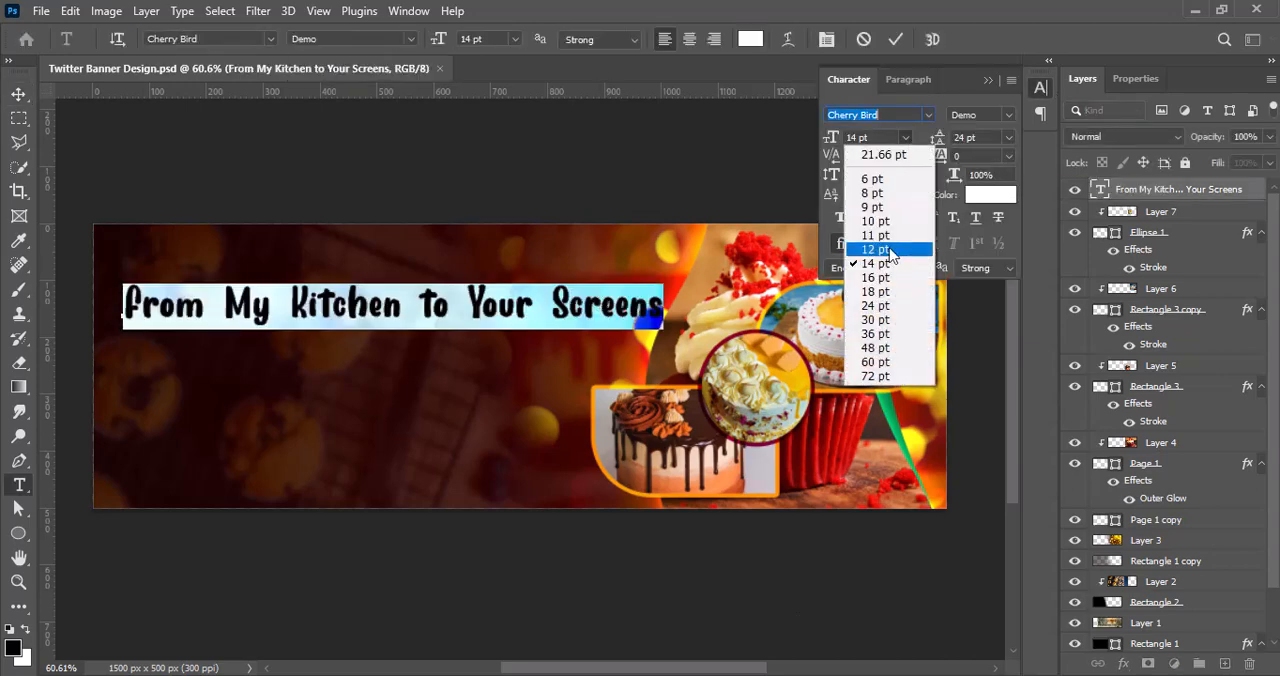
left_click(889, 247)
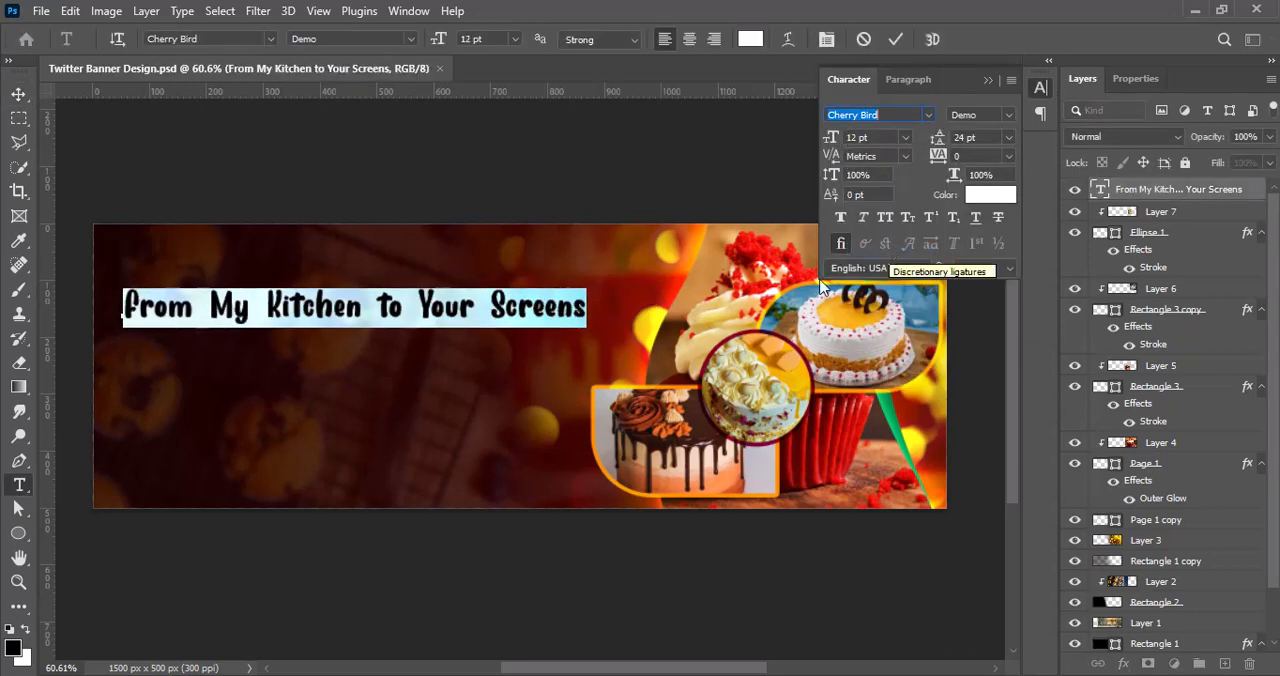
left_click(497, 305)
key("BackSpace")
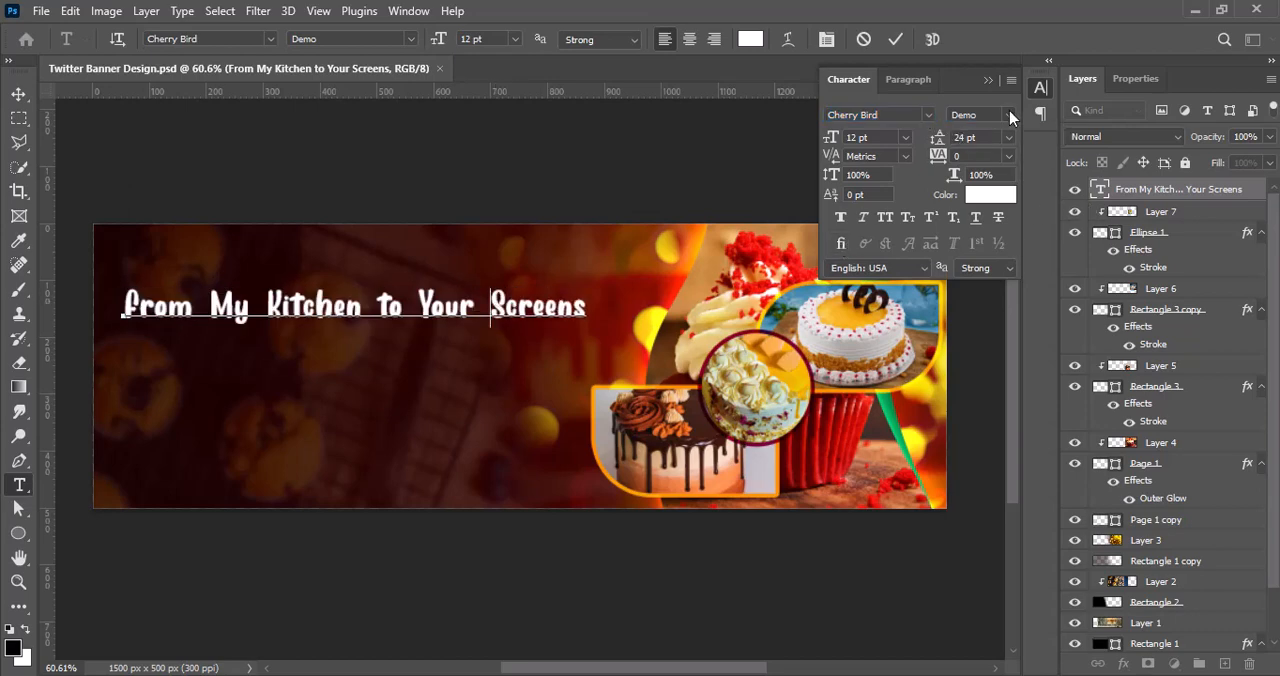
Step: Return the whole headline to 14 pt and commit the text
left_click(905, 137)
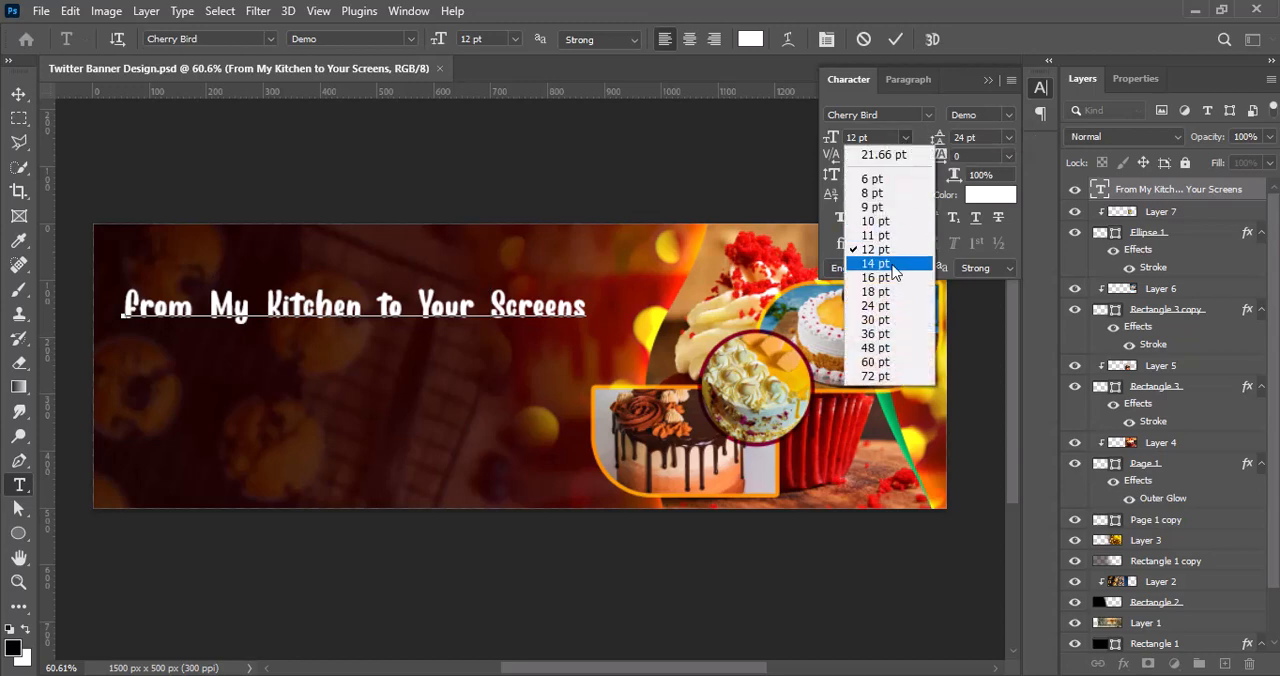
left_click(875, 263)
left_click_drag(588, 306, 104, 311)
left_click(904, 139)
left_click(872, 265)
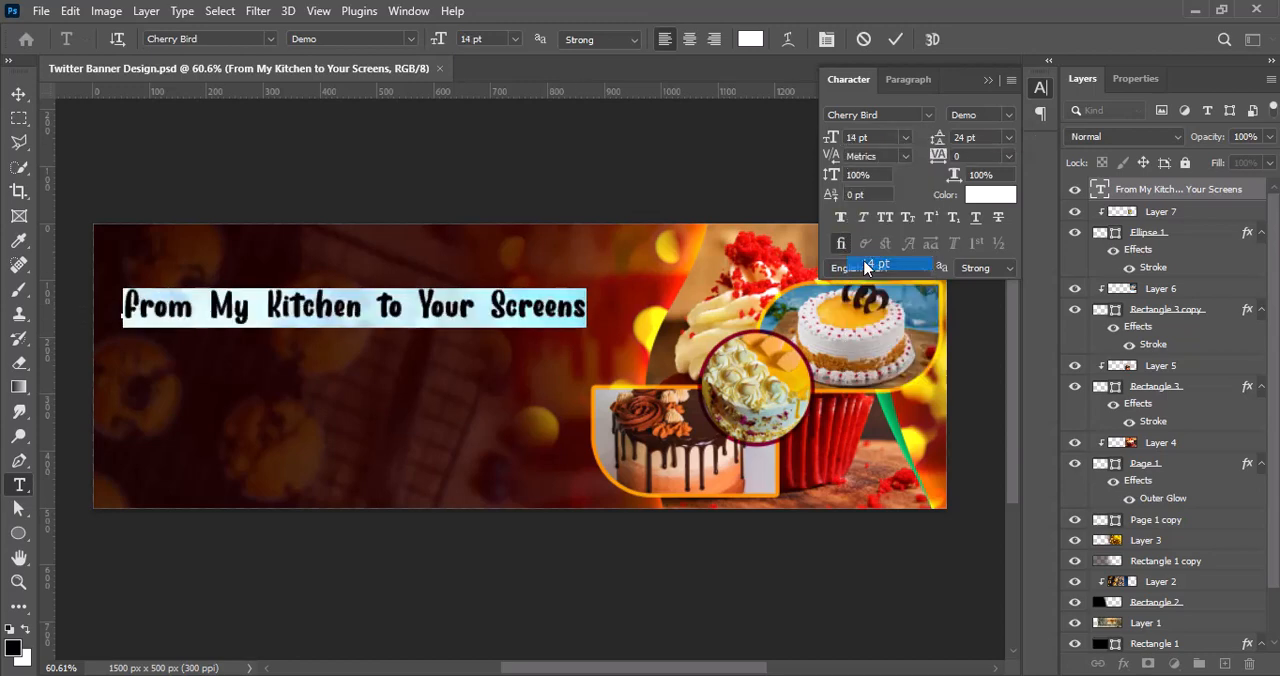
left_click(895, 40)
Step: Nudge the headline about 17 px left and break it so "to Your Screens" starts a second line
key("v")
left_click_drag(504, 316, 494, 310)
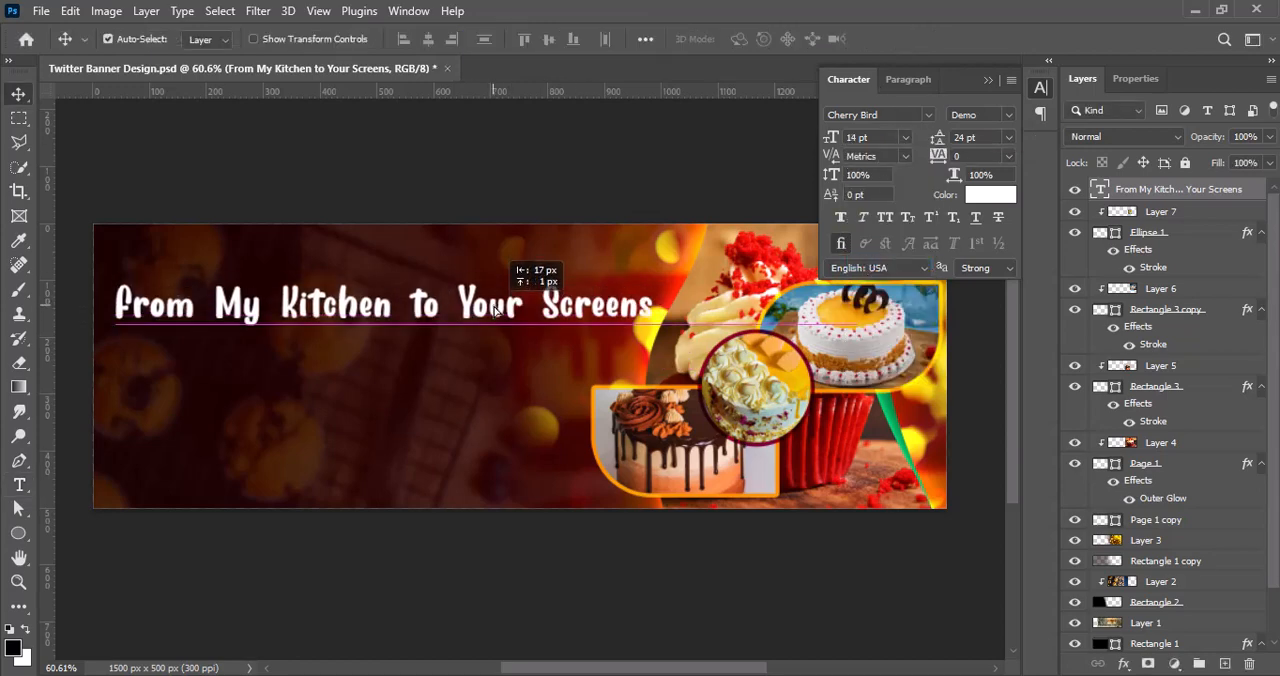
key("t")
left_click(461, 305)
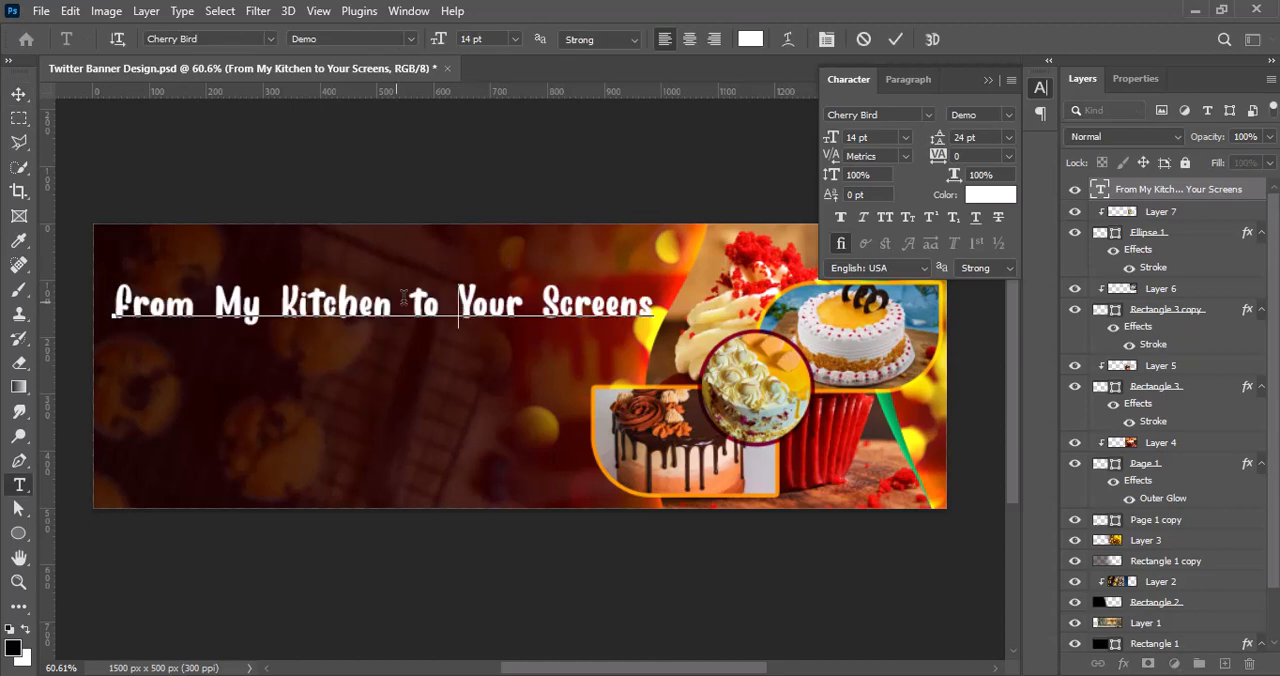
key("Delete")
key("Return")
key("ctrl+a")
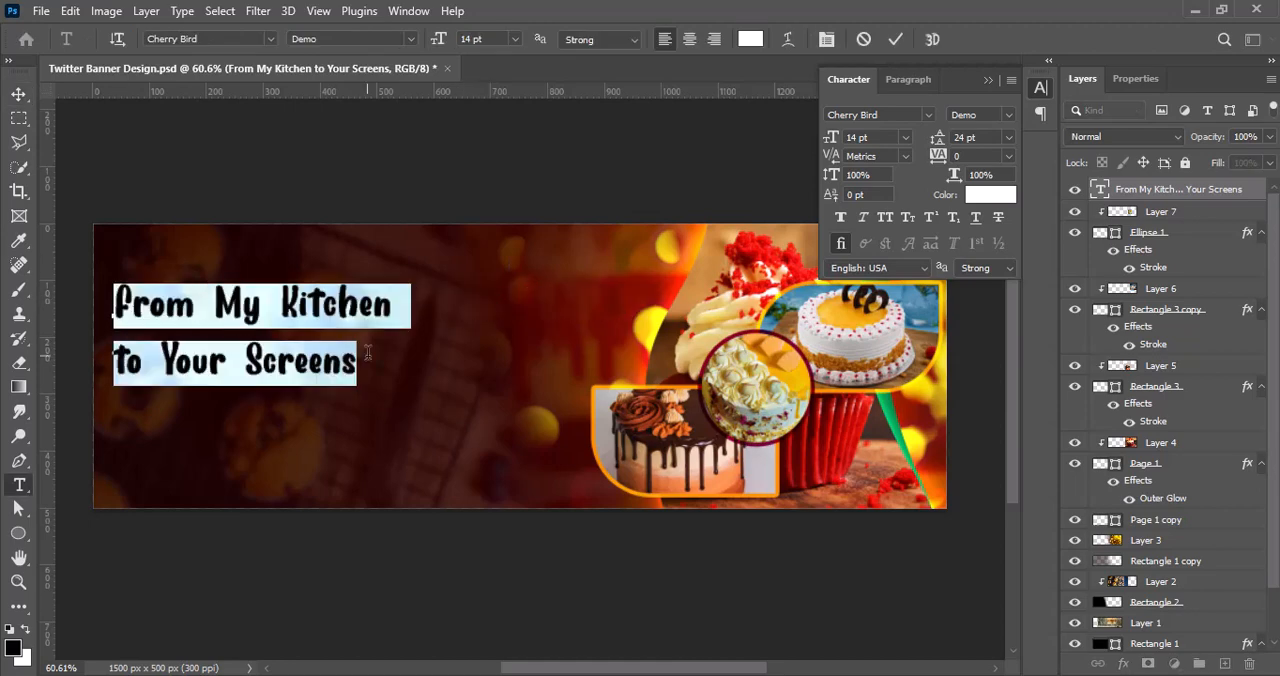
Step: Tighten the headline's leading to 14 pt and move the text block up and right, close to the banner's top edge
left_click(1008, 137)
left_click(1000, 263)
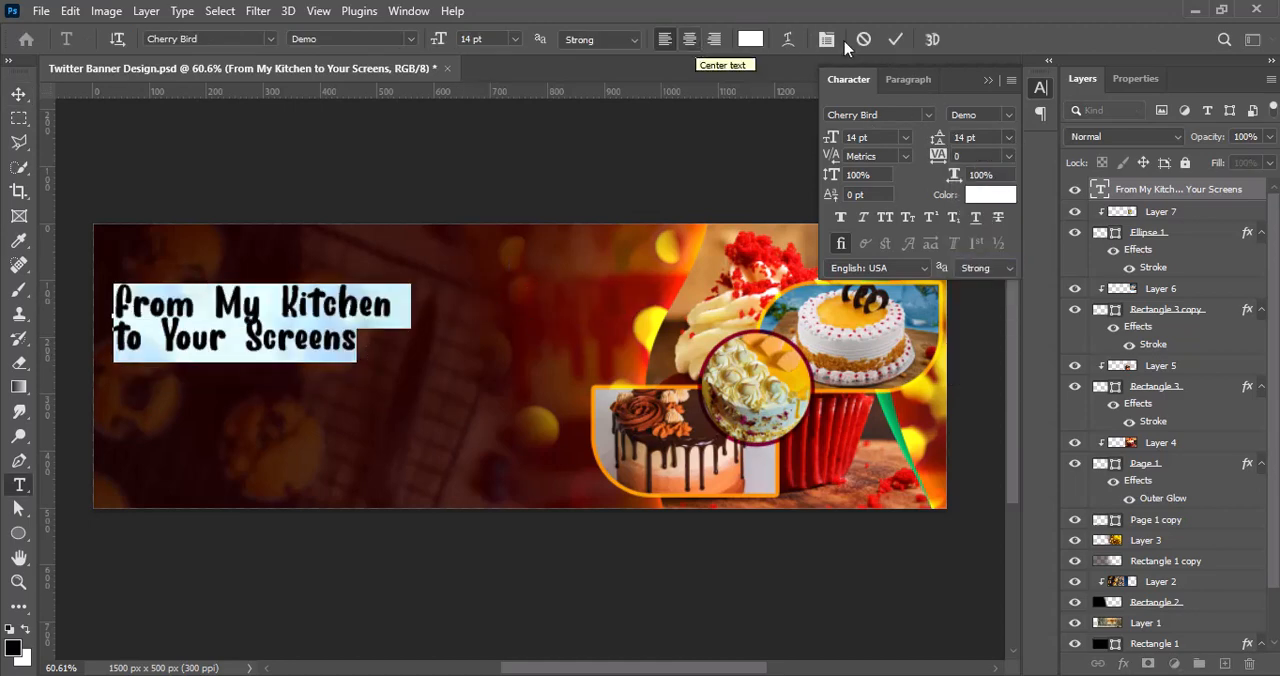
left_click(18, 93)
left_click_drag(275, 322, 400, 265)
Step: Set the leading of the word "to" on the headline's second line to 16 pt
double_click(398, 286)
triple_click(260, 290)
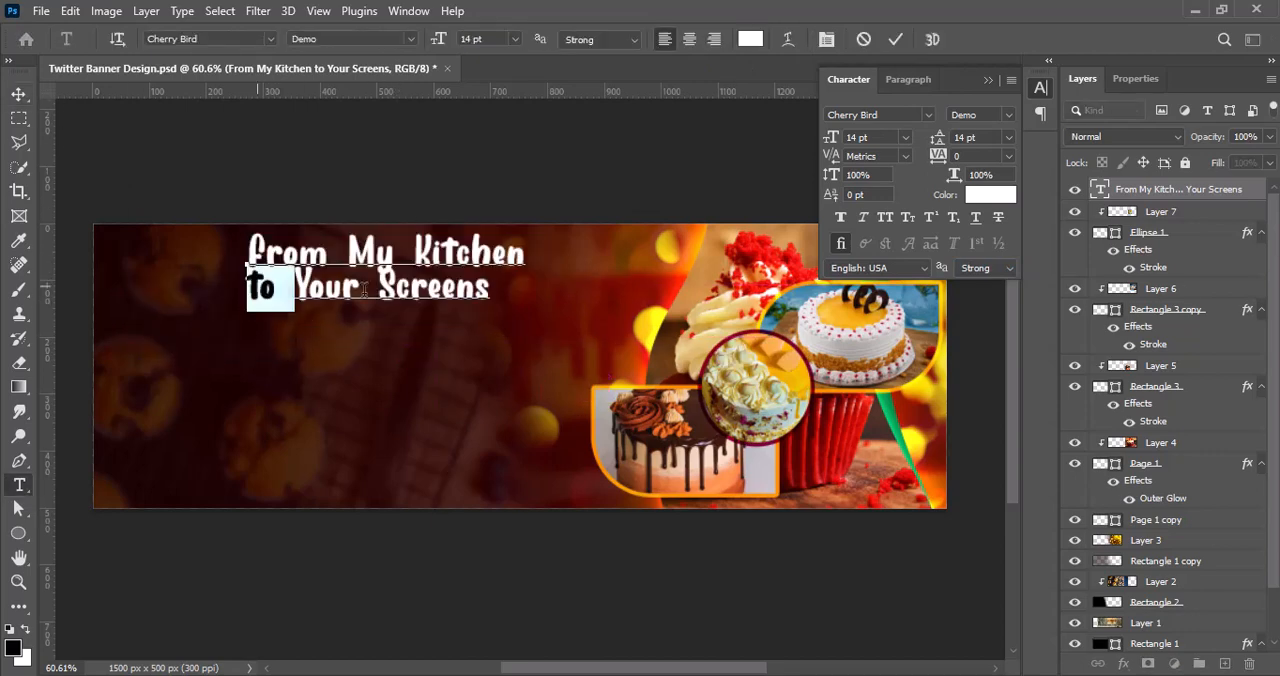
left_click(1008, 137)
left_click(987, 279)
Step: Indent the headline's second line to start below "My", and capitalise the initials of "To" and "From"
left_click(250, 290)
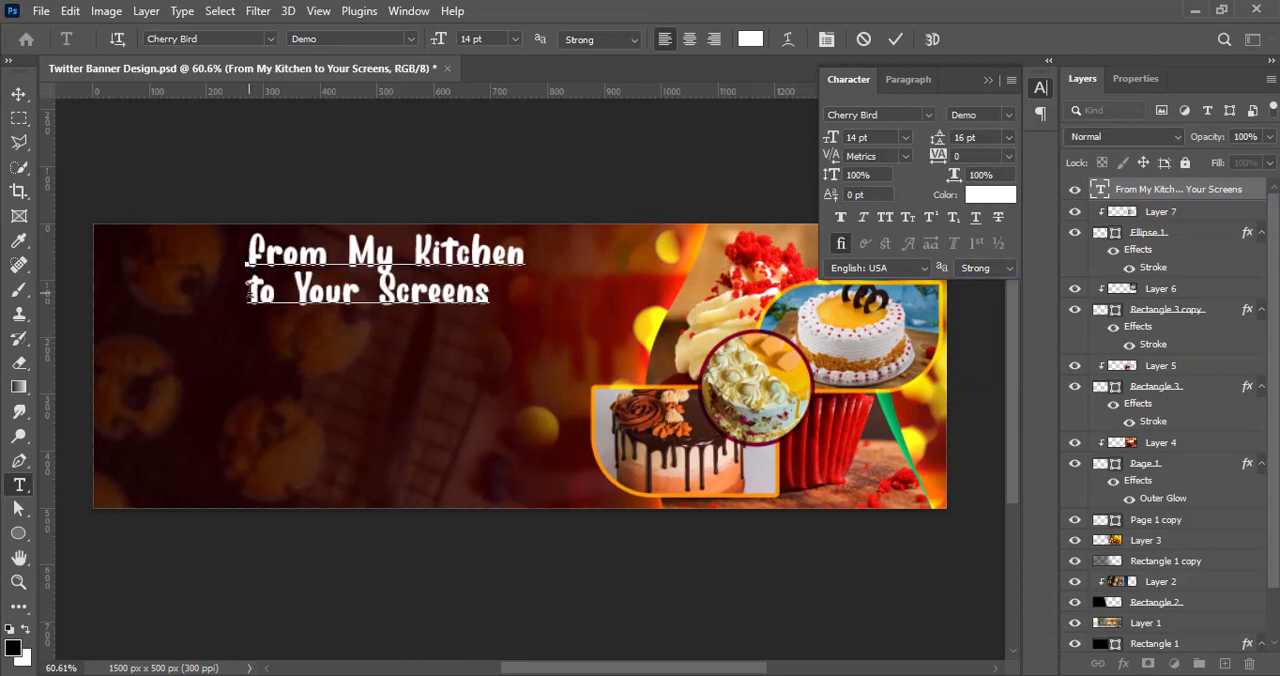
key("BackSpace")
key("BackSpace")
key("BackSpace")
key("BackSpace")
key("BackSpace")
key("BackSpace")
key("BackSpace")
key("BackSpace")
key("BackSpace")
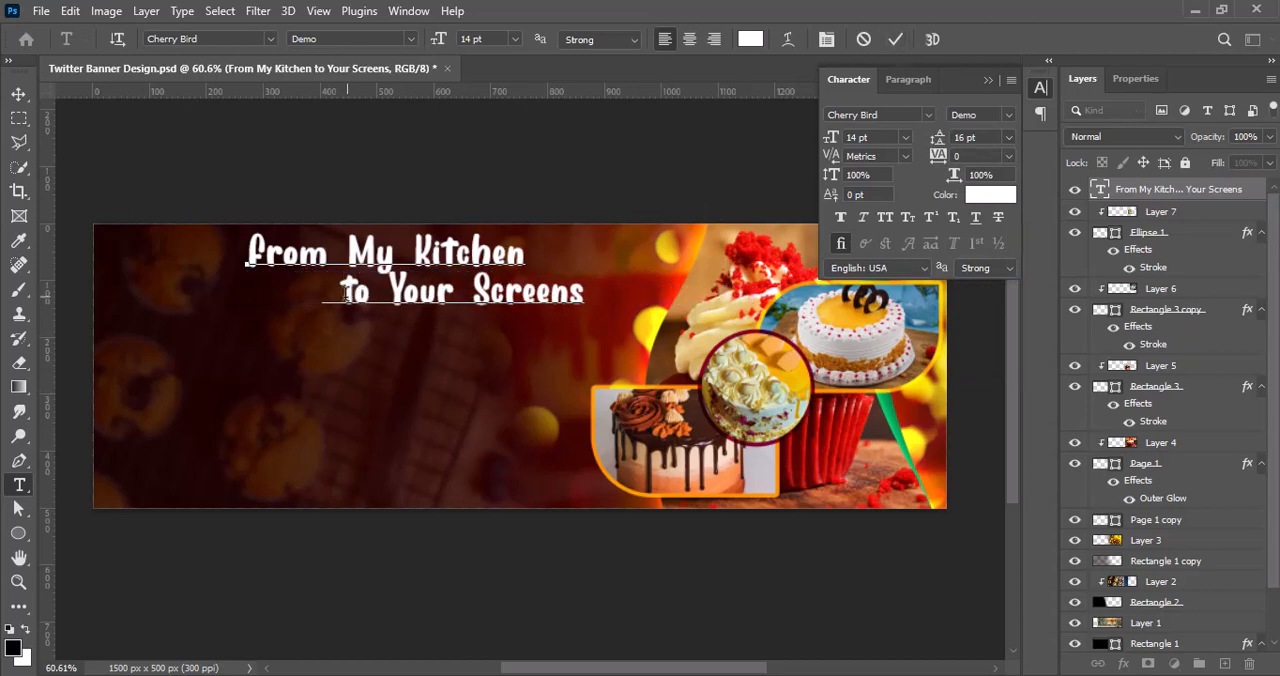
type("T")
left_click_drag(267, 253, 247, 248)
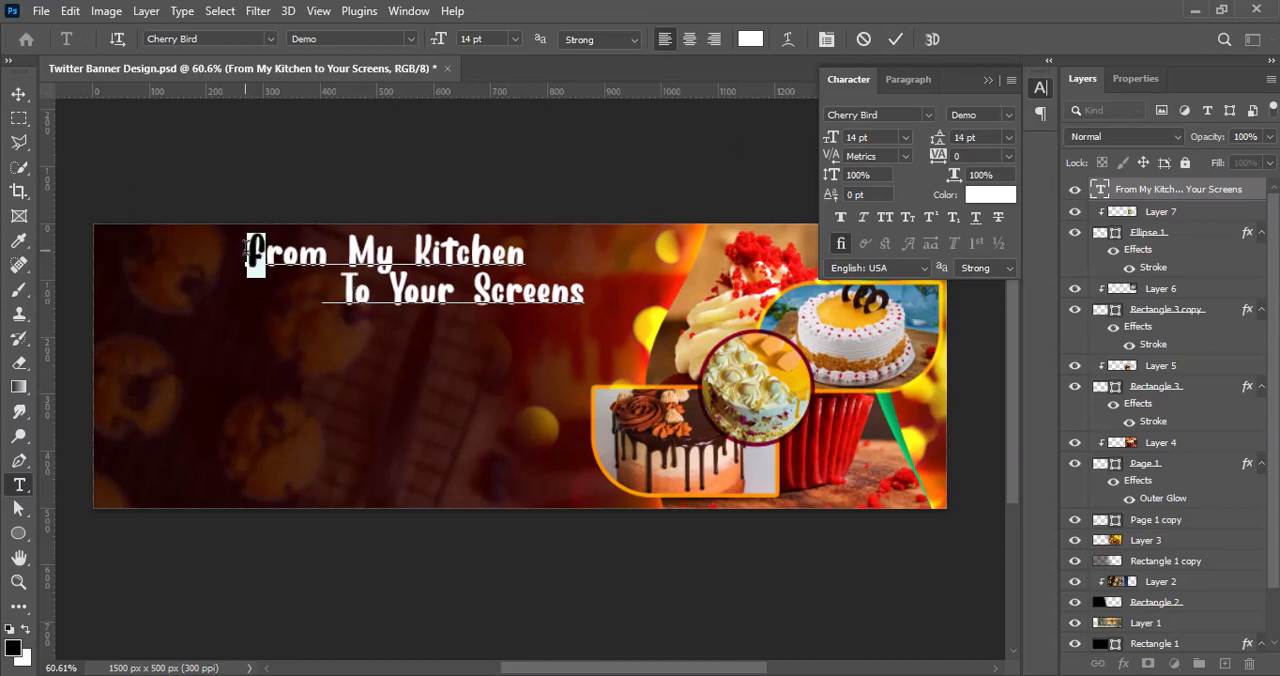
type("F")
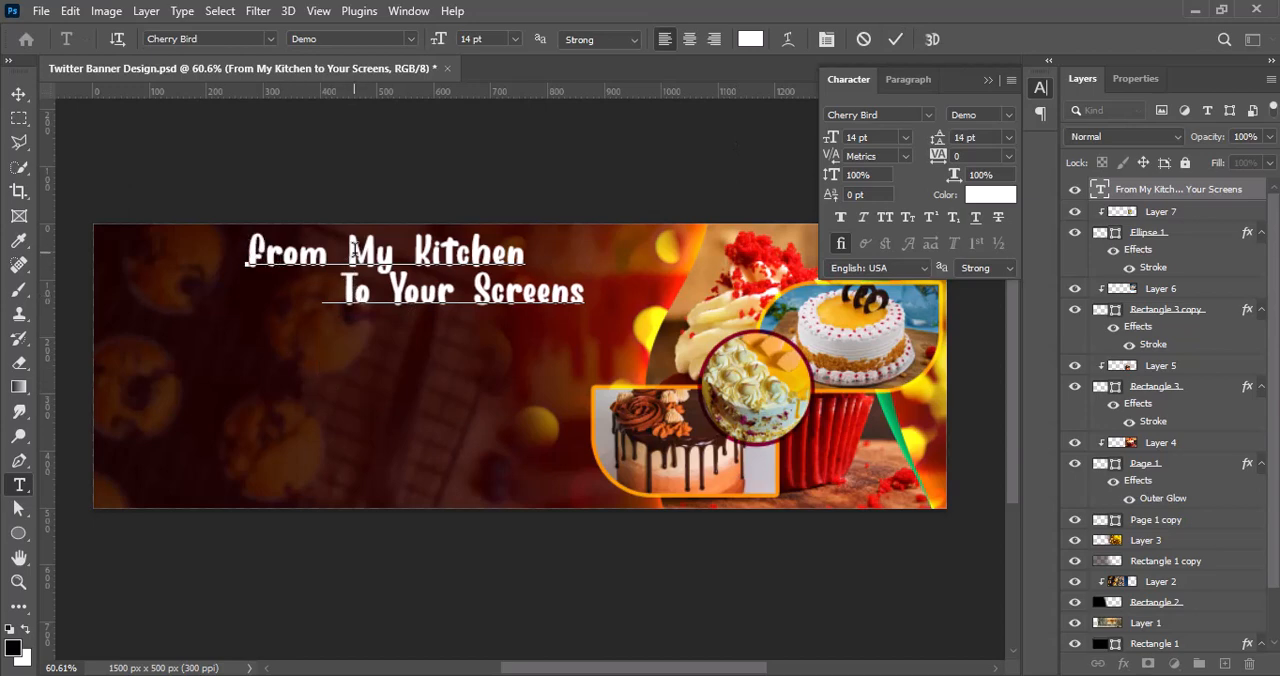
Step: Reduce the words "From" and "To" in the headline to 12 pt
left_click_drag(328, 254, 239, 258)
left_click(906, 138)
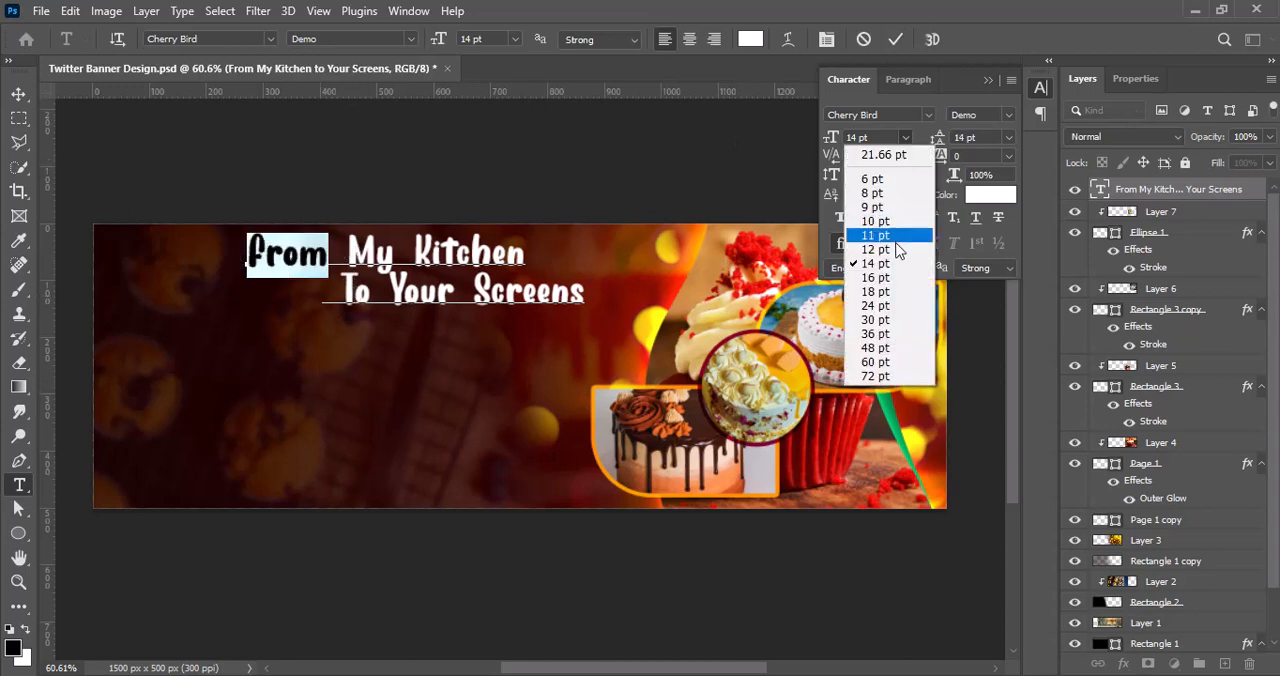
left_click(898, 249)
left_click_drag(374, 291, 515, 256)
left_click(907, 137)
left_click(887, 254)
Step: Colour the words "My Kitchen" yellow (f6dc00)
left_click(990, 194)
left_click(1043, 370)
left_click(1021, 170)
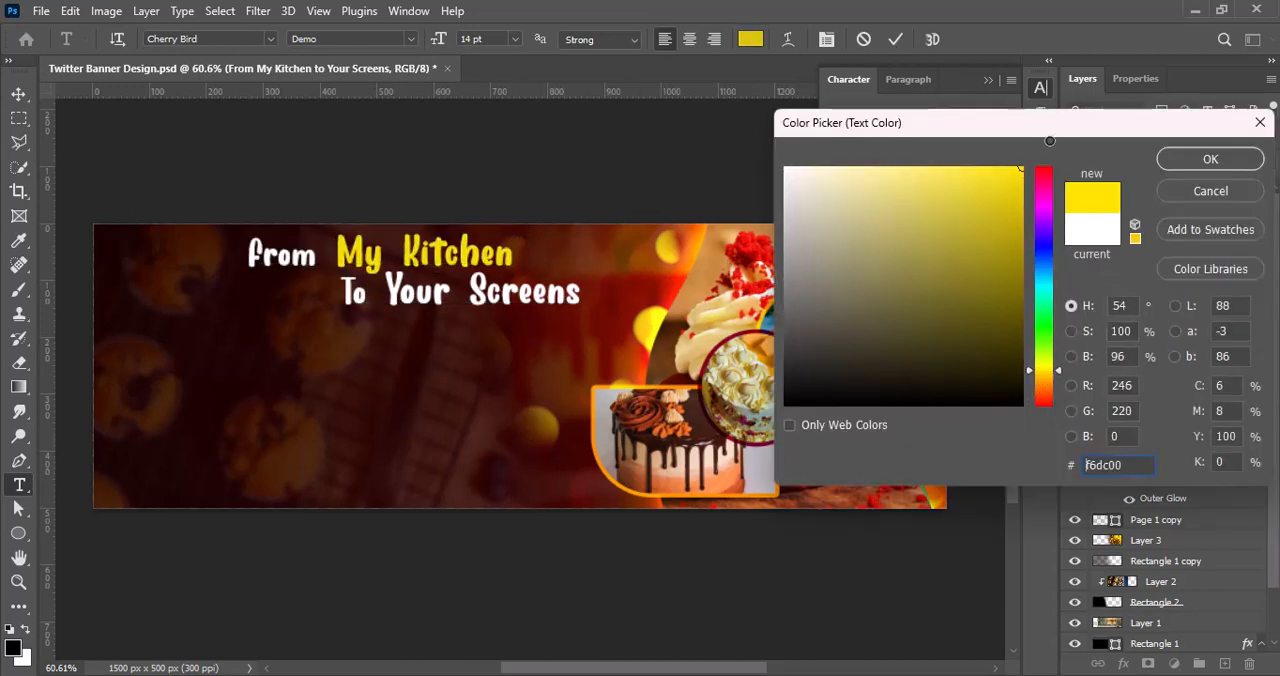
left_click(1210, 159)
Step: Colour "Your Screens" with the yellow sampled from "My Kitchen", and save the banner
left_click_drag(385, 292, 584, 292)
left_click(990, 197)
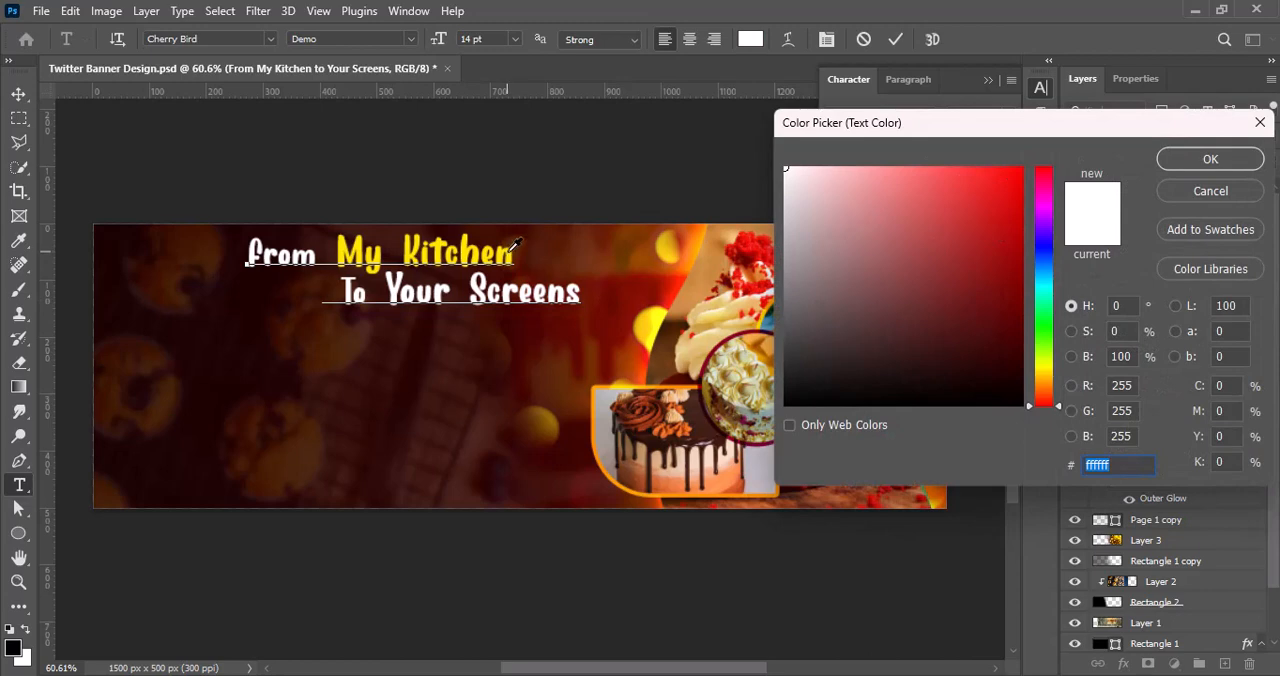
left_click(511, 249)
left_click(1210, 159)
key("Escape")
key("v")
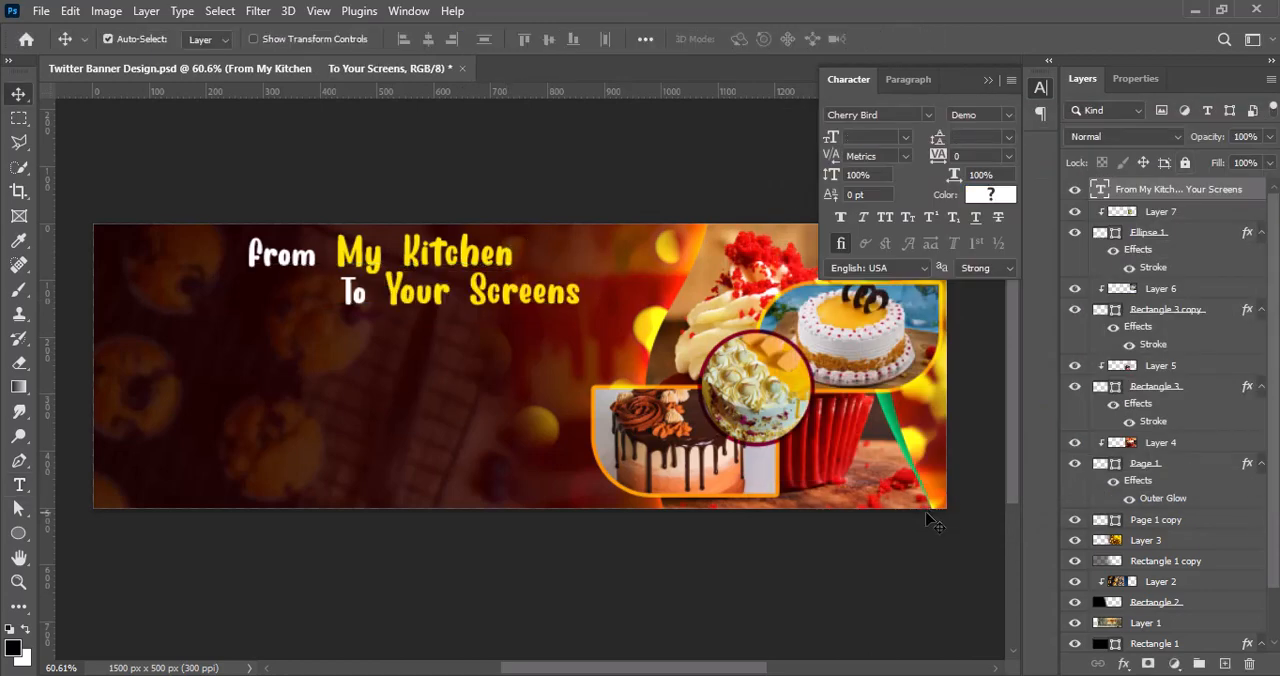
key("ctrl+s")
left_click(873, 562)
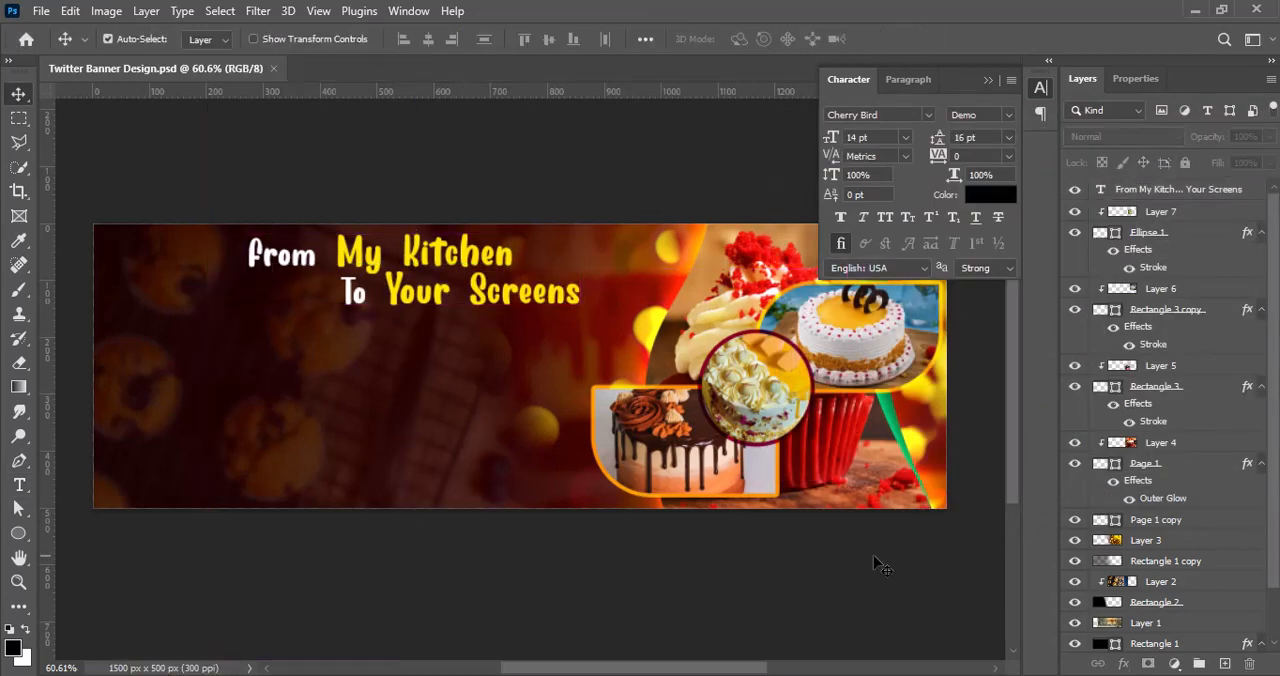
Step: Add the tagline "Documenting the Art of Food and Culinary Adventures" as a new text layer below the headline
left_click(19, 484)
left_click(158, 366)
key("ctrl+v")
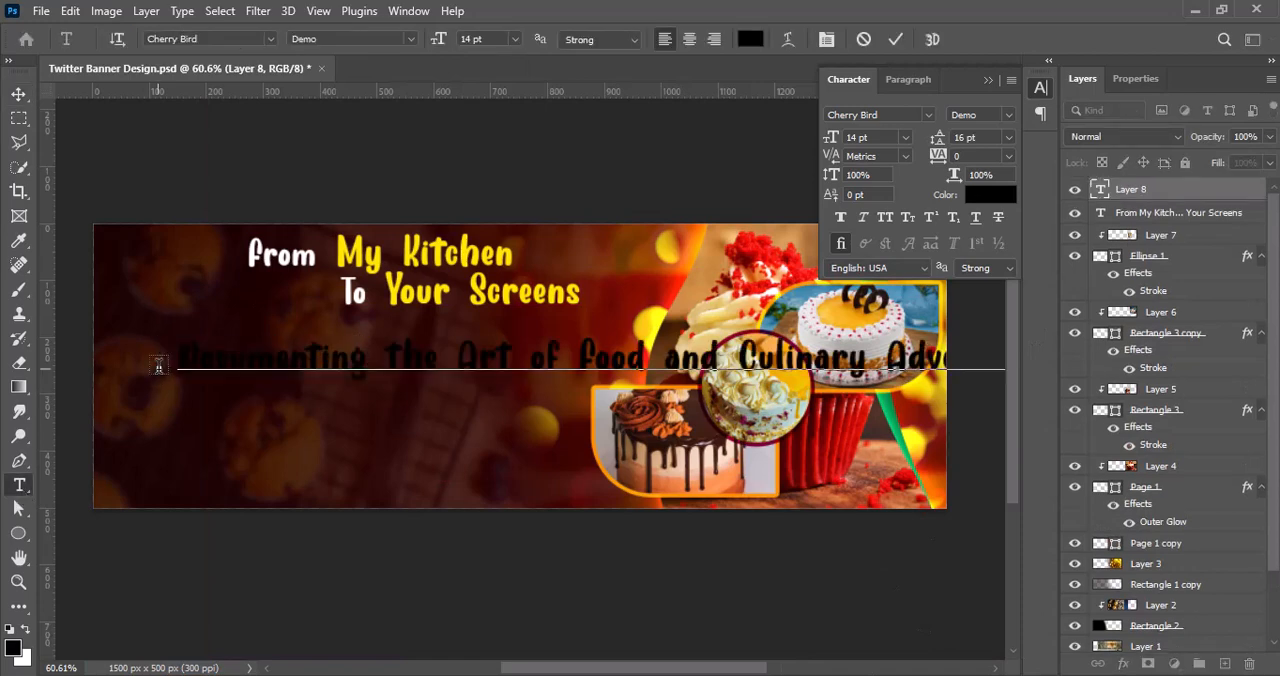
left_click(19, 92)
Step: Colour the whole tagline text white (ffffff)
double_click(340, 370)
left_click(750, 39)
left_click_drag(805, 185, 753, 122)
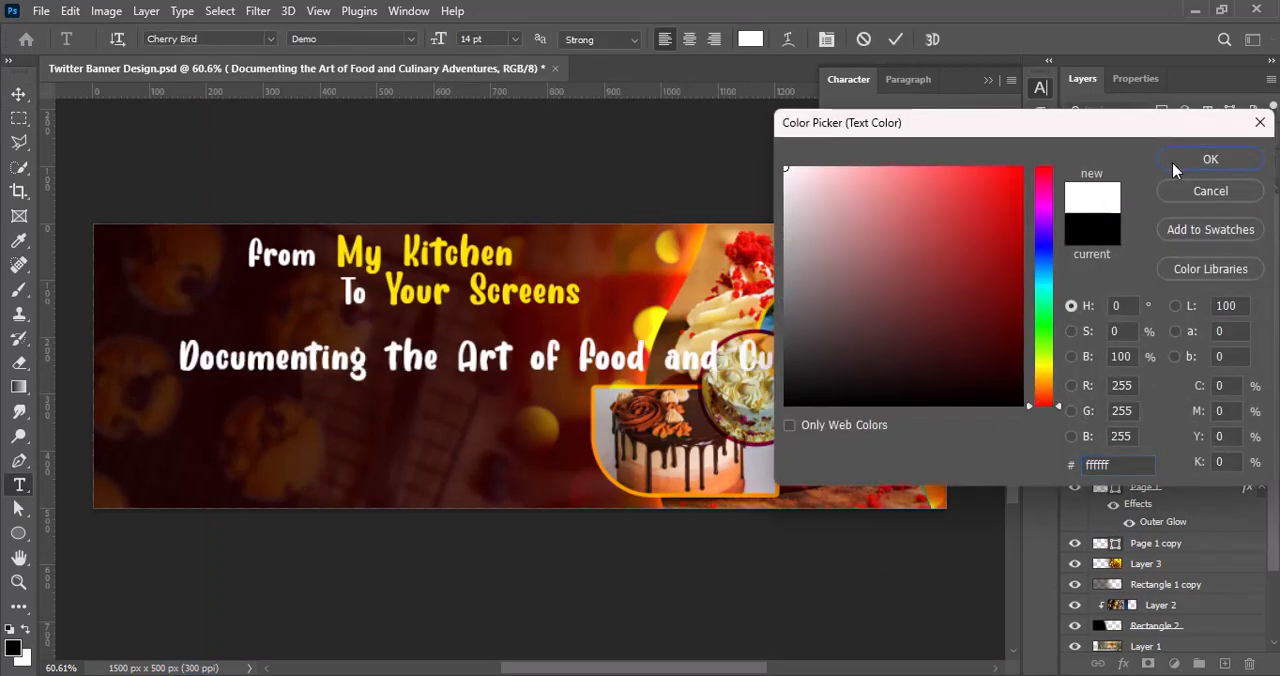
left_click(1172, 162)
Step: Browse the fonts for the tagline, try Love You, and move the text up closer beneath the headline
left_click(926, 116)
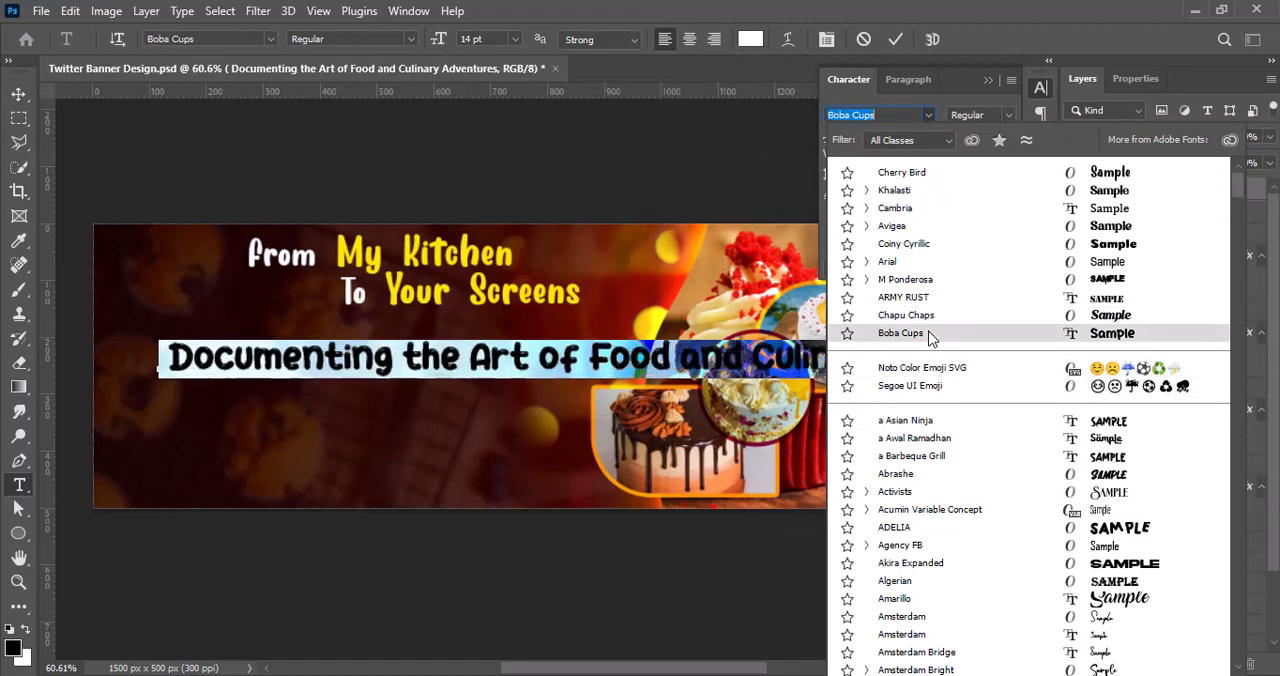
scroll(962, 548, "down", 4)
scroll(962, 548, "down", 20)
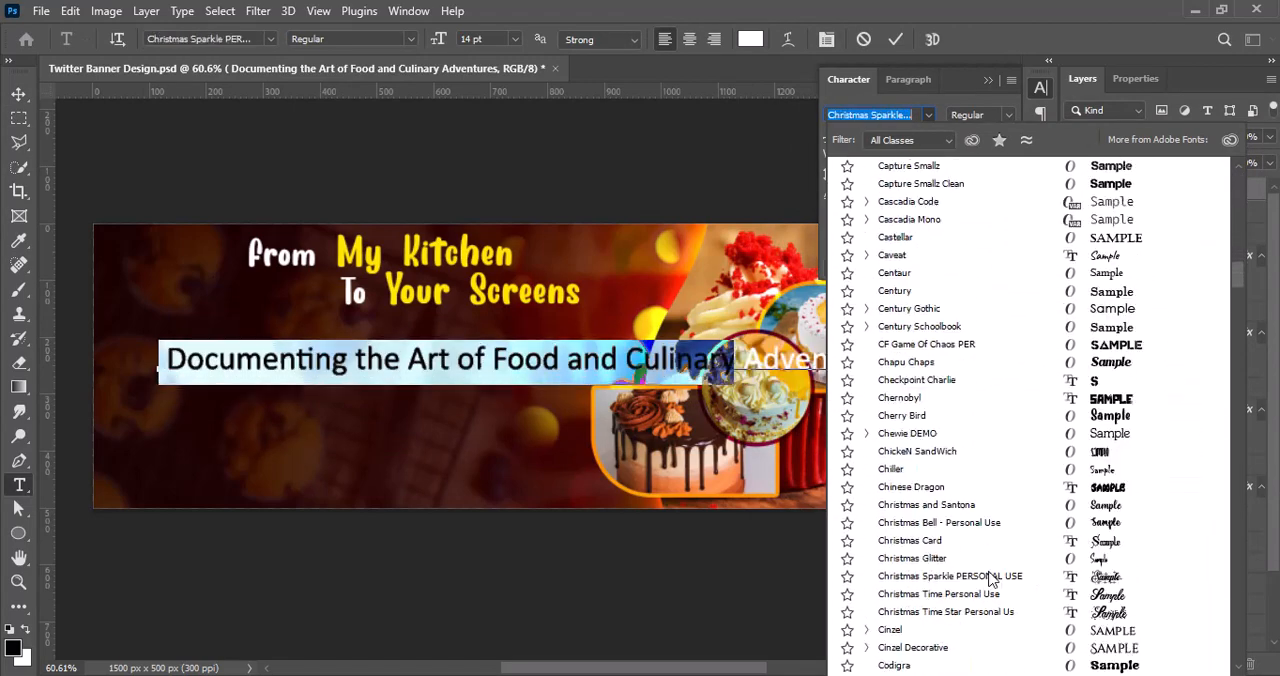
scroll(1017, 584, "down", 3)
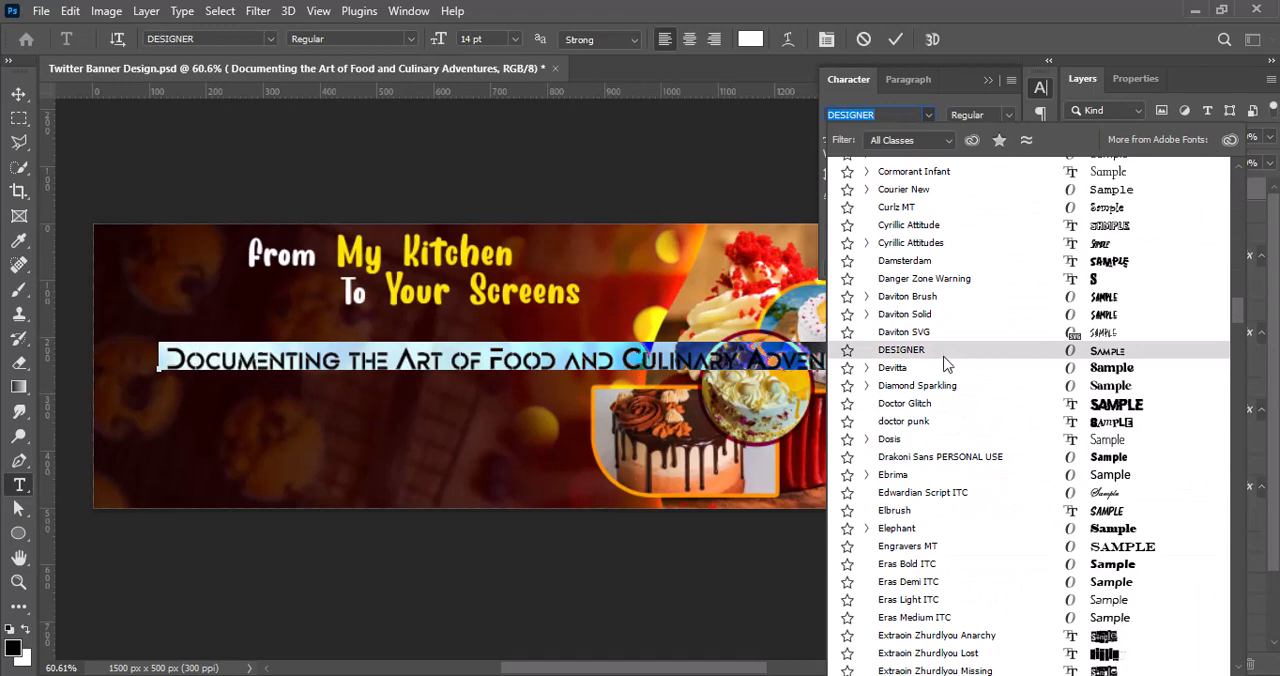
scroll(940, 360, "down", 4)
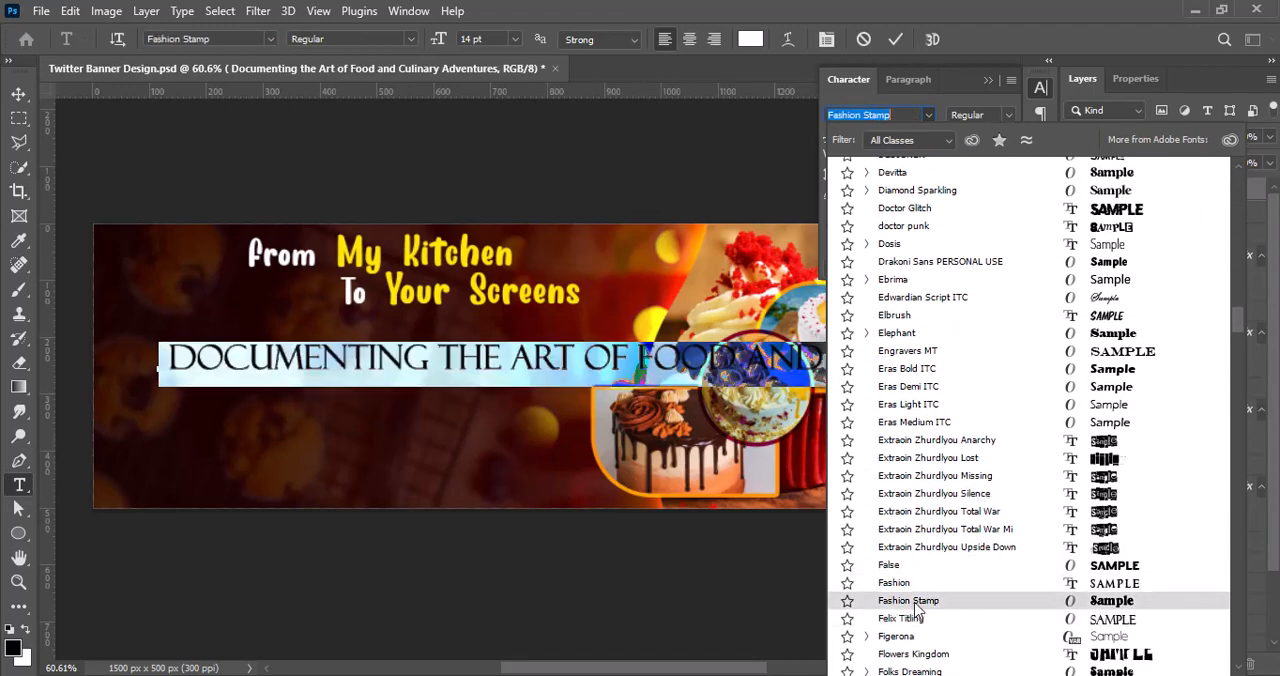
scroll(918, 590, "down", 14)
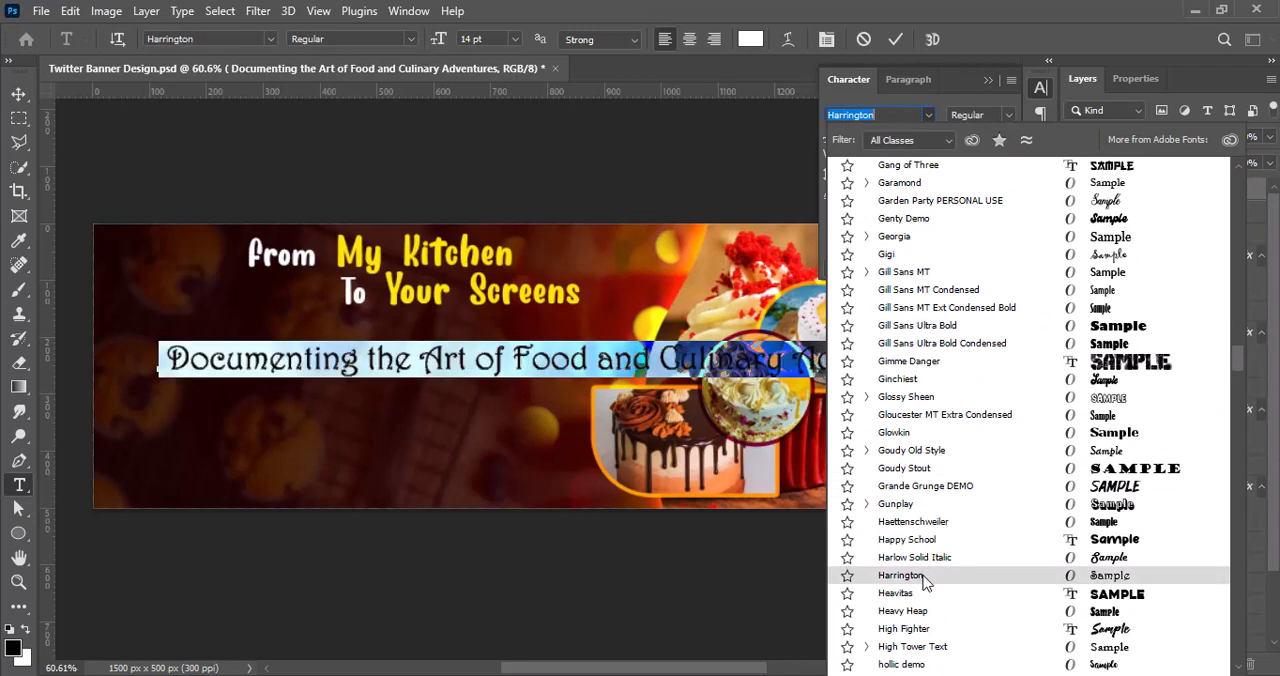
scroll(925, 590, "down", 3)
scroll(926, 617, "down", 3)
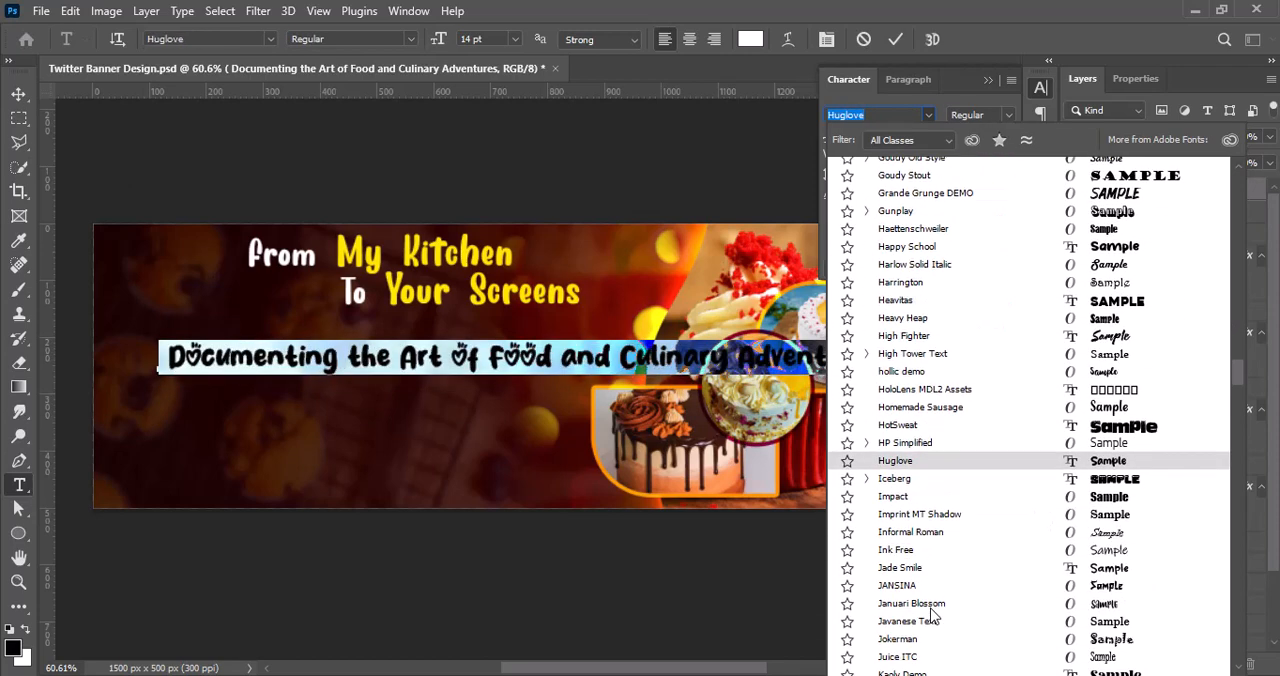
scroll(926, 570, "down", 6)
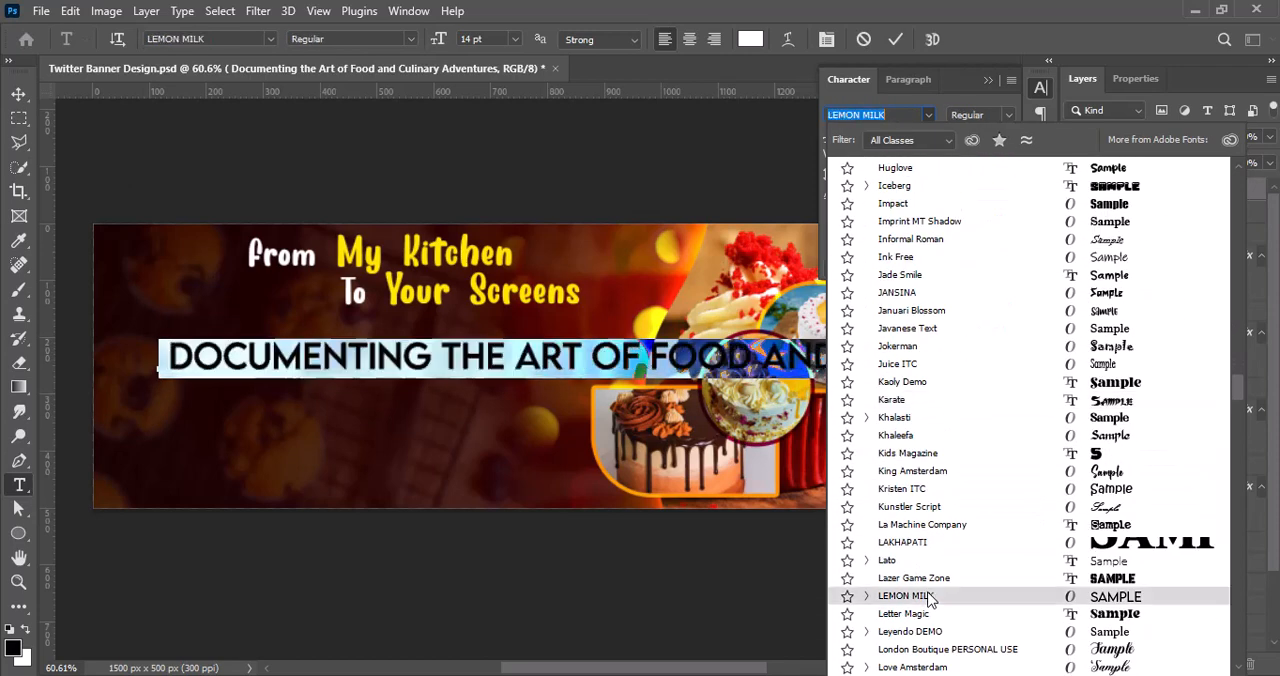
scroll(930, 548, "down", 3)
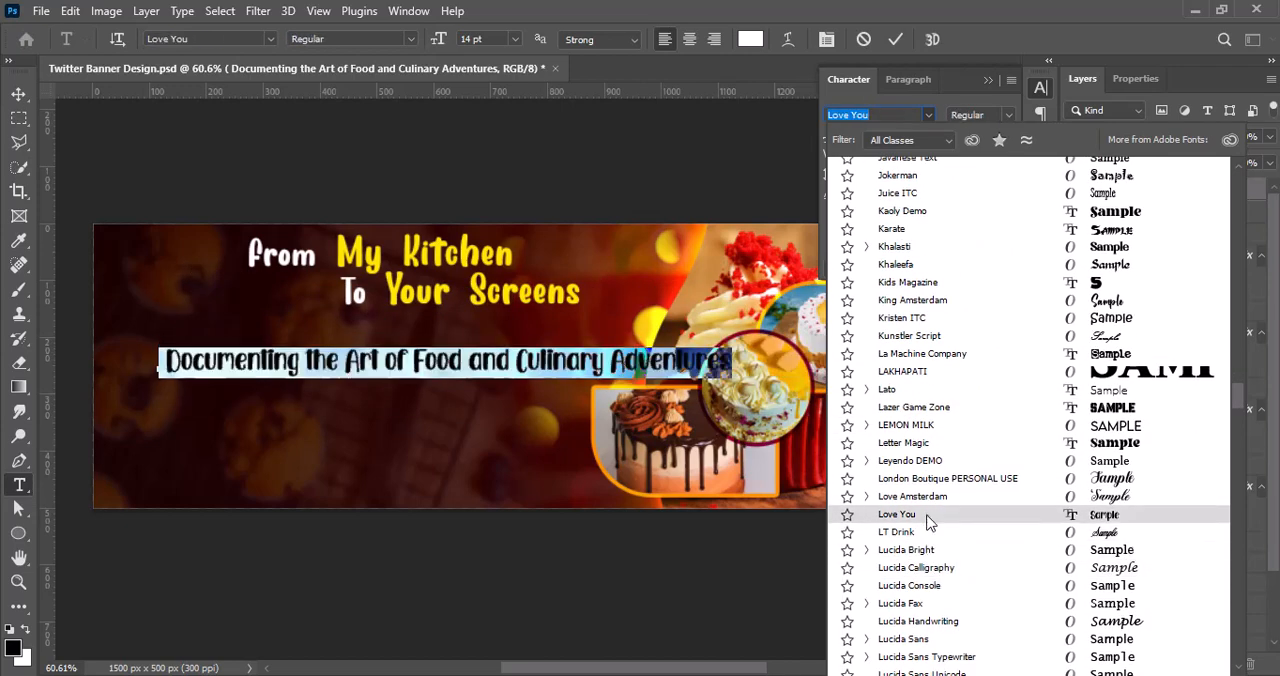
left_click(928, 520)
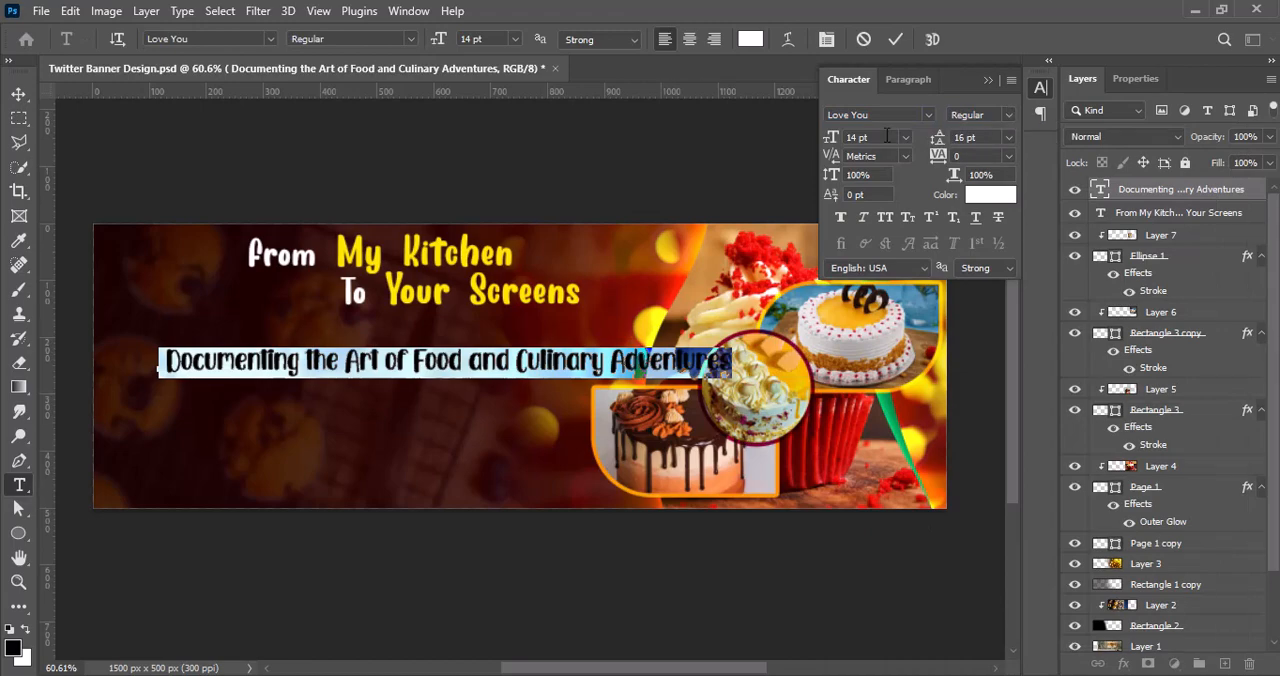
left_click(895, 39)
key("v")
left_click_drag(575, 376, 526, 361)
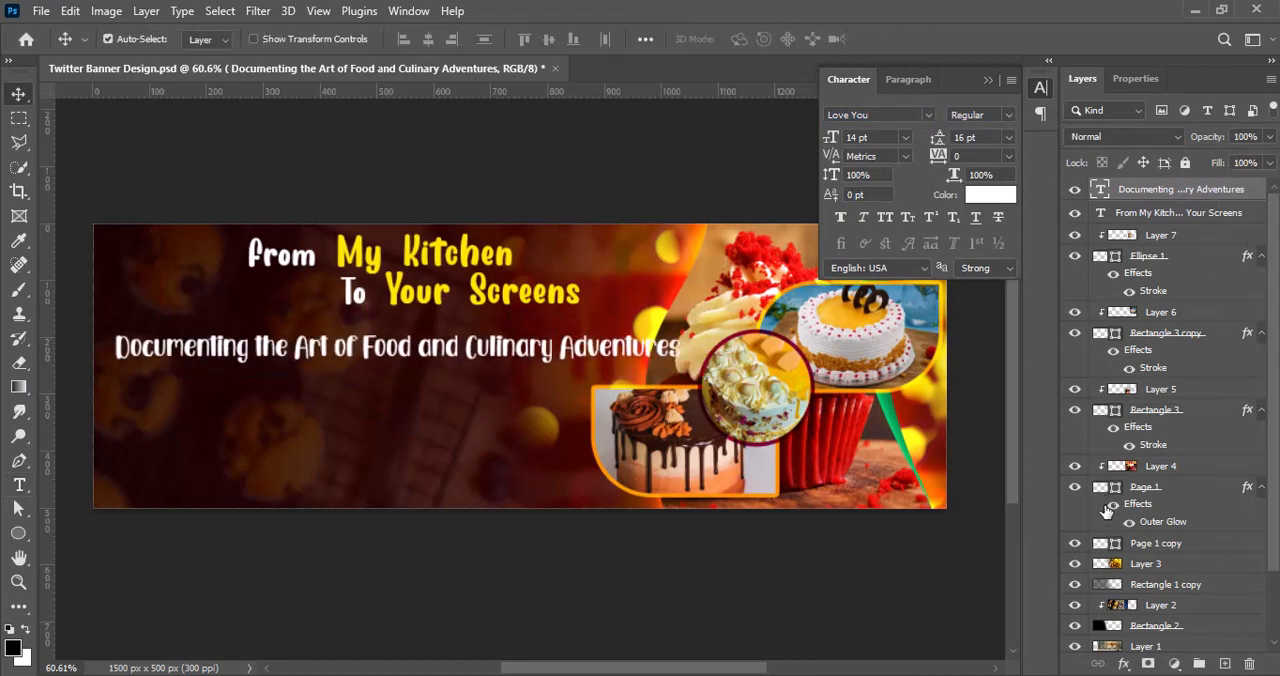
Step: Set the tagline's font to Mohan
double_click(545, 347)
left_click(928, 115)
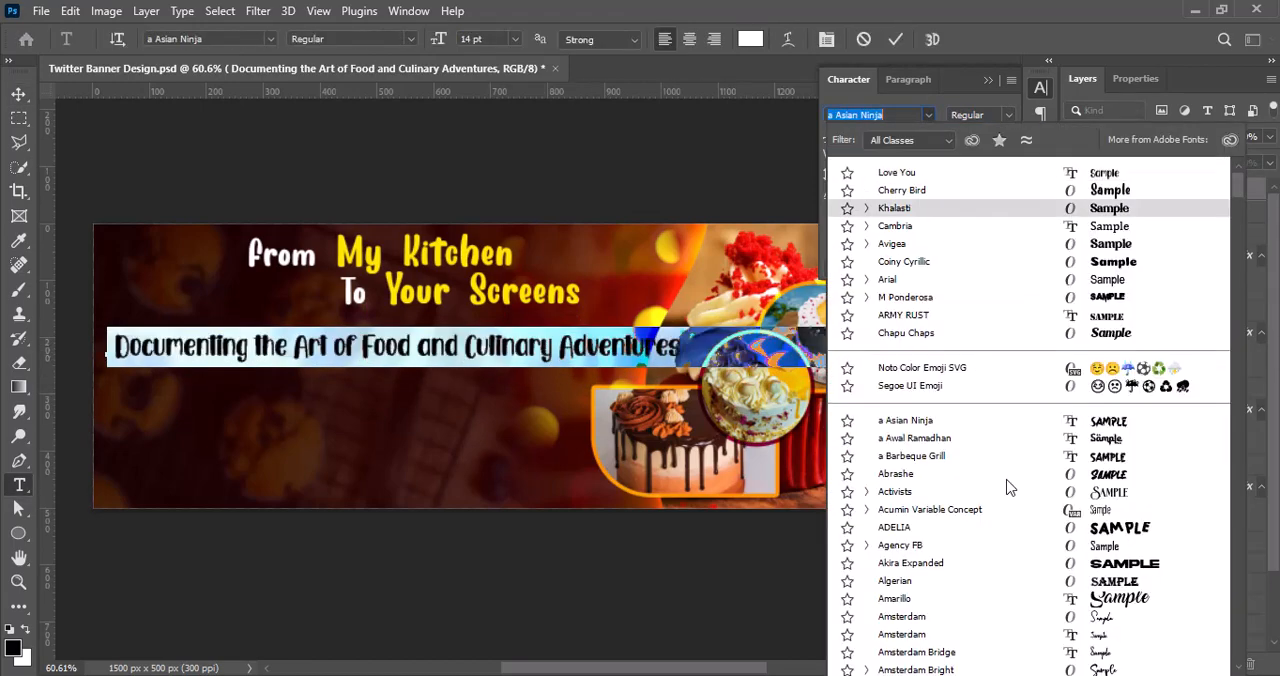
scroll(1003, 530, "down", 10)
scroll(970, 602, "down", 20)
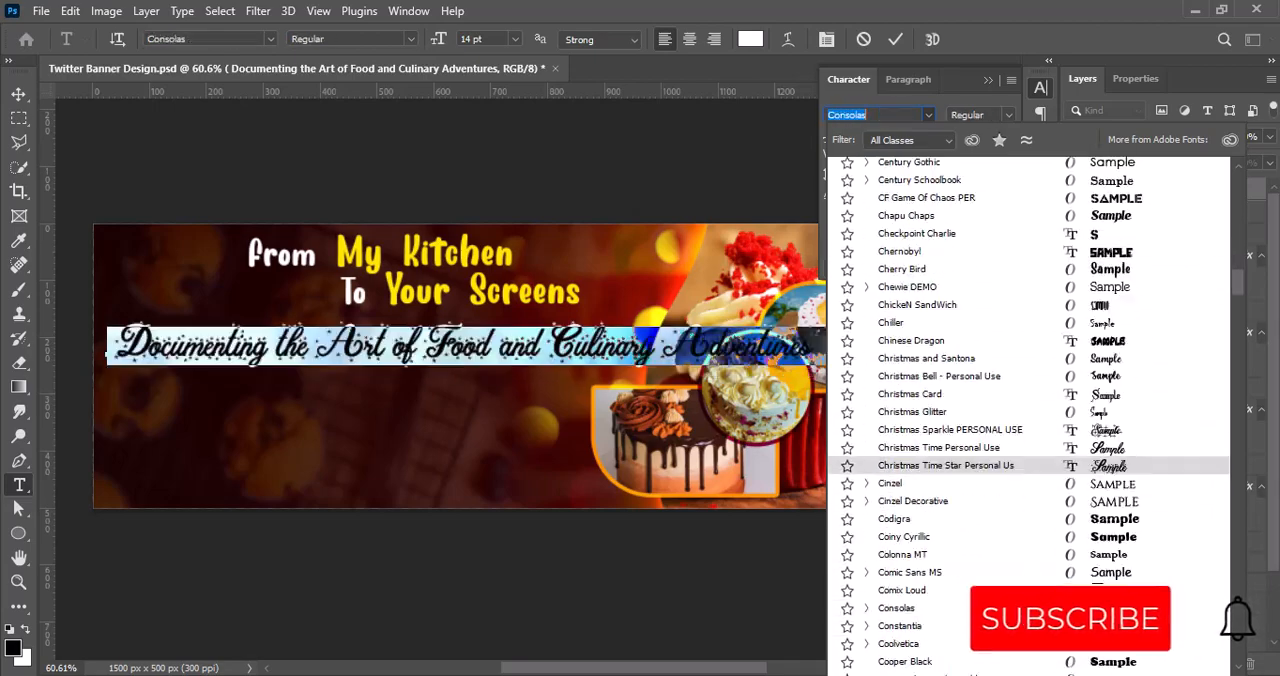
scroll(1085, 655, "down", 15)
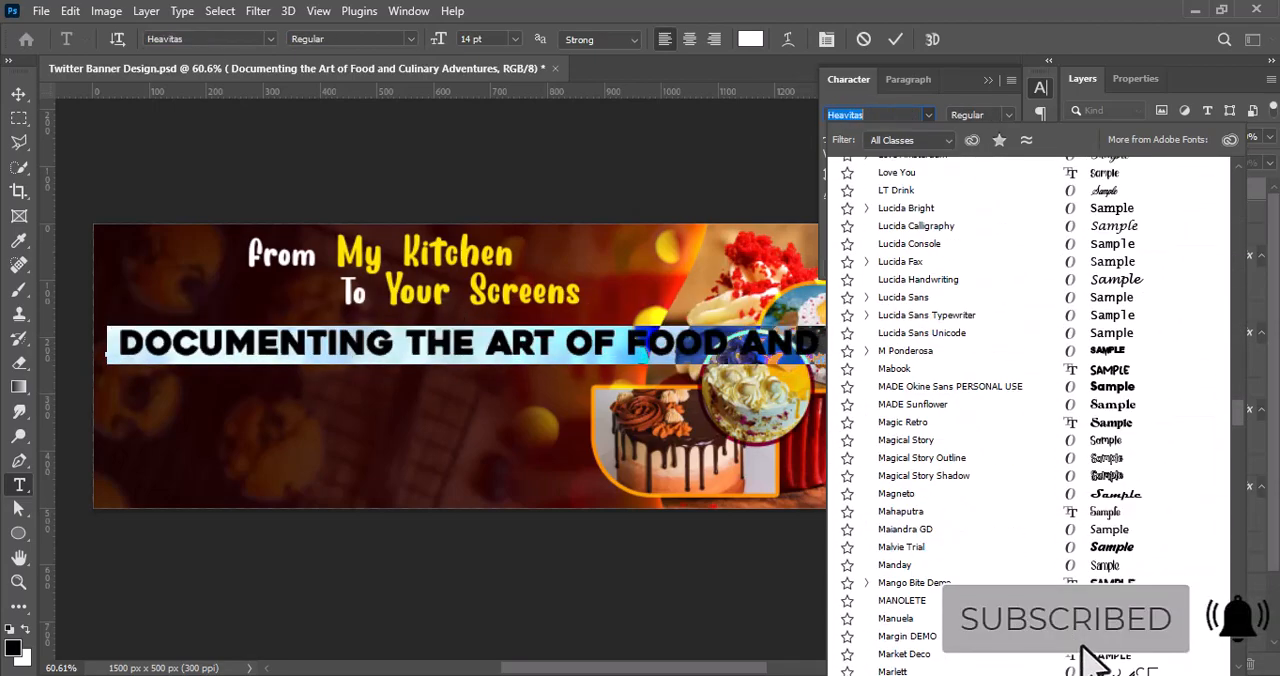
scroll(960, 585, "down", 5)
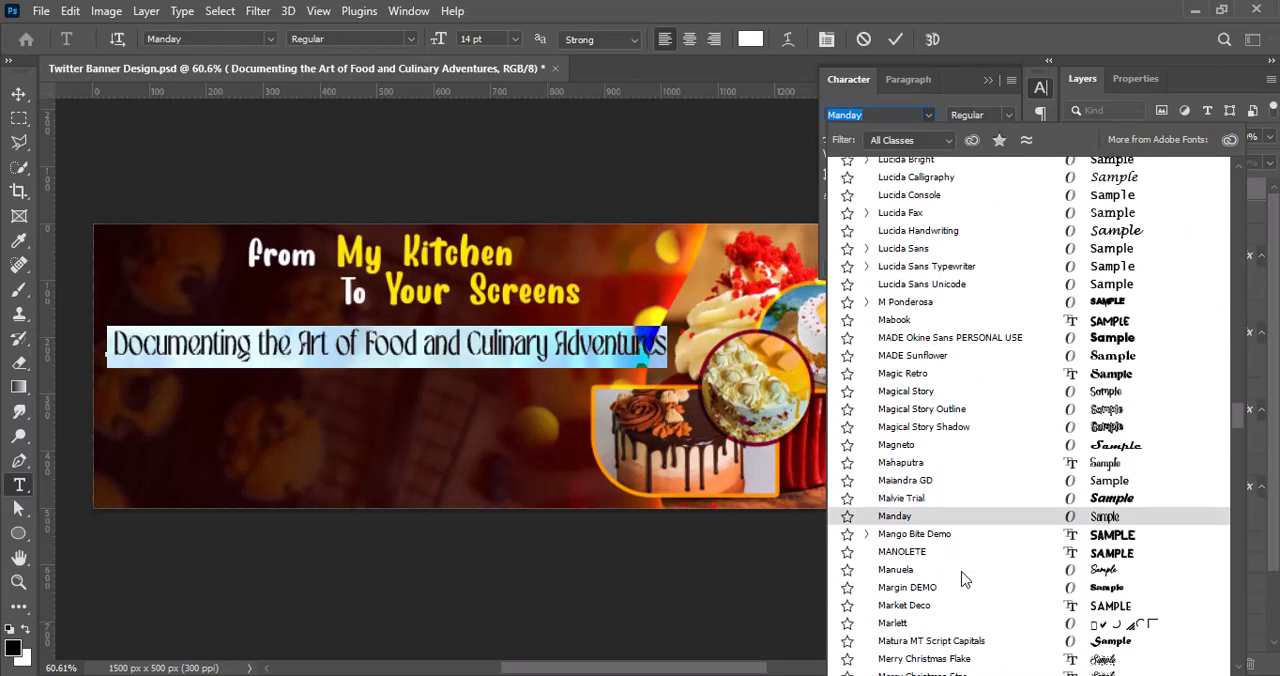
scroll(935, 600, "down", 2)
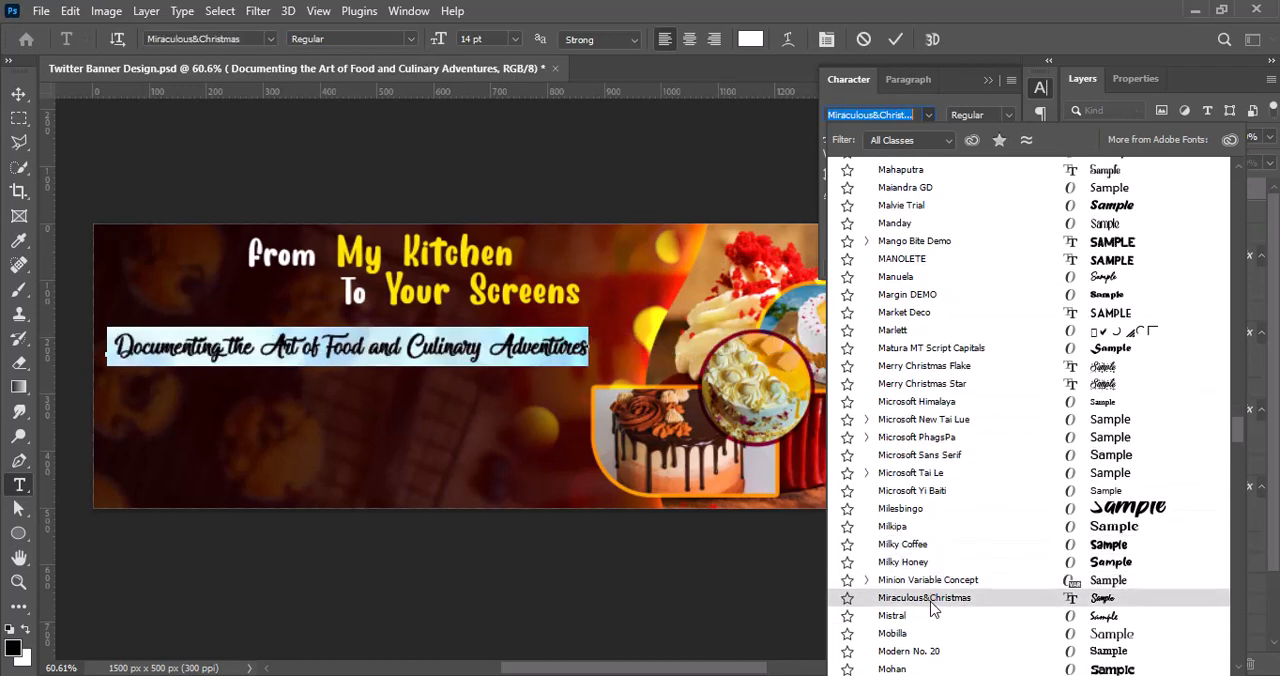
scroll(935, 626, "down", 1)
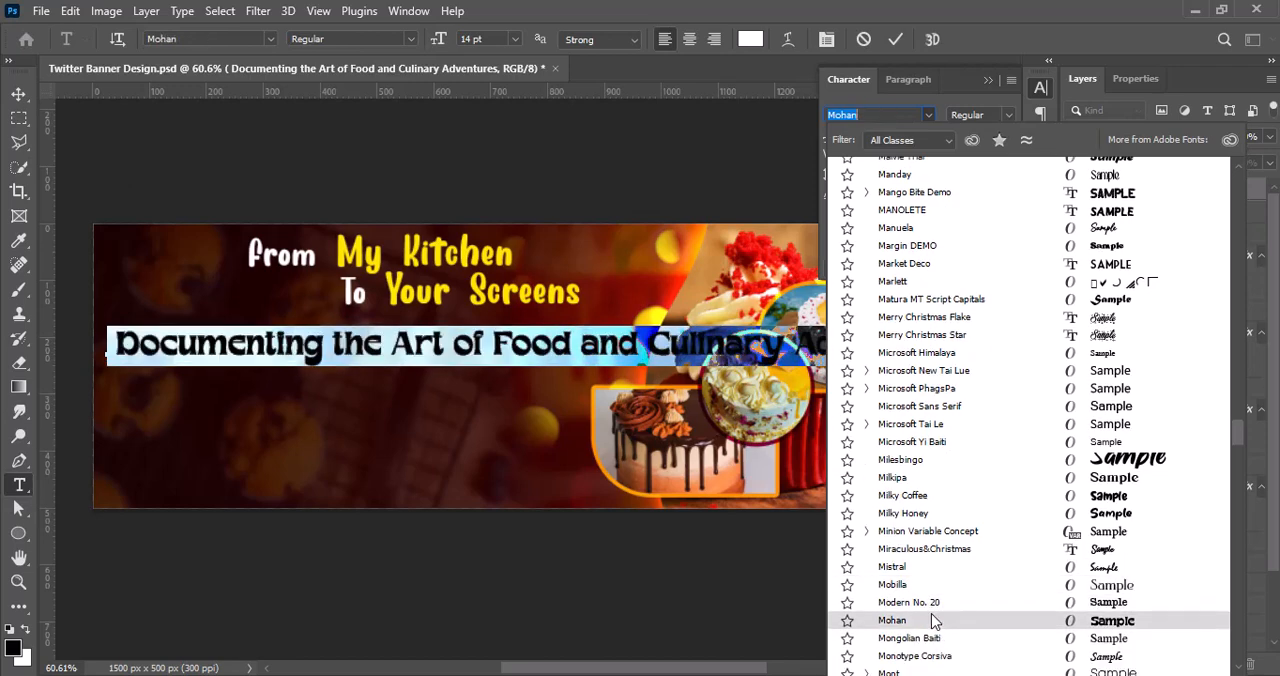
left_click(931, 620)
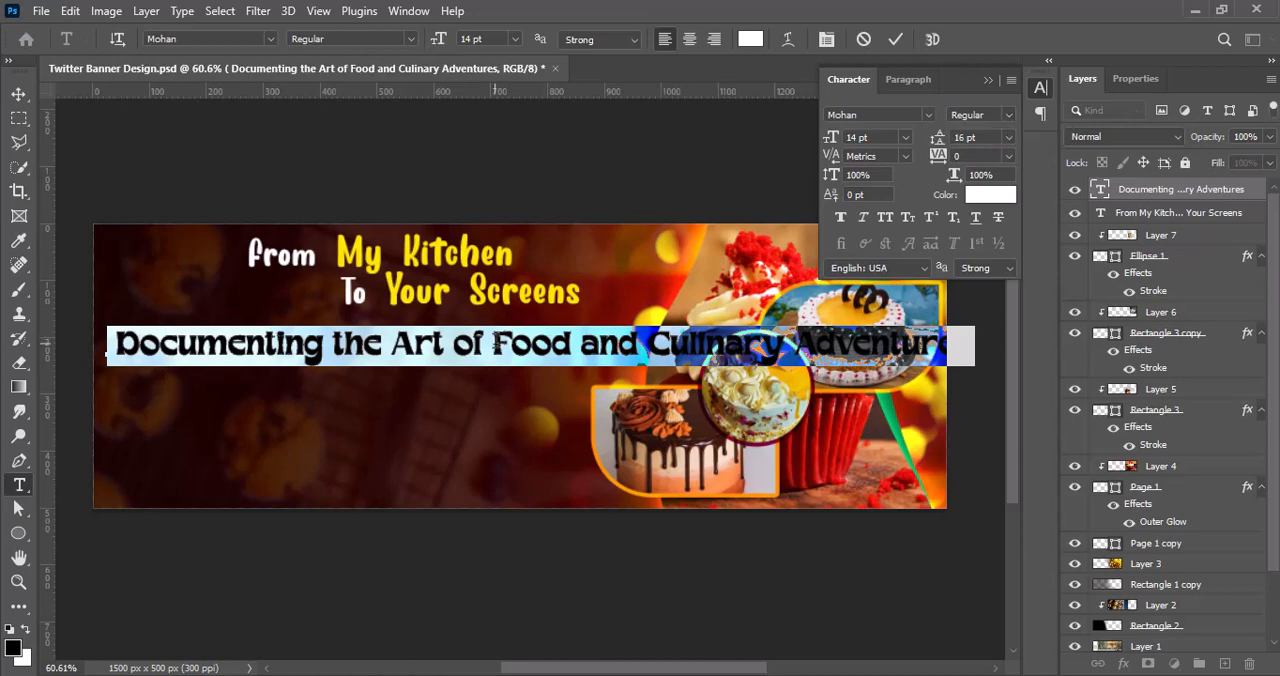
Step: Break the tagline into three lines, "Documenting the Art of", "Food and Culinary" and "Adventures", and delete its leading space
left_click(495, 342)
key("Return")
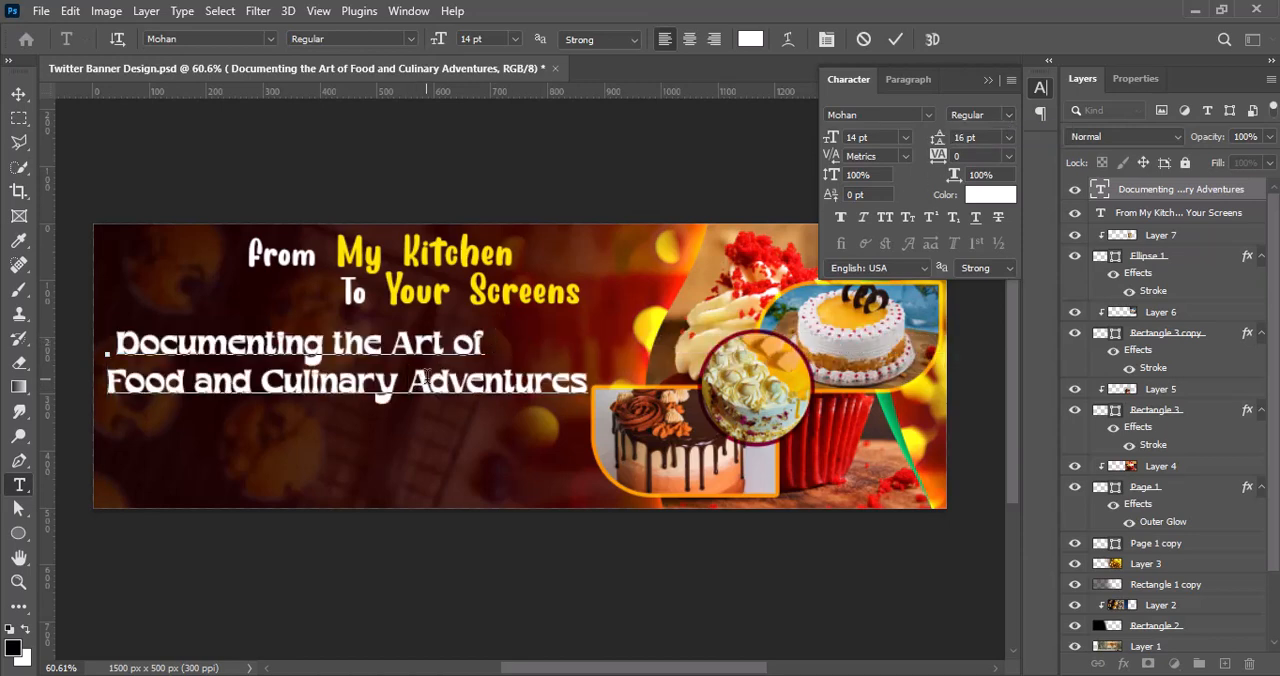
key("Return")
key("ctrl+a")
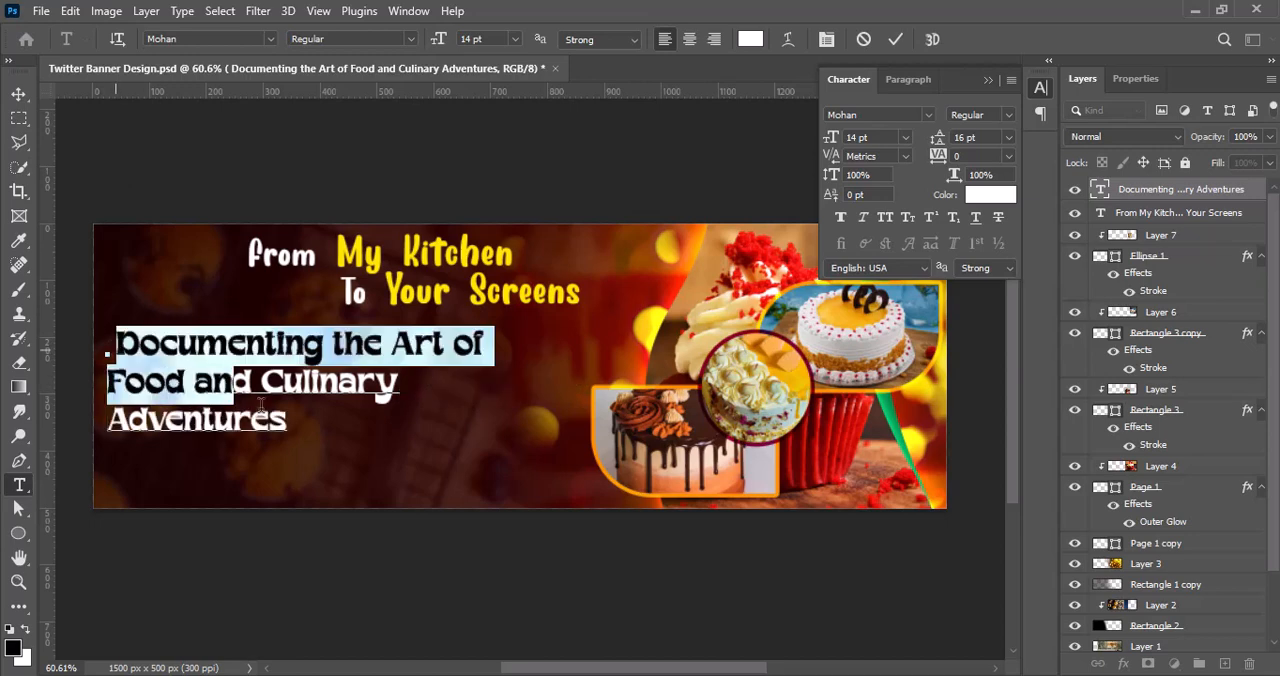
left_click(118, 342)
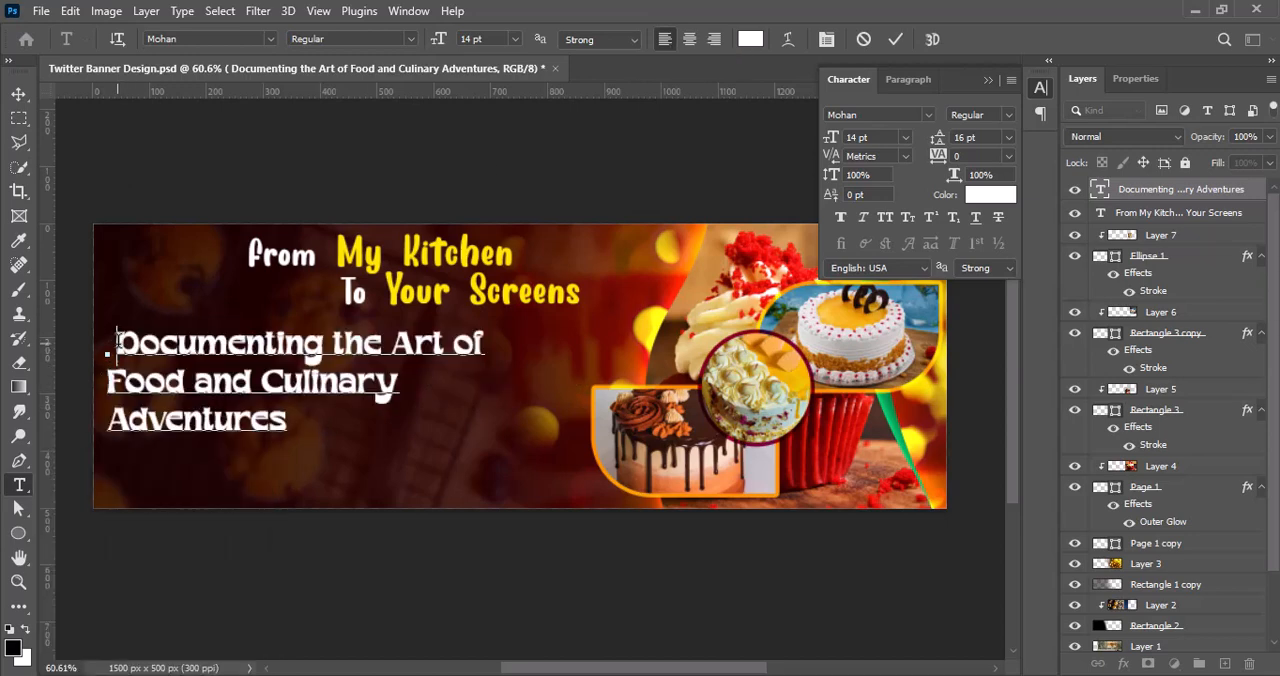
key("BackSpace")
left_click(18, 93)
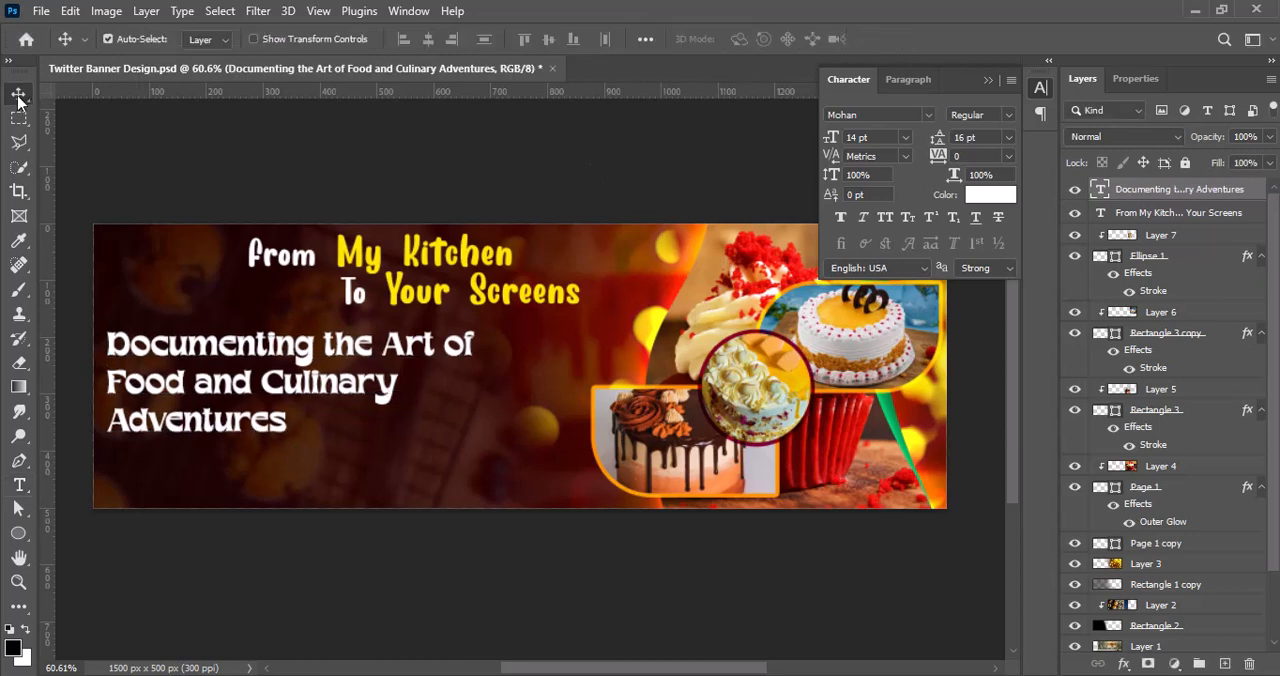
Step: Right-align the tagline's lines and position the text directly below the headline, flush with the headline's right edge
left_click_drag(300, 407, 413, 373)
double_click(413, 373)
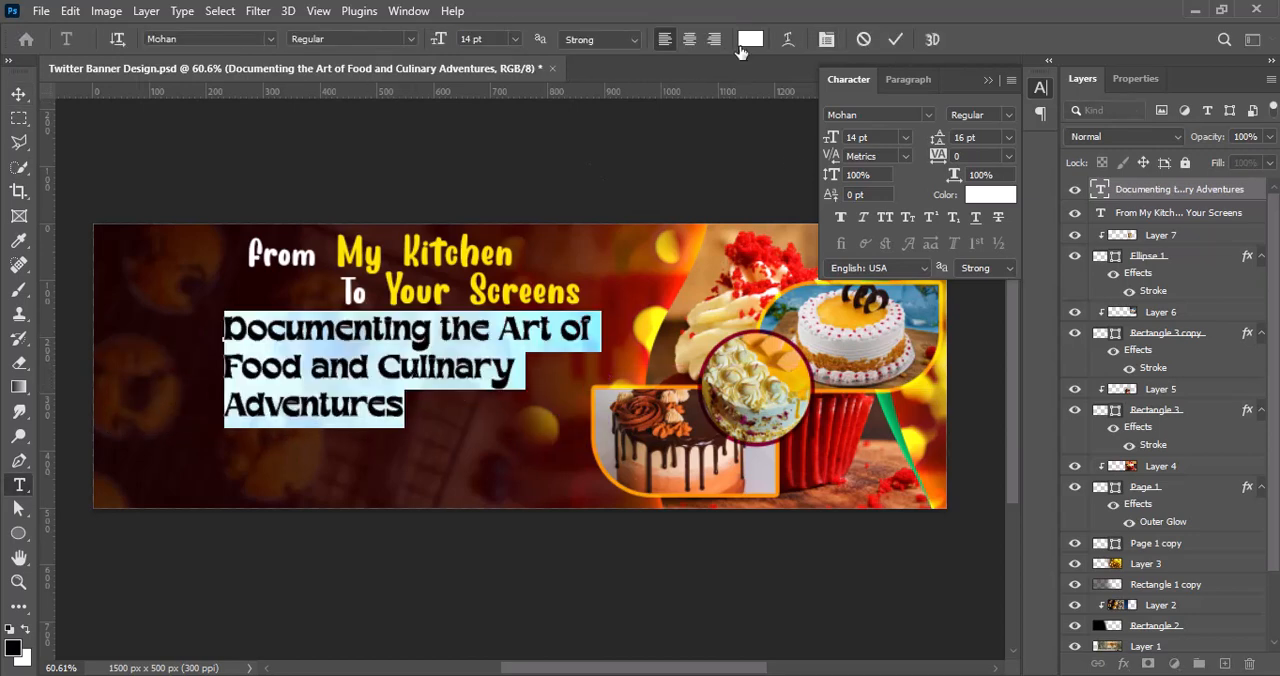
left_click(665, 39)
left_click(883, 39)
left_click_drag(228, 378, 532, 375)
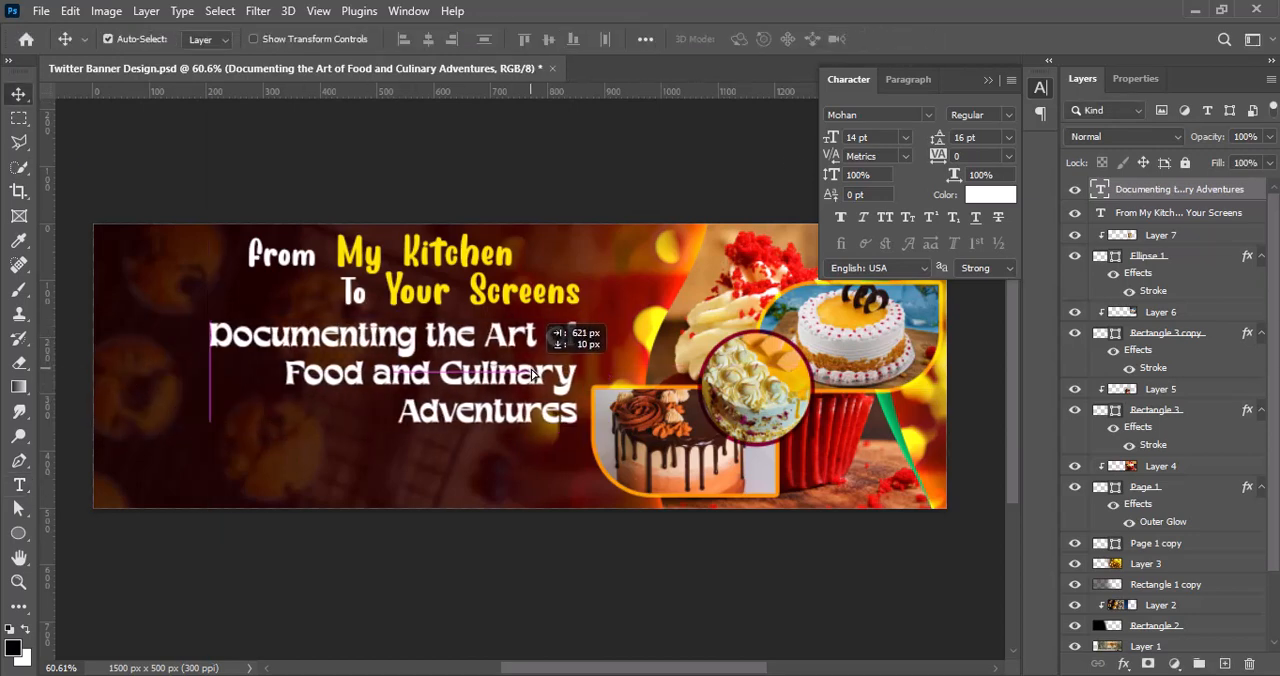
Step: Set the tagline's font size to 11 pt and its leading to 12 pt
double_click(532, 365)
left_click(905, 137)
left_click(875, 249)
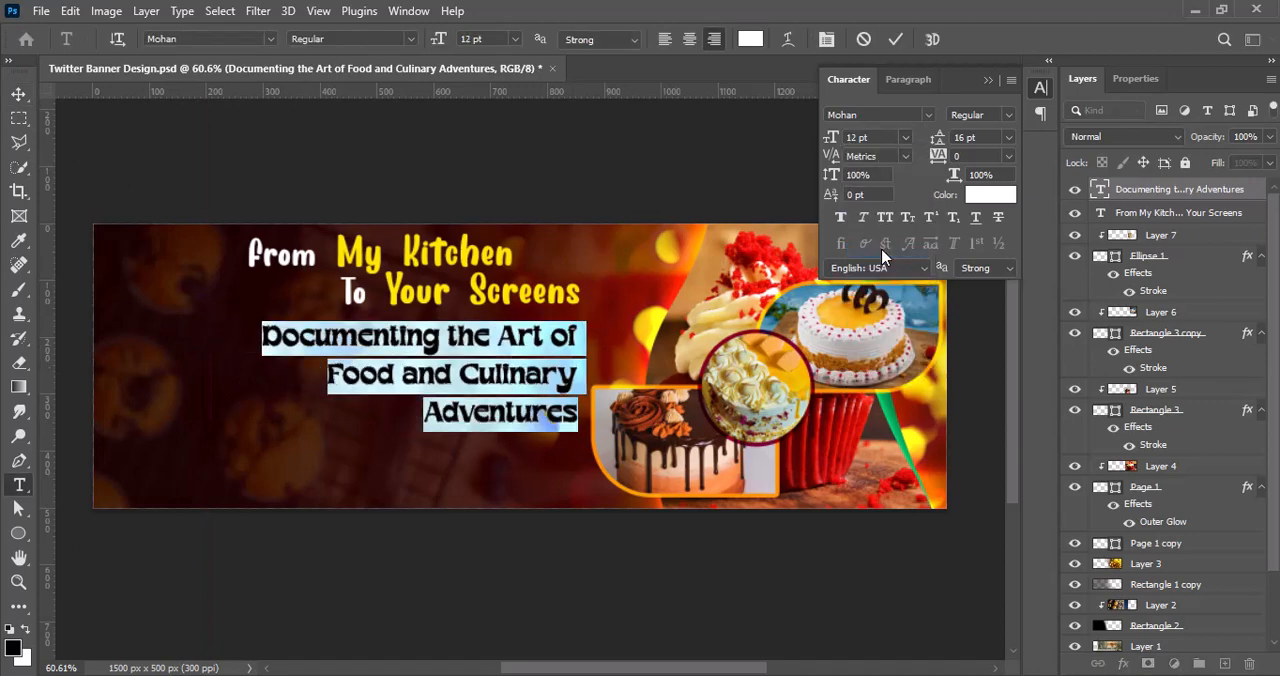
left_click(1007, 137)
left_click(1007, 252)
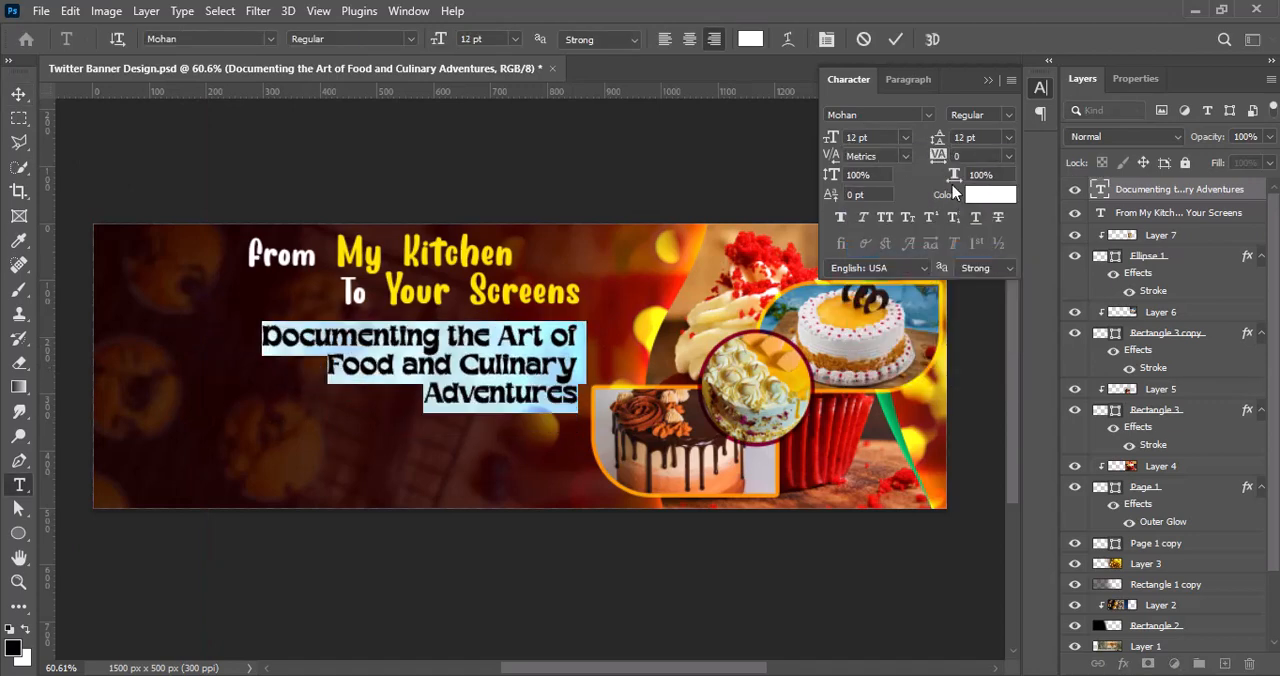
left_click(905, 137)
left_click(875, 235)
left_click(892, 40)
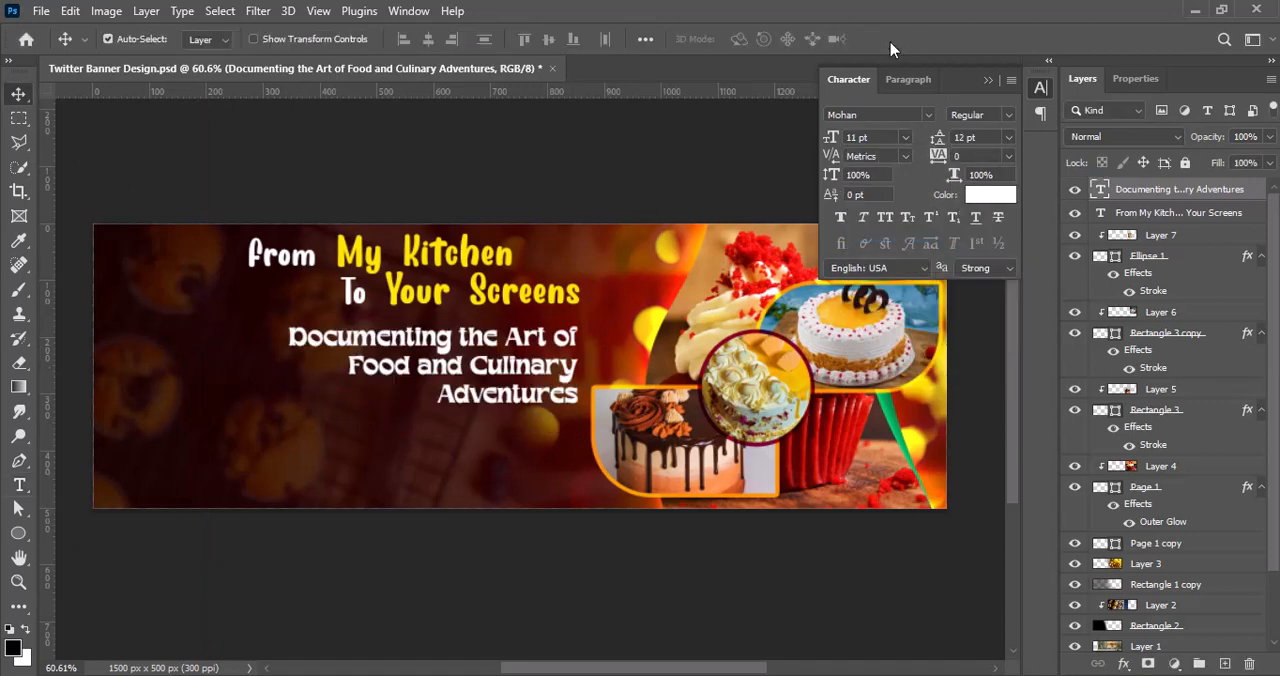
Step: Try capitalizing "The" and "Of" in the tagline's first line, and restore both words to lowercase
double_click(505, 383)
left_click_drag(458, 336, 468, 336)
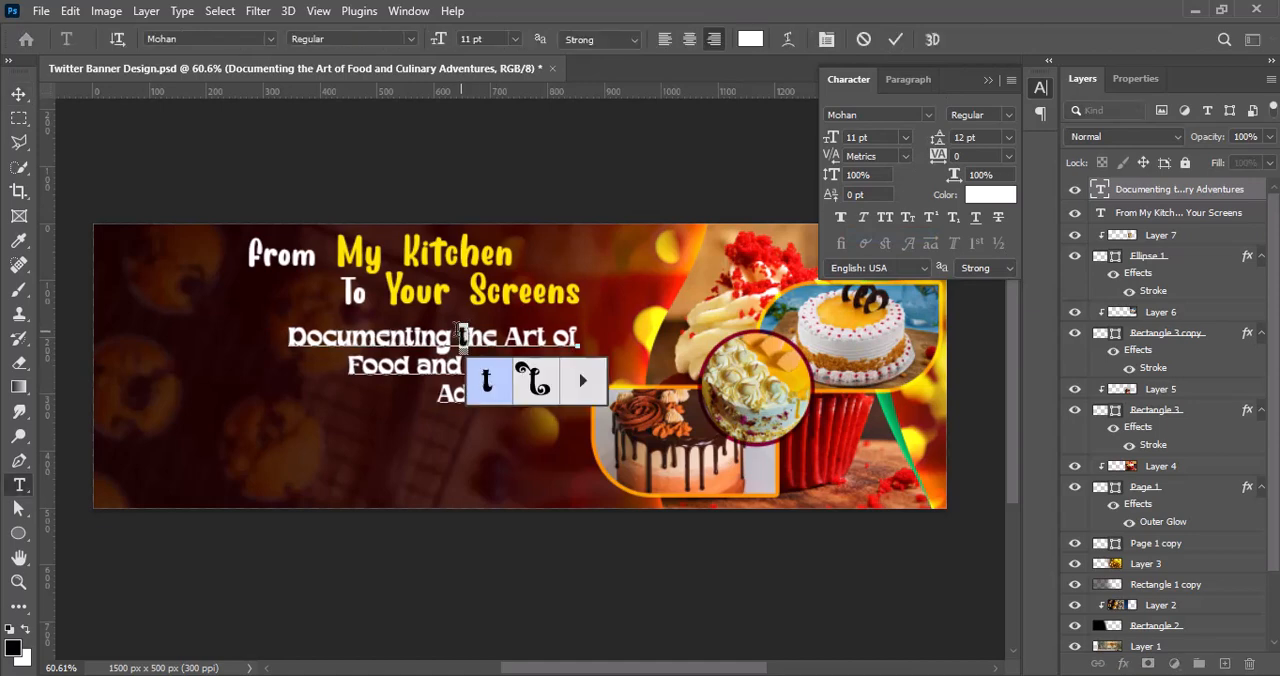
type("T")
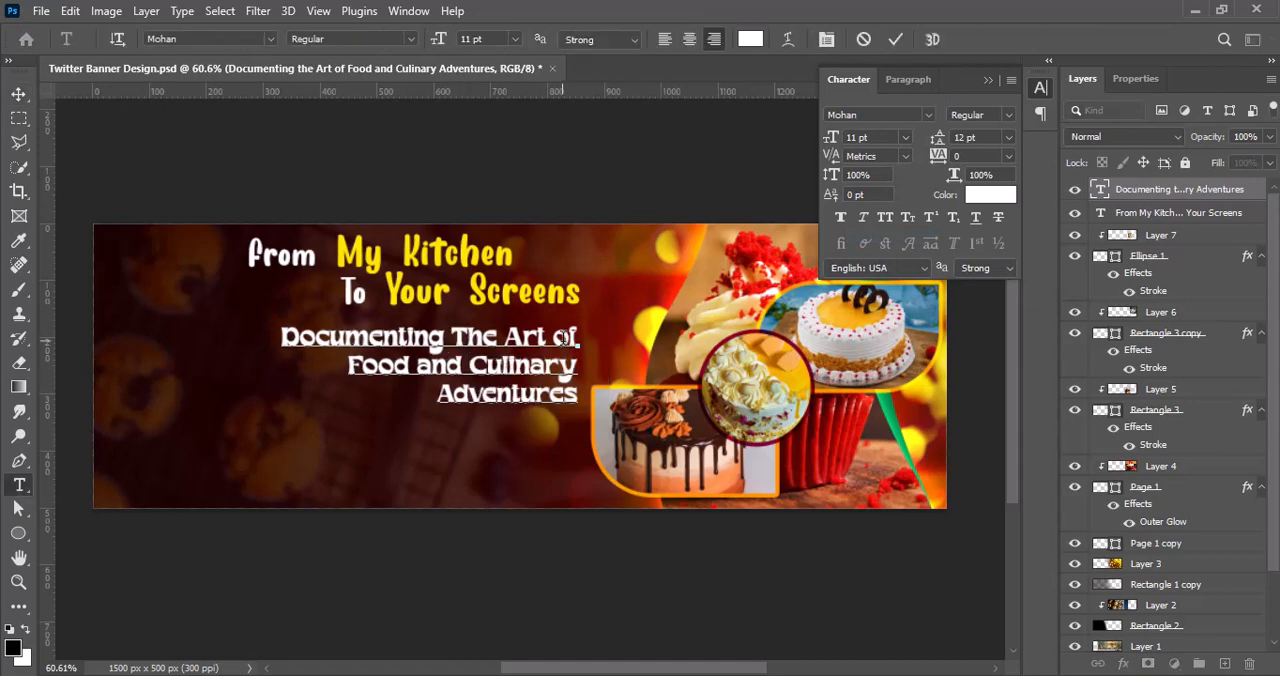
left_click_drag(566, 334, 554, 334)
type("O")
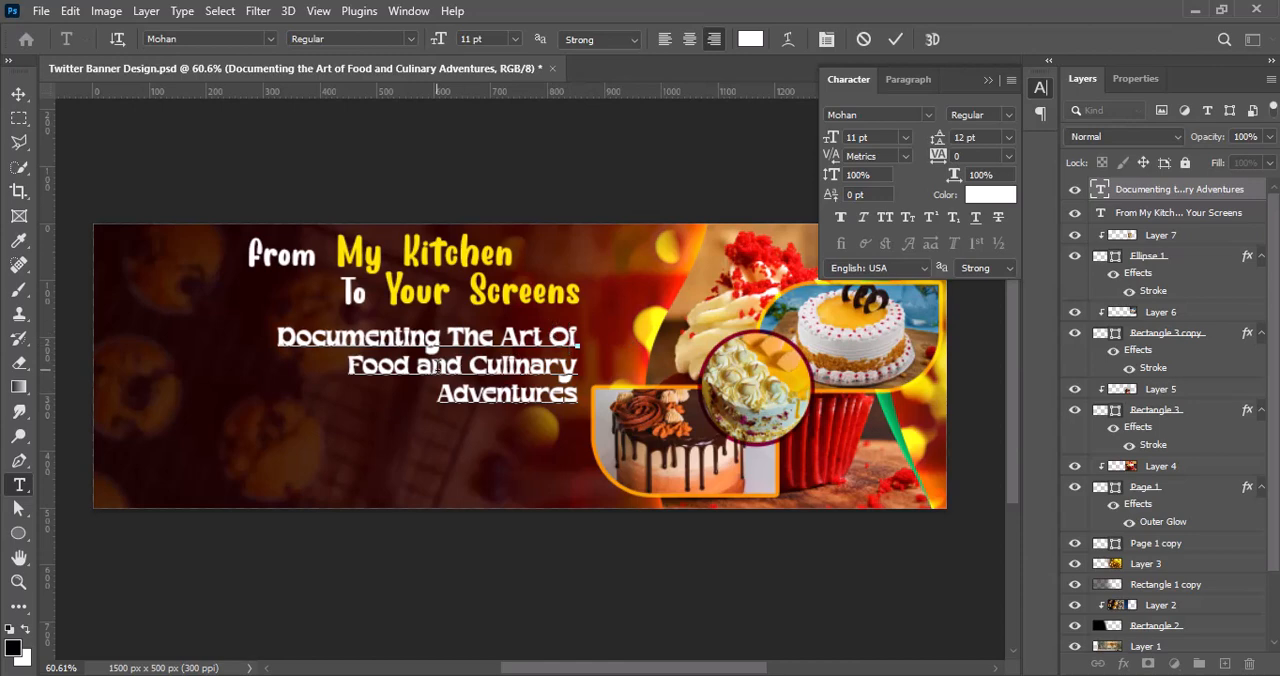
type("o")
left_click_drag(471, 336, 459, 336)
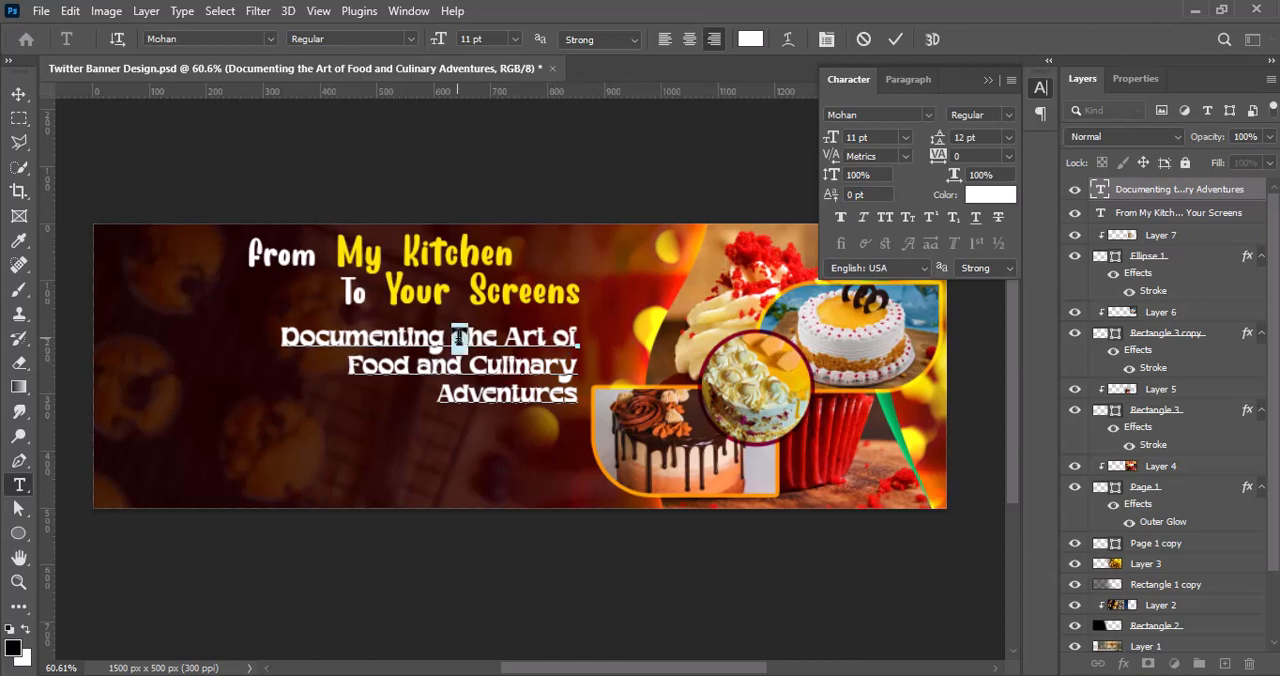
type("t")
Step: Enlarge the words "Food" and "Culinary" in the tagline to 14 pt
left_click_drag(348, 366, 600, 363)
left_click(905, 137)
left_click(870, 266)
left_click(905, 137)
left_click(870, 264)
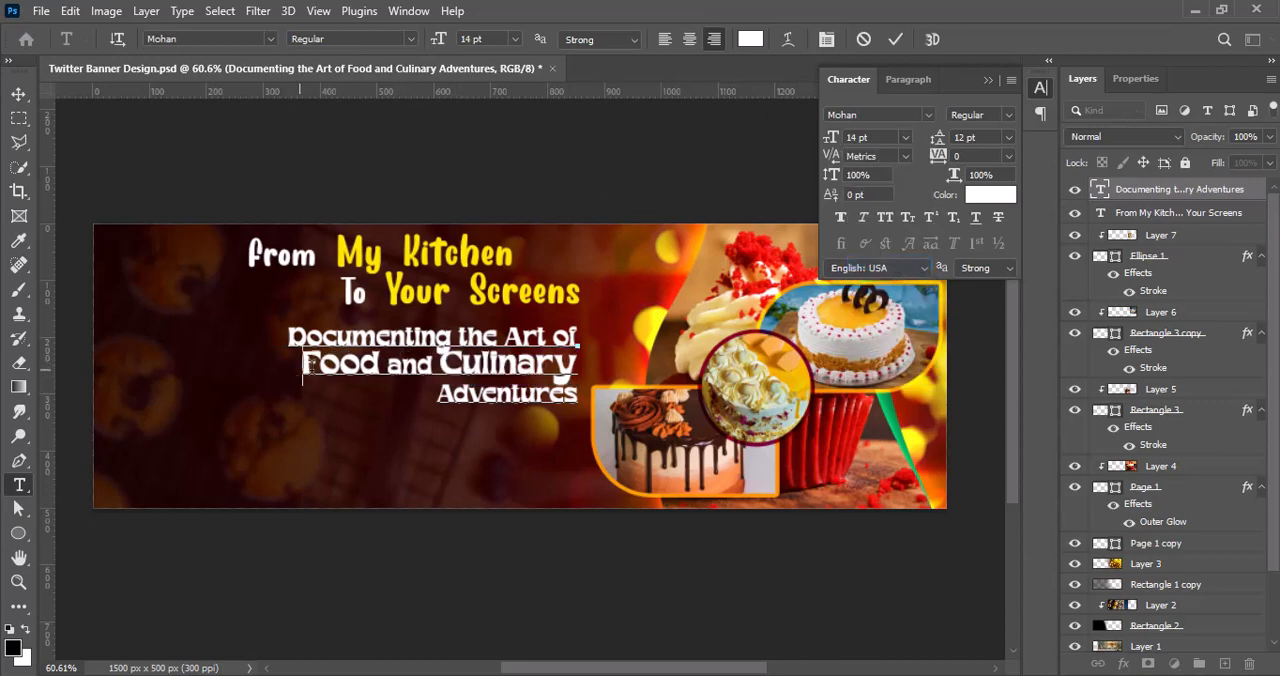
Step: Set the leading of the tagline's second line, "Food and Culinary", to 14 pt
left_click_drag(304, 364, 600, 360)
left_click(1008, 137)
left_click(983, 263)
left_click(895, 39)
key("v")
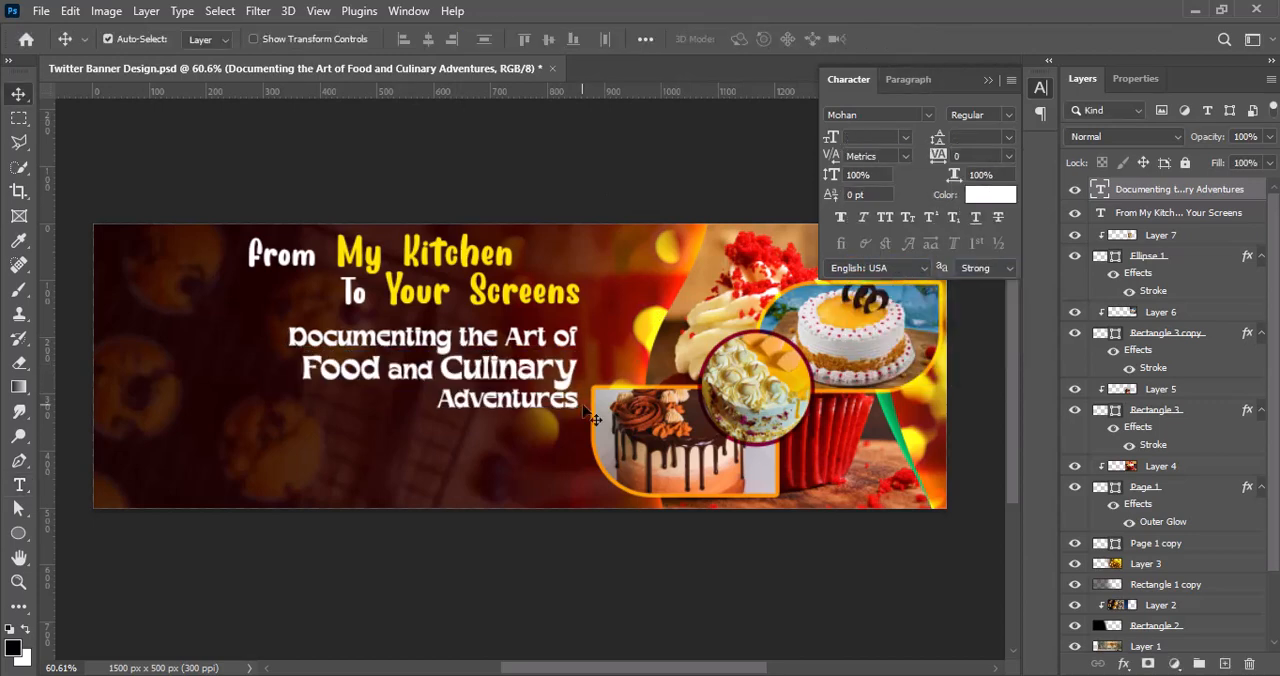
Step: Try replacing "and" with "&" in the tagline, testing other fonts such as Cherry Bird on it, and discard the edit
double_click(500, 400)
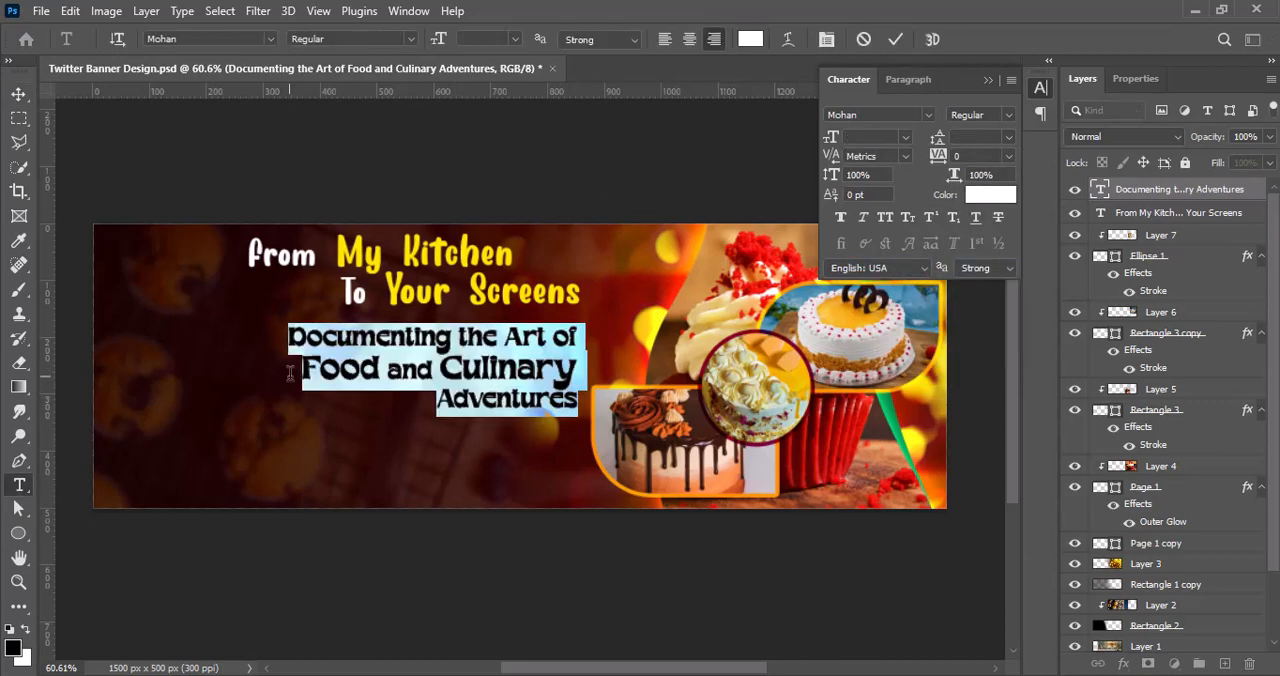
left_click_drag(302, 368, 435, 370)
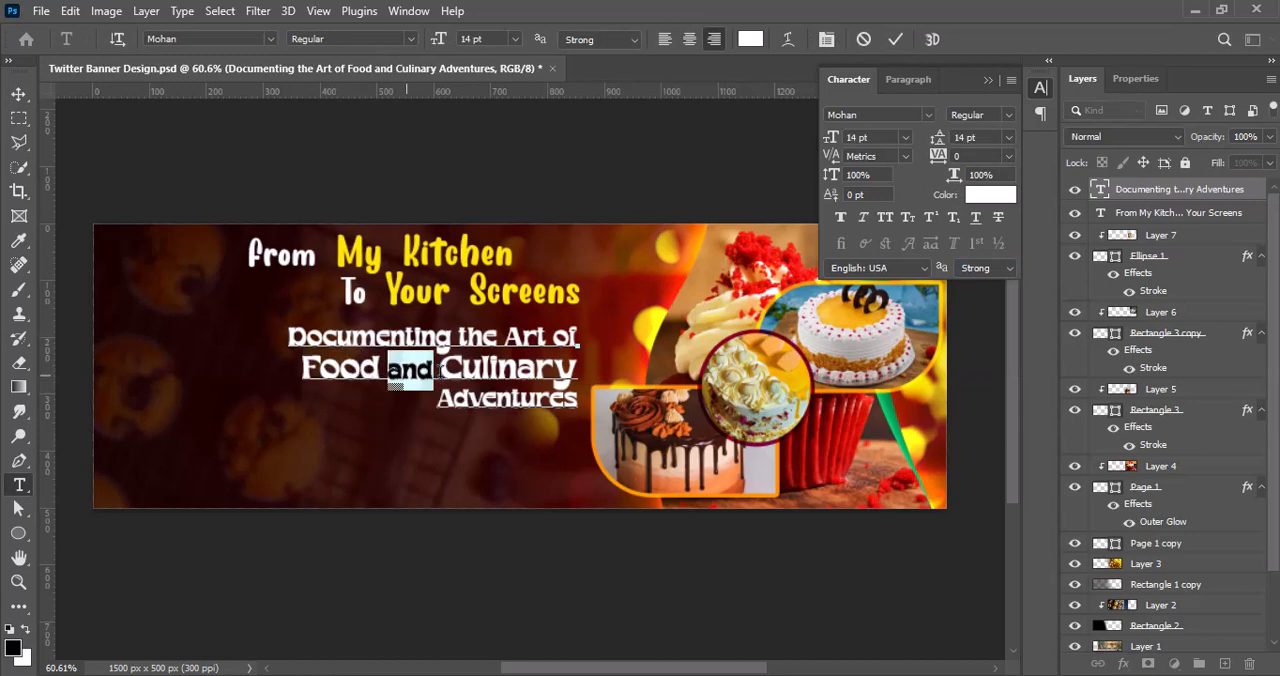
type("&")
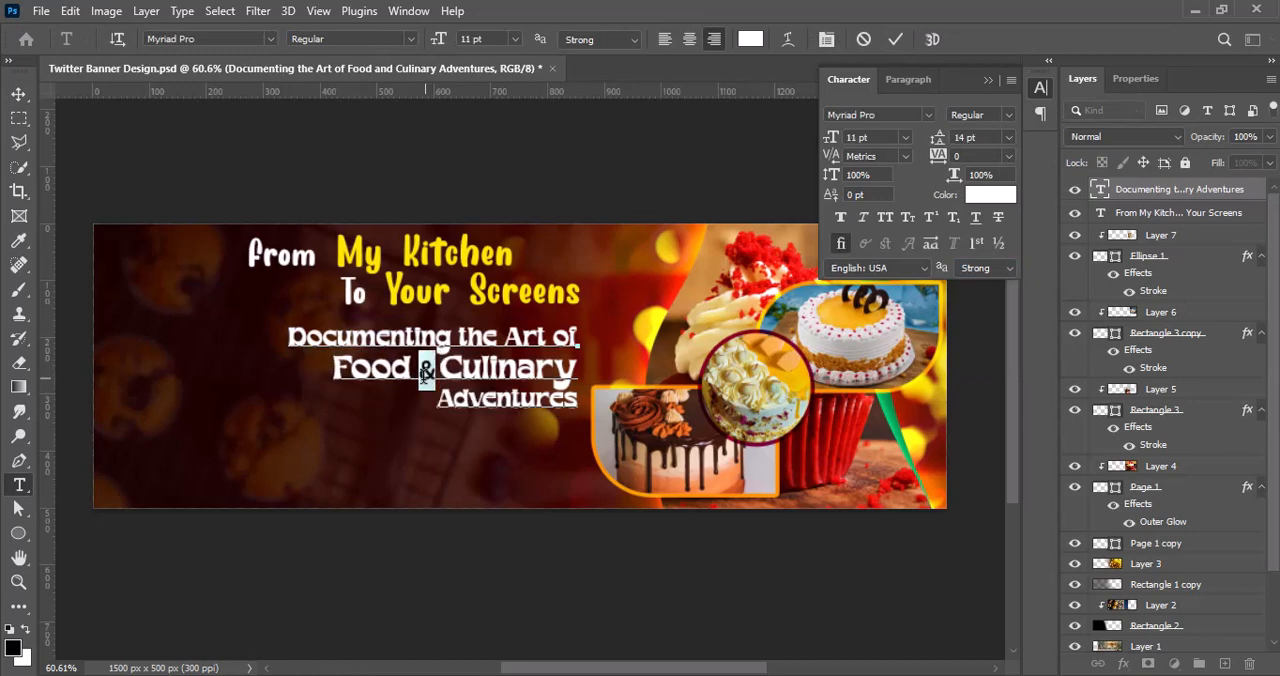
left_click(931, 115)
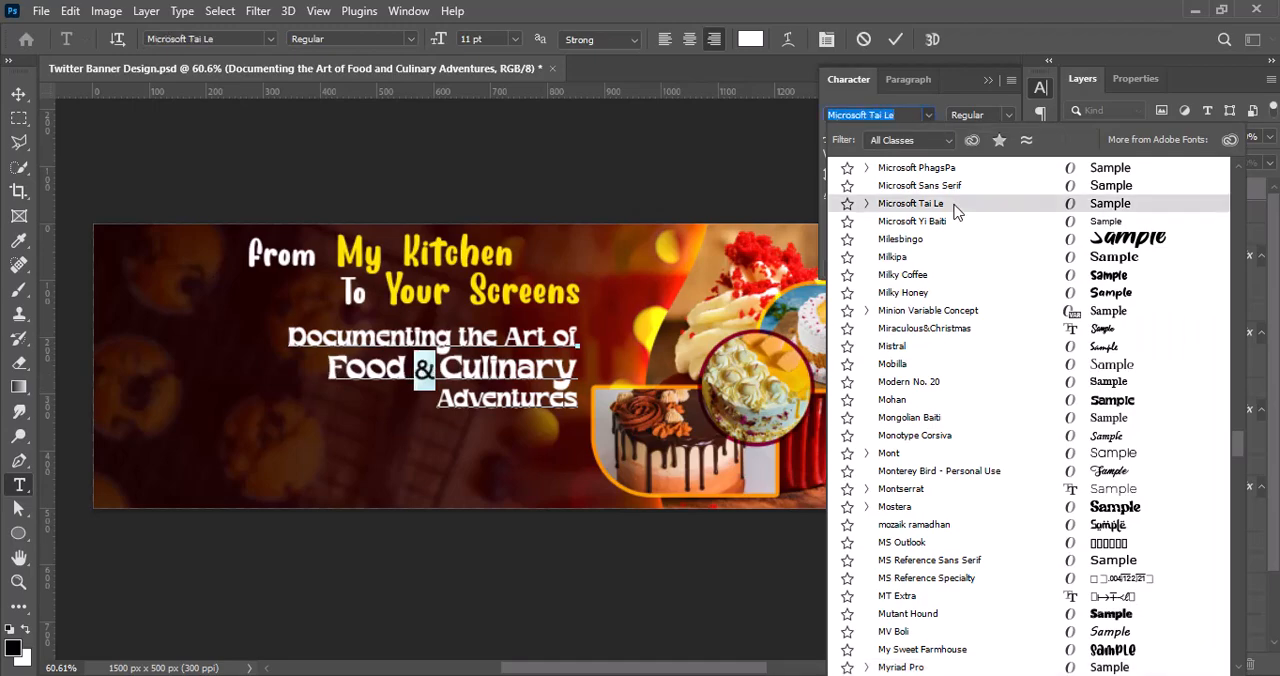
scroll(957, 208, "up", 15)
scroll(981, 260, "up", 20)
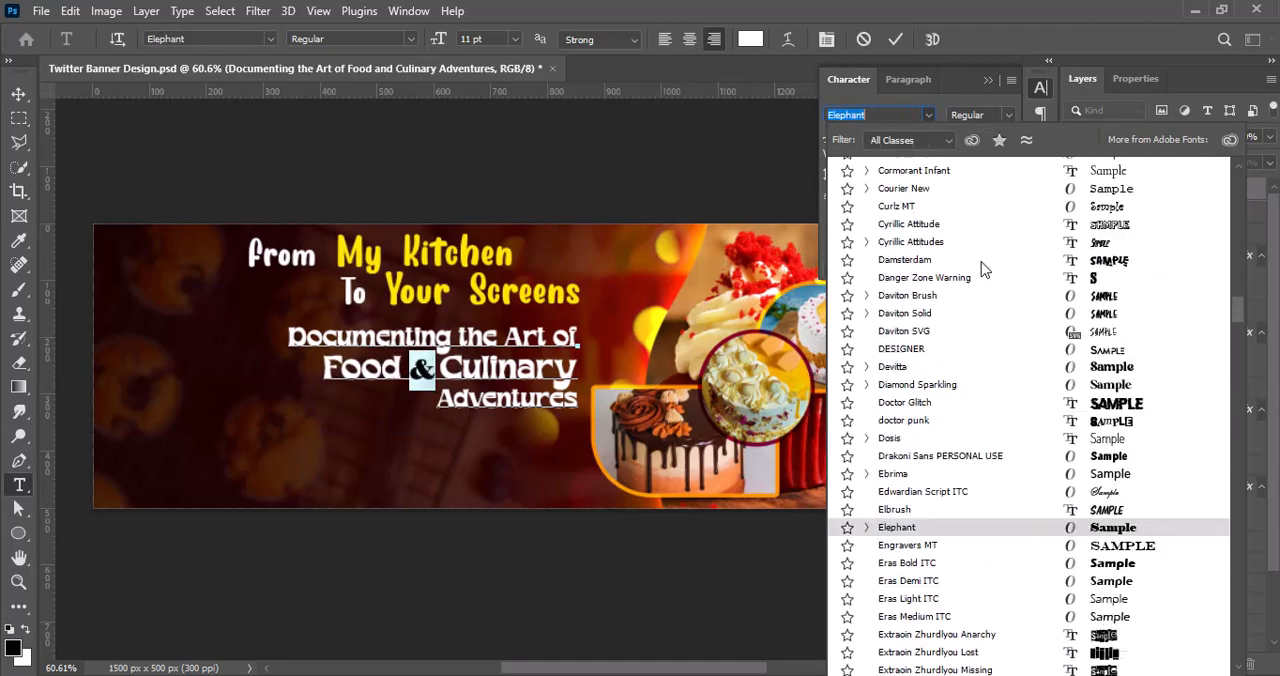
scroll(918, 203, "up", 20)
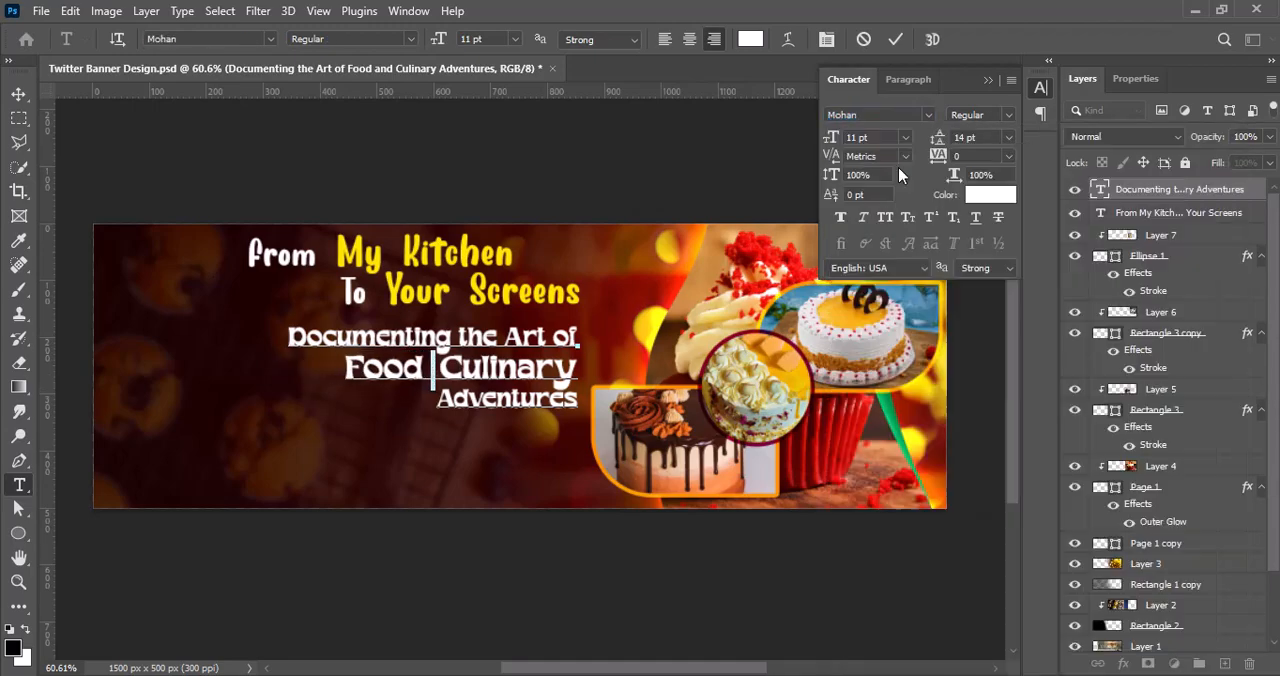
left_click(927, 211)
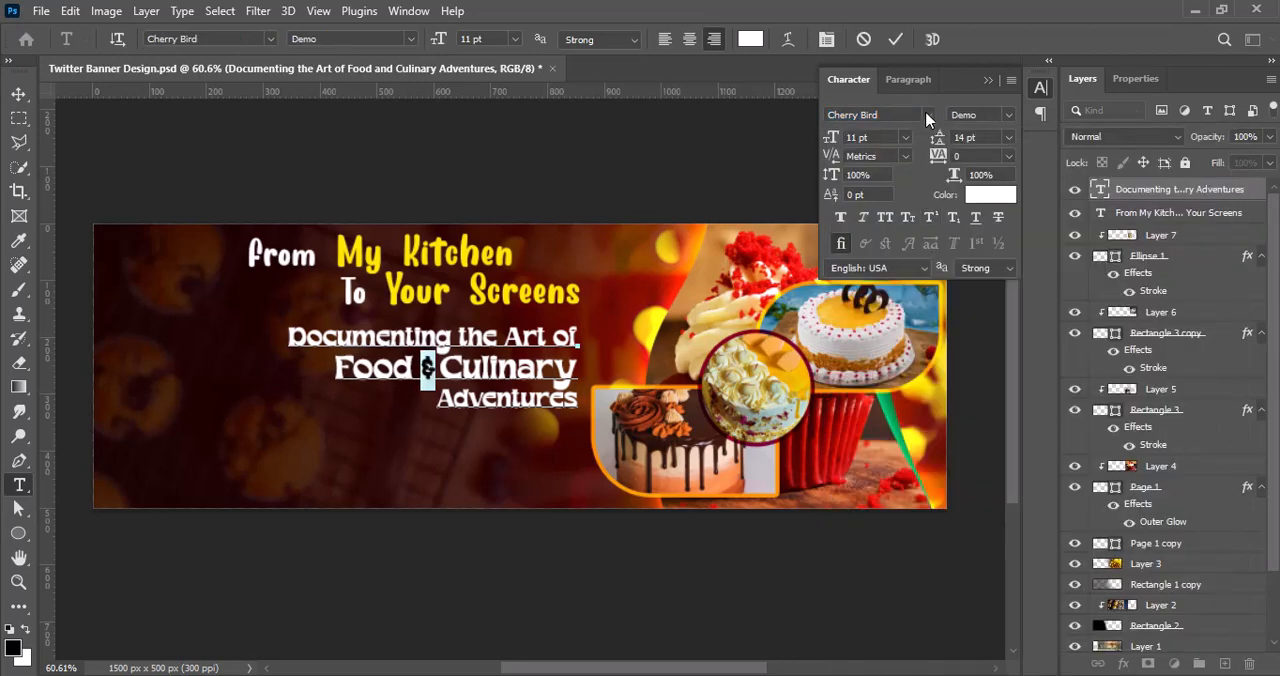
left_click(928, 116)
left_click(905, 228)
left_click(863, 40)
key("v")
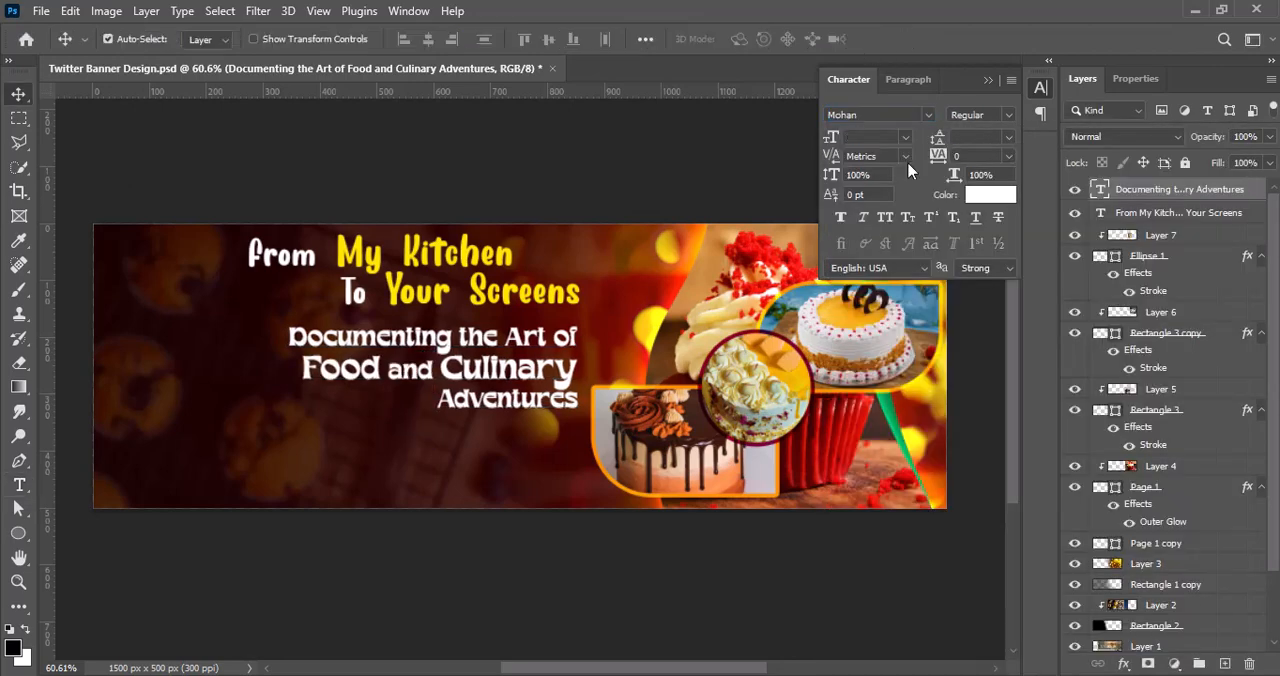
Step: Color the word "Food" in the tagline's second line orange (#ff6000)
double_click(296, 372)
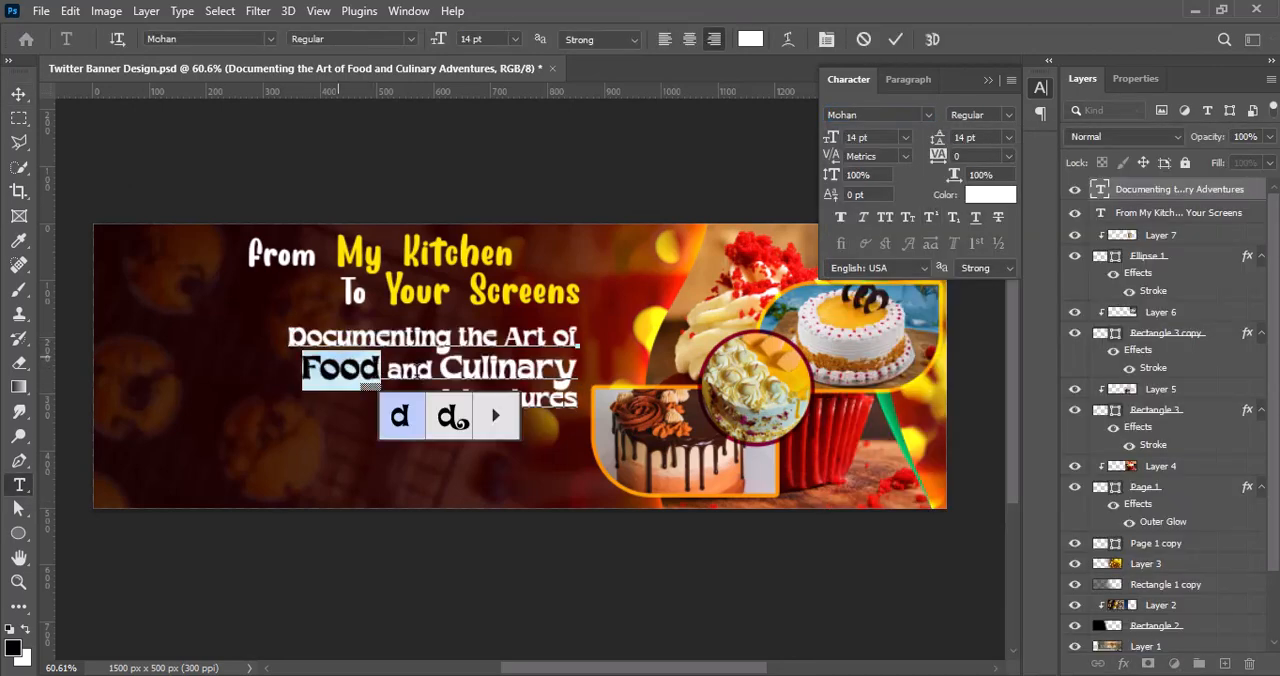
left_click(989, 194)
left_click_drag(1009, 232, 1027, 164)
left_click_drag(1047, 401, 1047, 391)
left_click(1208, 160)
Step: Color the word "Culinary" in the tagline orange by sampling the color of "Food", and save the document
double_click(447, 367)
left_click(1010, 194)
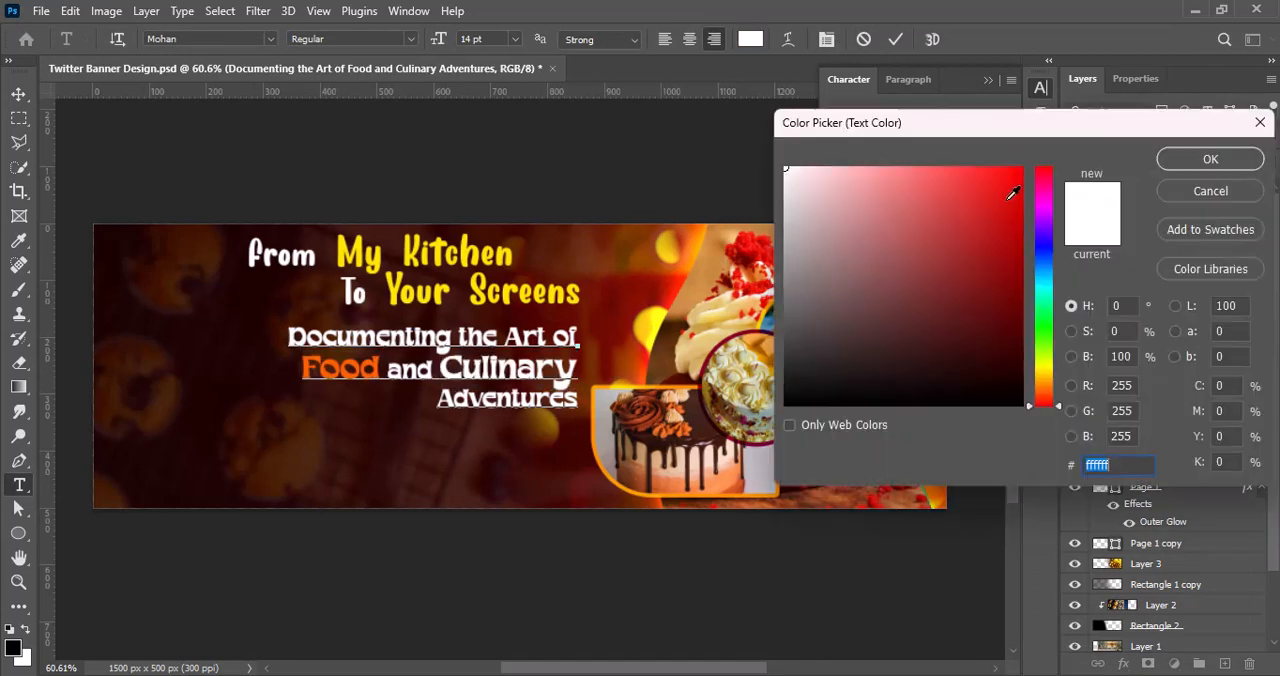
left_click(383, 367)
left_click(375, 367)
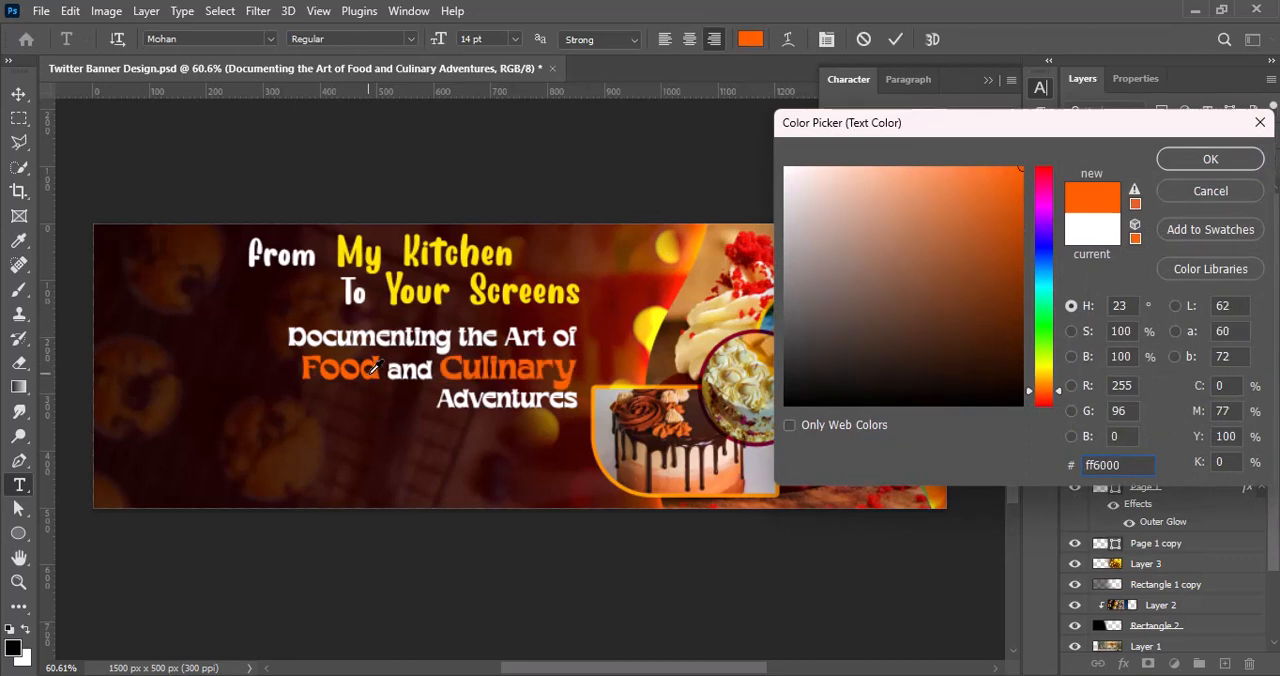
left_click(1041, 388)
left_click(1206, 160)
left_click(822, 572)
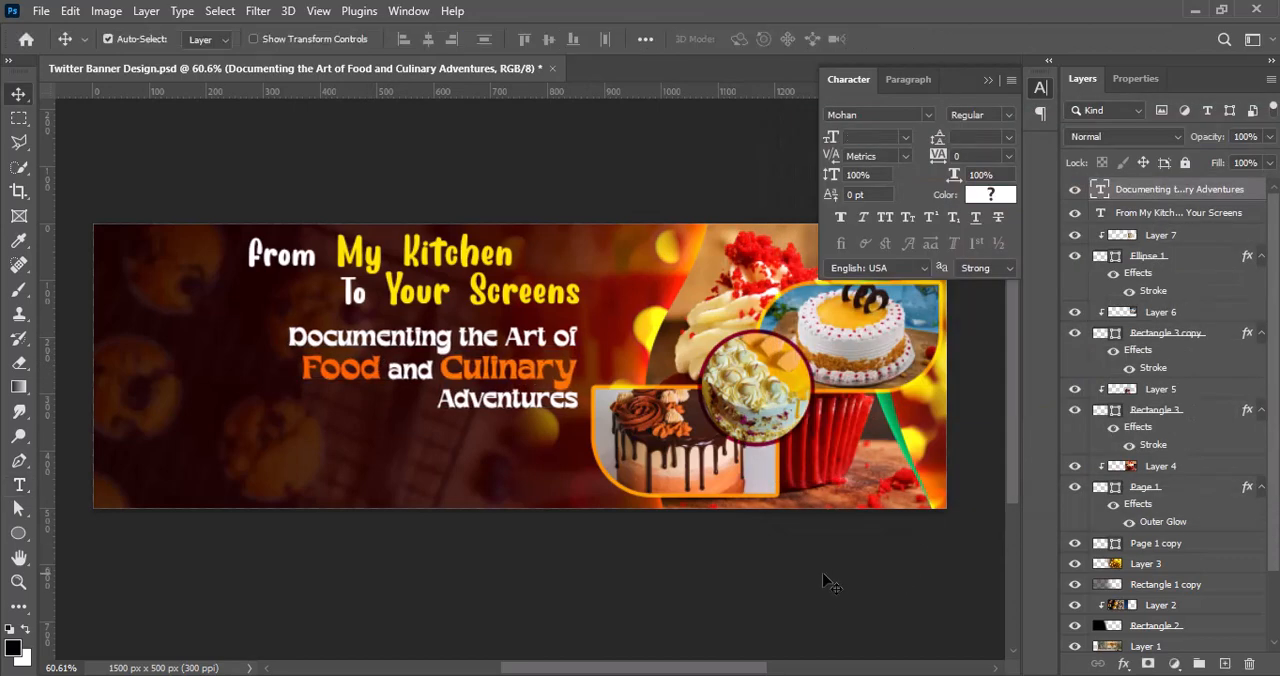
left_click(1041, 88)
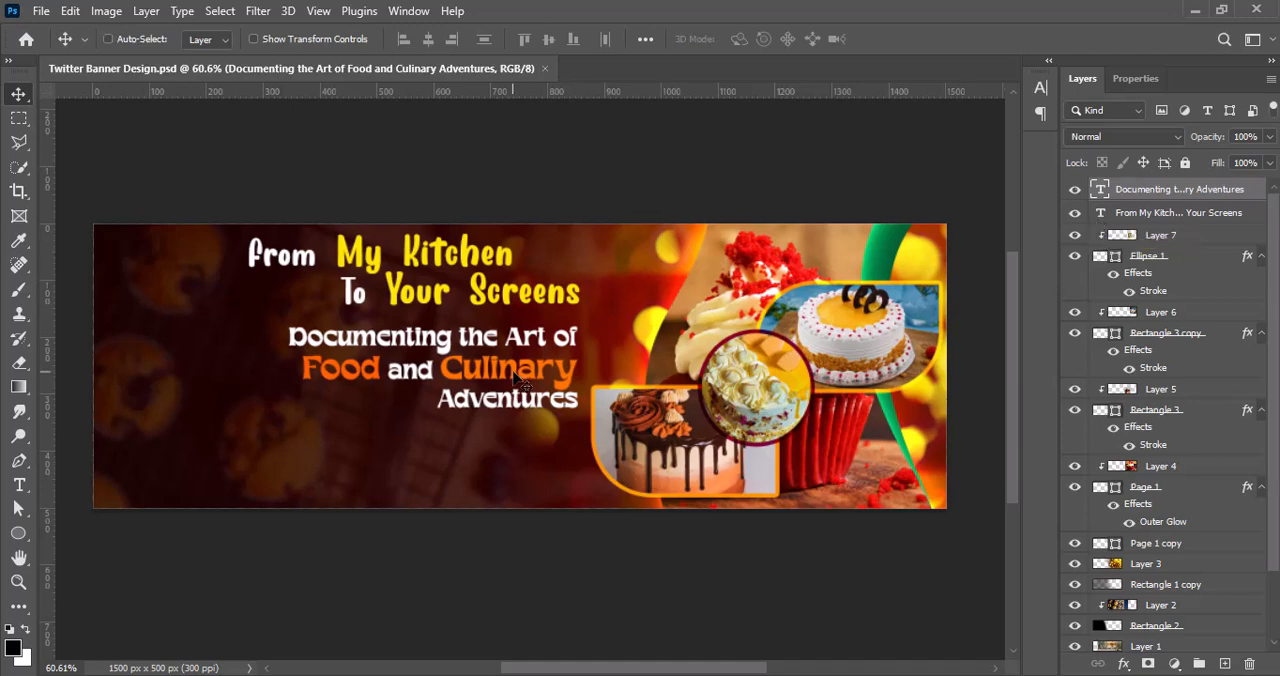
Step: Scale the tagline down slightly, keeping its right edge in place under the headline
key("ctrl+t")
left_click_drag(288, 413, 322, 400)
left_click(929, 40)
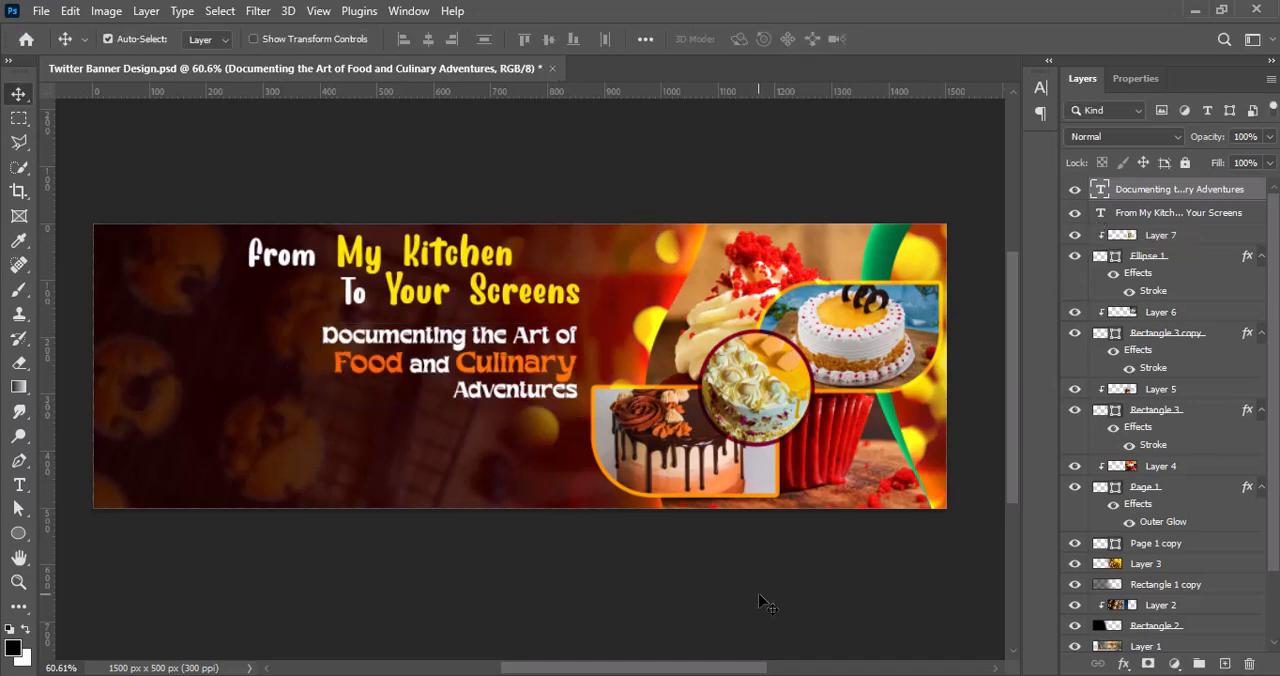
Step: Add a black drop shadow to the tagline with 100% opacity, 3 px distance and 8 px size
double_click(1098, 194)
left_click(639, 446)
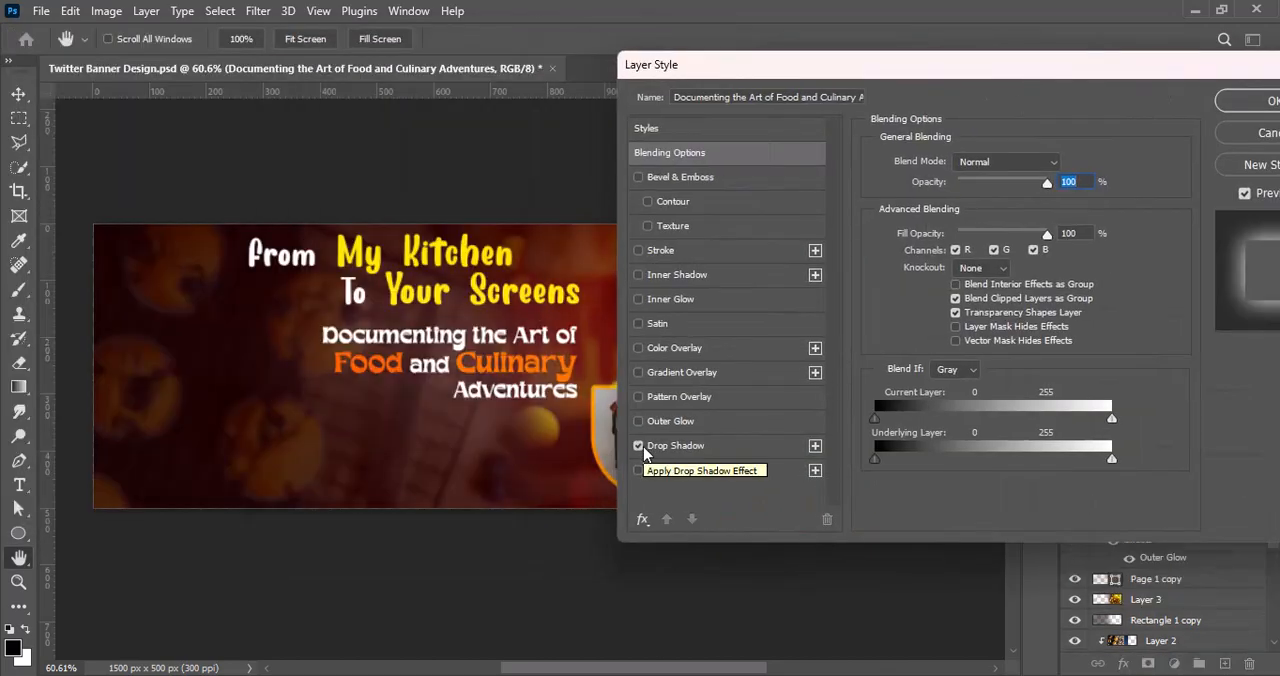
left_click(660, 446)
left_click(1061, 165)
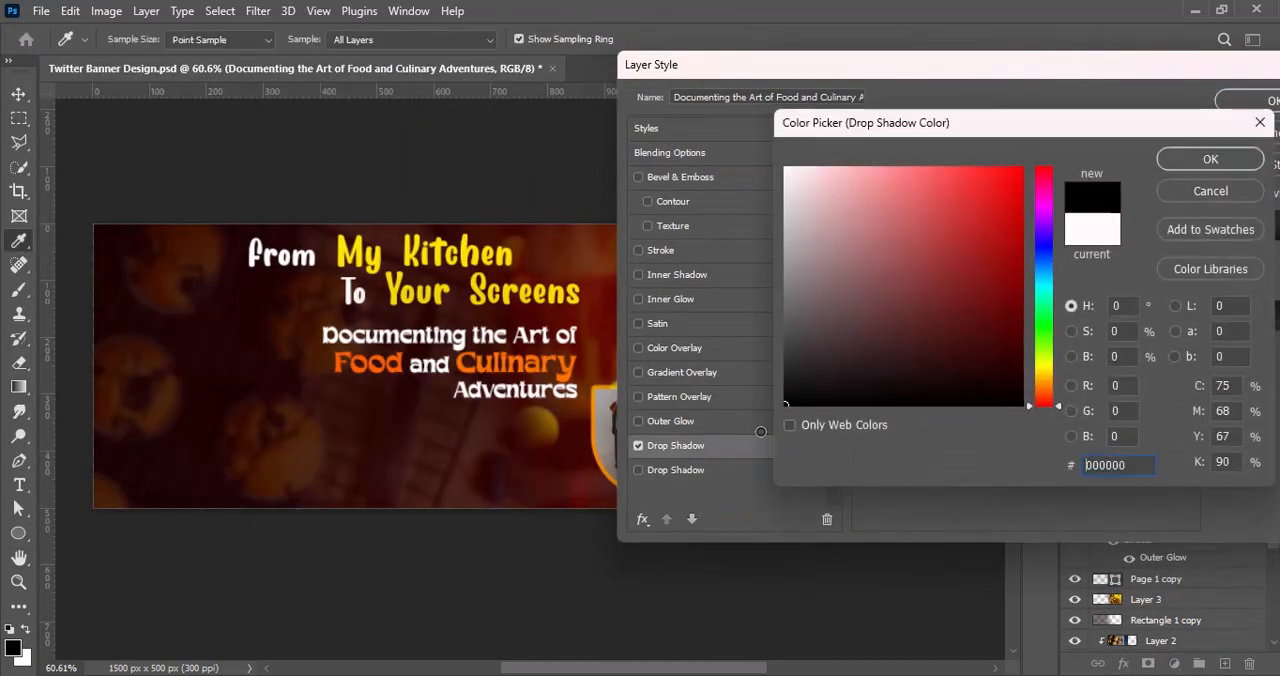
left_click(1205, 161)
left_click_drag(1013, 290, 949, 292)
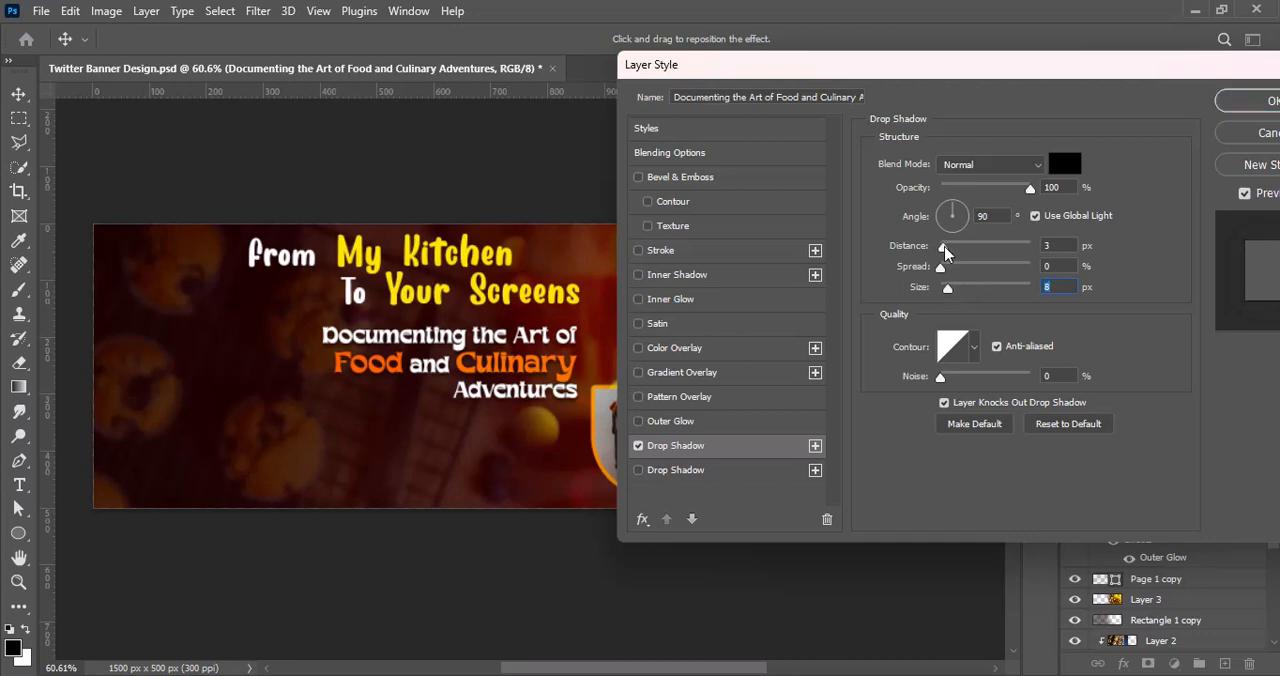
left_click(1260, 101)
Step: Enlarge the headline to about 114% and shift it right above the slightly lowered tagline
left_click(510, 287)
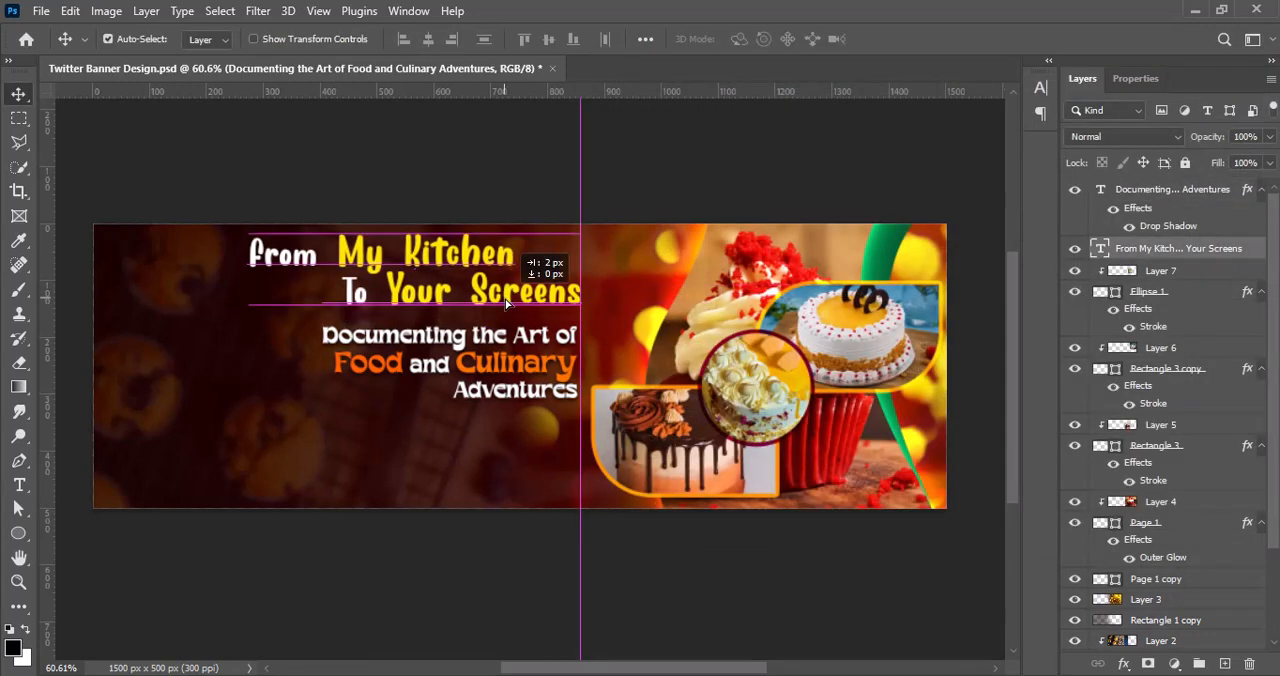
key("ctrl+t")
left_click_drag(250, 327, 206, 337)
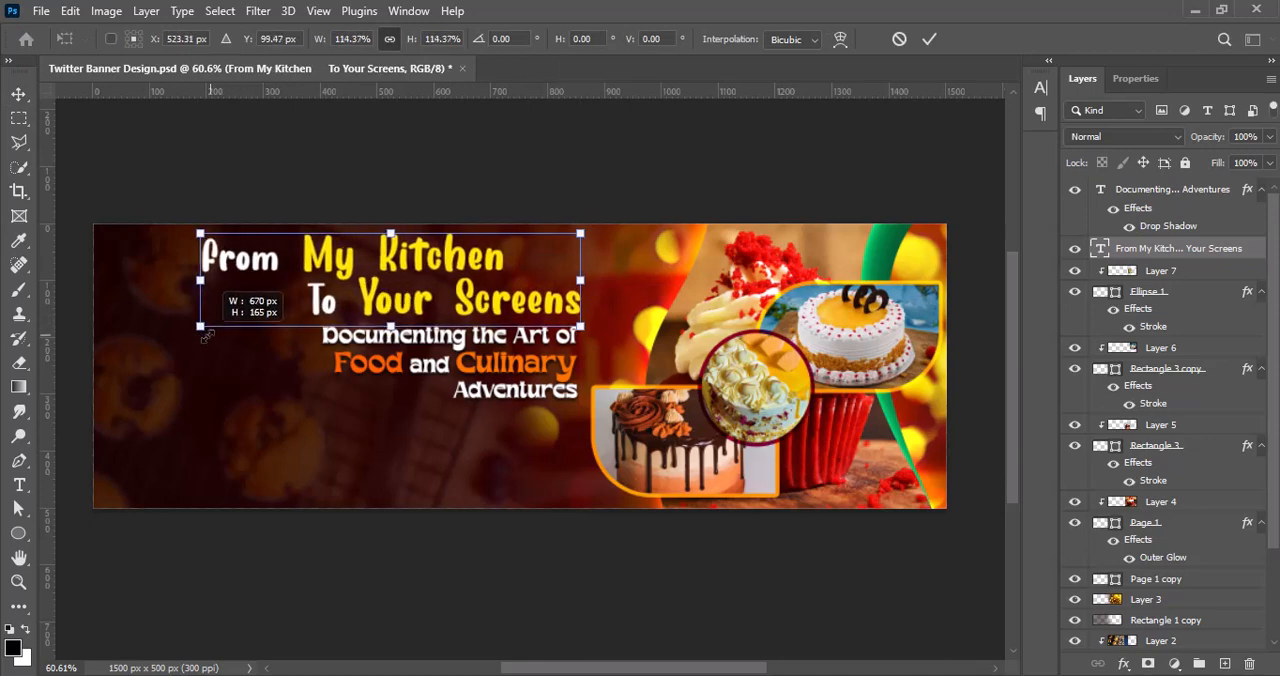
left_click(929, 39)
left_click_drag(500, 358, 500, 365)
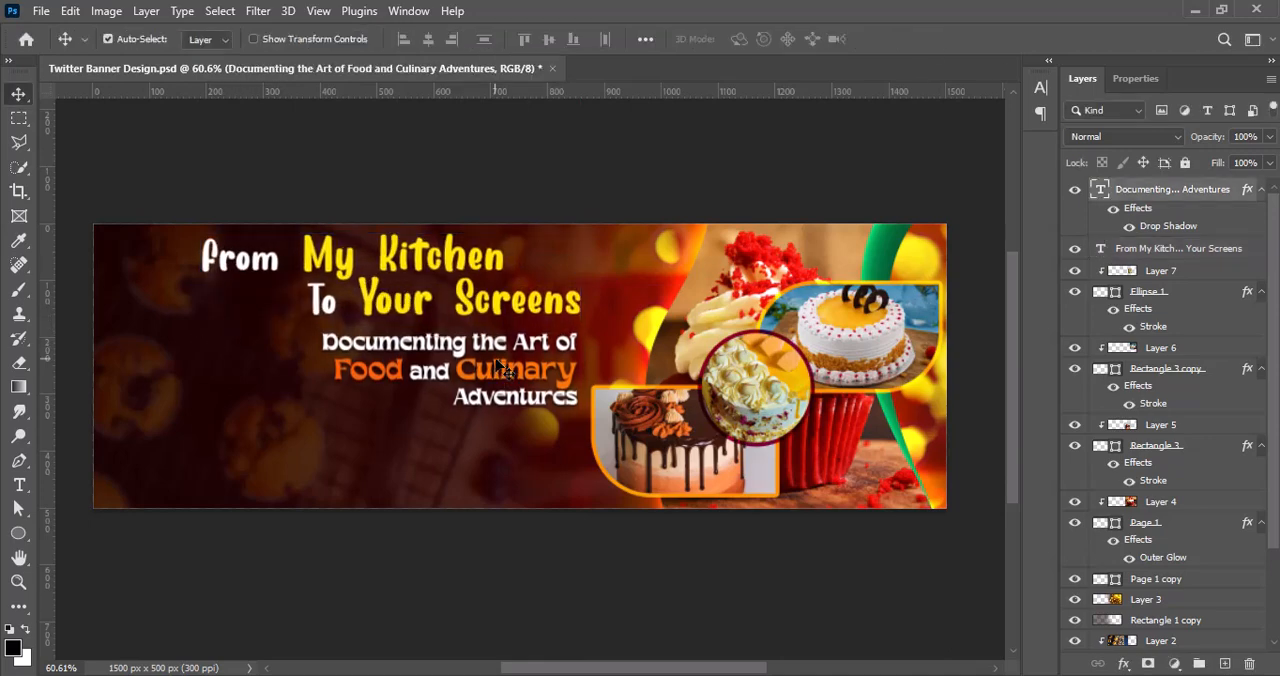
left_click_drag(550, 305, 600, 308)
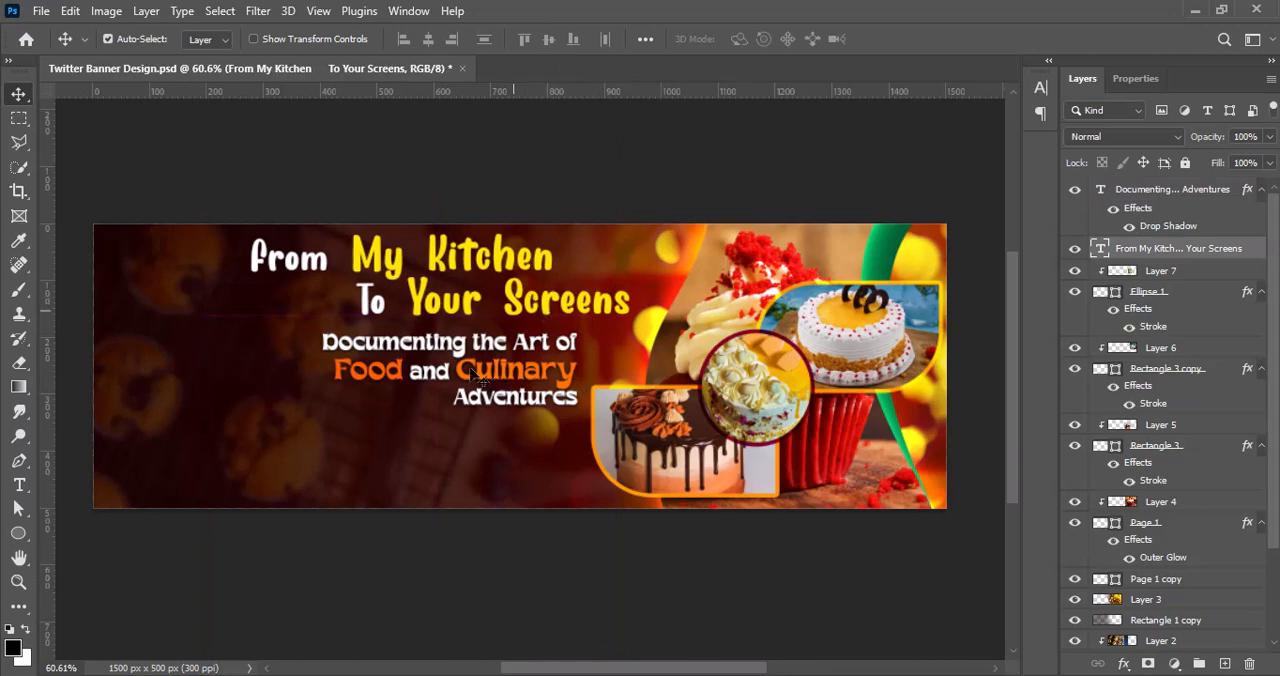
Step: Set the headline's leading to 20 pt and lower the tagline slightly to keep a gap beneath it
double_click(540, 307)
left_click(1040, 87)
left_click(1008, 137)
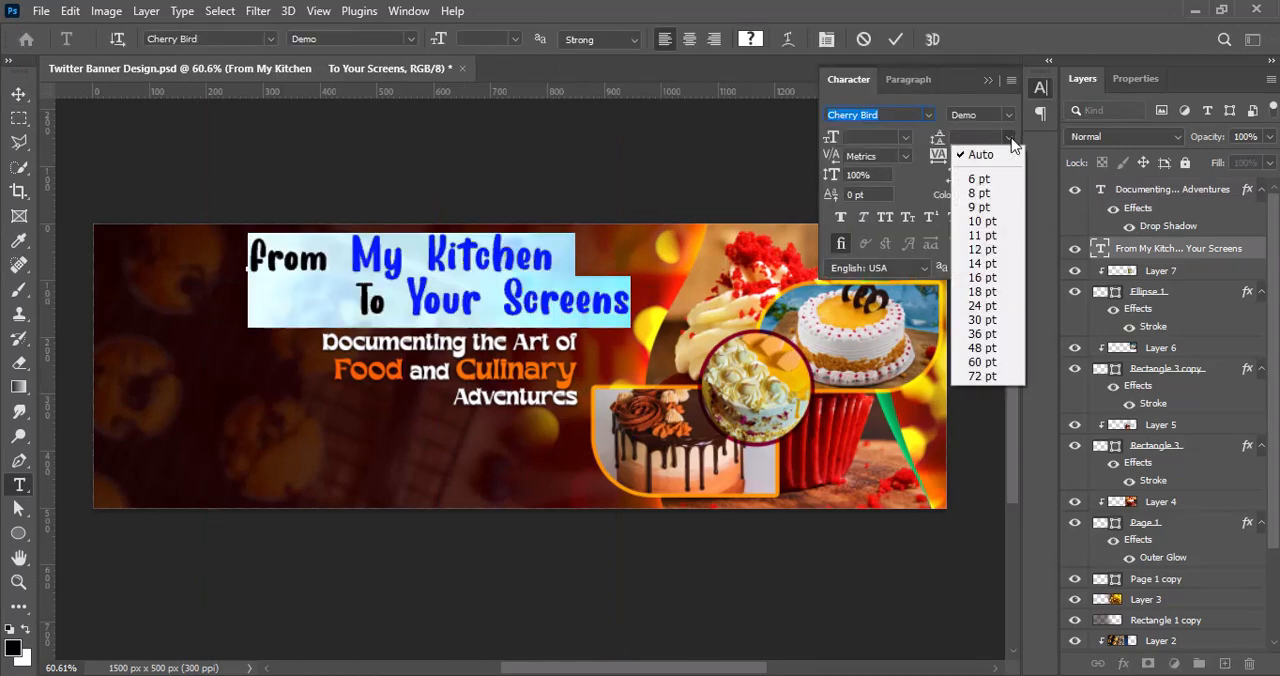
left_click(995, 283)
left_click(1008, 137)
left_click(986, 297)
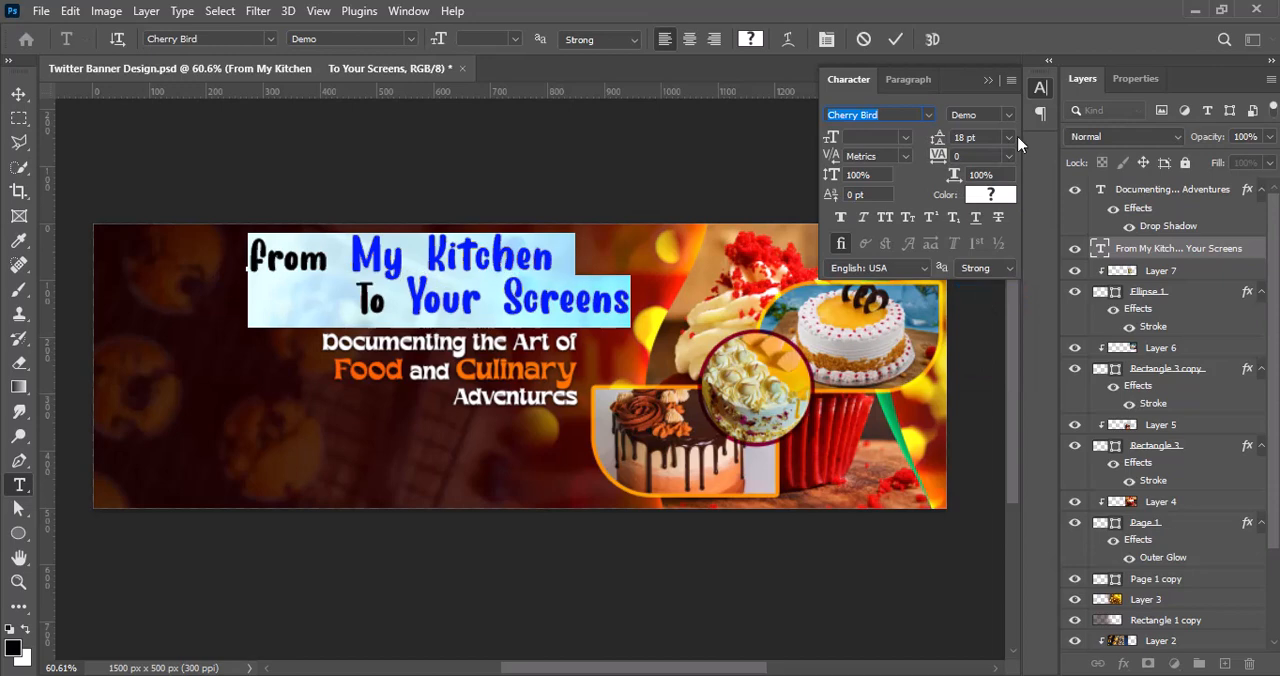
left_click(1008, 137)
left_click(981, 306)
left_click_drag(974, 137, 947, 143)
type("20")
key("Return")
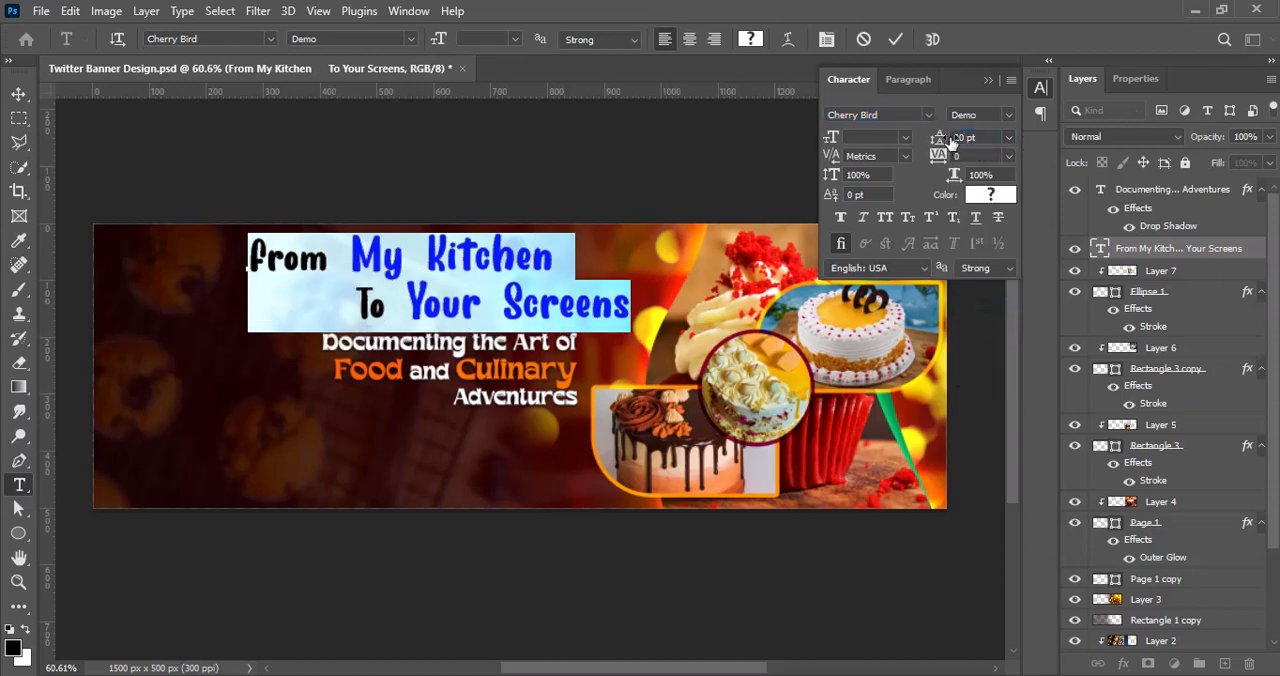
left_click(895, 40)
left_click_drag(556, 371, 557, 379)
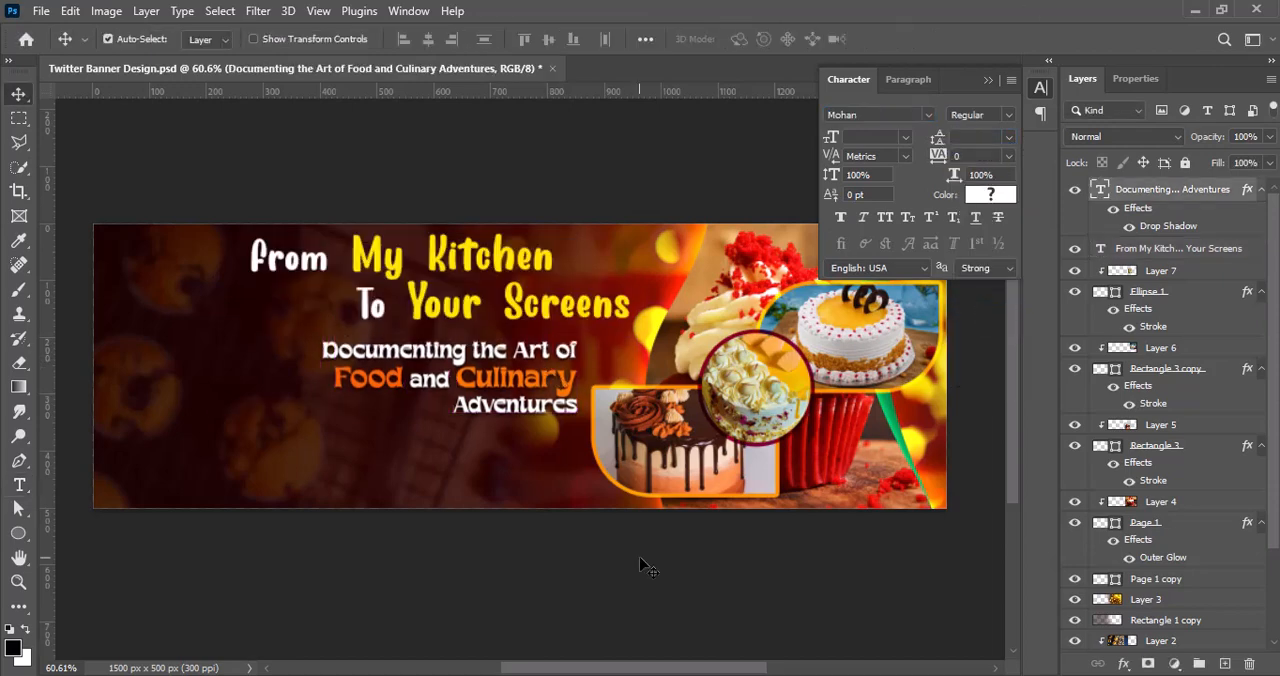
Step: Add a black drop shadow with 3 px distance and 8 px size to the headline, and save the document
left_click(1102, 252)
right_click(1100, 252)
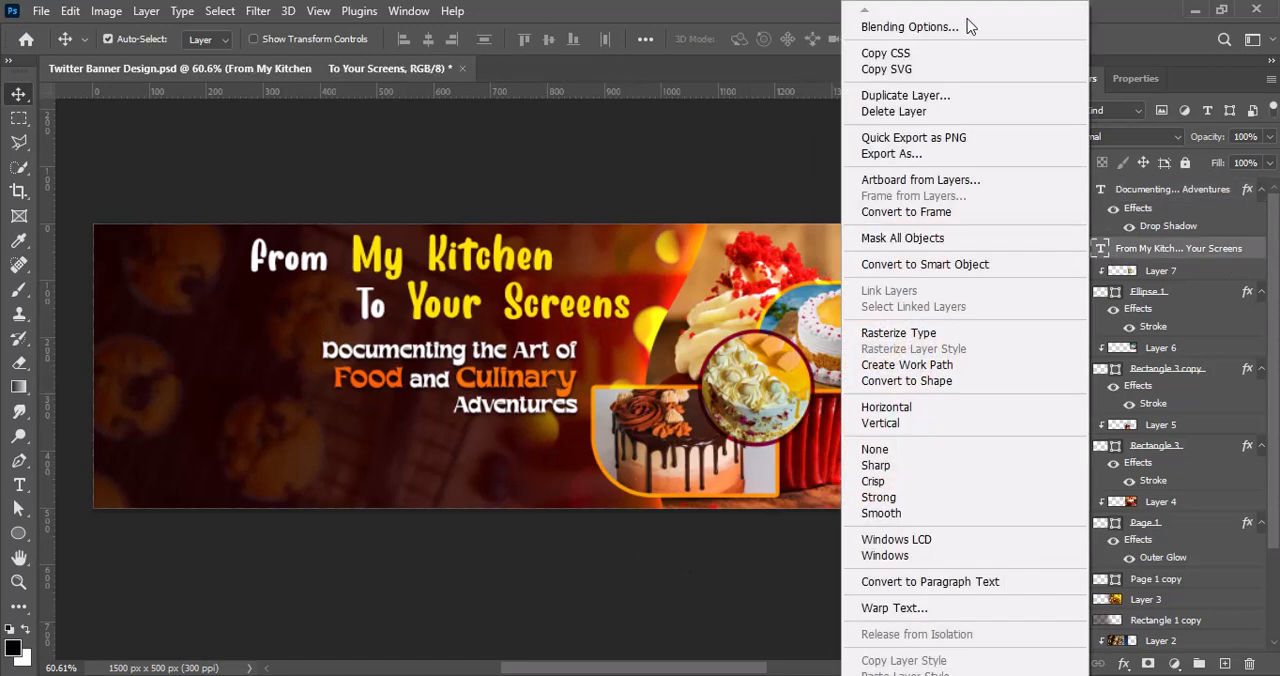
left_click(886, 23)
left_click_drag(772, 72, 850, 62)
left_click(684, 435)
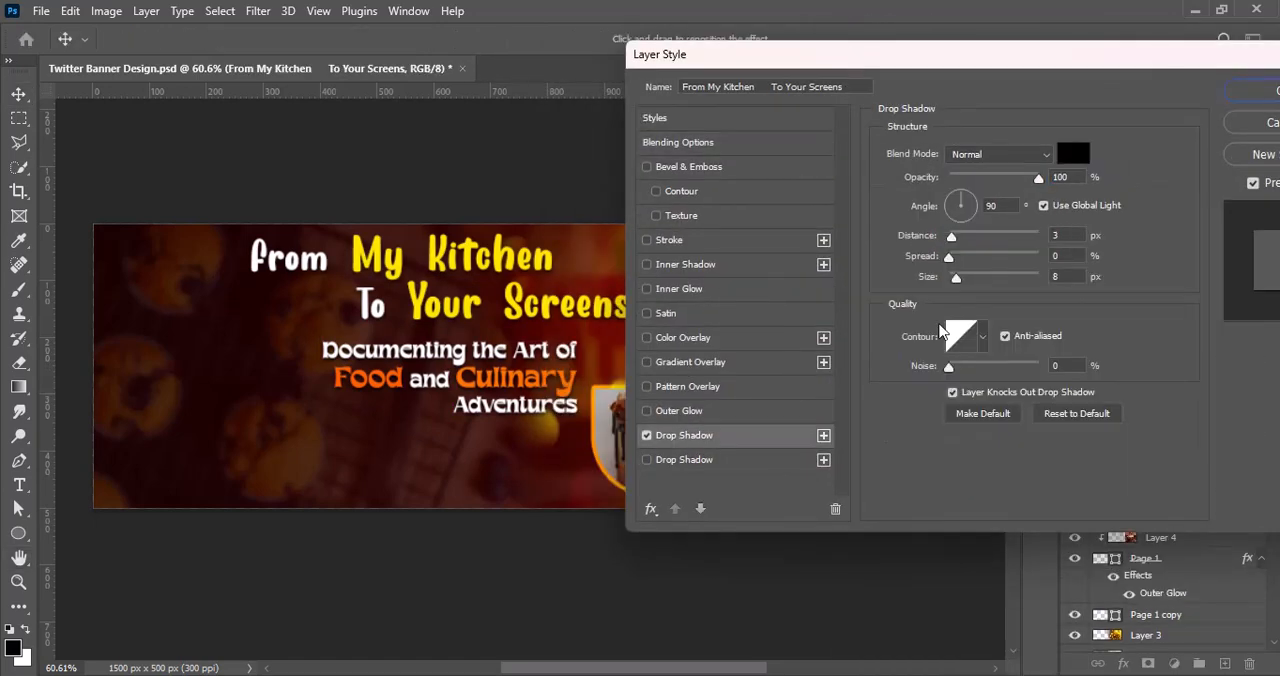
left_click(1255, 90)
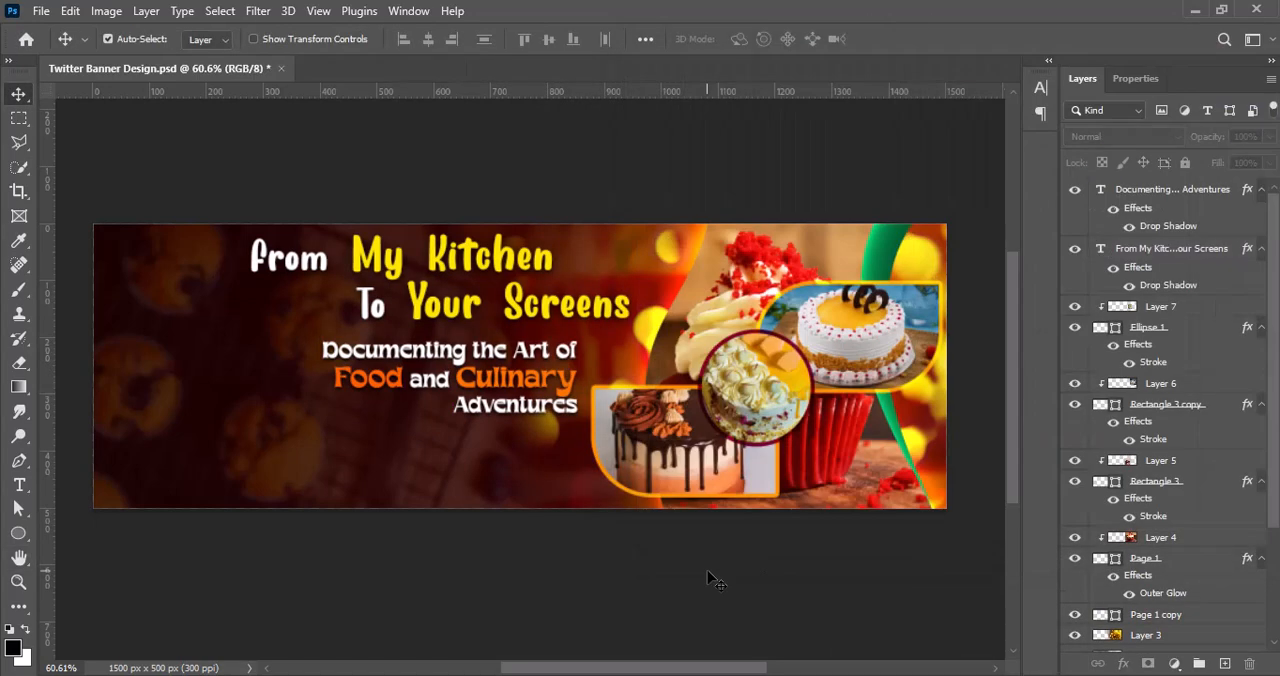
key("ctrl+s")
Step: Paste the Piyastick Kitchen logo, scale it down and place it in the banner's upper-left corner
key("ctrl+v")
left_click_drag(288, 395, 428, 467)
key("ctrl+t")
left_click_drag(650, 353, 344, 351)
left_click_drag(205, 325, 190, 326)
left_click_drag(162, 360, 152, 294)
key("Return")
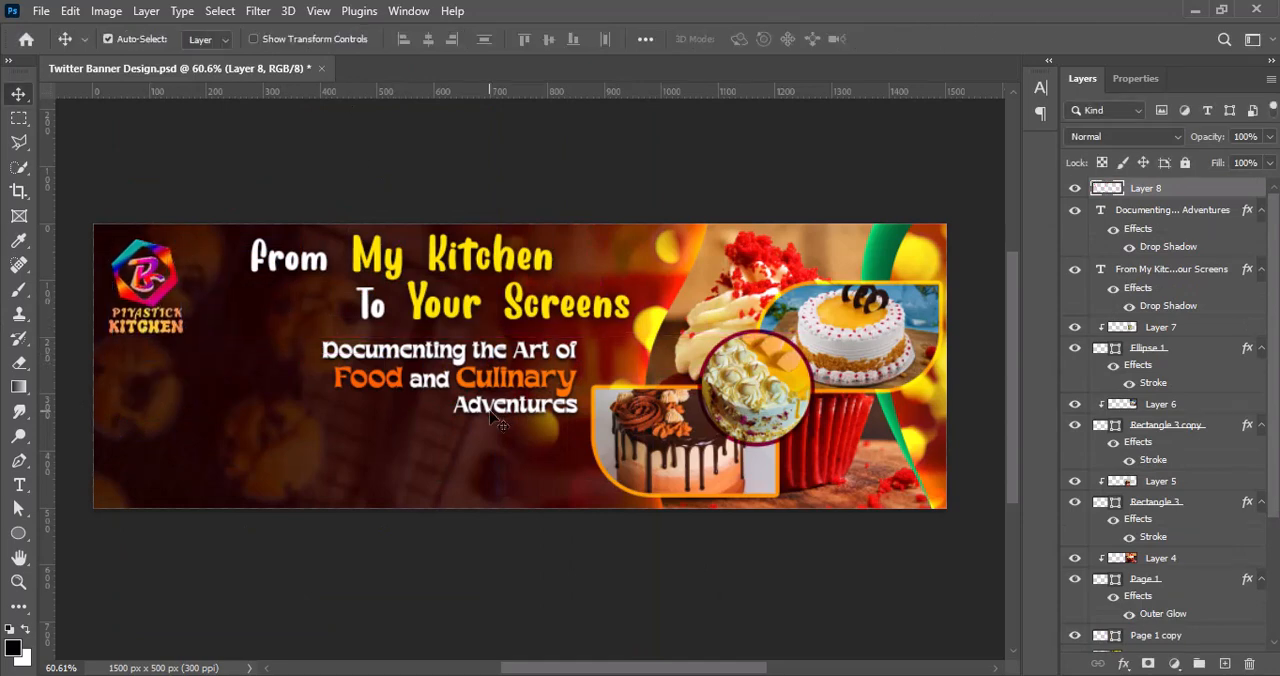
key("Up")
key("Up")
key("Up")
key("Up")
key("Up")
Step: Raise the logo's vibrance to +100 and adjust its contrast with Brightness/Contrast
left_click(107, 11)
mouse_move(116, 60)
left_click(335, 138)
left_click_drag(520, 172, 616, 174)
left_click(670, 144)
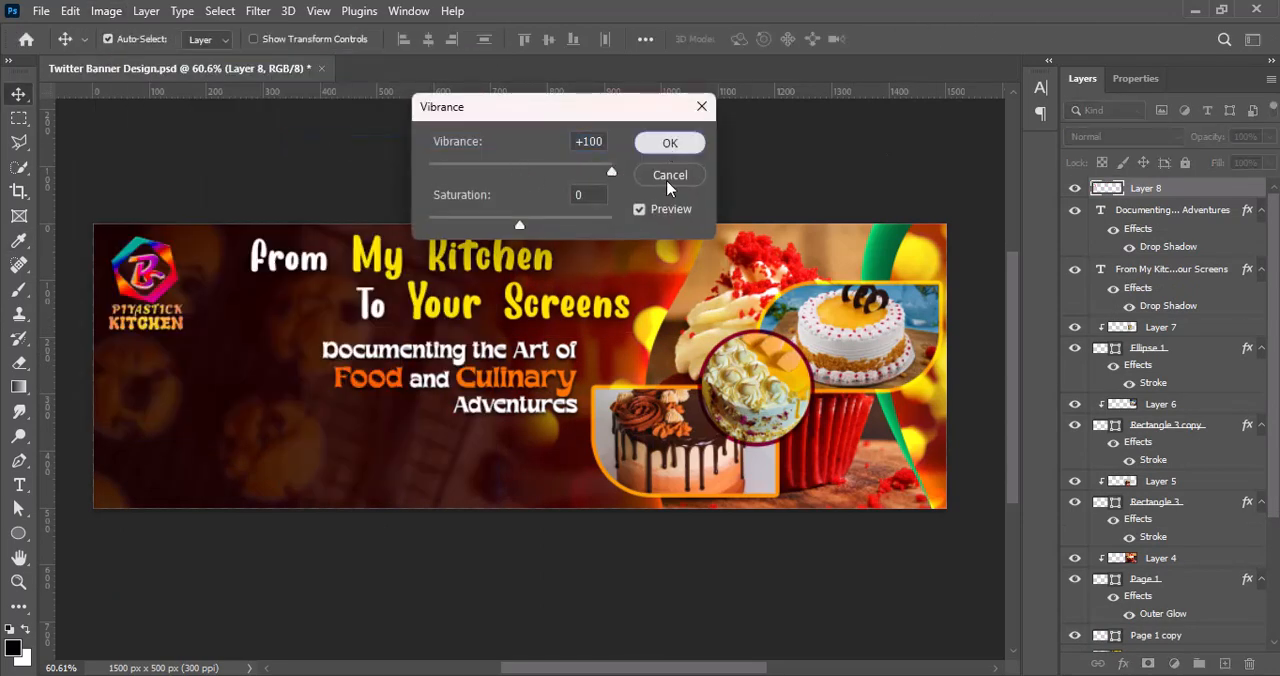
left_click(107, 11)
mouse_move(186, 63)
left_click(380, 49)
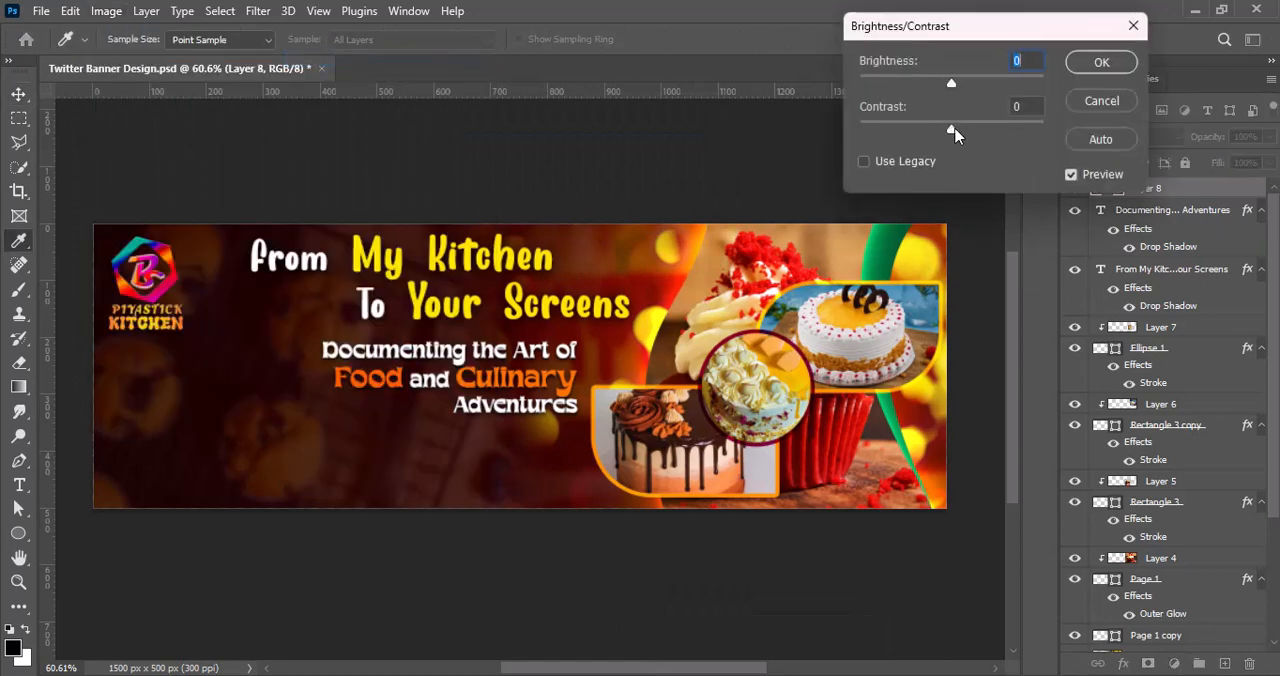
left_click(1075, 64)
Step: Shift the logo's hue to +3 with Hue/Saturation
left_click(107, 11)
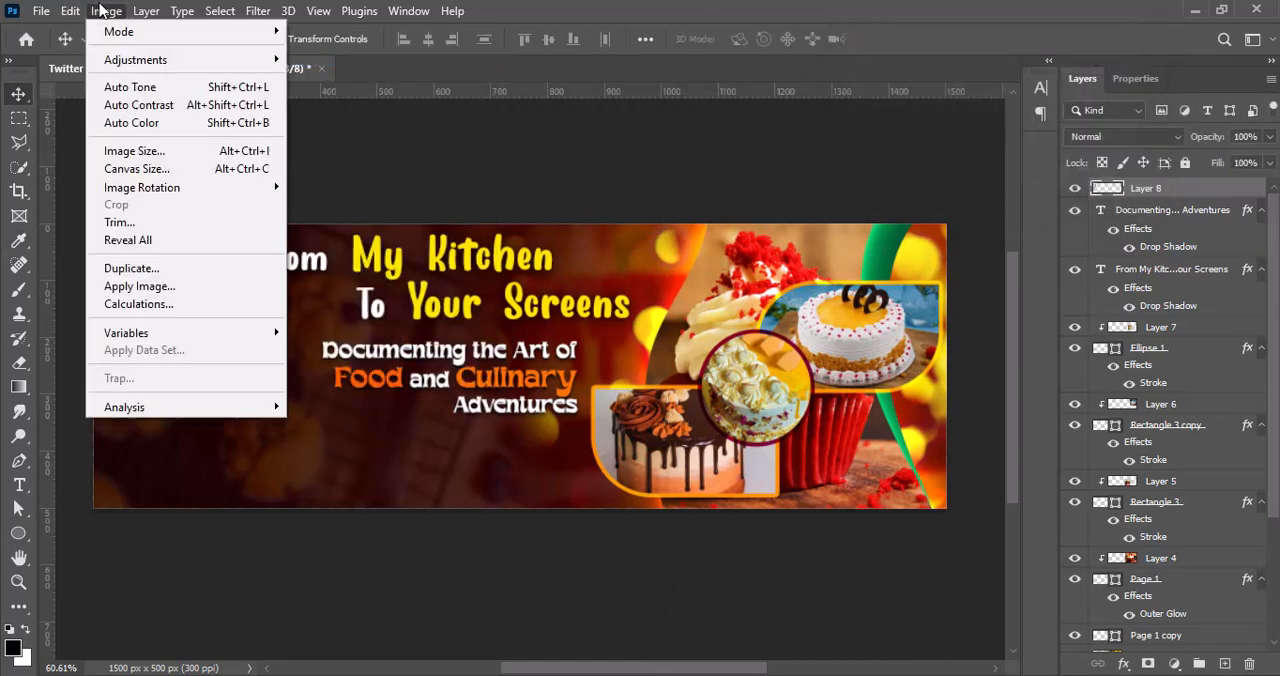
mouse_move(143, 57)
left_click(340, 157)
mouse_move(921, 223)
left_mouse_down()
mouse_move(940, 228)
mouse_move(897, 221)
mouse_move(940, 226)
mouse_move(926, 226)
left_mouse_up()
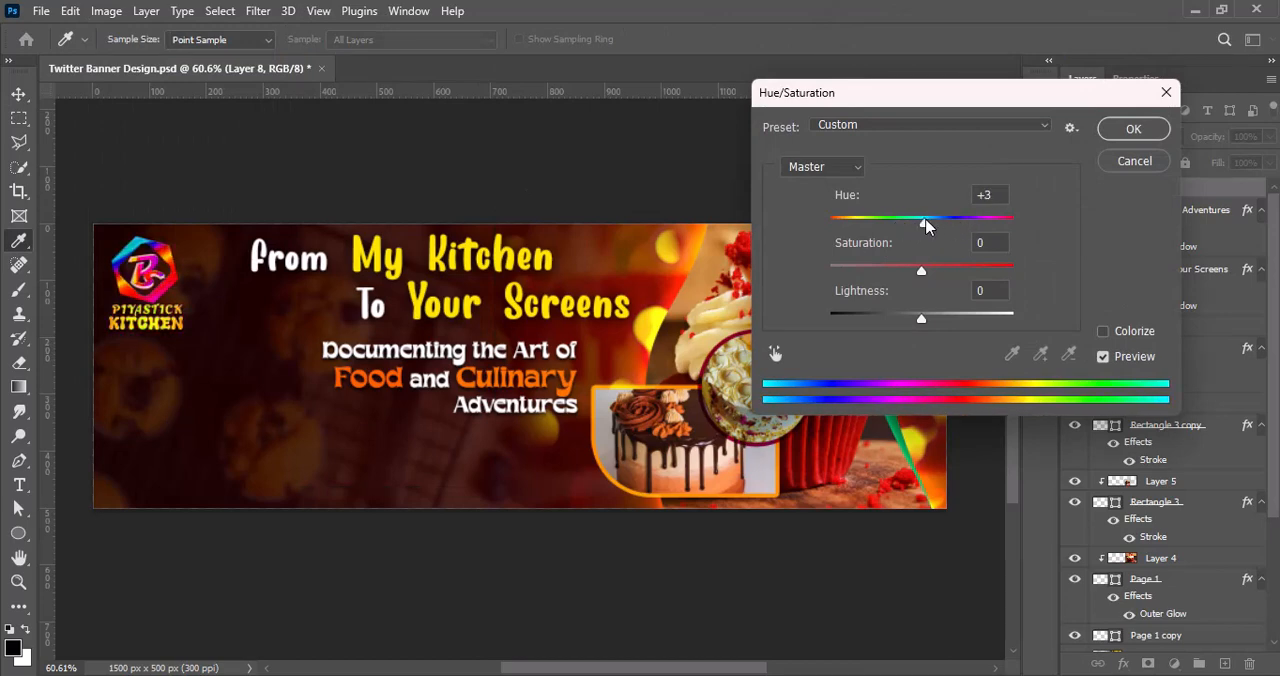
left_click(1133, 129)
Step: Darken the logo's midtones slightly with a Curves adjustment
left_click(107, 11)
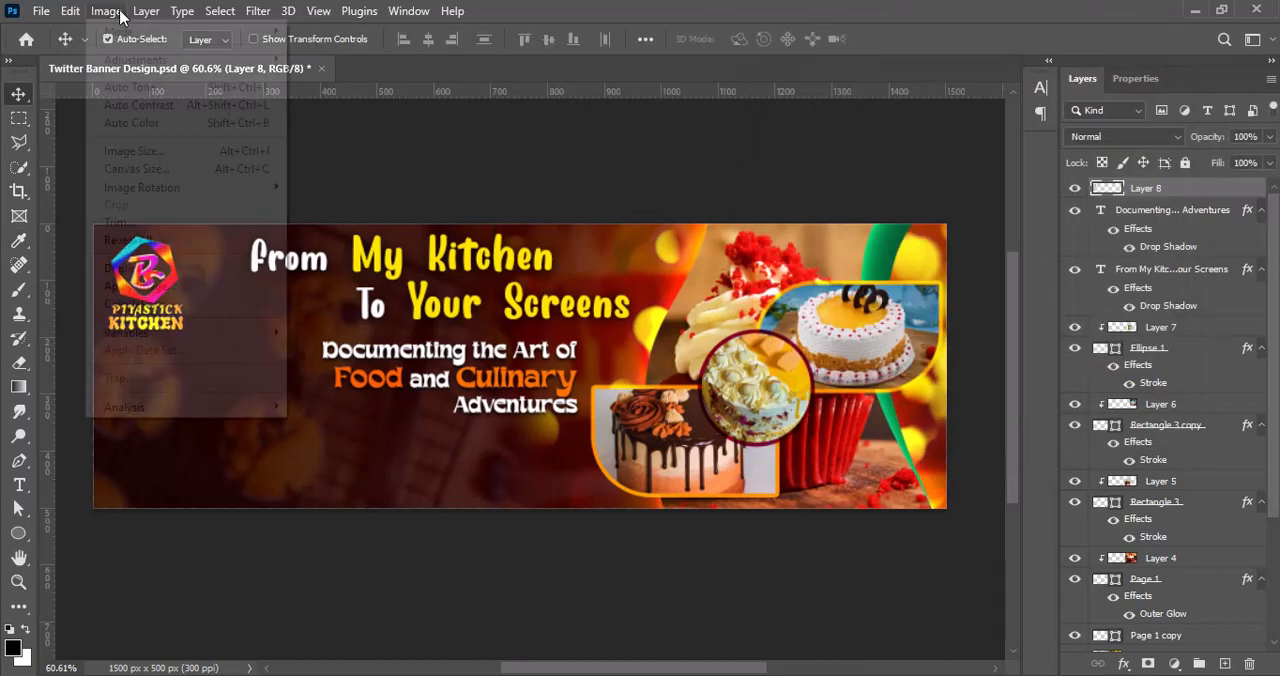
mouse_move(143, 57)
left_click(423, 97)
left_click_drag(533, 274, 533, 307)
left_click(901, 108)
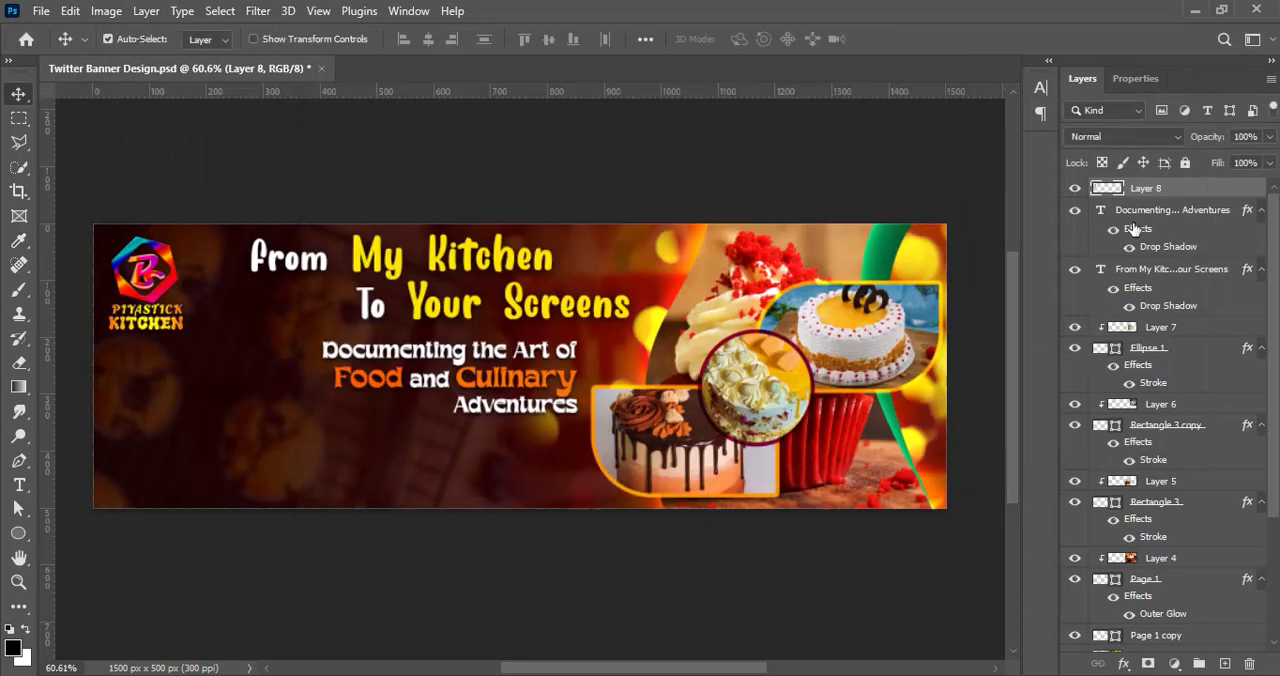
Step: Add a large, soft black drop shadow at 100% opacity to the logo layer
double_click(1215, 188)
left_click(567, 459)
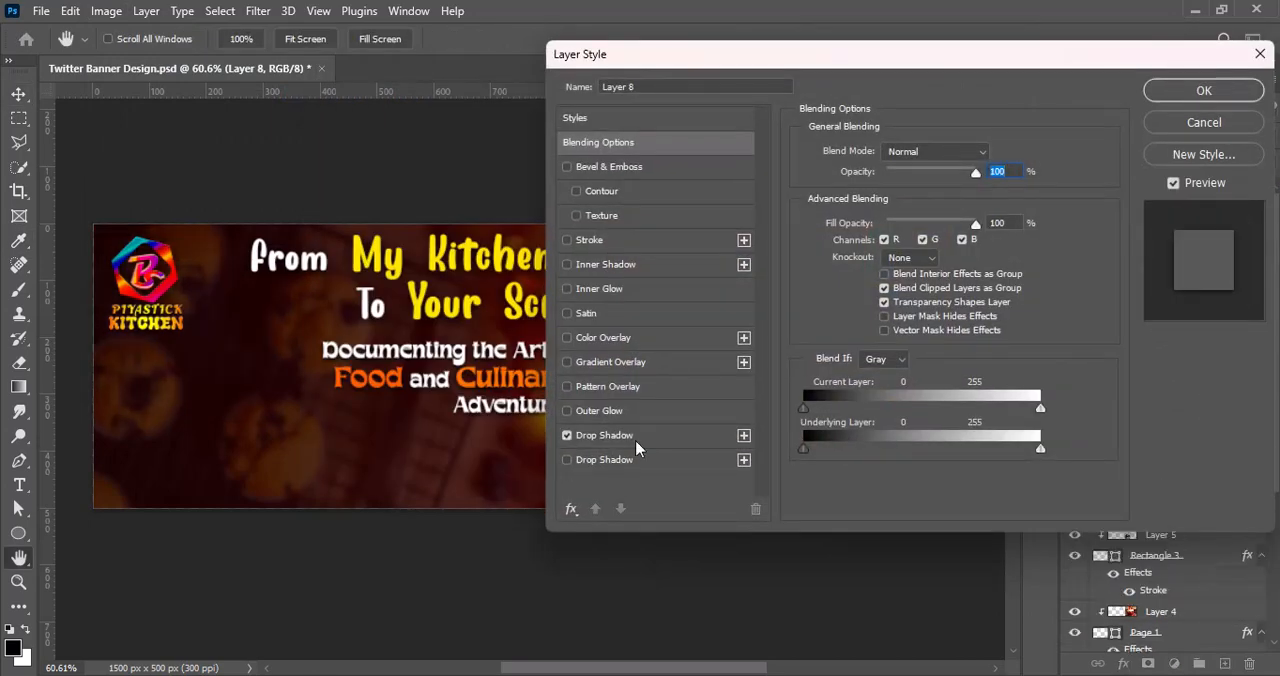
left_click(602, 459)
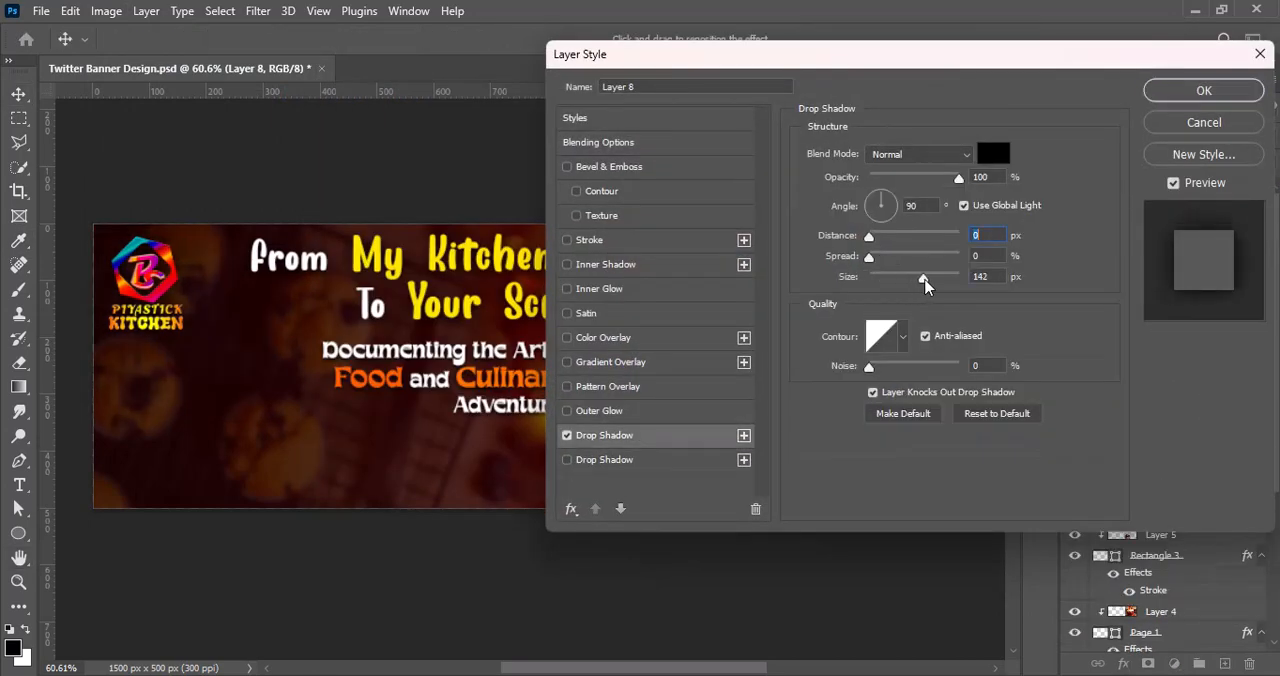
Step: Try adding a second, white drop shadow to the logo at different sizes, and turn it off
left_click(567, 460)
left_click(604, 460)
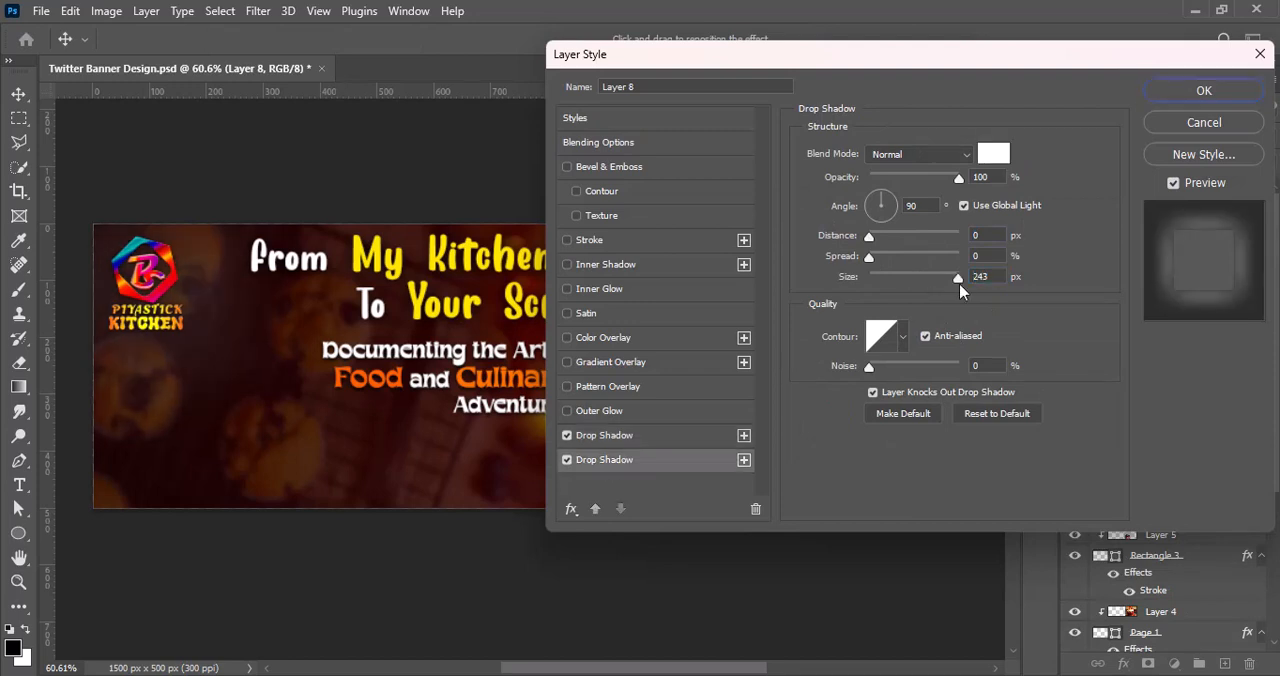
left_click_drag(960, 280, 824, 270)
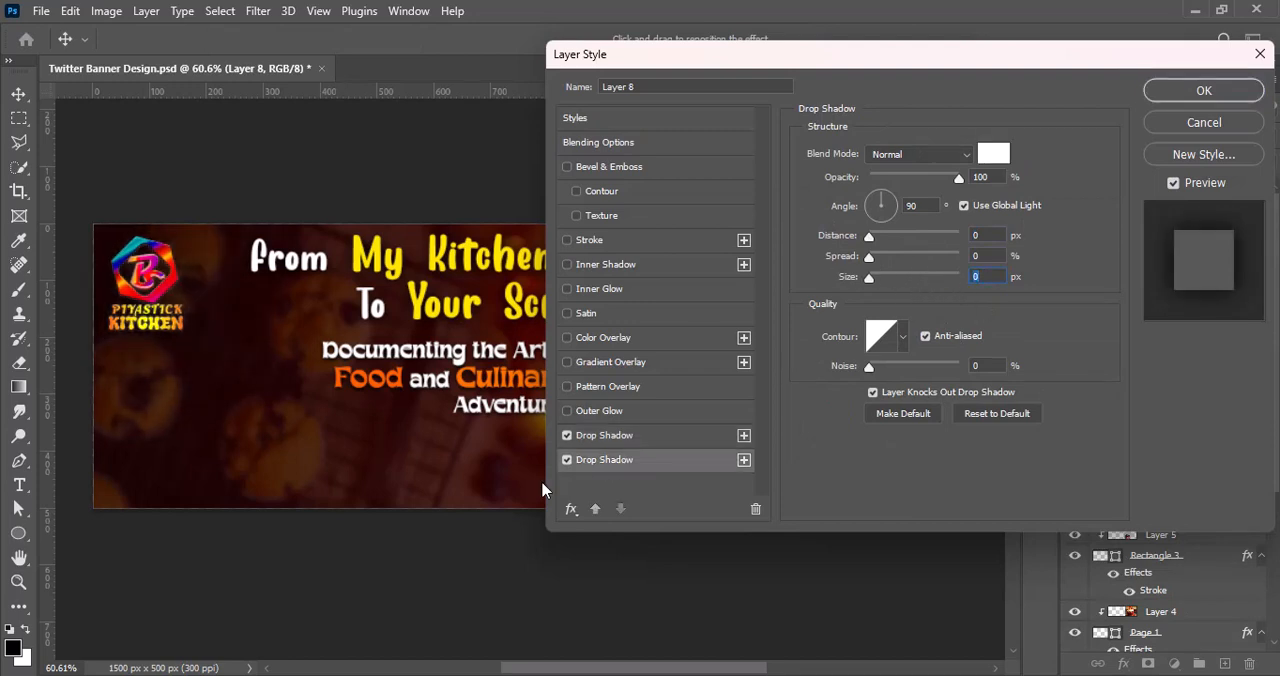
left_click(569, 460)
Step: Set the logo's black drop shadow to 2 px distance and about 15% spread, and apply the layer style
left_click(638, 438)
left_click_drag(872, 238, 883, 257)
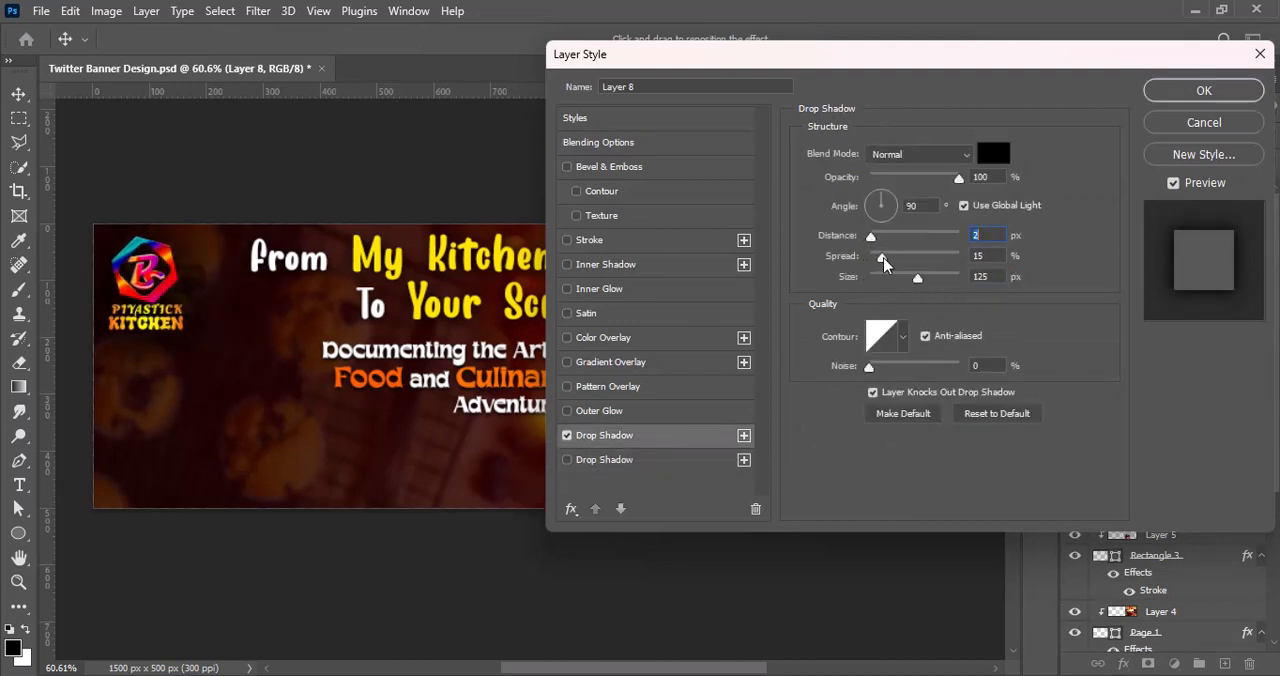
left_click(1234, 97)
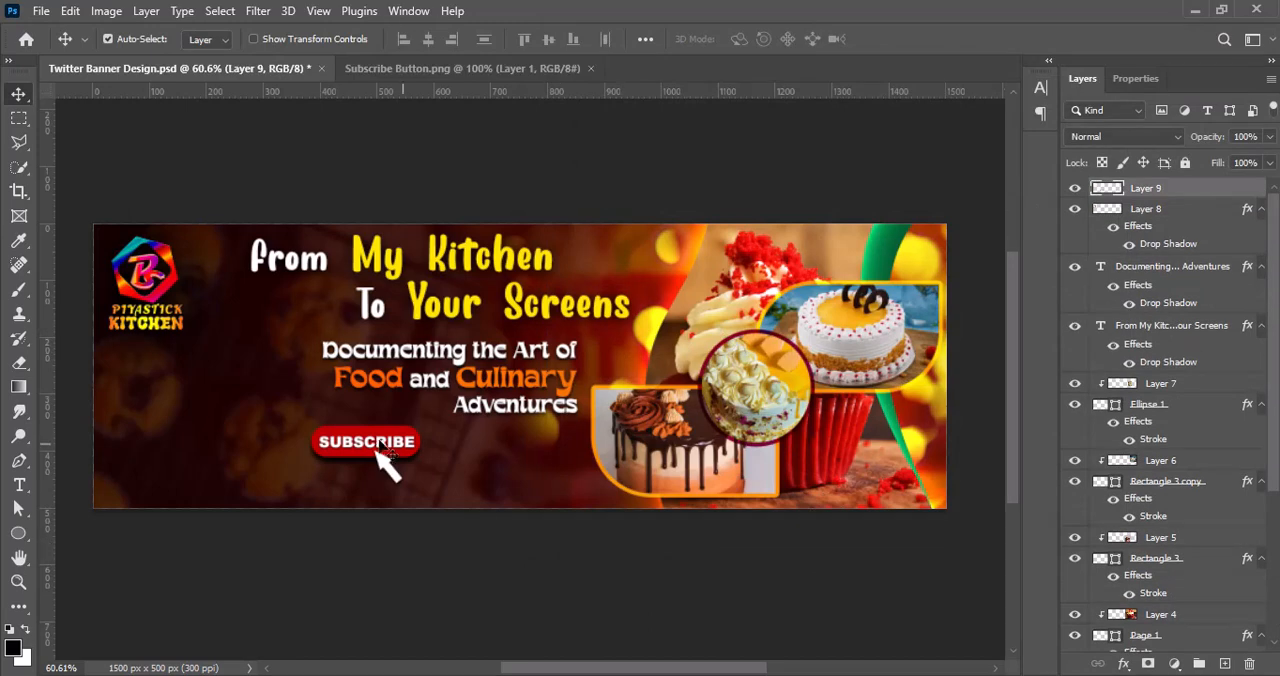
Step: Move the Subscribe button slightly right, below the tagline
left_click_drag(378, 450, 406, 449)
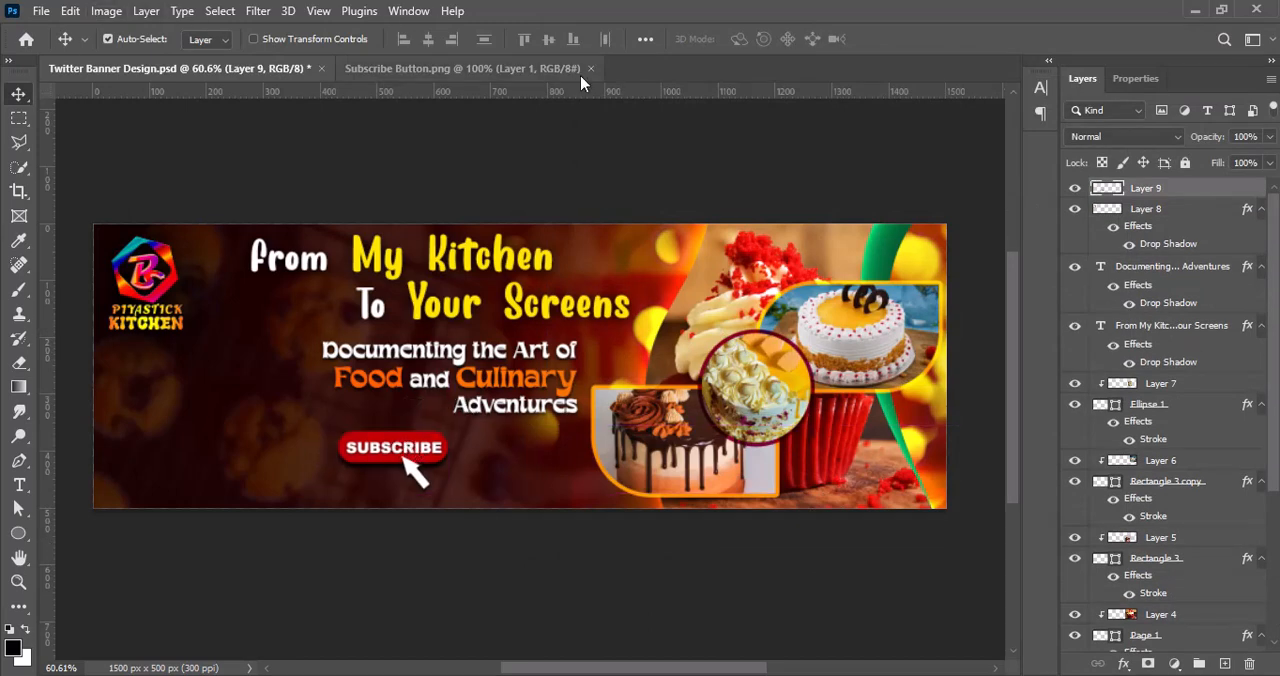
left_click(106, 10)
mouse_move(171, 57)
left_click(374, 140)
key("Up")
key("Escape")
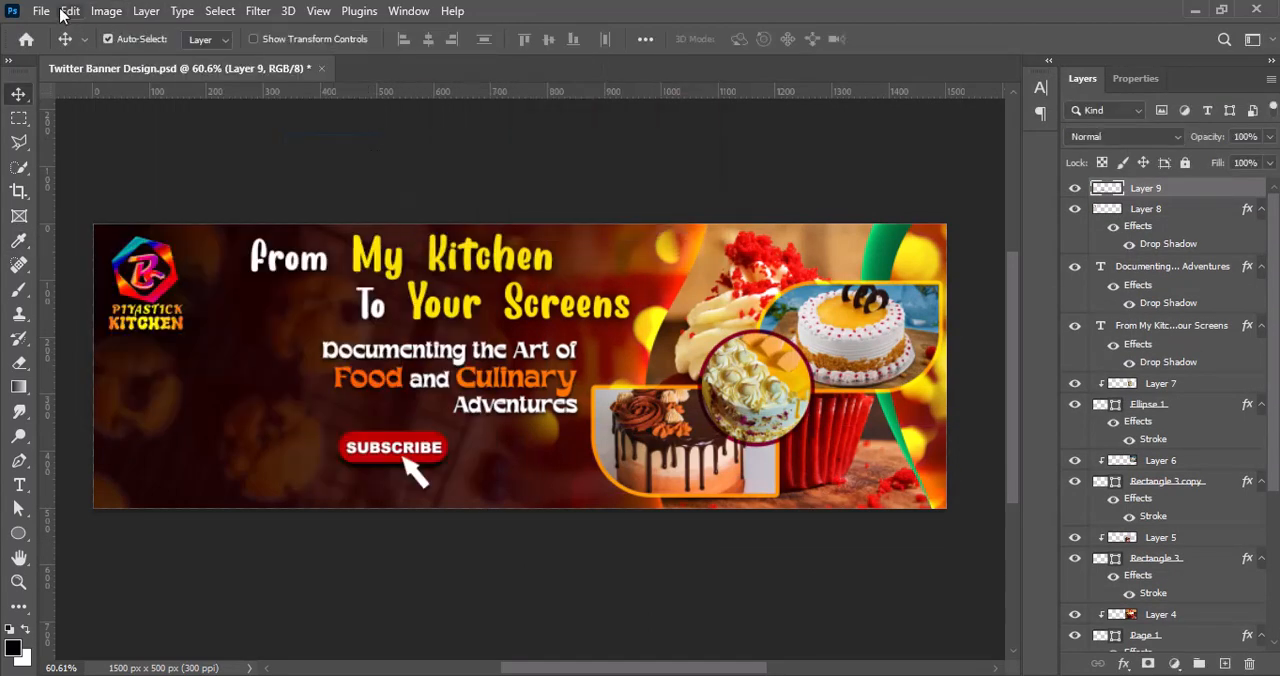
Step: Set the Subscribe button's brightness to 17 and contrast to 62
left_click(106, 10)
left_click(343, 55)
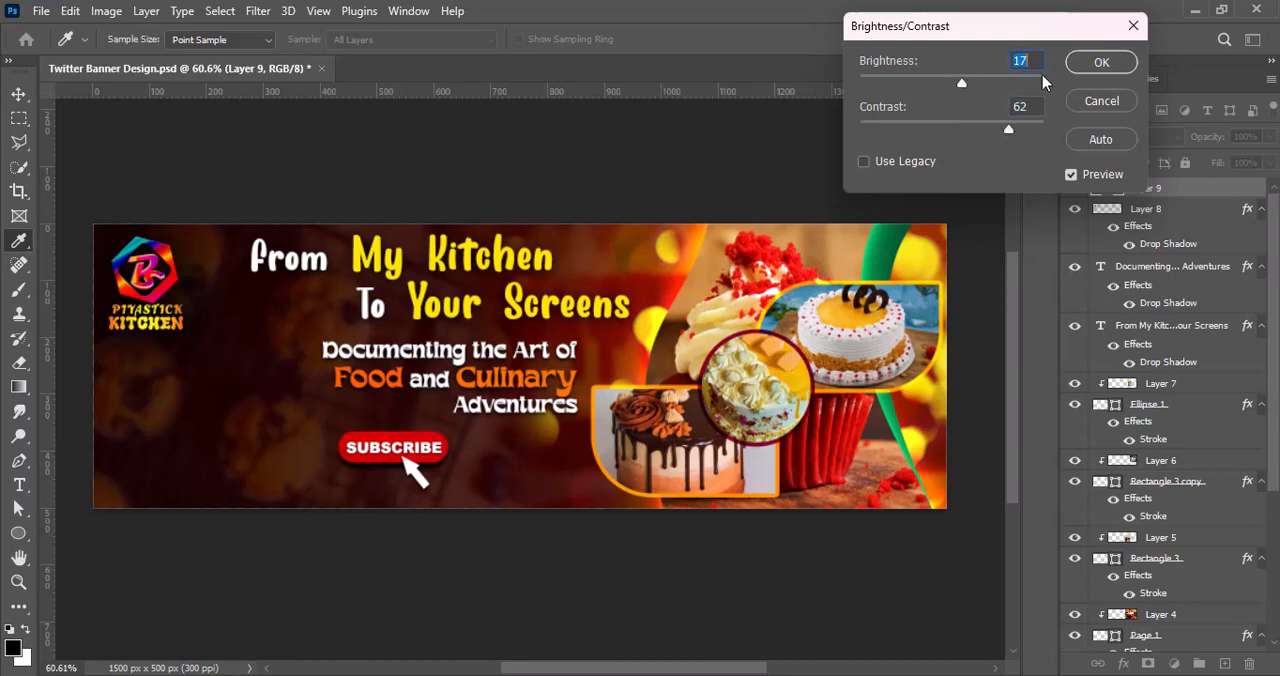
left_click(1099, 57)
Step: Scale the Subscribe button down and position it just below the tagline's last line
key("ctrl+t")
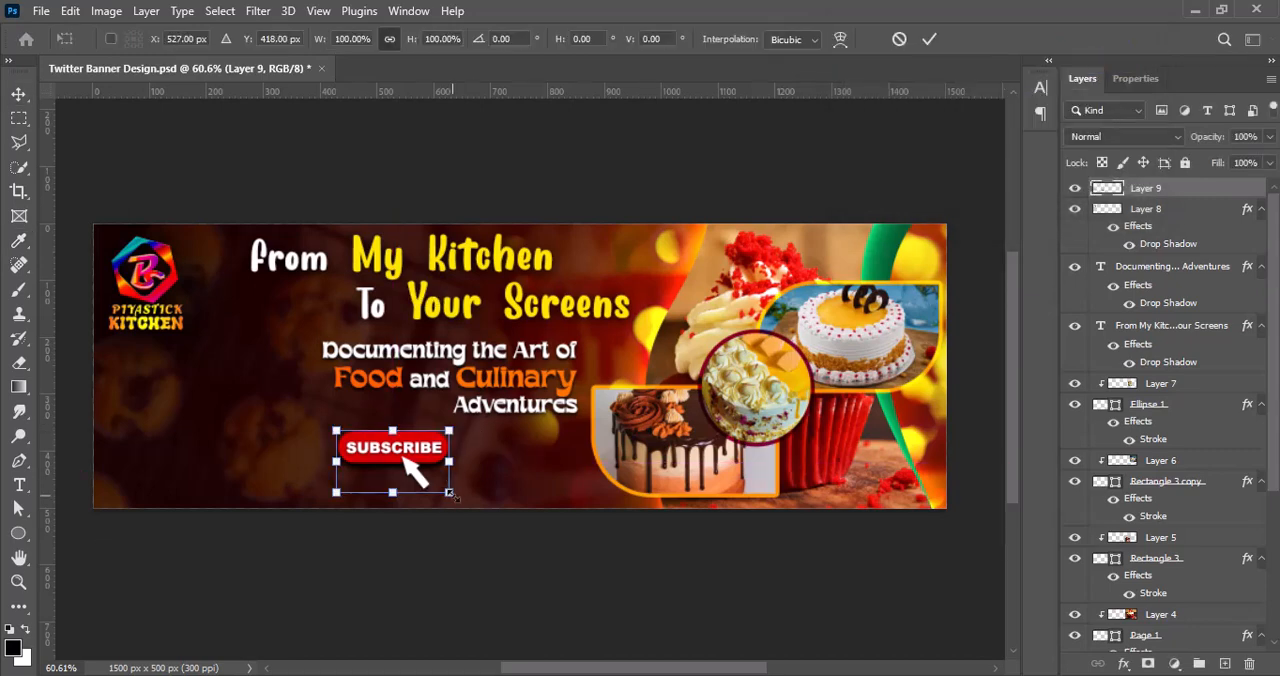
left_click_drag(450, 492, 426, 479)
left_click_drag(371, 443, 409, 443)
left_click(930, 39)
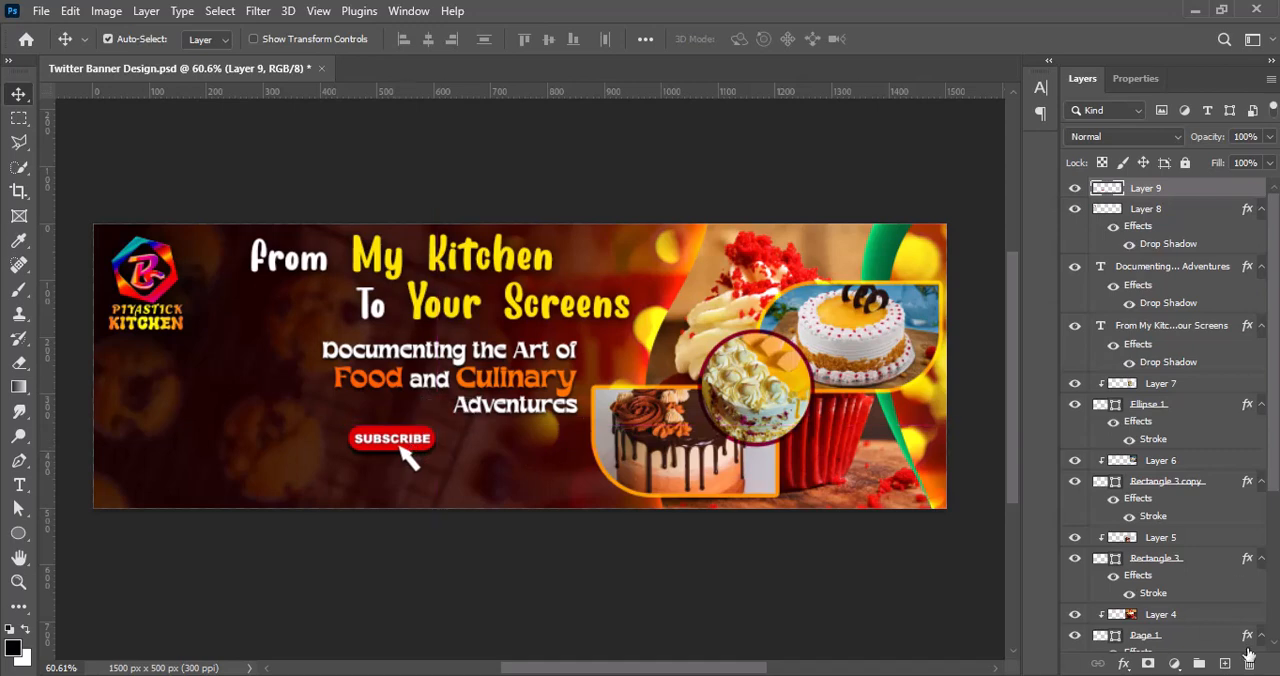
Step: Add the text "Our YouTube Channel:" beside the Subscribe button and color it white
left_click(19, 484)
left_click(448, 440)
type("Our")
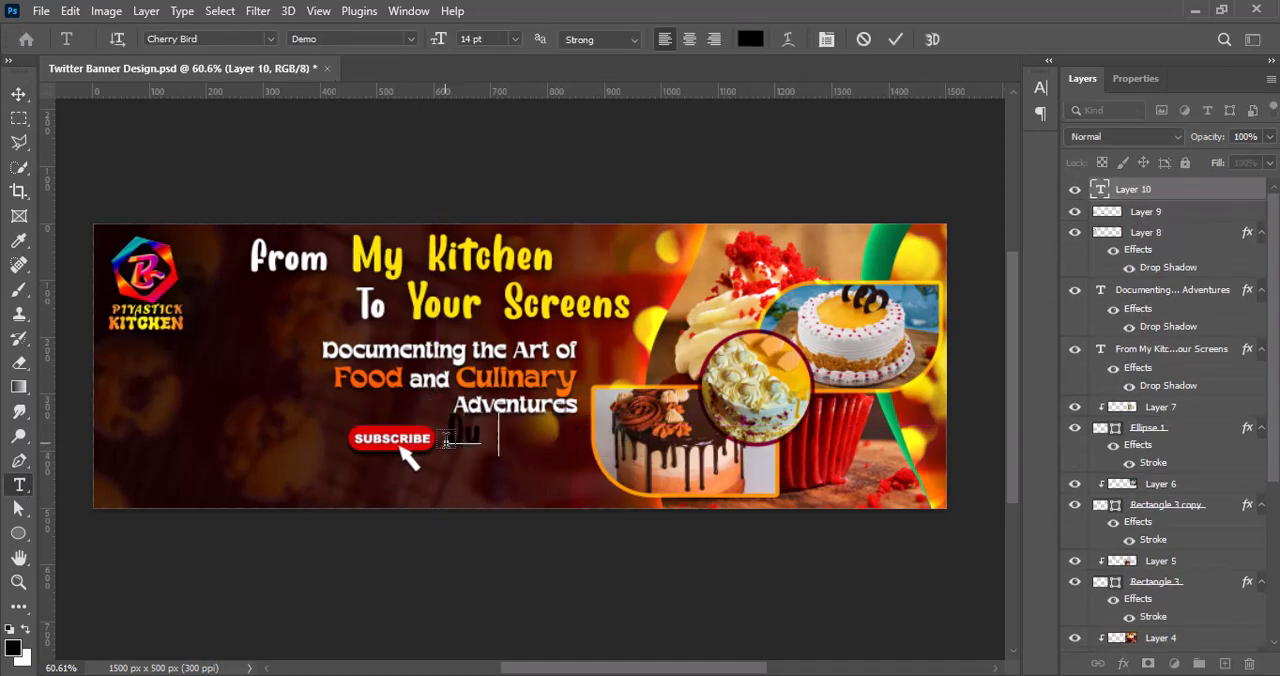
type(" Youtube Channel")
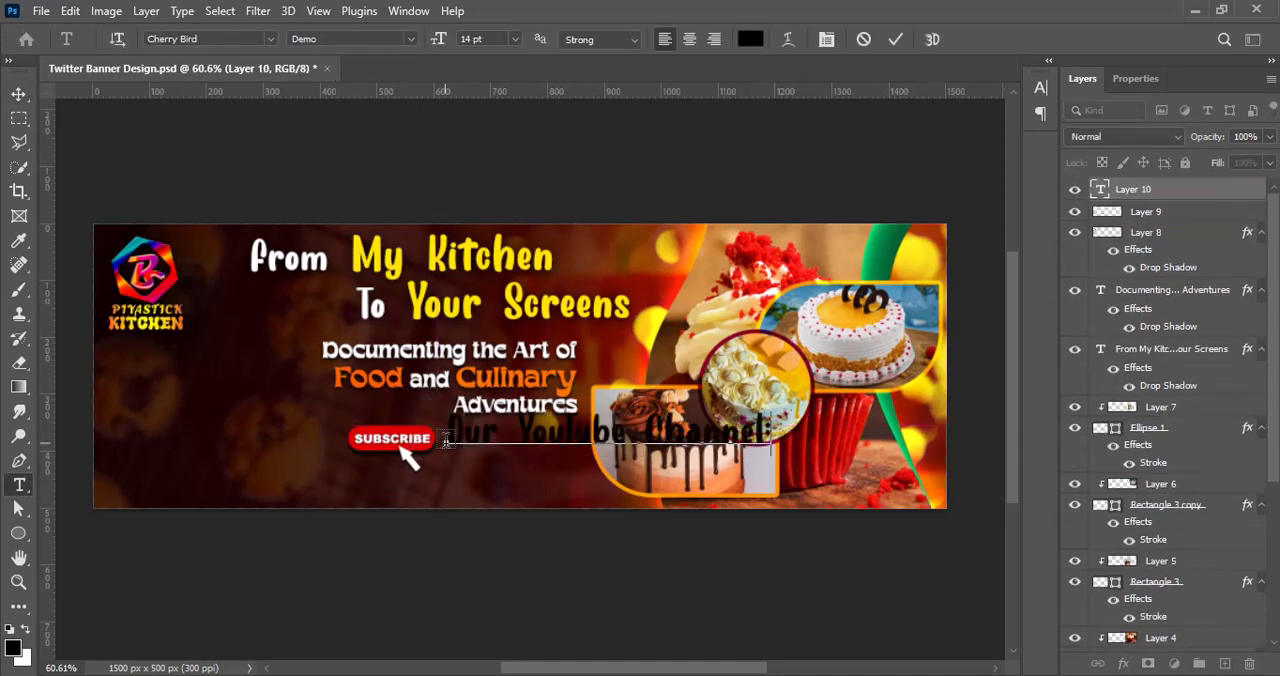
left_click_drag(438, 432, 818, 430)
left_click(751, 39)
left_click_drag(800, 190, 640, 8)
left_click(1211, 159)
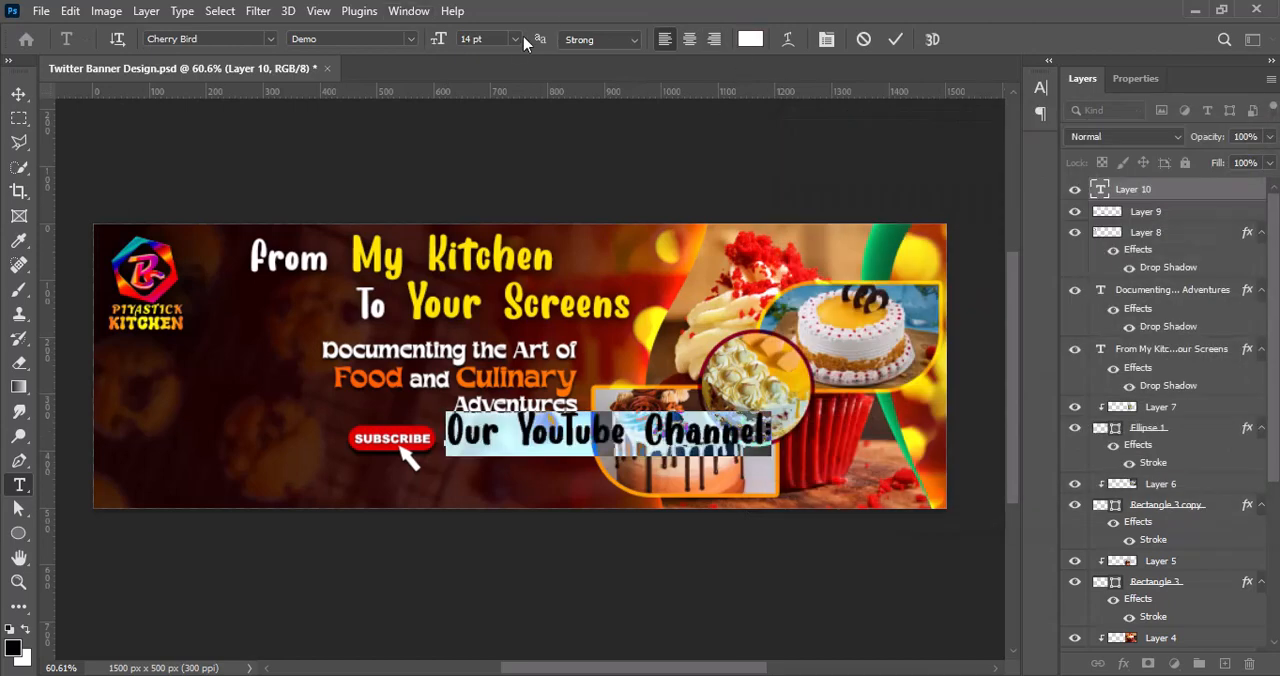
Step: Set the "Our YouTube Channel:" text in Khalasti at 6 pt and place it right beside the Subscribe button
left_click(516, 39)
left_click(492, 80)
left_click(1039, 92)
left_click(928, 115)
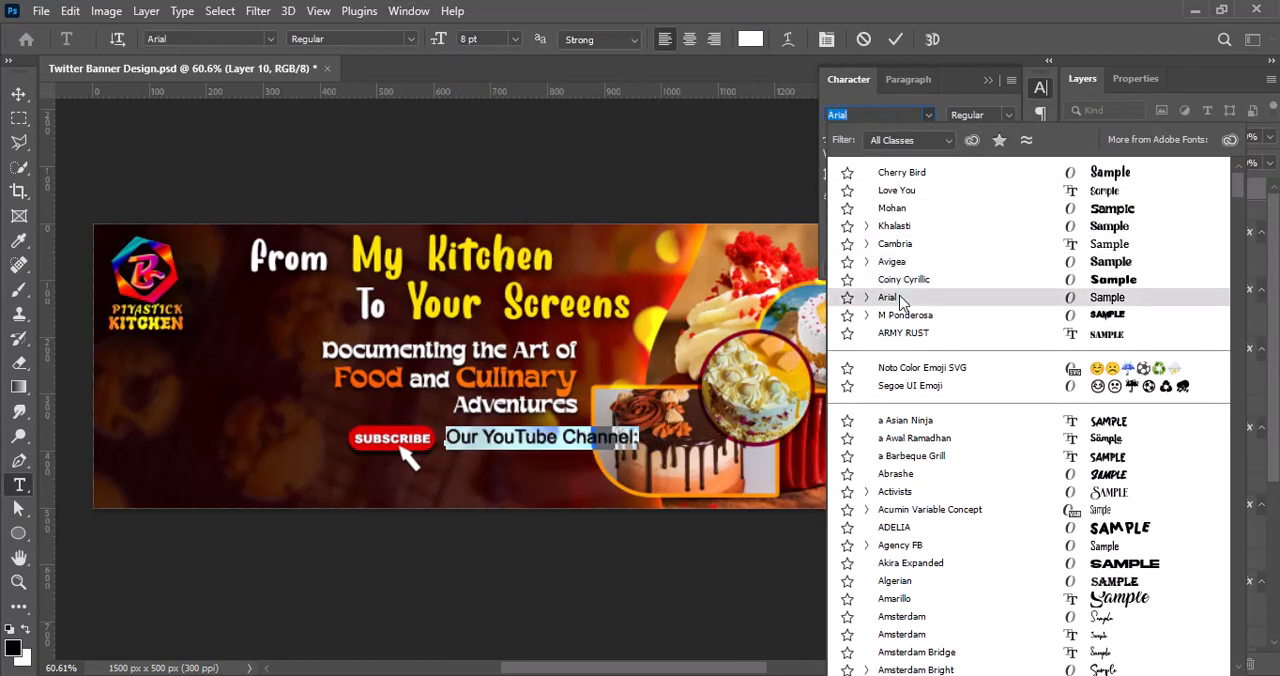
left_click(890, 227)
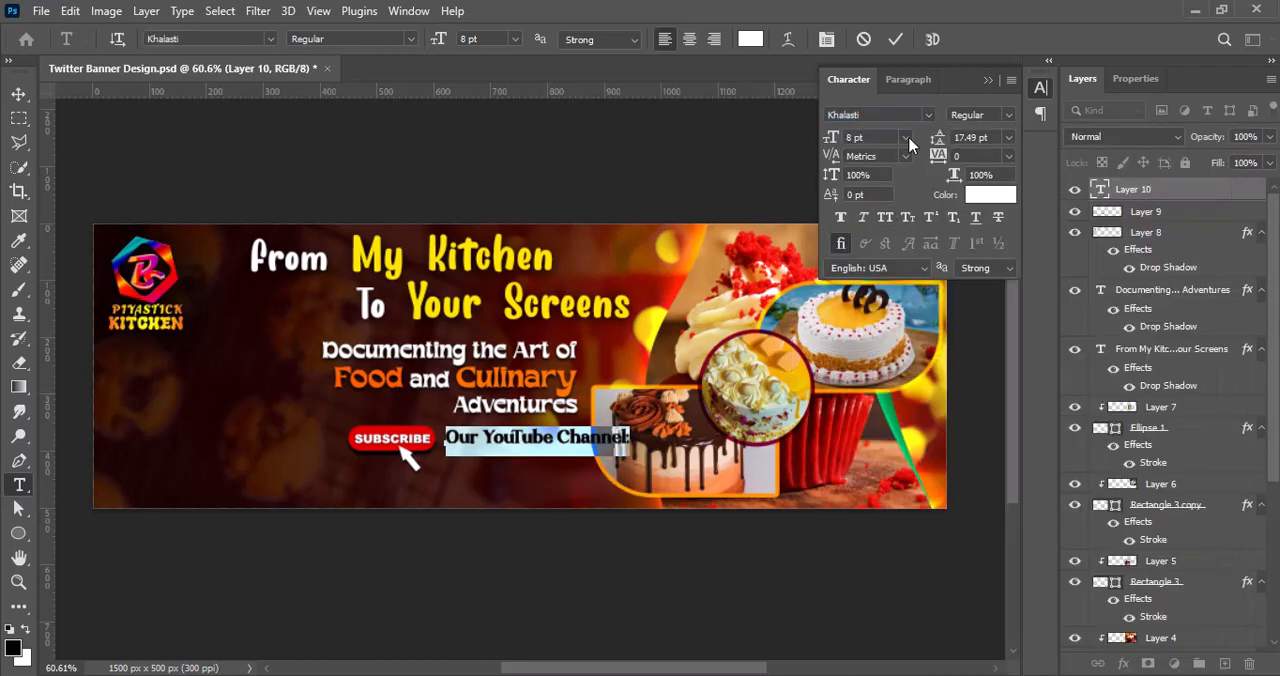
left_click(907, 138)
left_click(879, 161)
left_click(895, 39)
key("v")
mouse_move(553, 448)
left_mouse_down()
mouse_move(575, 440)
mouse_move(548, 447)
left_mouse_up()
Step: Change the "Our YouTube Channel:" text to Arial Narrow Bold
double_click(541, 438)
left_click(1008, 116)
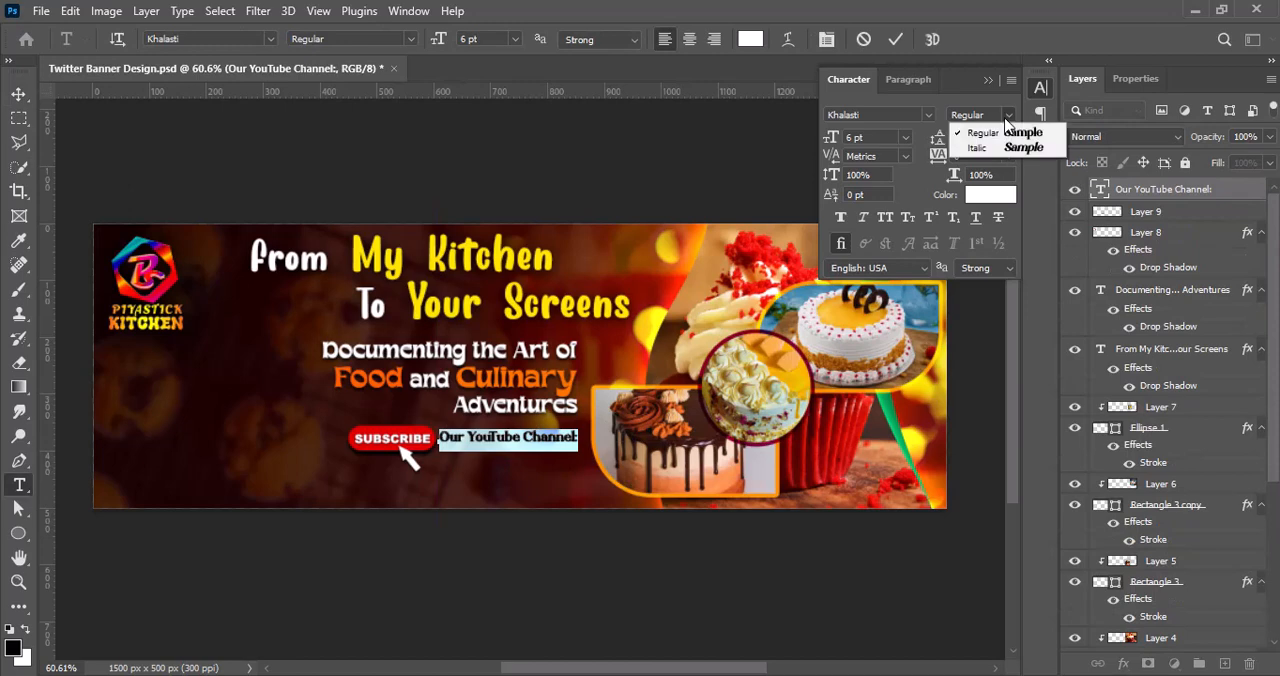
left_click(925, 119)
left_click(928, 116)
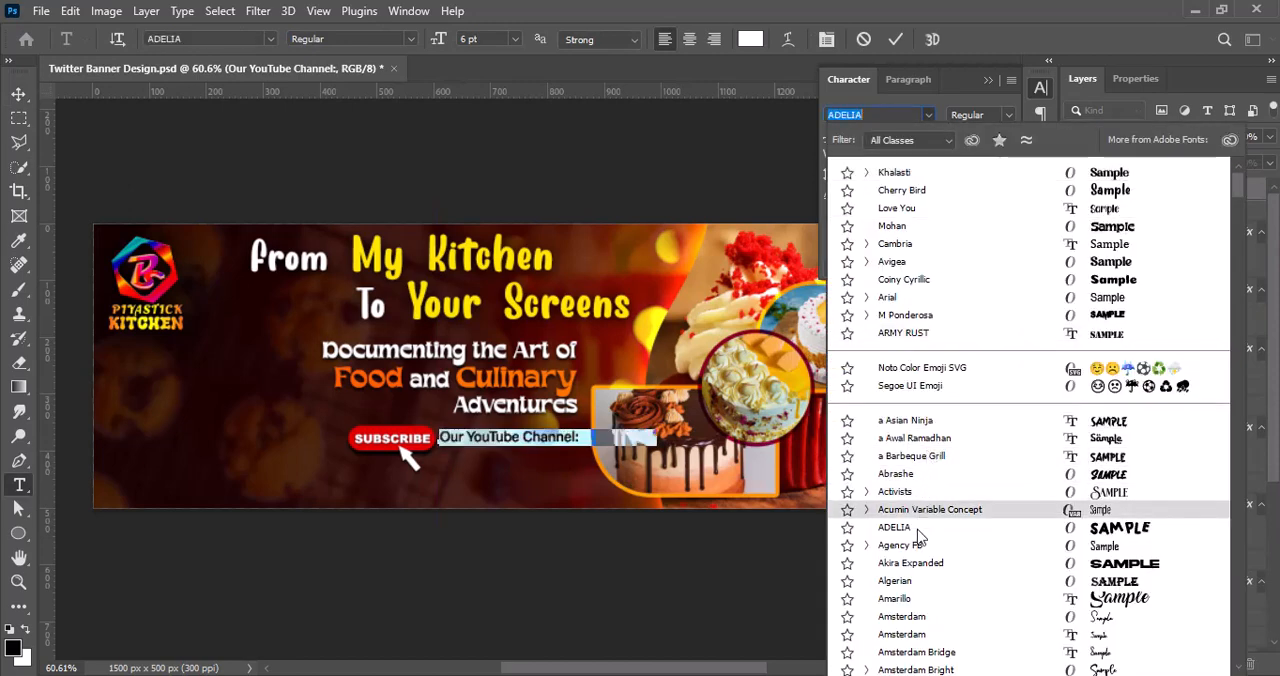
scroll(920, 560, "down", 6)
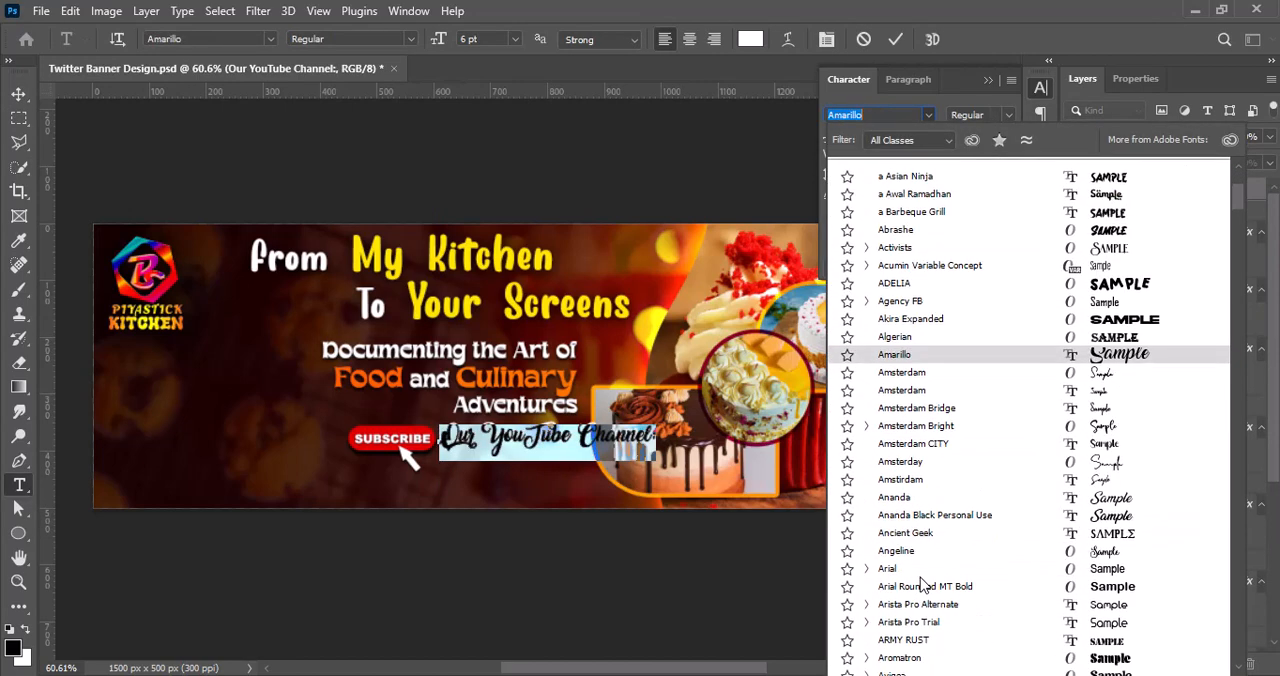
left_click(913, 500)
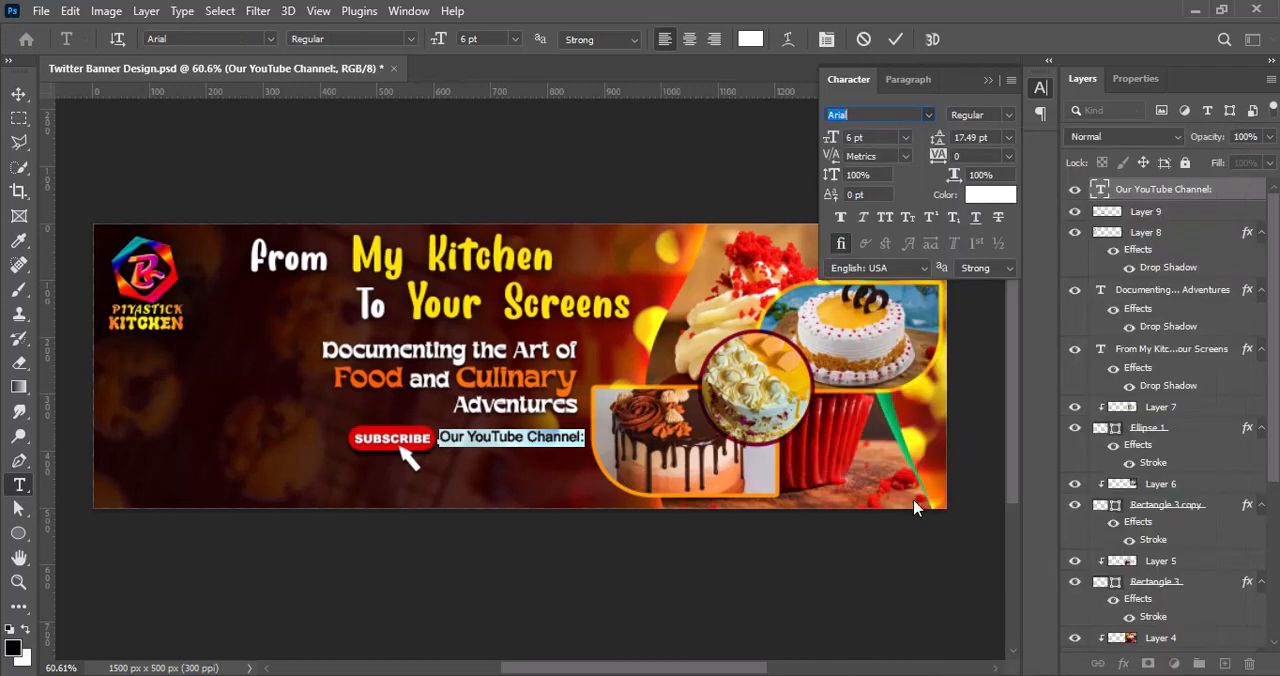
left_click(1008, 116)
left_click(1008, 162)
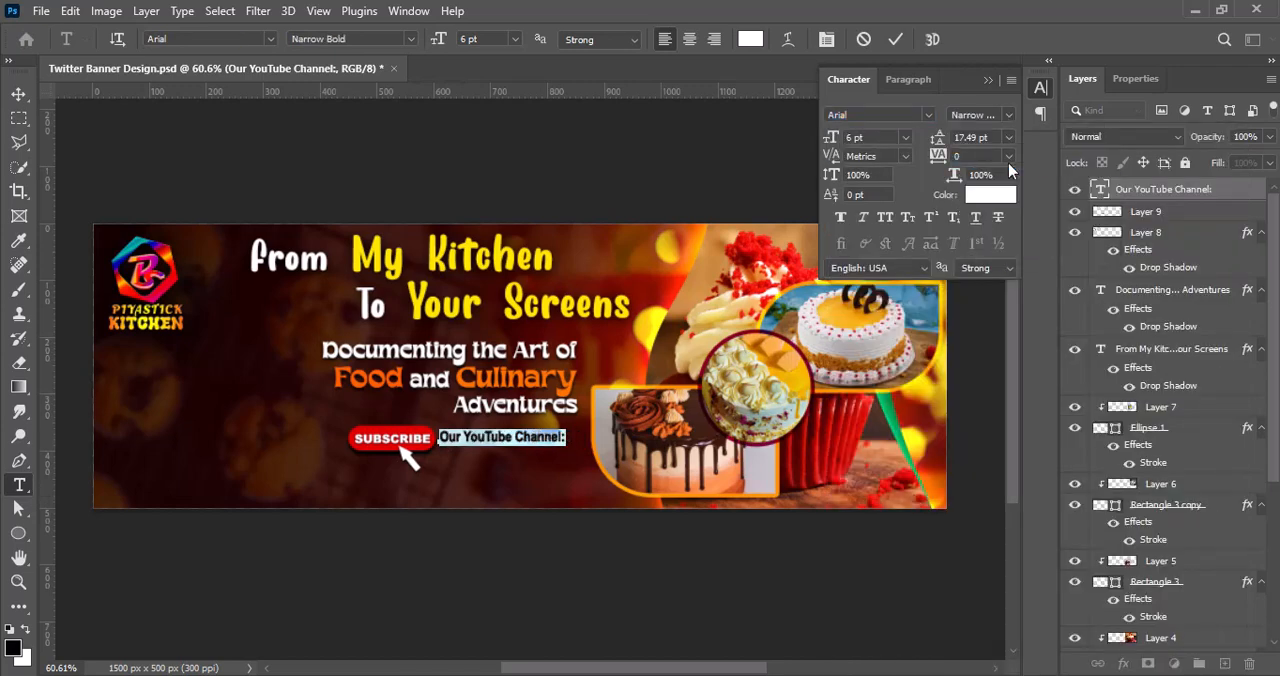
left_click(895, 39)
Step: Shift the "Our YouTube Channel:" text and the Subscribe button slightly right under the tagline
key("v")
left_click_drag(539, 439, 547, 439)
left_click_drag(407, 439, 415, 439)
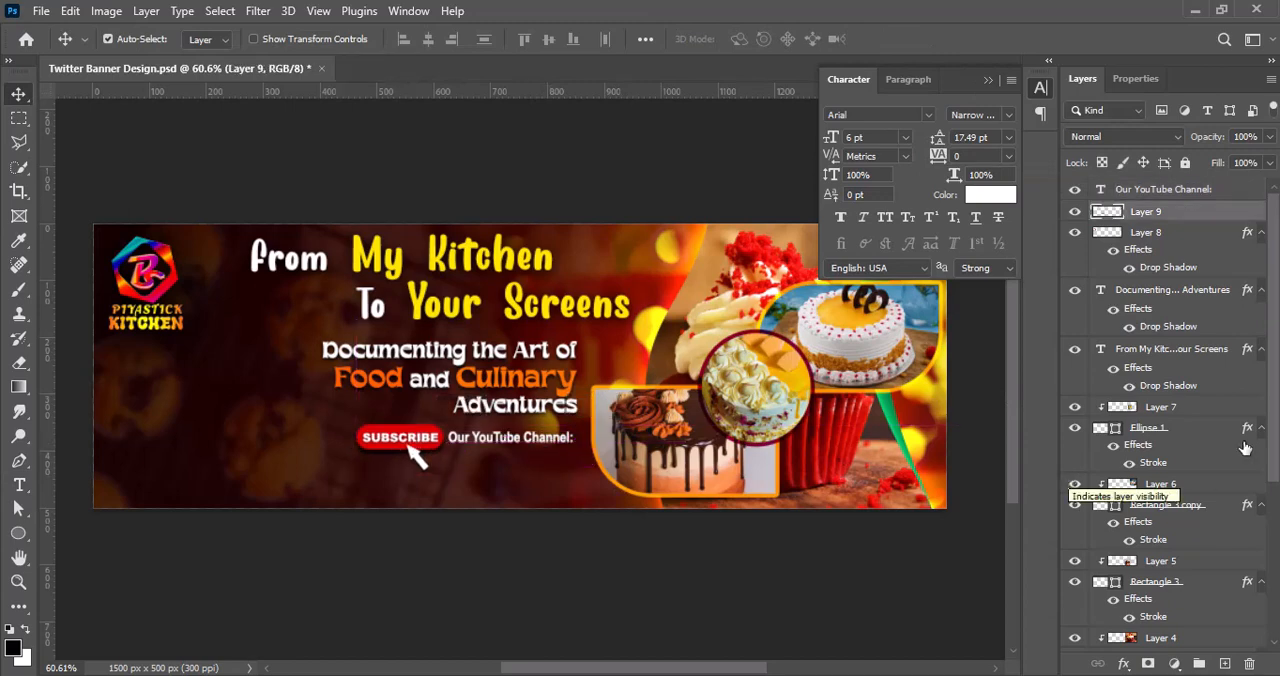
left_click(1183, 190)
key("t")
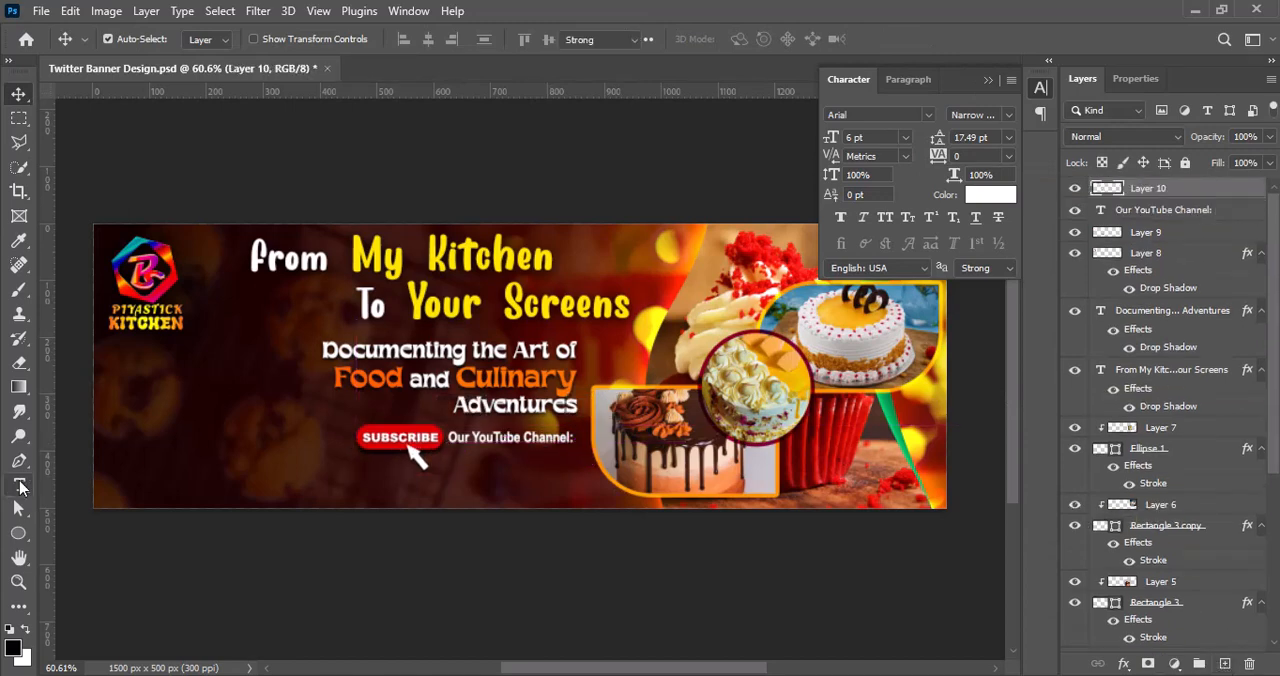
left_click(443, 465)
type("@PiyastickKitchen369")
left_click(897, 40)
key("v")
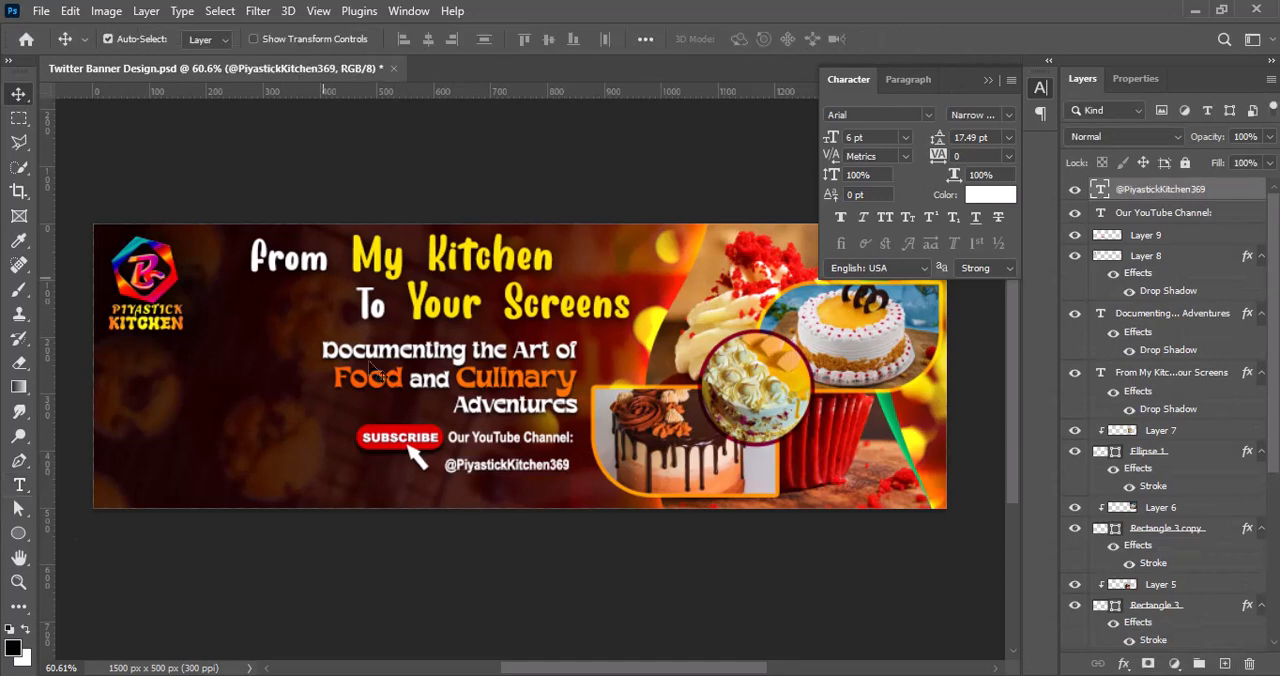
left_click_drag(490, 471, 514, 441)
left_click_drag(543, 467, 547, 467)
double_click(1100, 190)
left_click(990, 195)
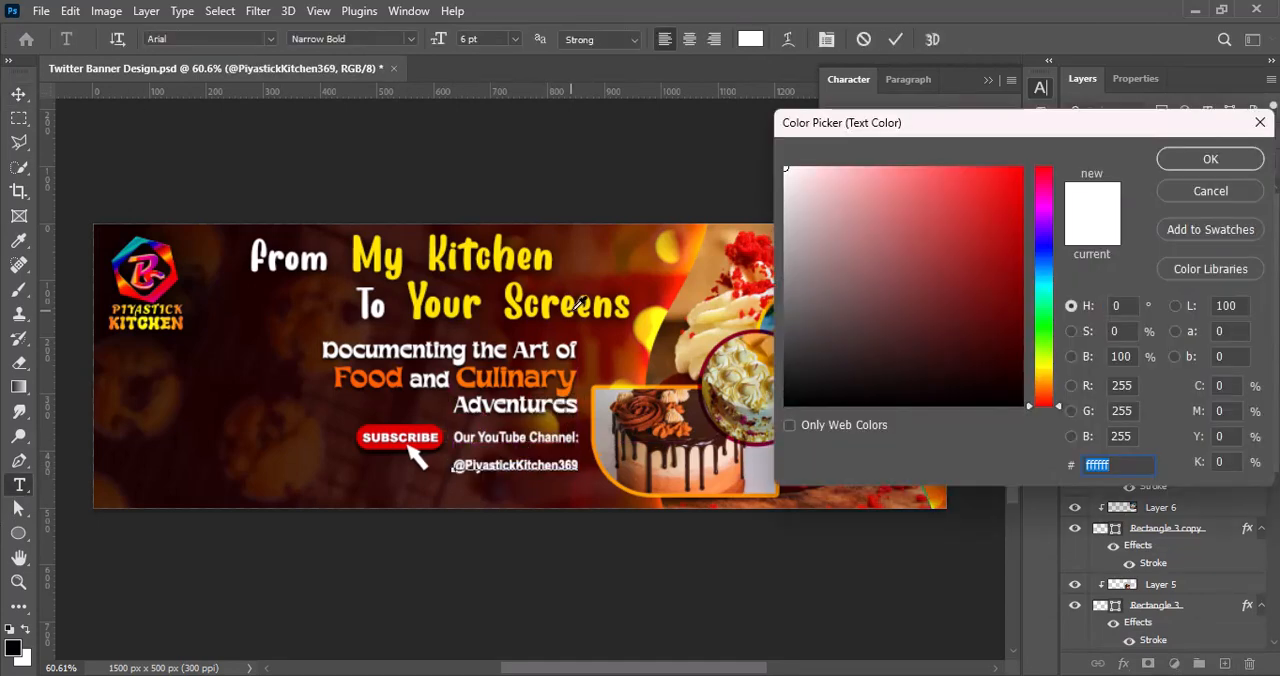
type("ffe400")
left_click(1210, 159)
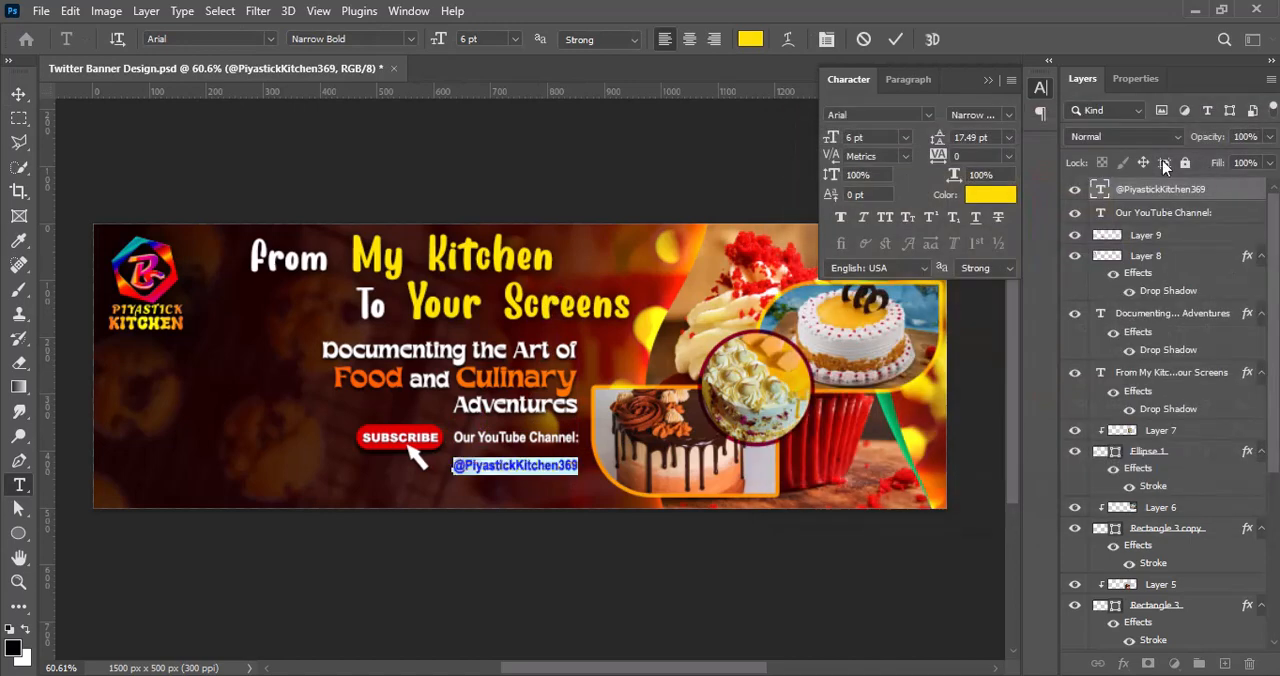
left_click(905, 137)
left_click(890, 200)
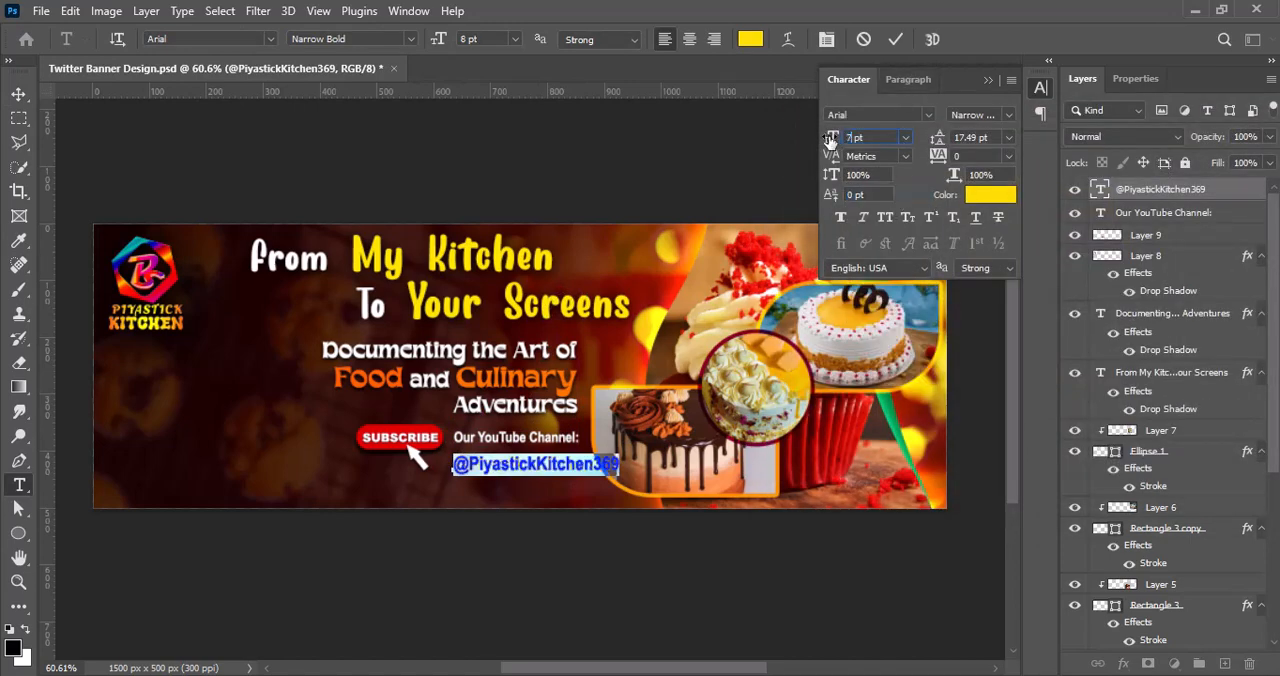
left_click(896, 40)
Step: Move the handle, the "Our YouTube Channel:" text and the Subscribe button lower on the banner, and save the document
key("v")
left_click_drag(500, 466, 488, 462)
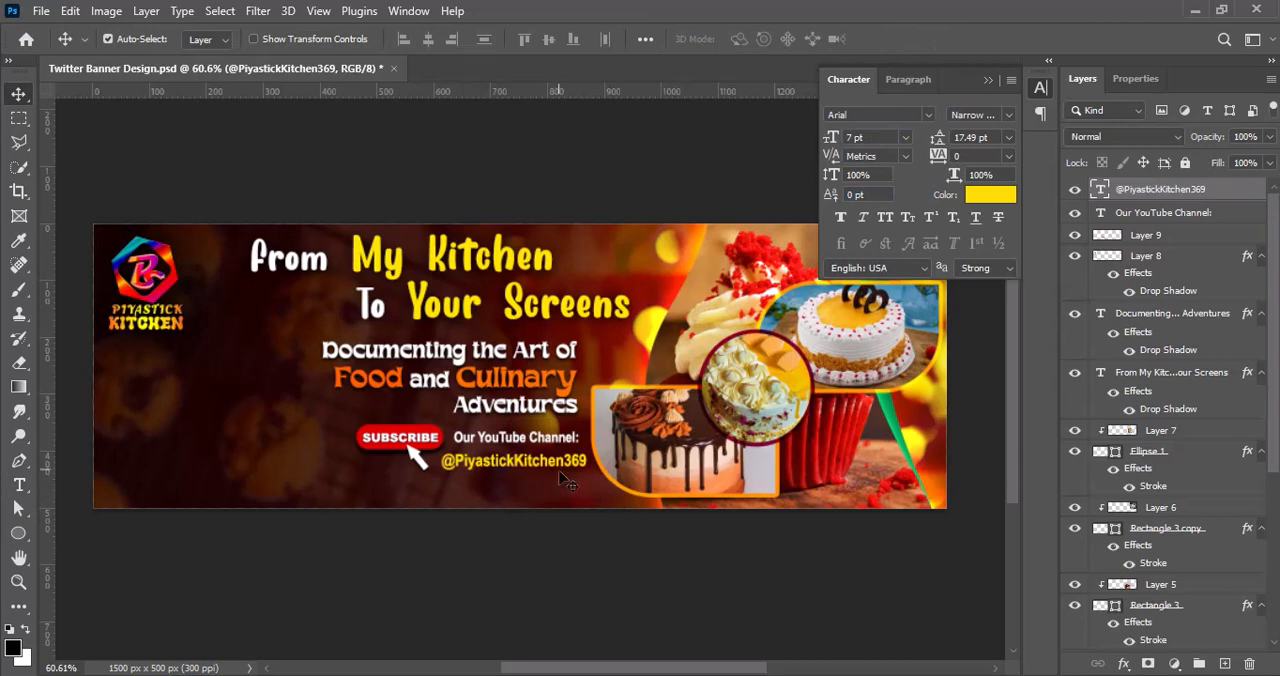
left_click_drag(565, 474, 562, 483)
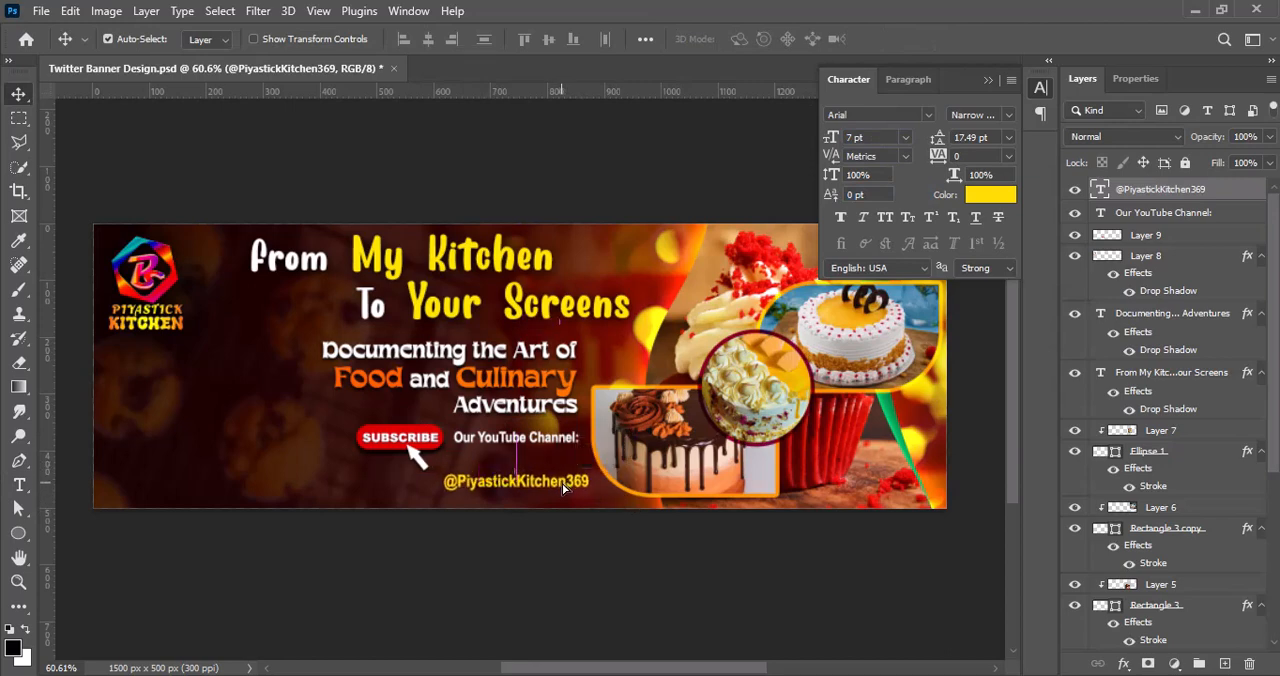
left_click_drag(556, 442, 565, 464)
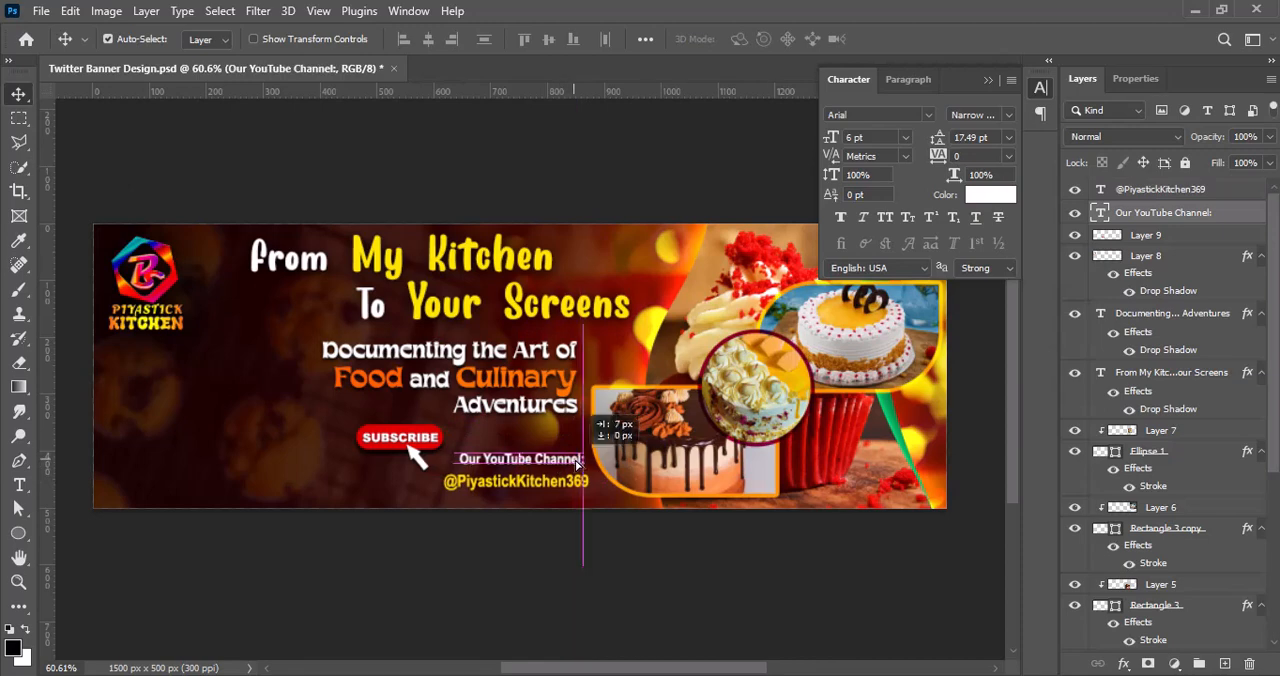
left_click_drag(400, 430, 400, 439)
left_click(663, 597)
key("ctrl+s")
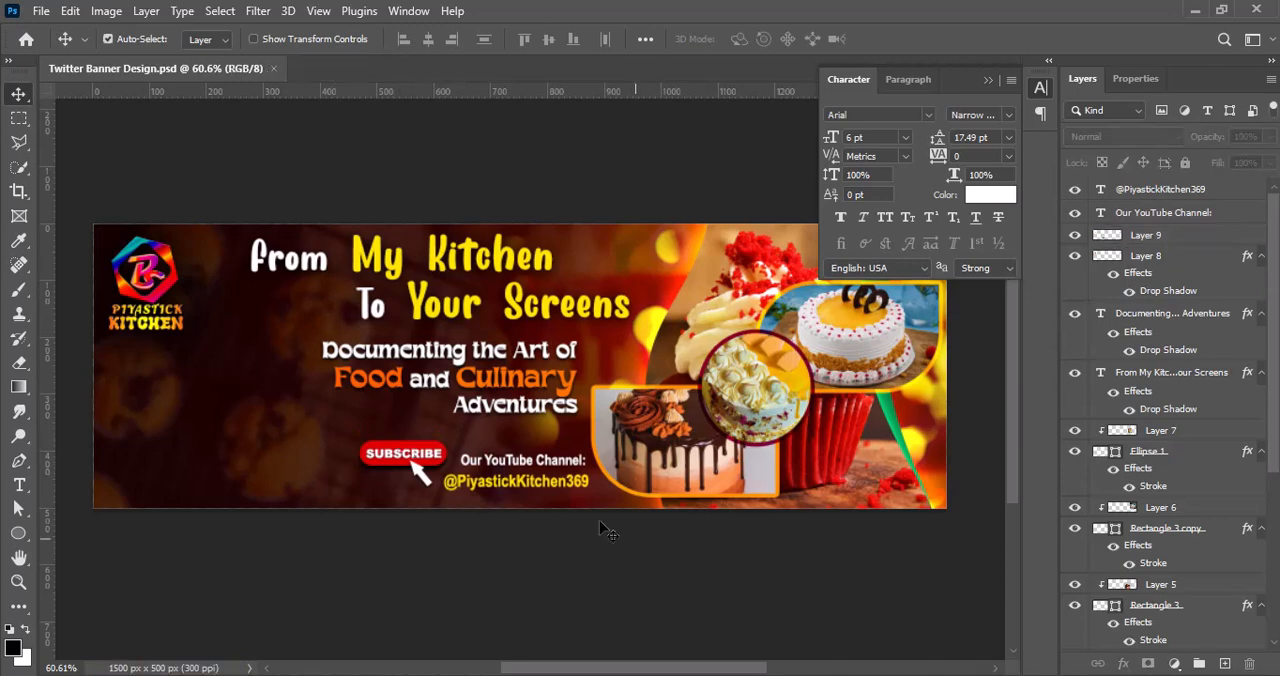
double_click(570, 481)
left_click(1007, 122)
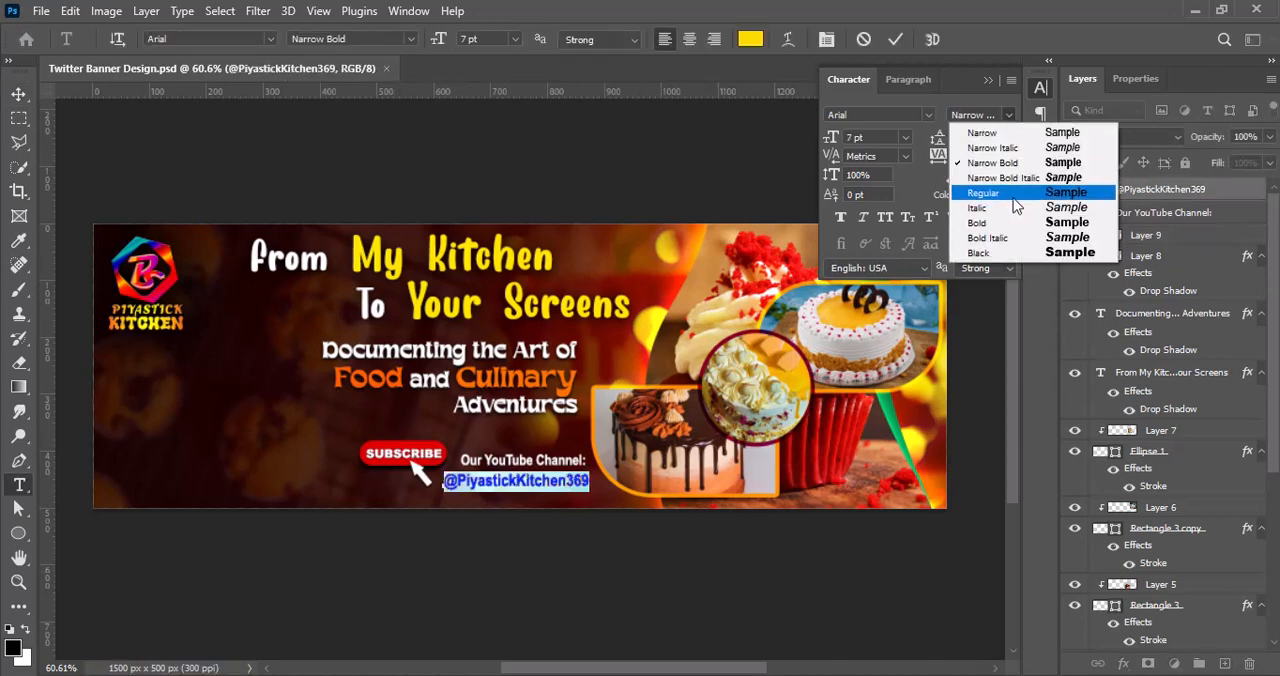
left_click(980, 180)
left_click(895, 39)
left_click_drag(538, 482, 524, 483)
left_click_drag(412, 464, 412, 454)
left_click_drag(504, 486, 500, 487)
left_click(1007, 120)
left_click(985, 222)
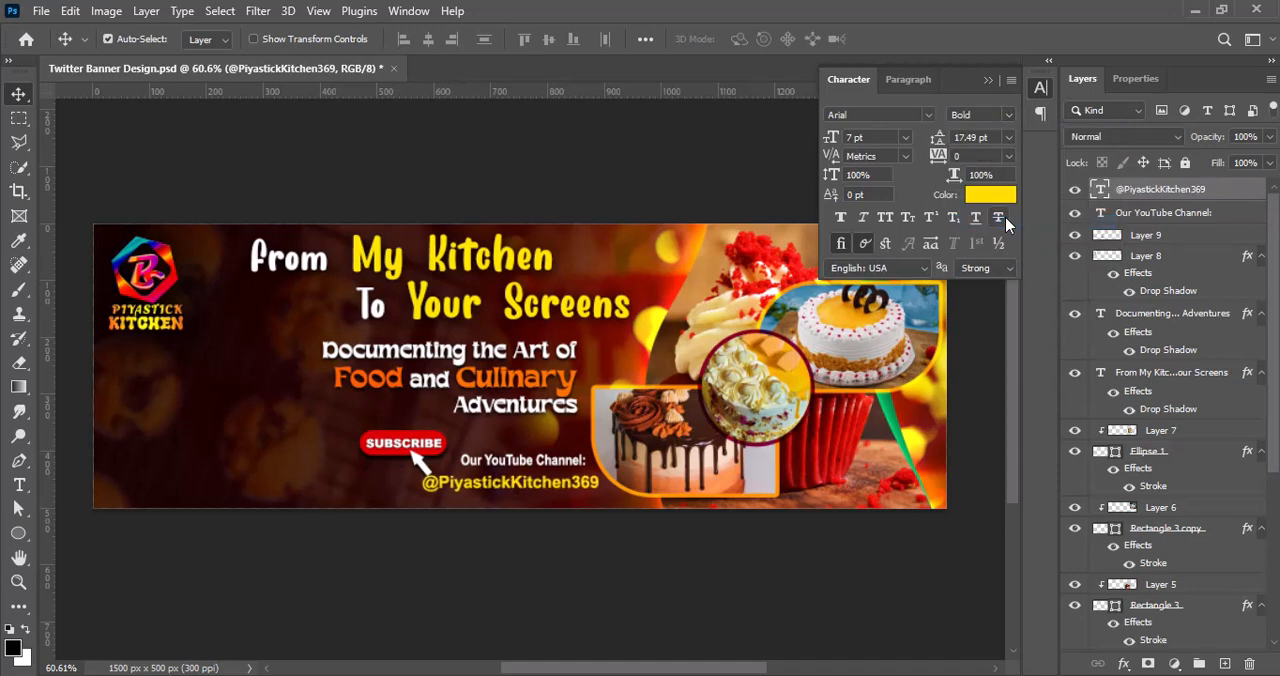
Step: Align the handle's right end with the channel label above it and move the Subscribe button slightly right
left_click(527, 521)
left_click_drag(556, 486, 546, 487)
left_click_drag(426, 444, 437, 440)
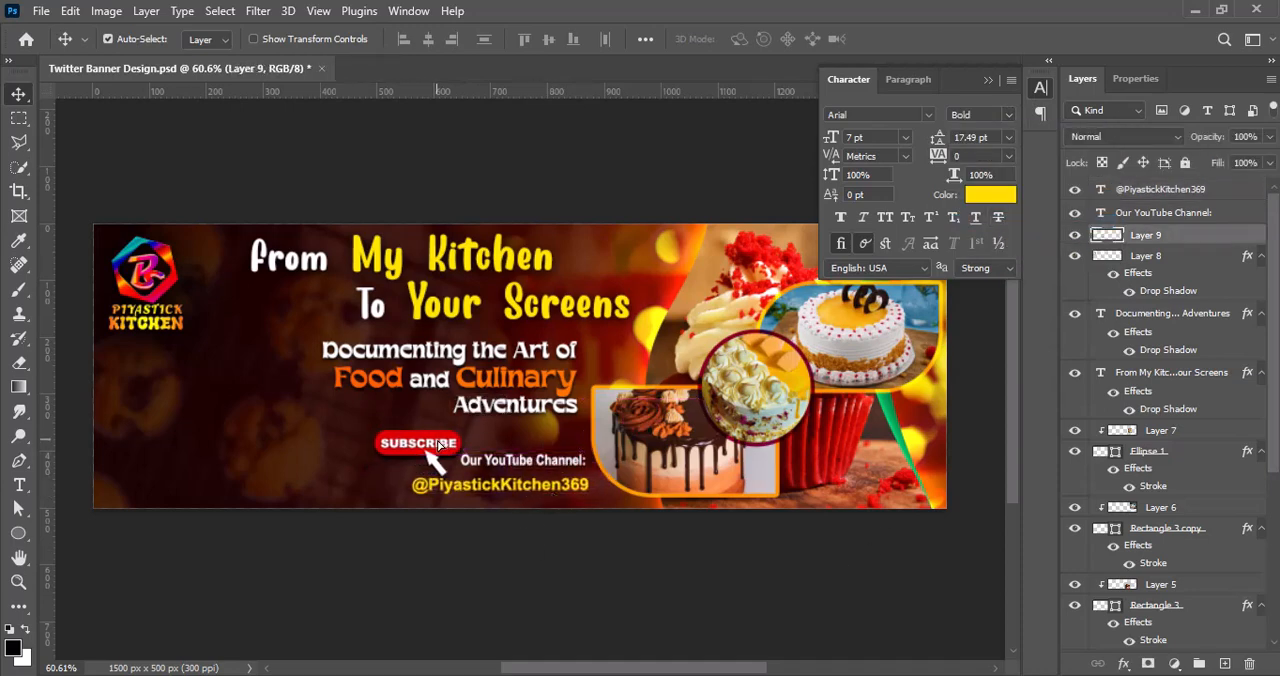
key("m")
scroll(437, 440, "up", 6)
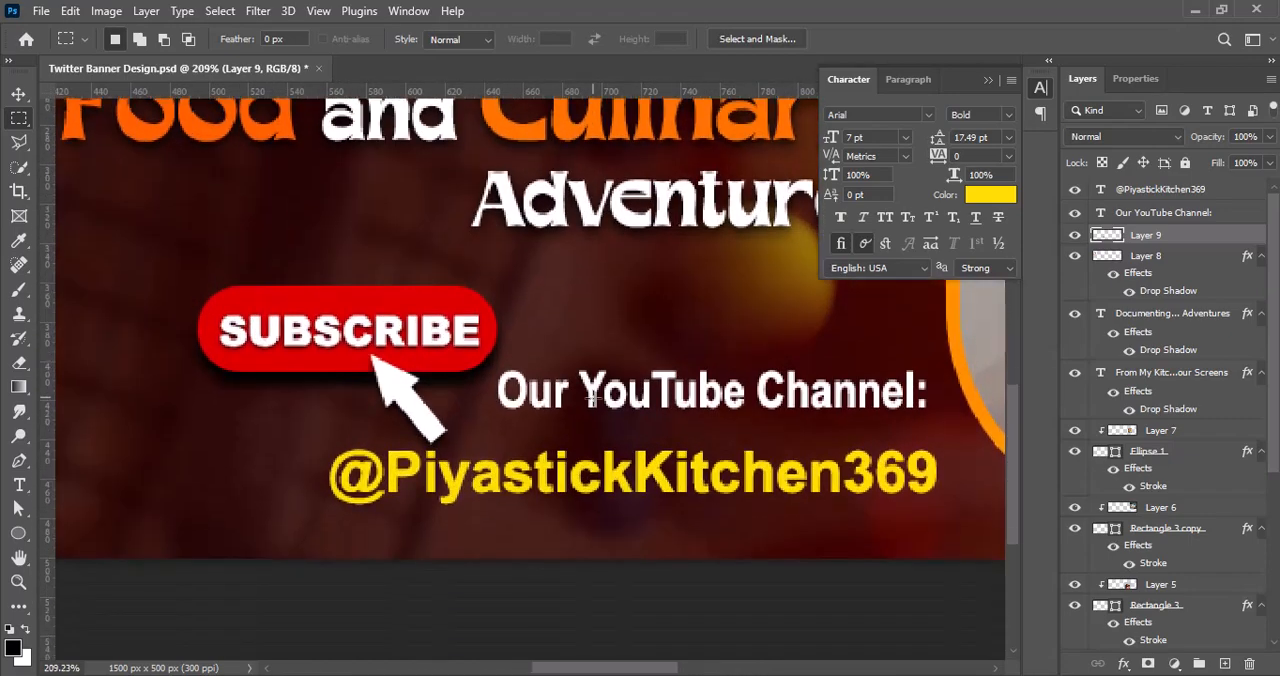
scroll(420, 400, "down", 1)
left_click_drag(415, 394, 458, 416)
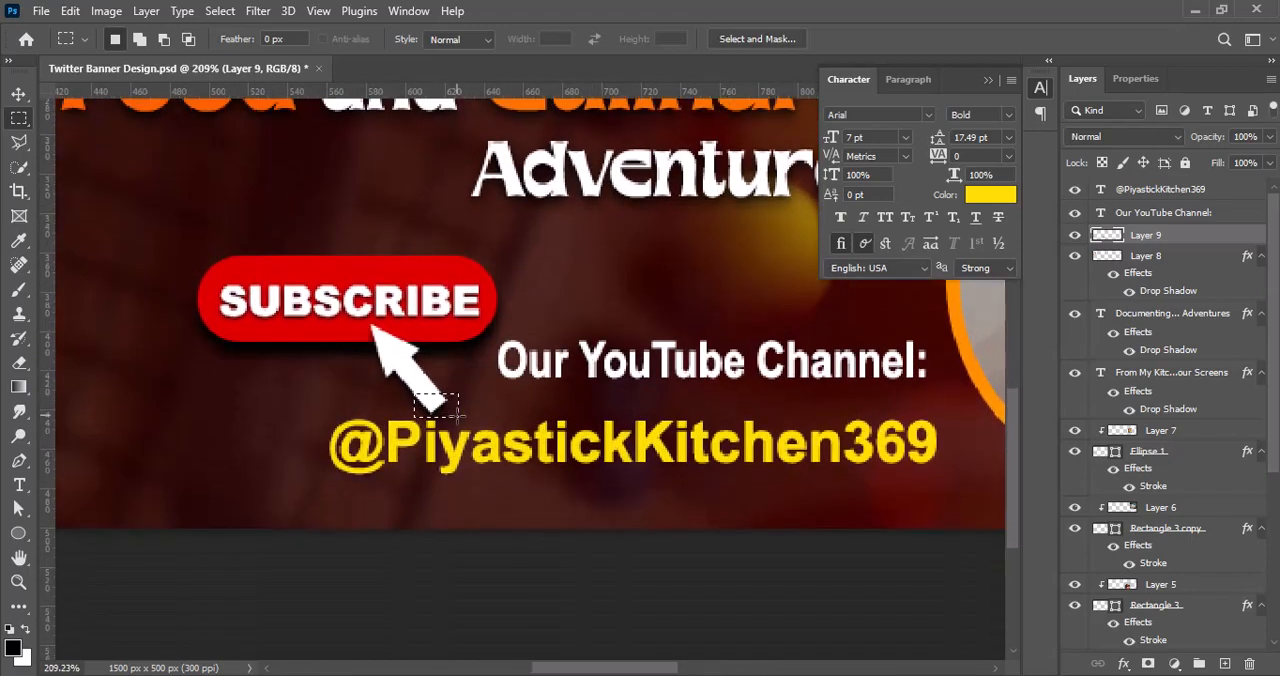
left_click(18, 94)
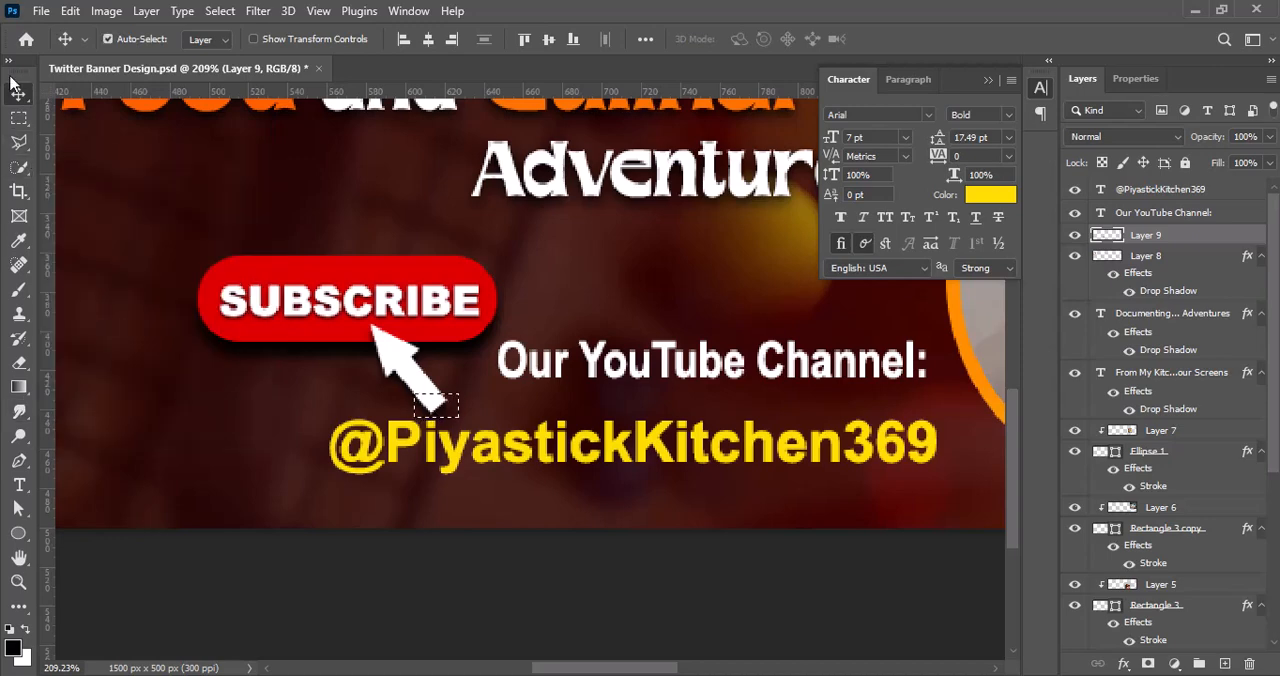
Step: Scale the Subscribe button down slightly and shift it a little left, clear of the channel label
scroll(575, 394, "down", 3)
scroll(575, 394, "down", 4)
left_click(1040, 89)
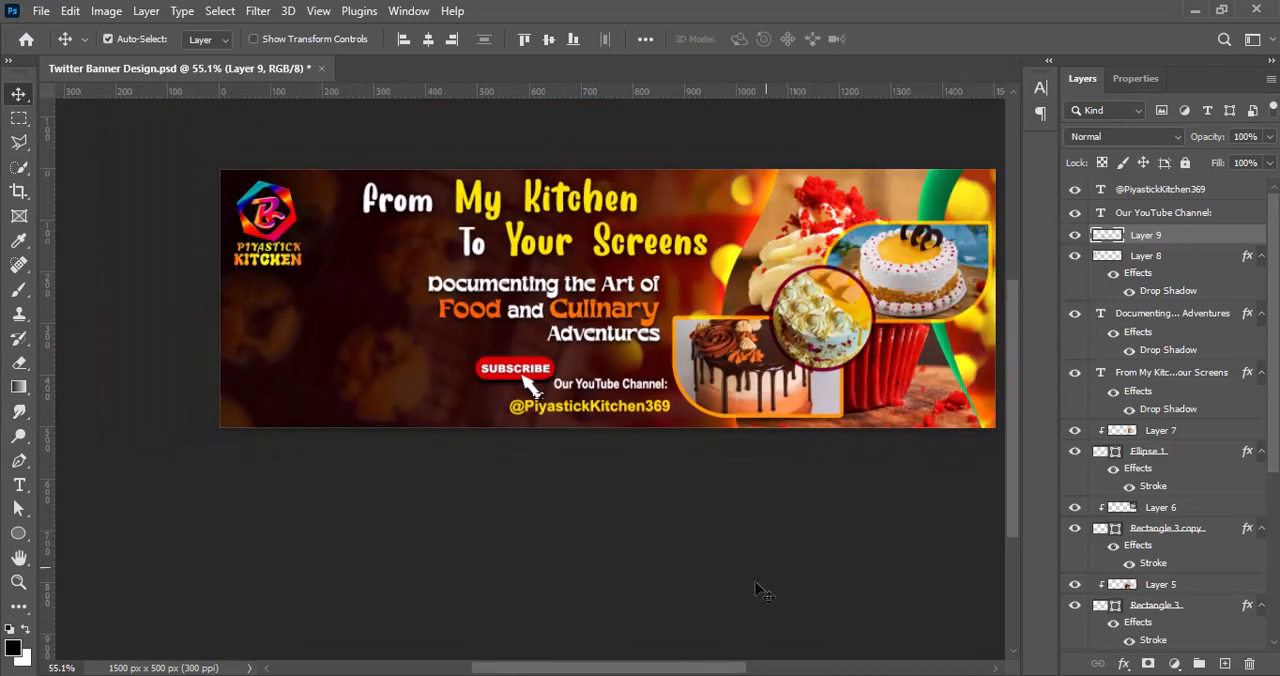
scroll(755, 590, "right", 4)
scroll(717, 551, "up", 2)
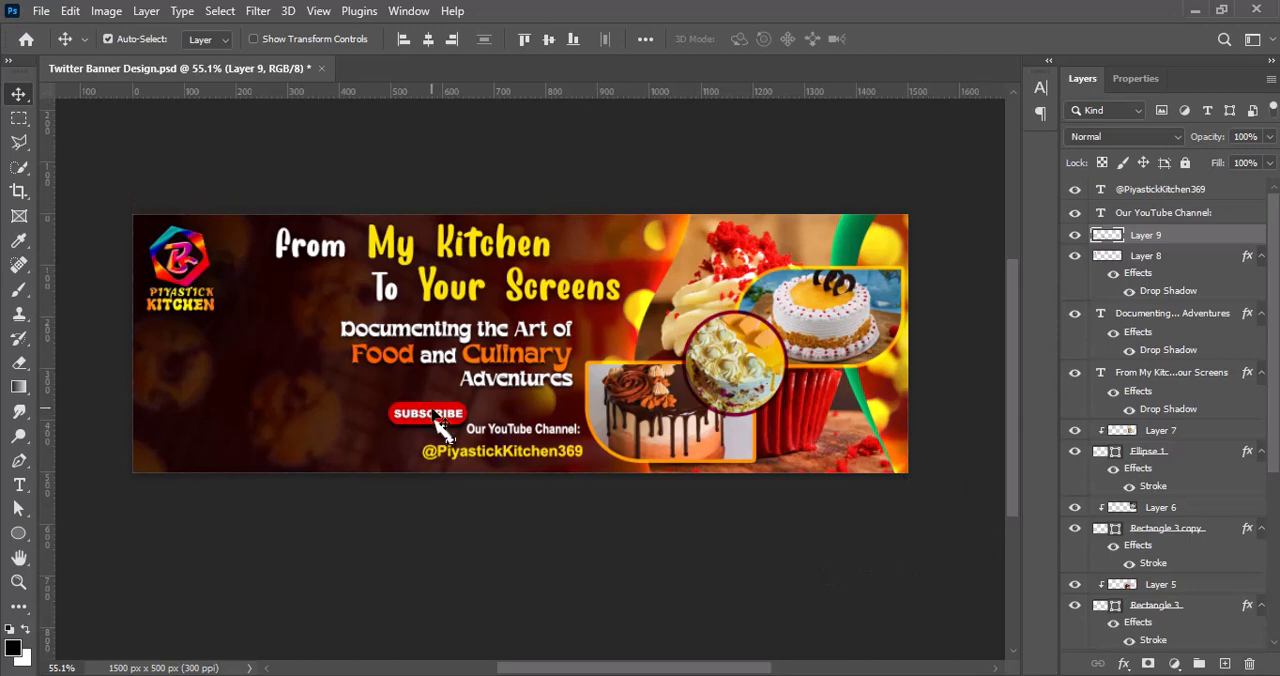
key("ctrl+t")
left_click_drag(468, 446, 464, 443)
left_click(930, 39)
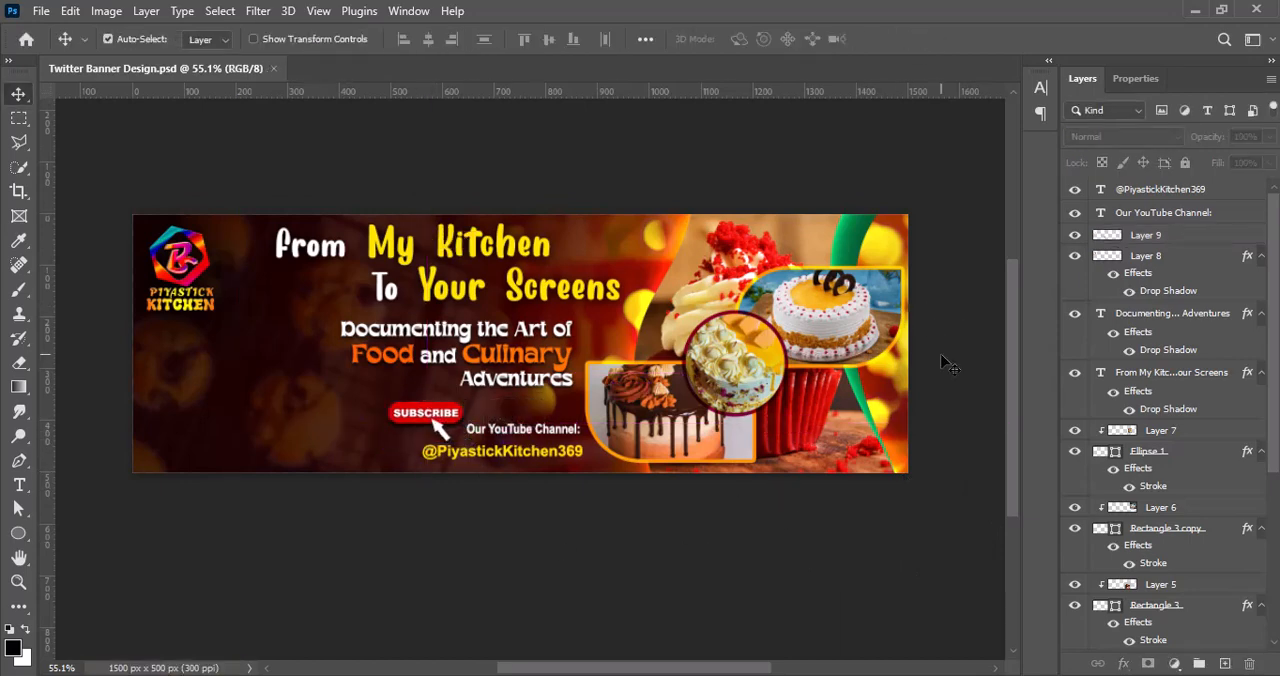
left_click(1147, 244)
left_click(888, 506)
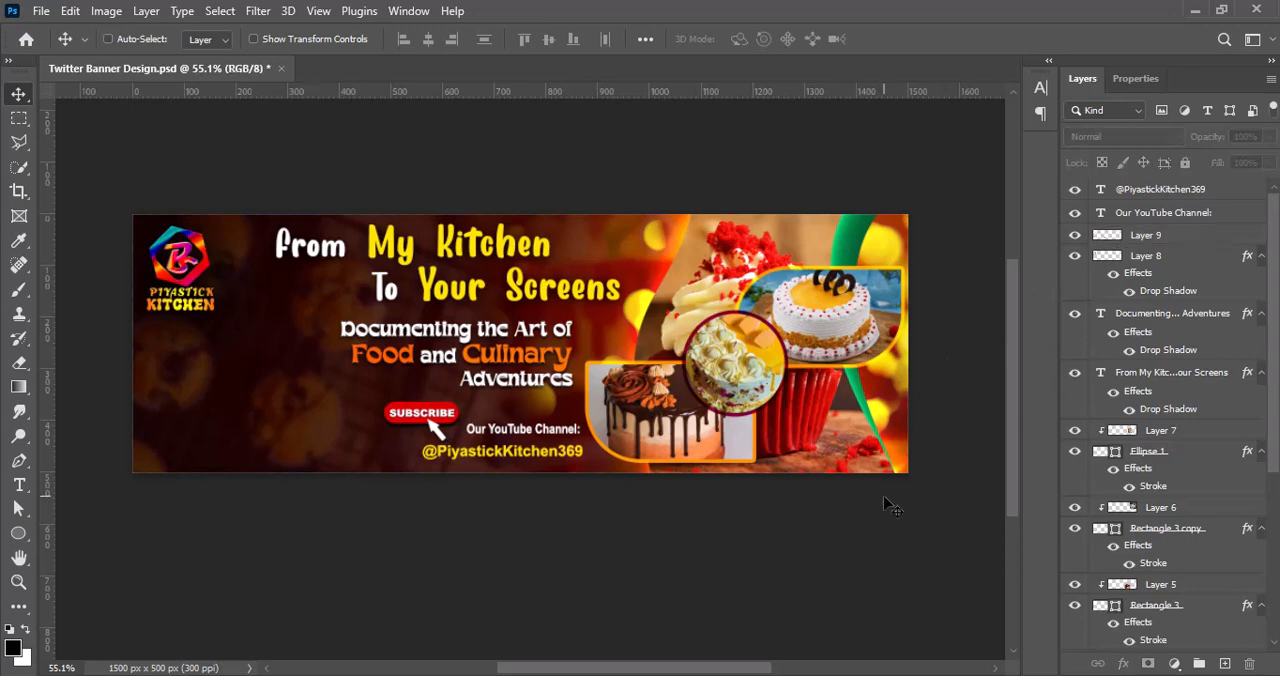
Step: Nudge the kitchen logo slightly right and move the "From My Kitchen To Your Screens" headline left
left_click(199, 243)
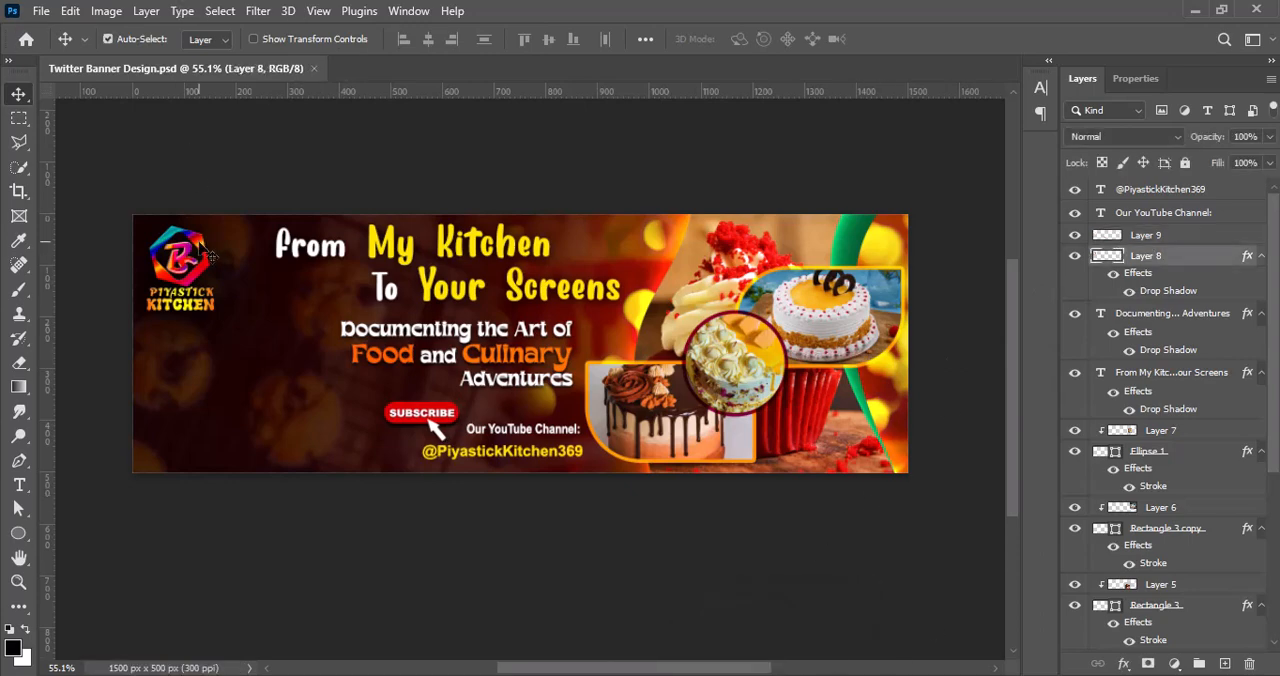
key("Right")
key("Right")
key("Right")
key("Right")
left_click_drag(376, 262, 342, 260)
Step: Scale the "Documenting the Art of Food and Culinary Adventures" tagline down to 91.71%, keeping its right edge in place
left_click(500, 345)
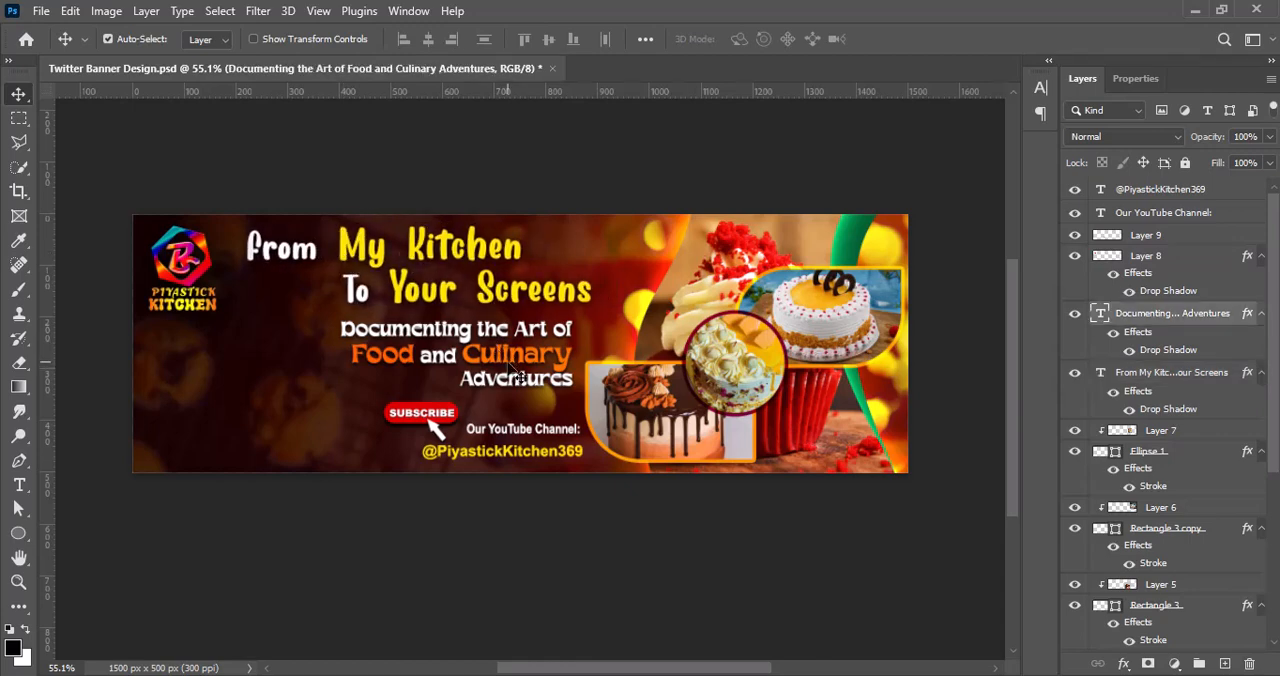
key("ctrl+t")
left_click_drag(339, 388, 360, 385)
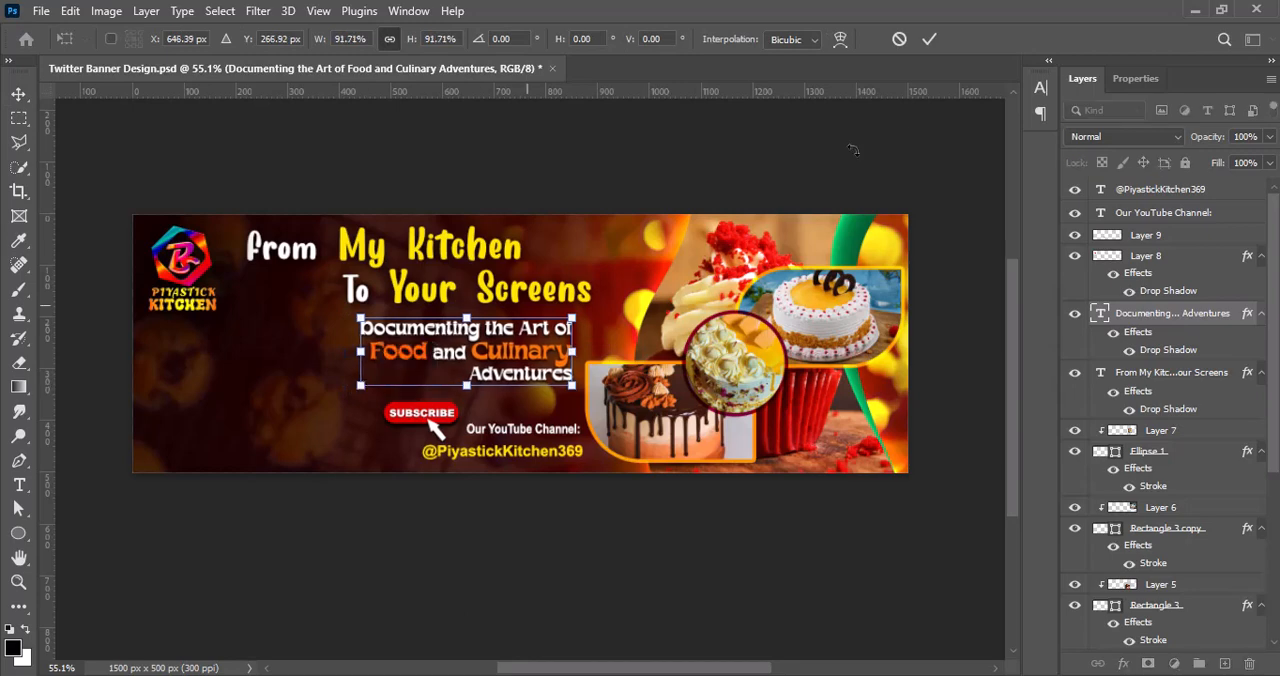
left_click(930, 40)
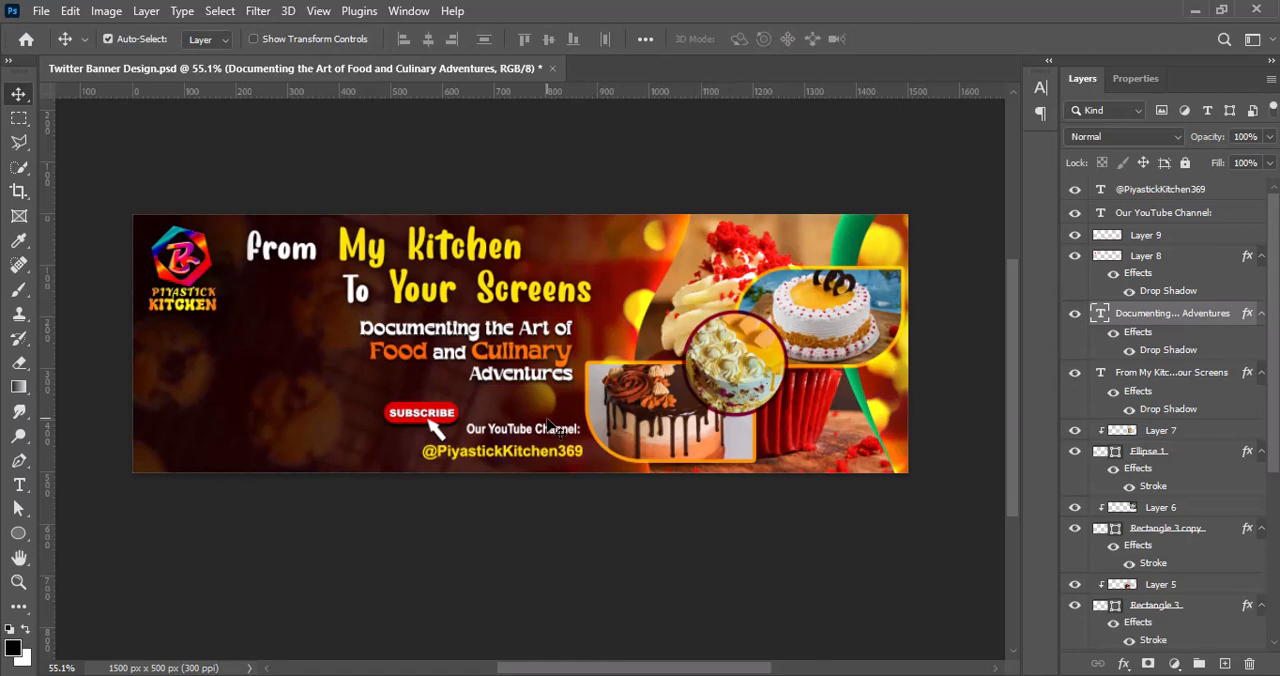
left_click(604, 528)
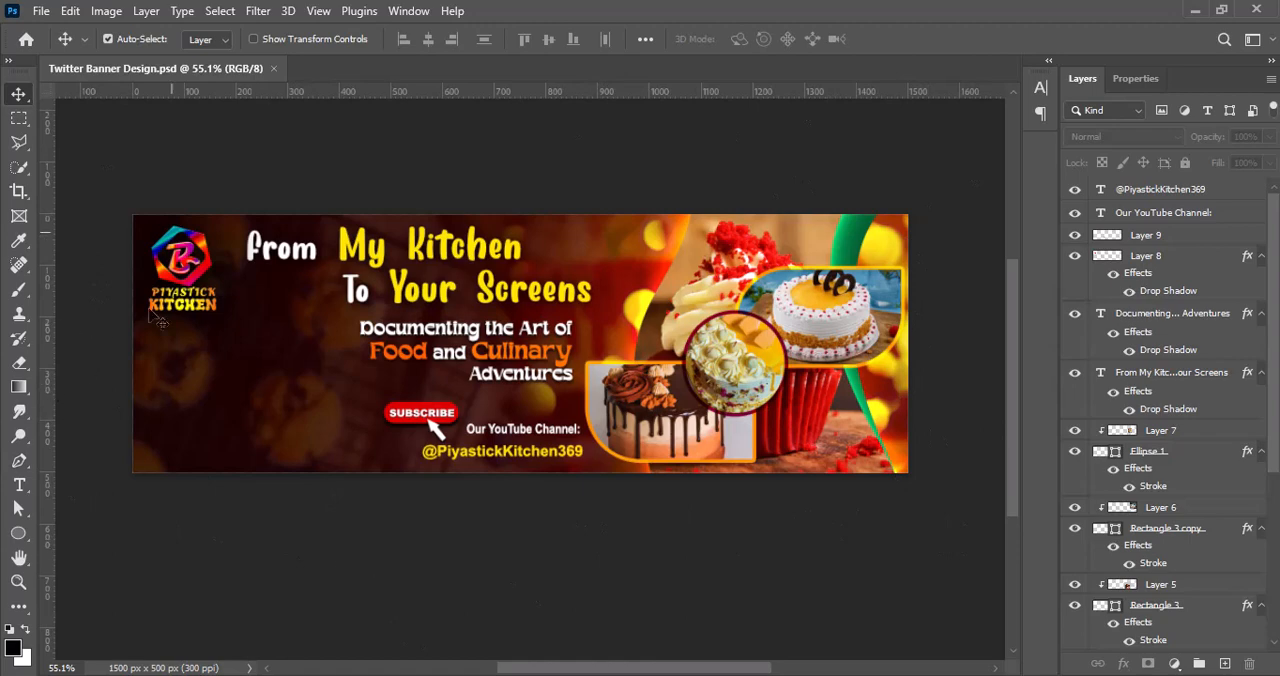
scroll(590, 538, "down", 1, "alt")
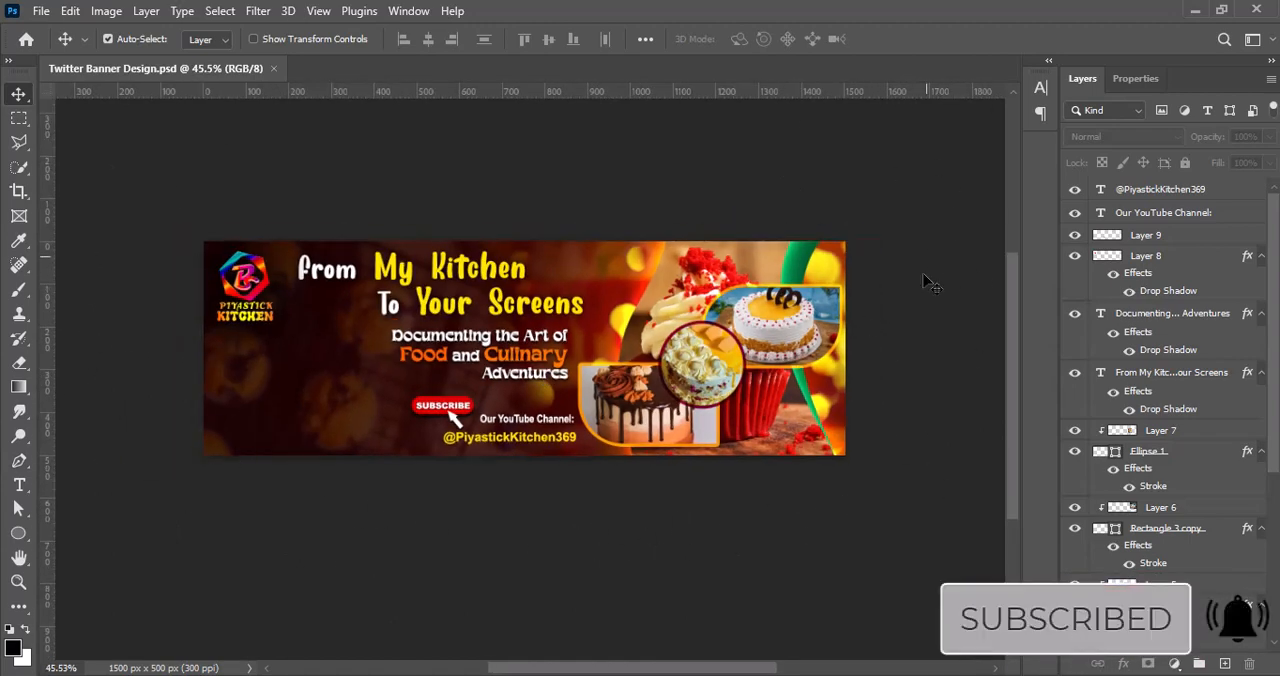
scroll(568, 482, "up", 4, "alt")
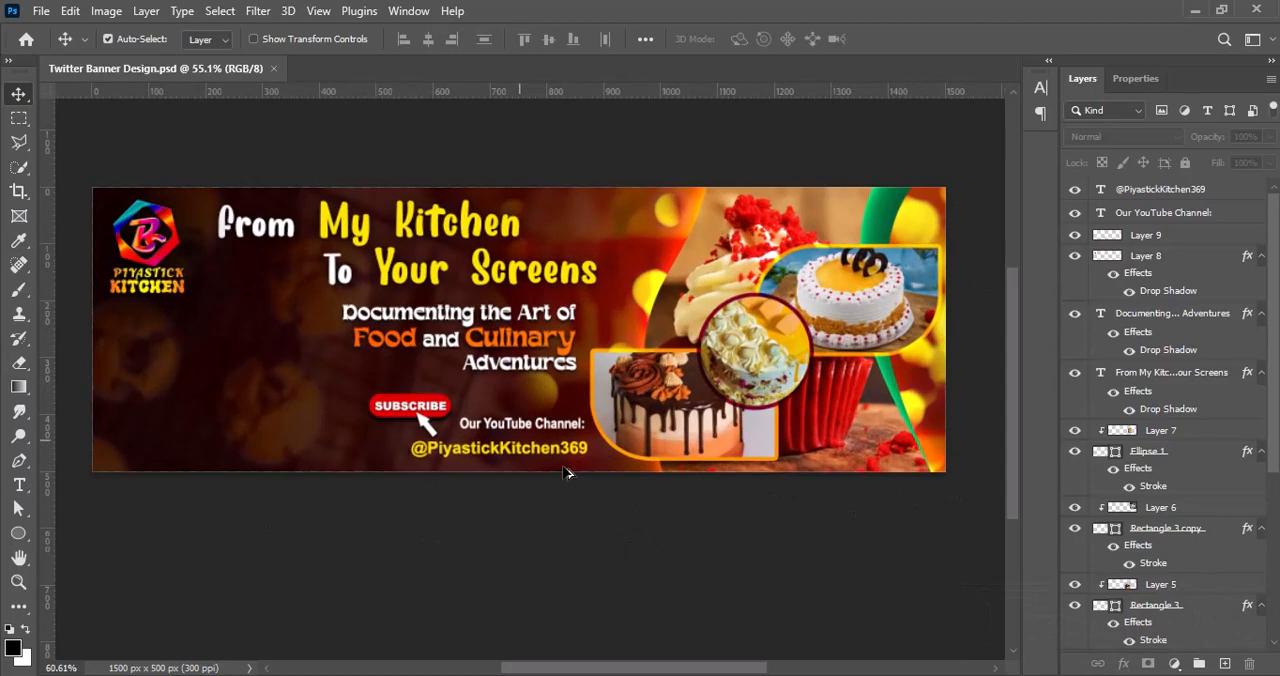
scroll(568, 488, "down", 3, "alt")
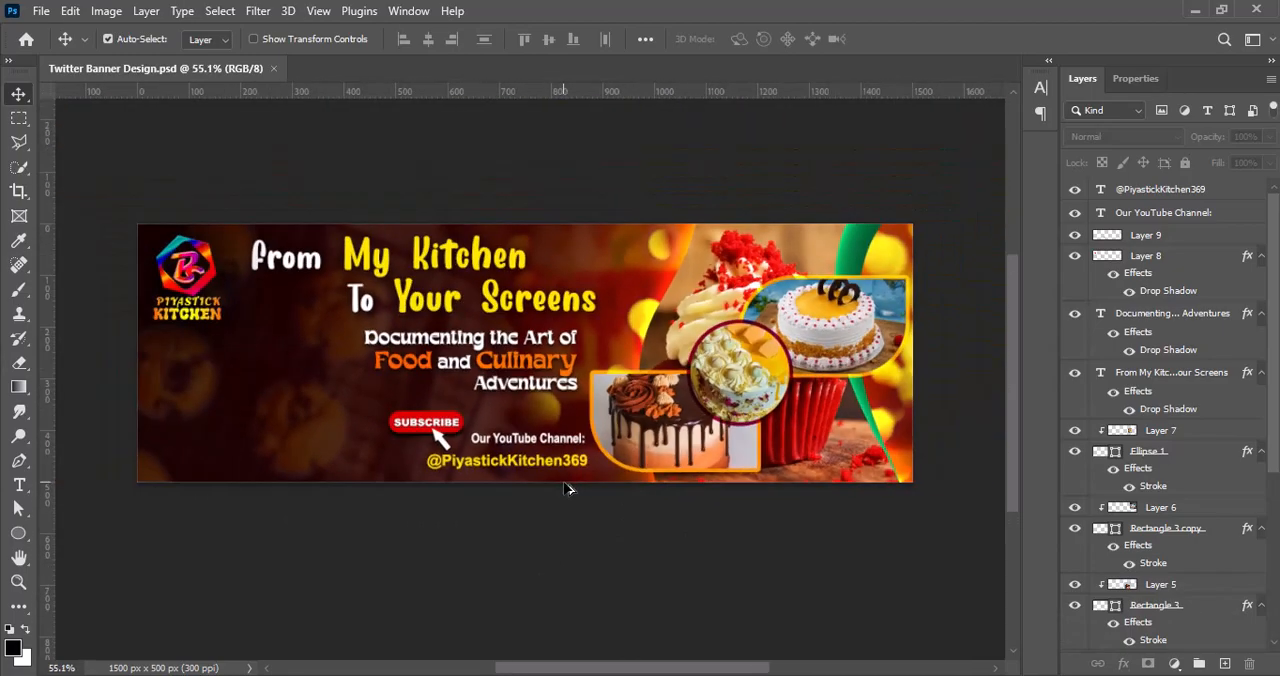